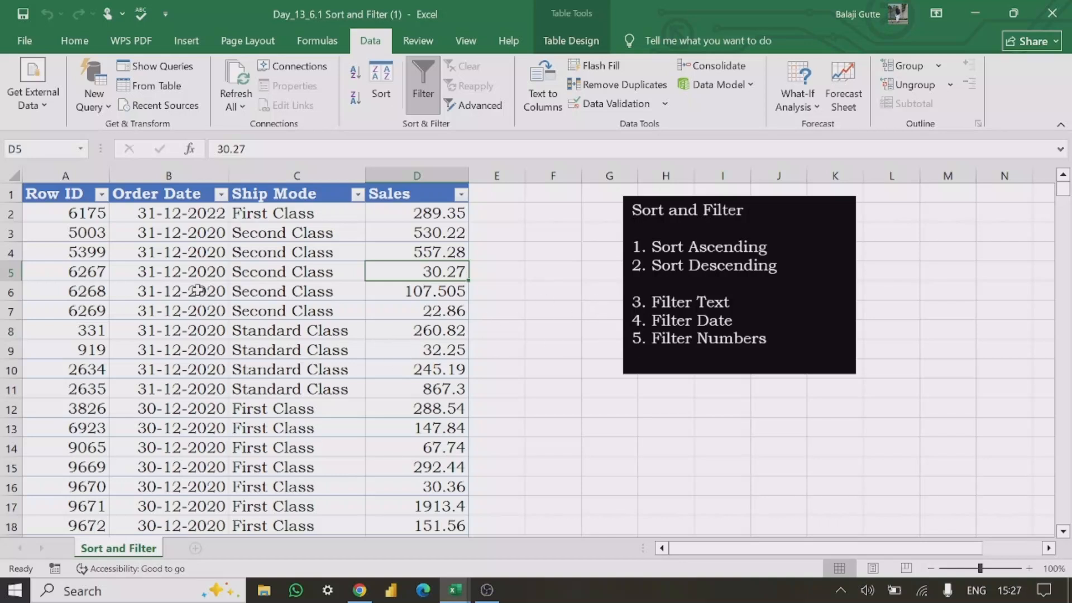
- Select the whole orders table on the Sort and Filter sheet and load it into the Power Query Editor
click(167, 290)
click(299, 233)
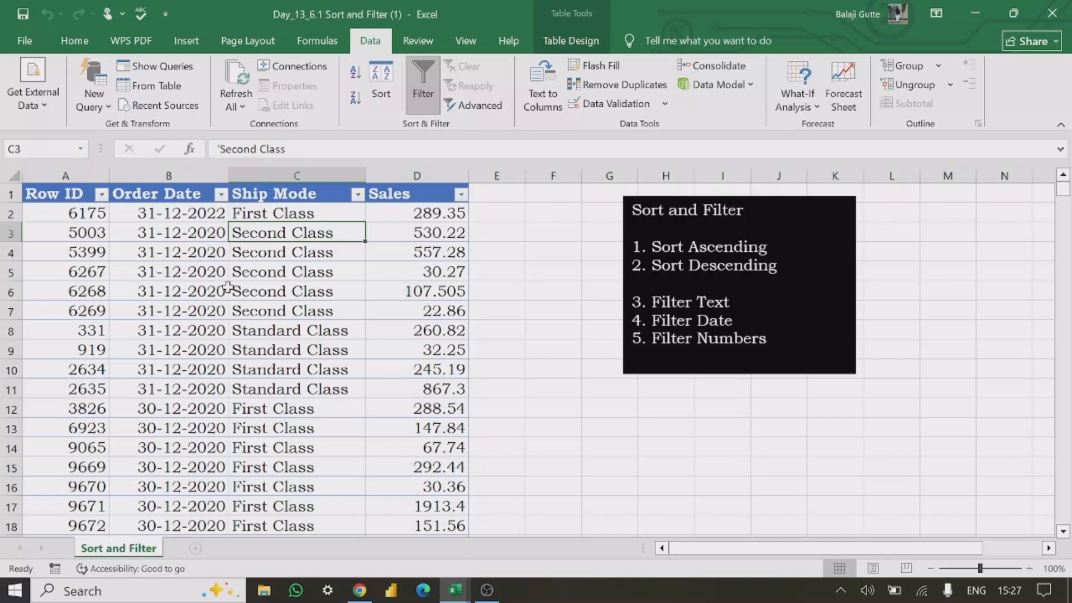
click(201, 287)
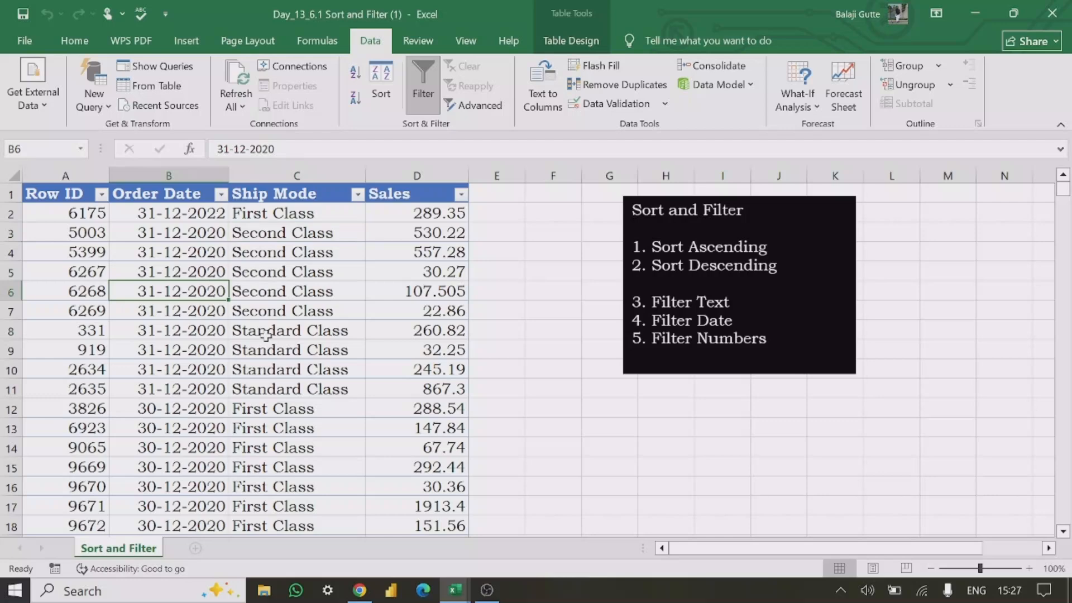
key(ctrl+a)
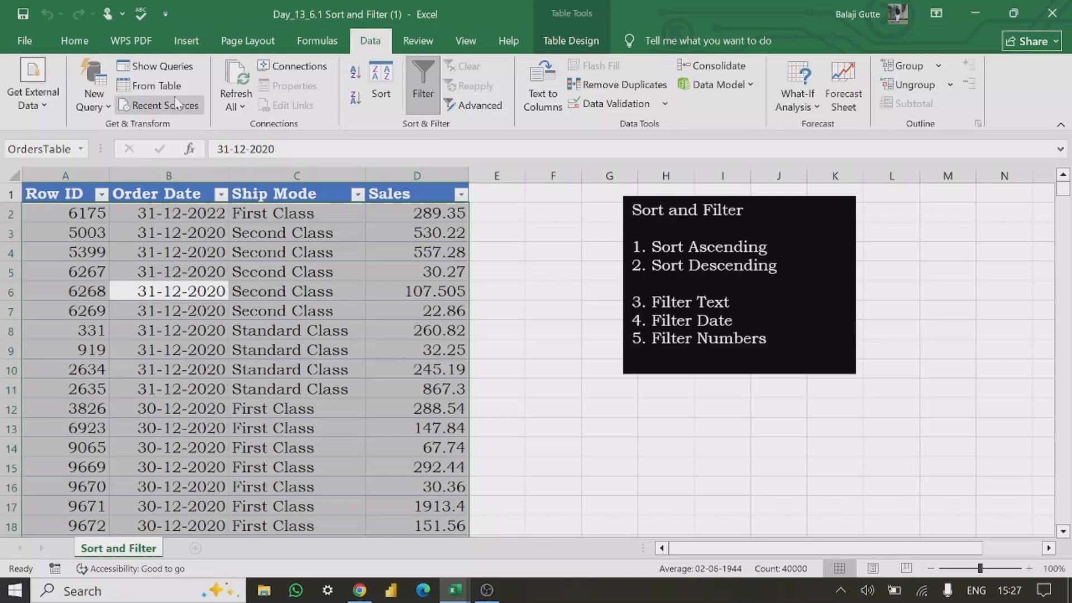
click(157, 88)
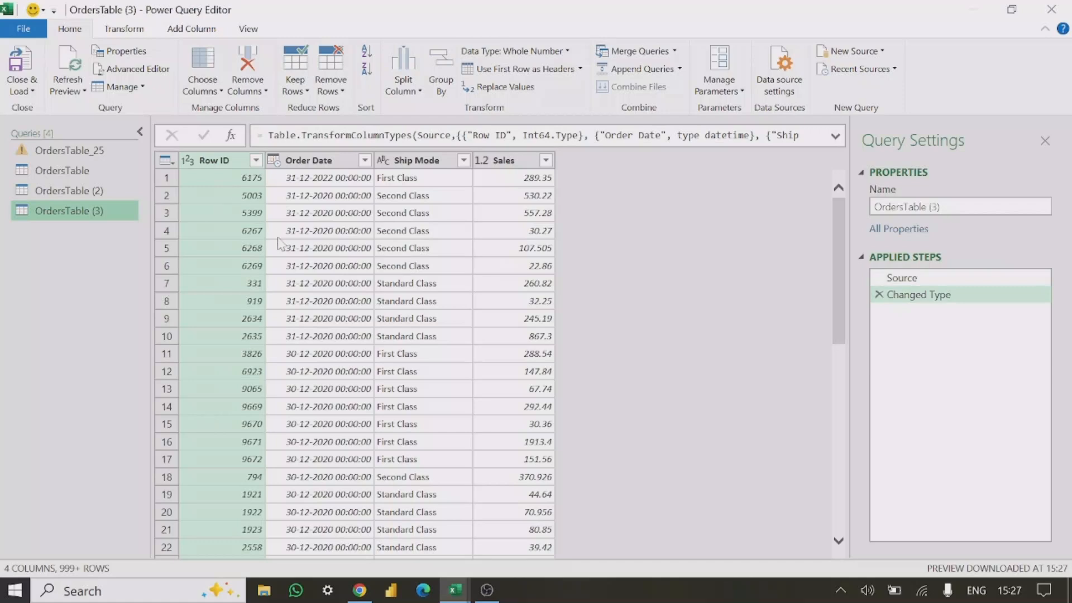
- Change the Order Date column's data type to Date, replacing the current type conversion
click(349, 251)
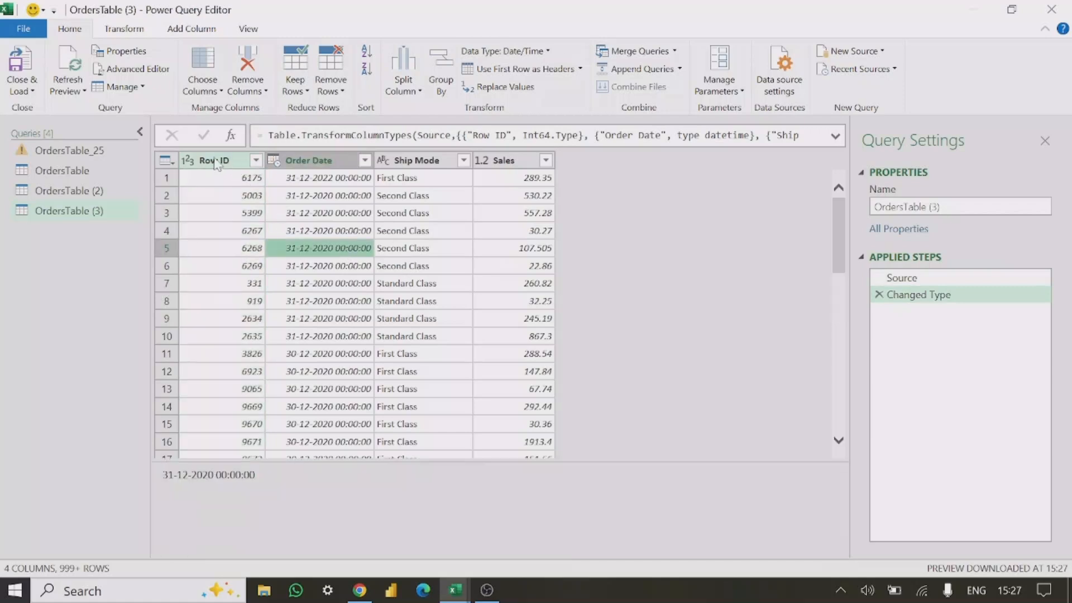
click(216, 160)
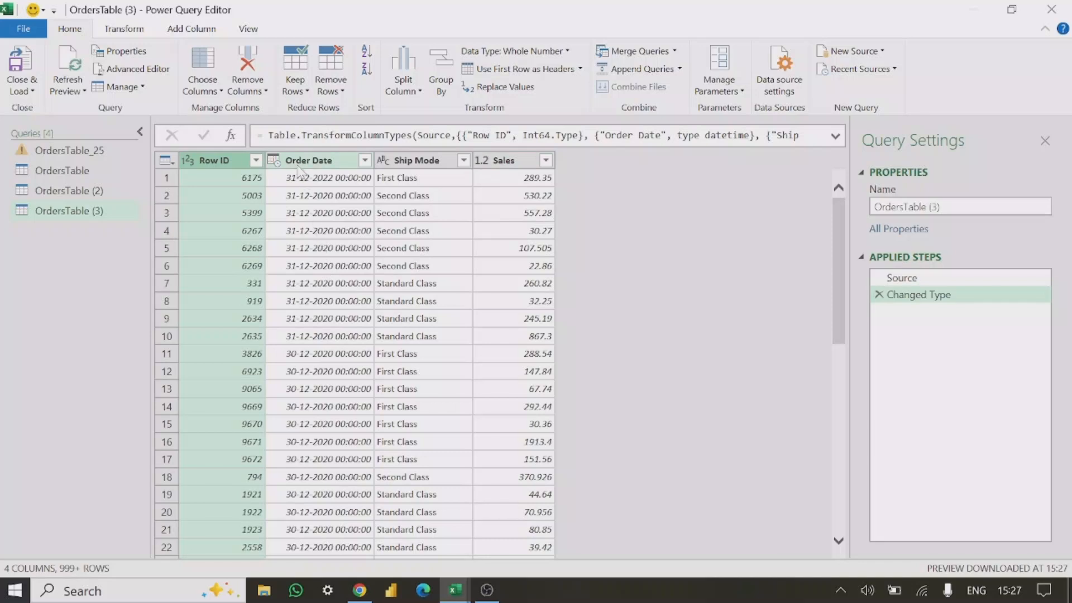
click(320, 213)
click(275, 161)
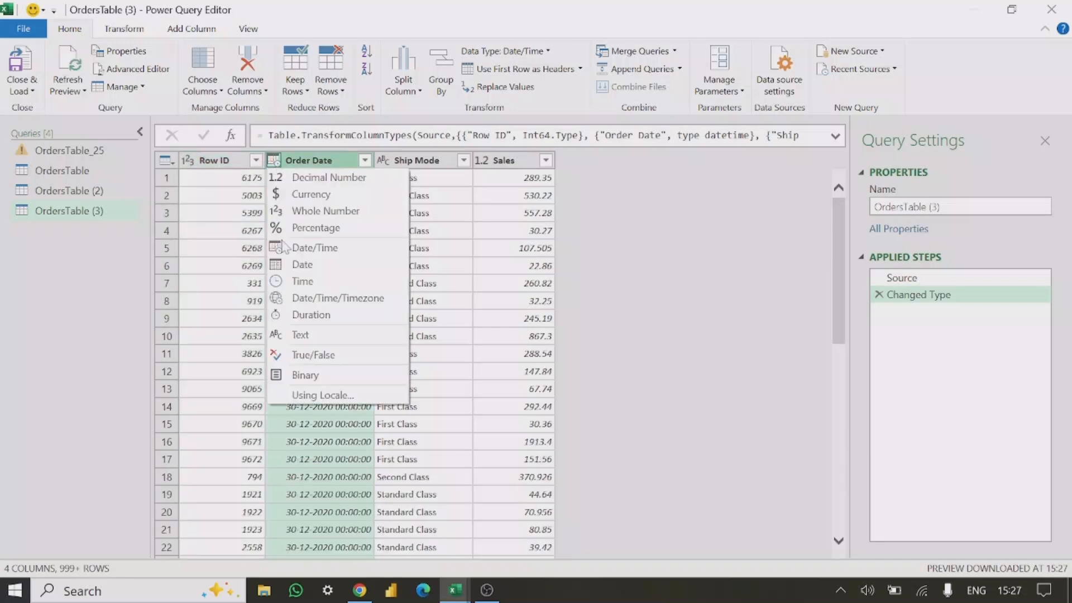
click(301, 266)
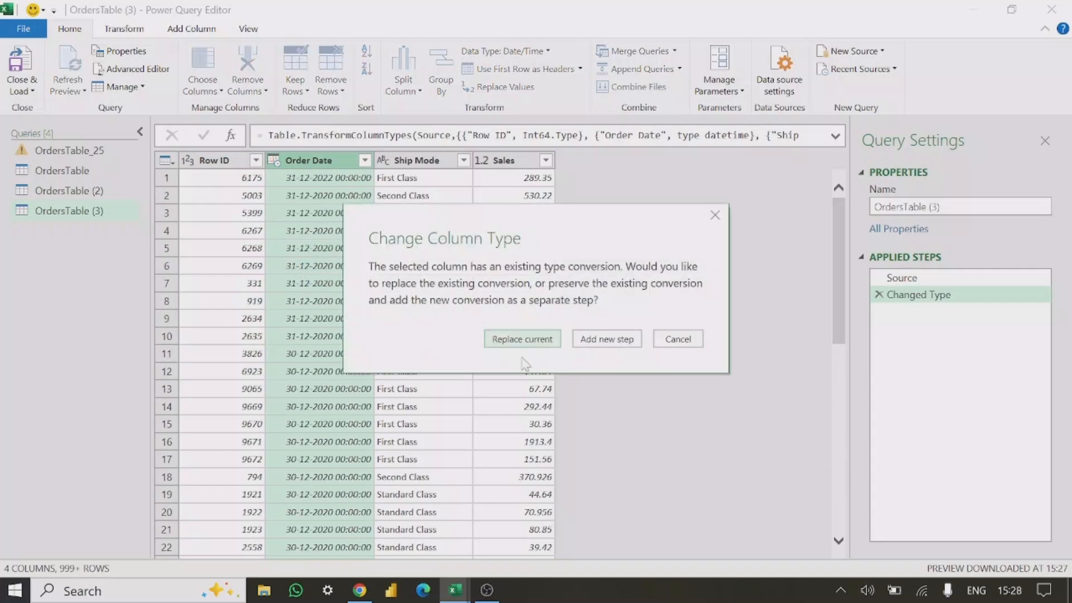
click(523, 339)
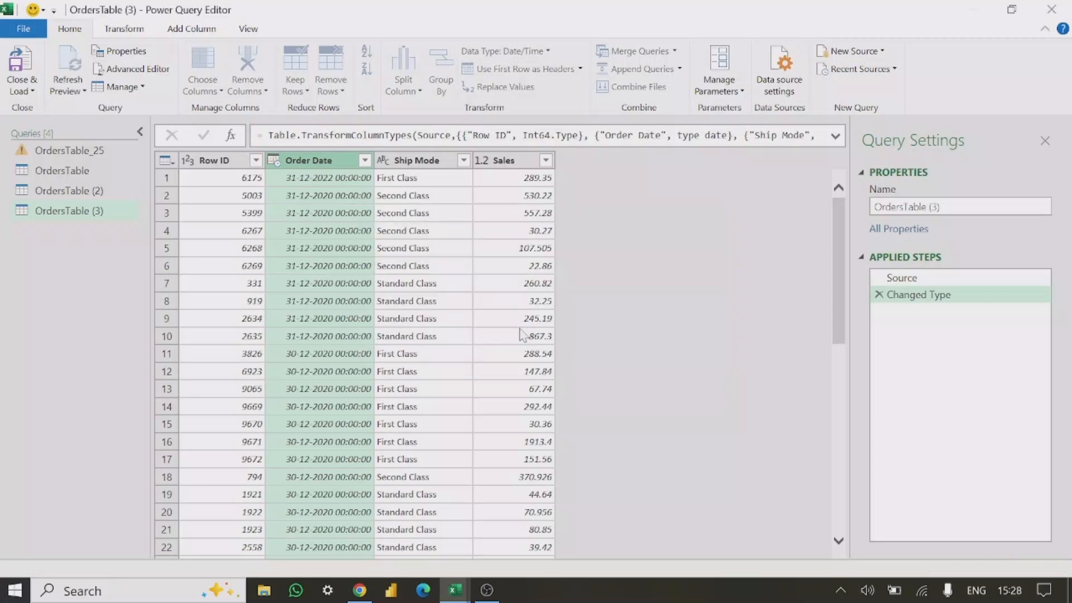
click(324, 232)
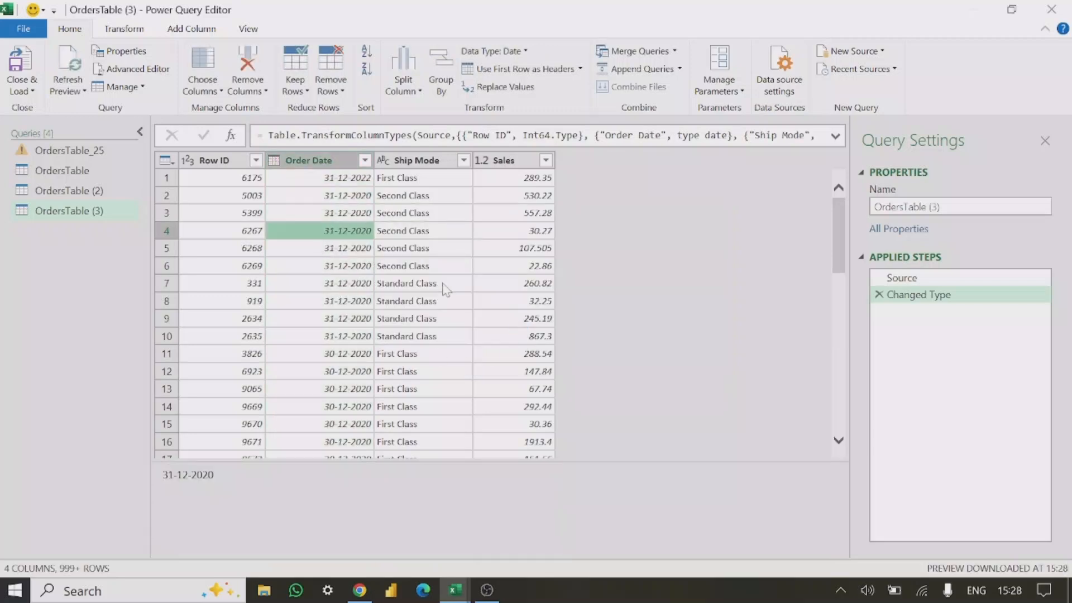
- Examine the sort and filter options available for the Order Date column
click(454, 251)
click(313, 238)
click(324, 161)
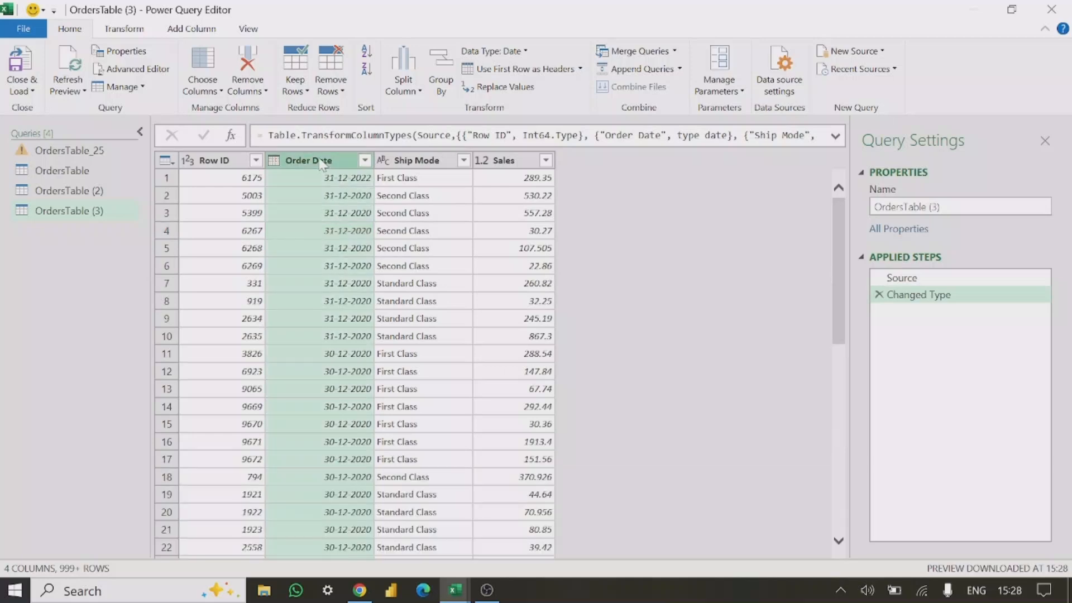
click(365, 161)
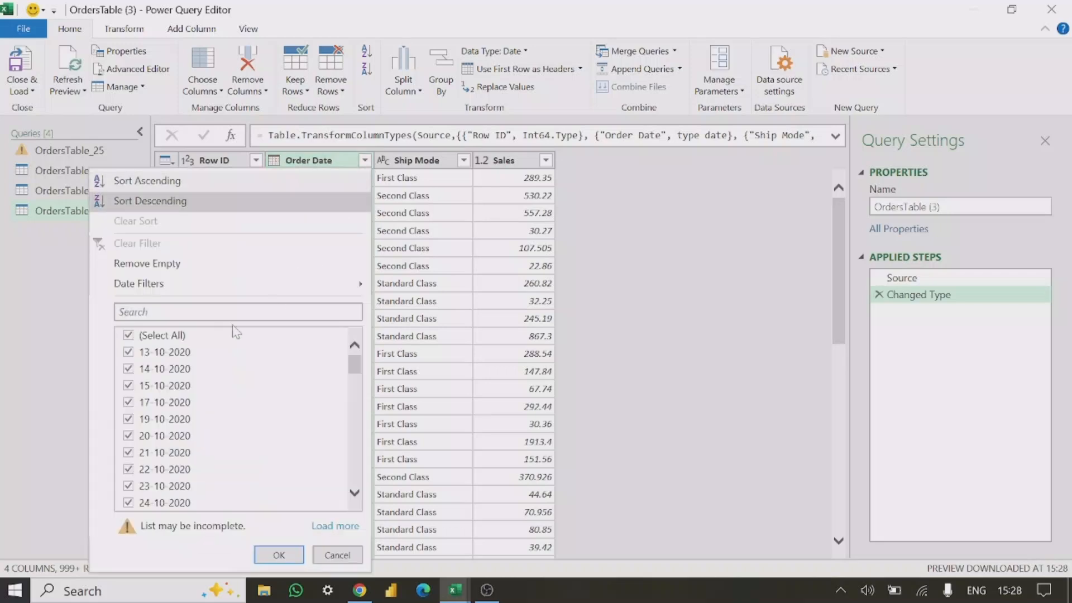
click(186, 209)
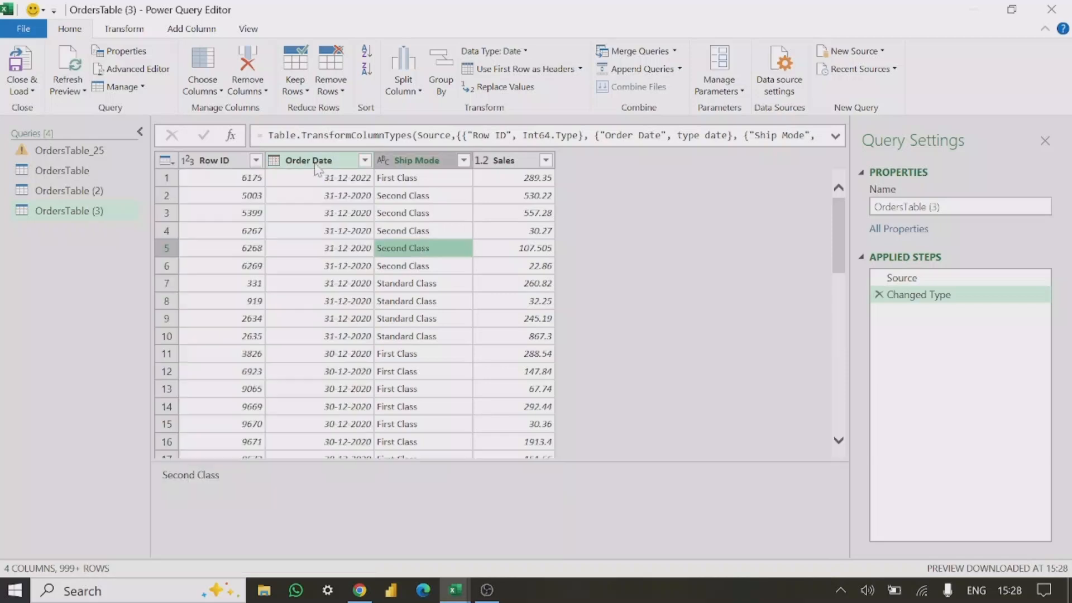
click(316, 163)
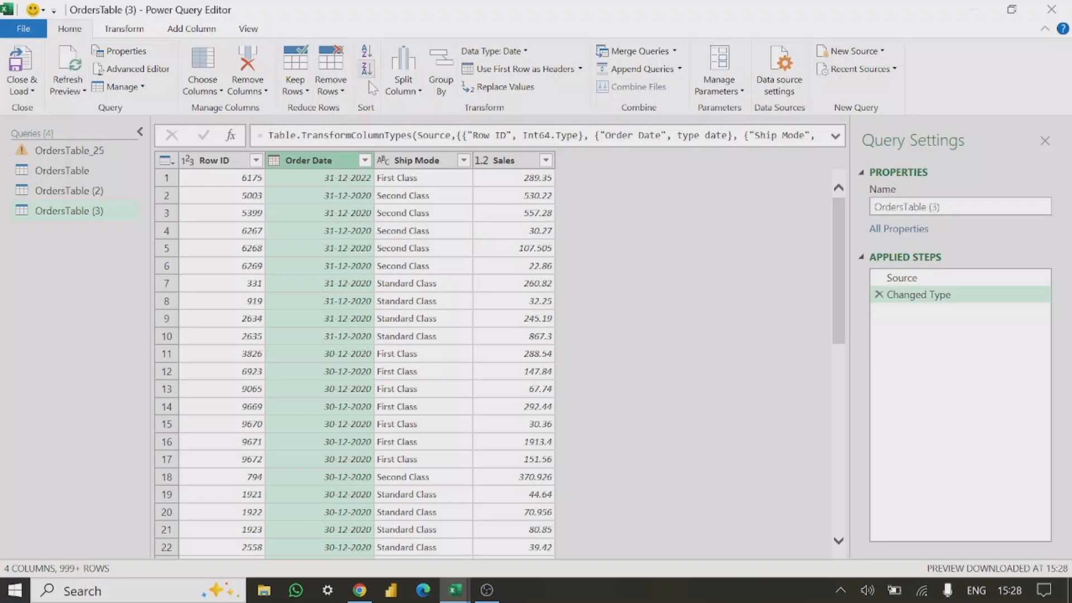
click(365, 160)
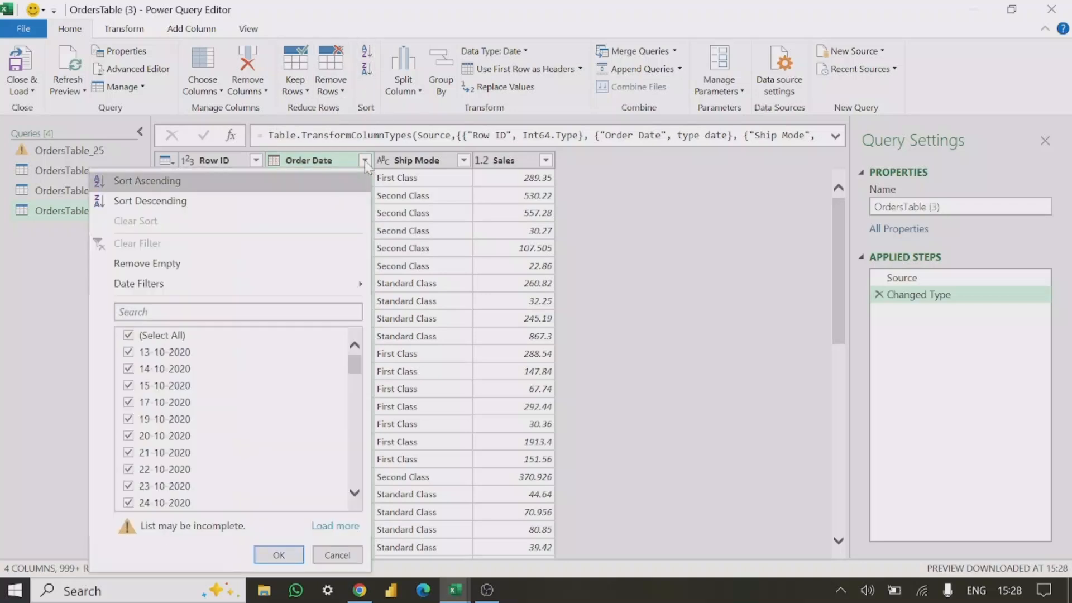
click(453, 237)
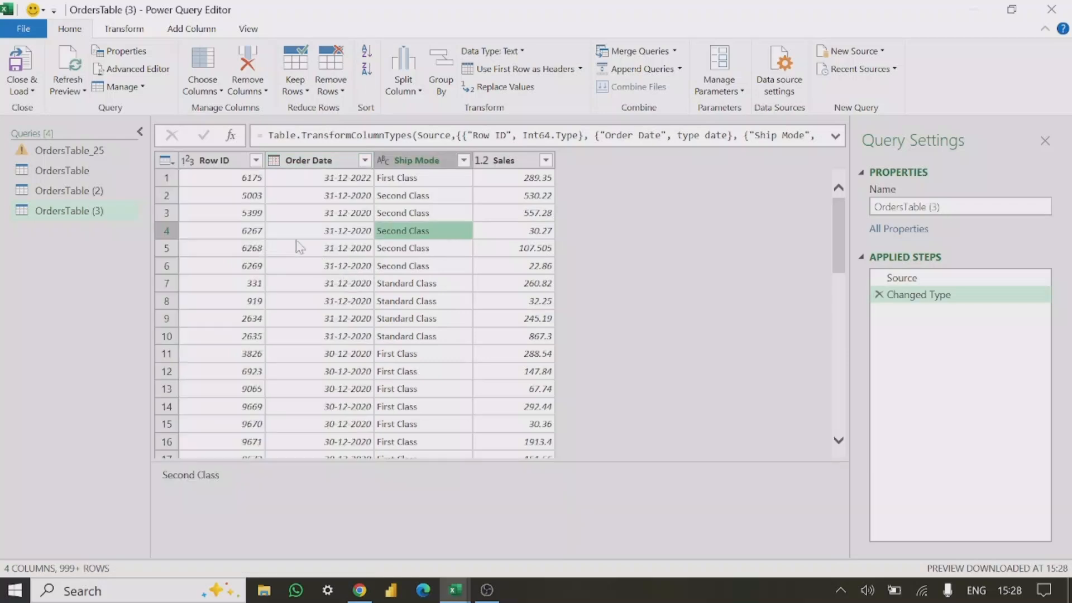
- Sort the query rows by Sales in ascending order
click(531, 160)
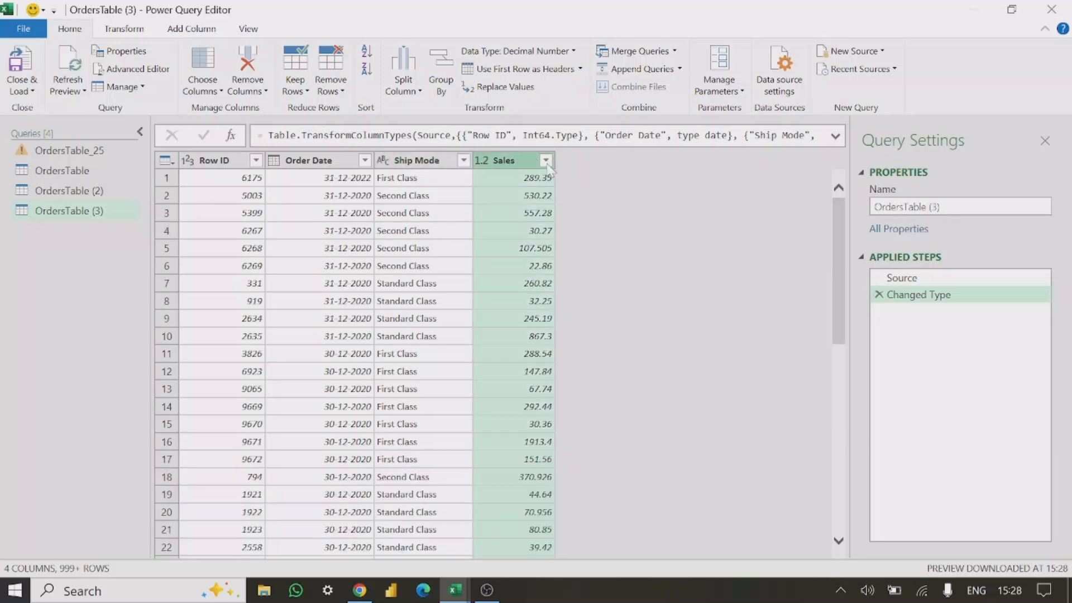
click(545, 161)
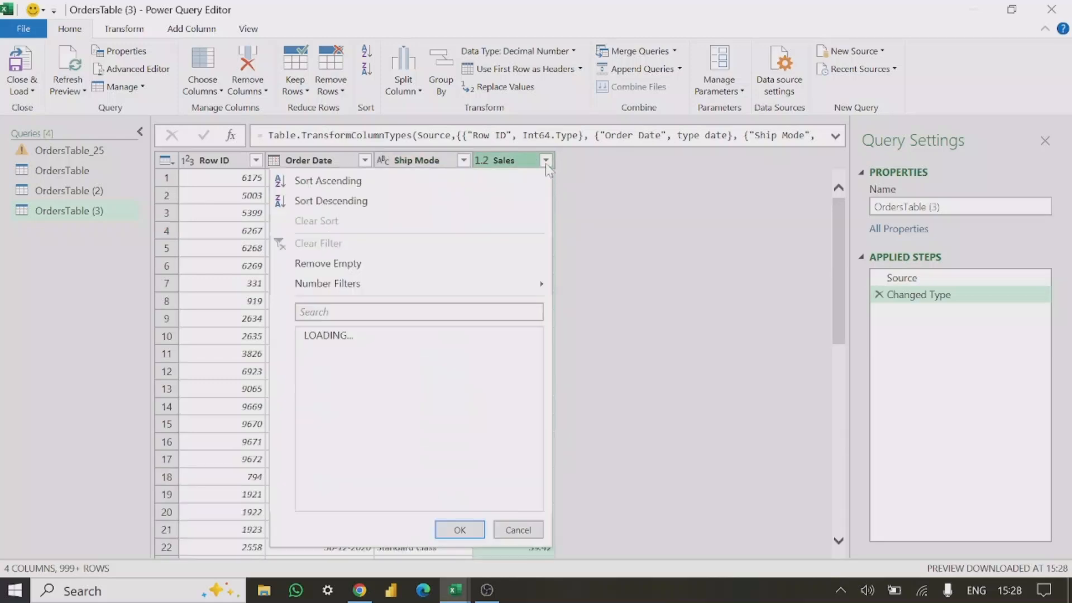
click(378, 187)
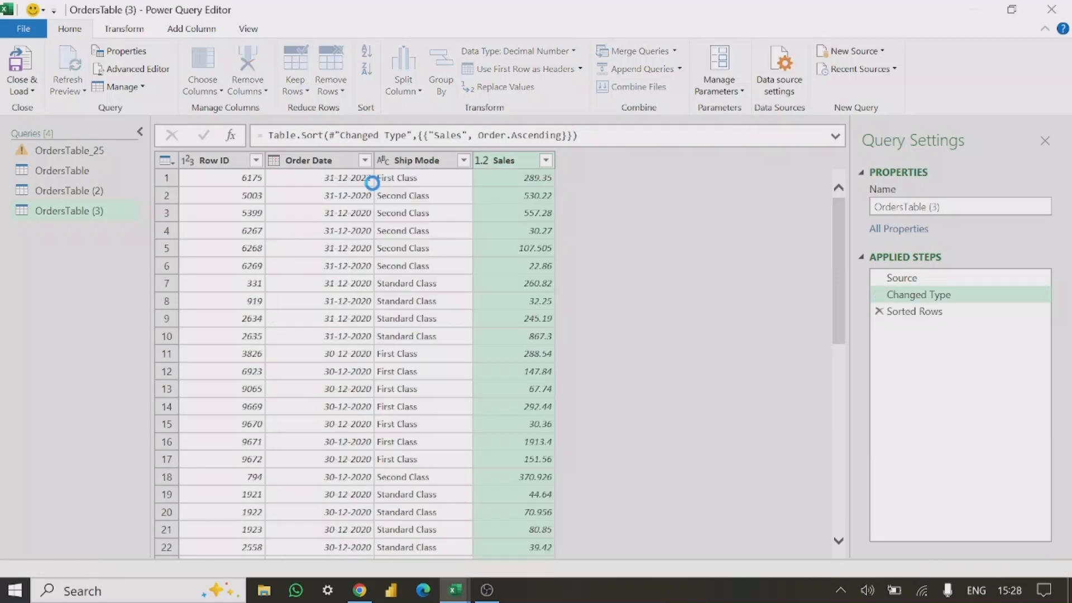
- Examine the order of the first values in the sorted Sales column
click(518, 178)
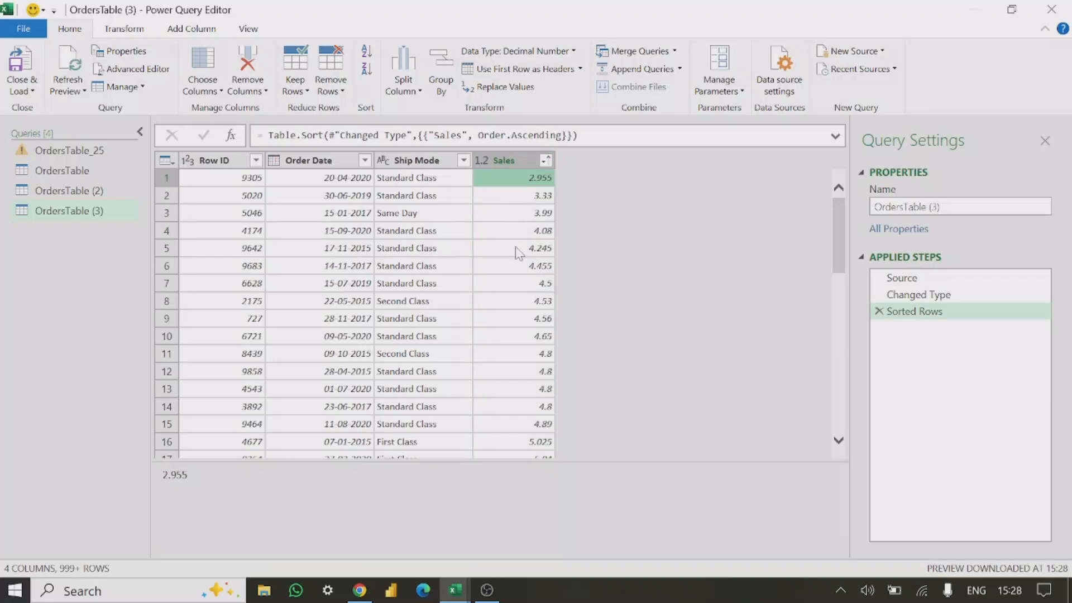
key(Down)
key(Down)
key(Down)
key(Down)
key(Down)
key(Down)
key(Down)
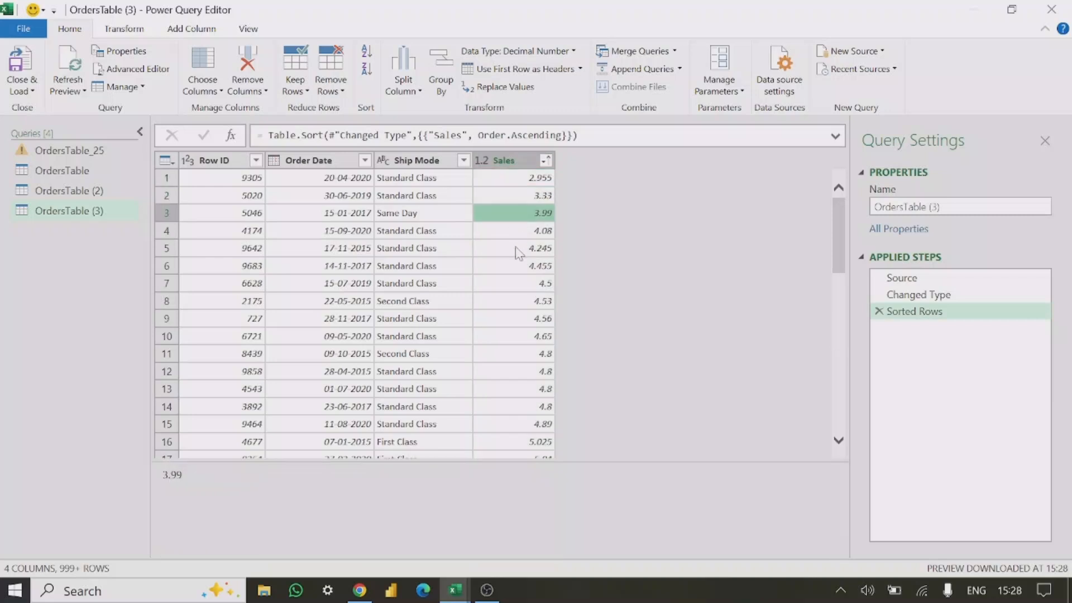
key(Up)
key(Up)
key(Up)
key(Up)
key(Up)
key(Up)
key(Up)
key(Up)
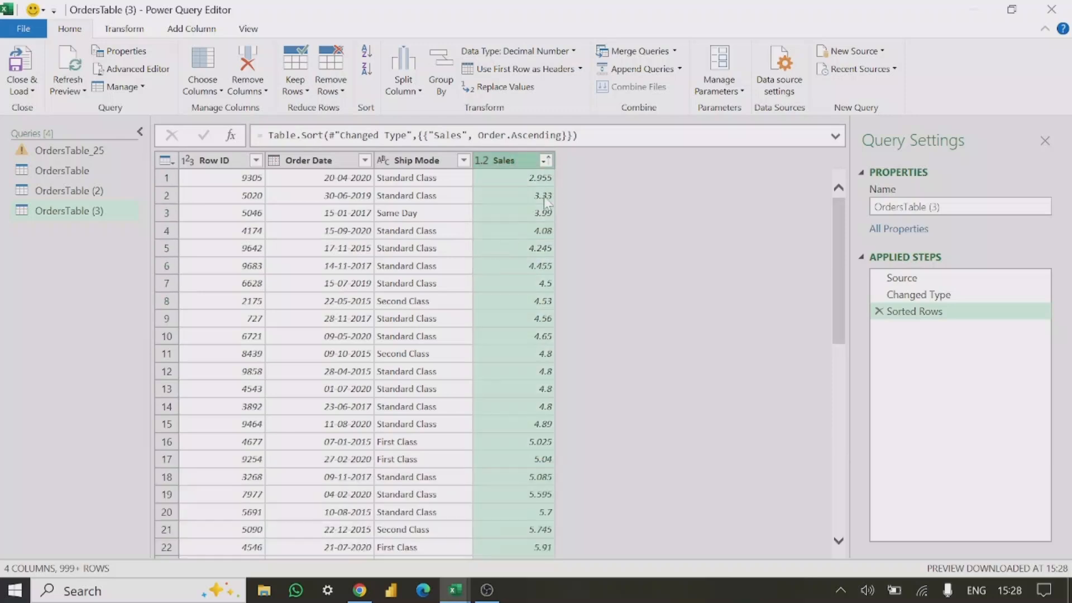
- Sort the rows by Sales in descending order and load the query result into a new worksheet
click(545, 160)
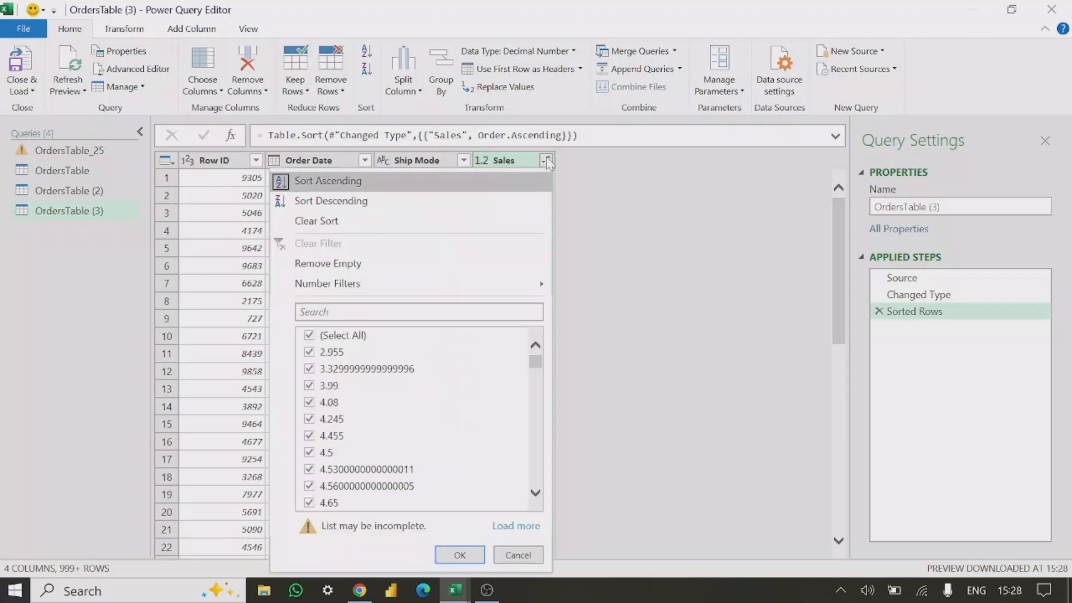
click(330, 201)
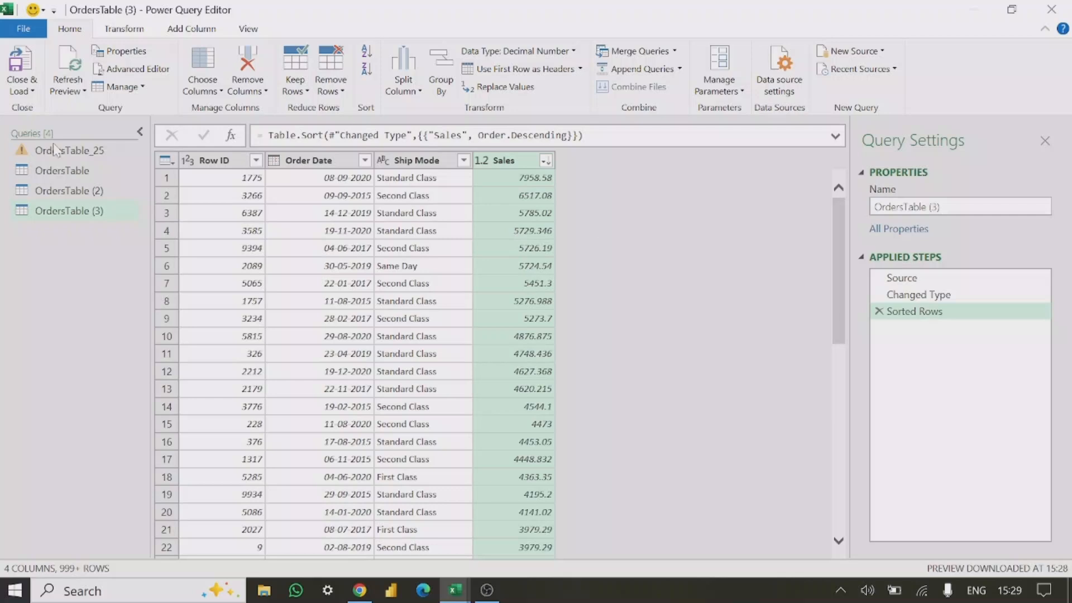
click(30, 93)
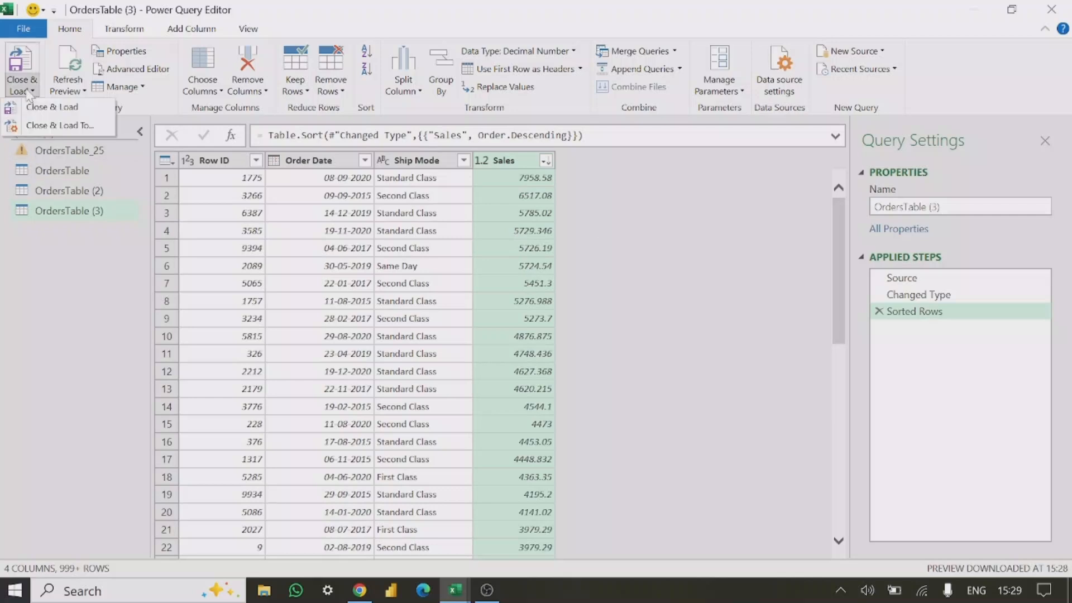
click(38, 109)
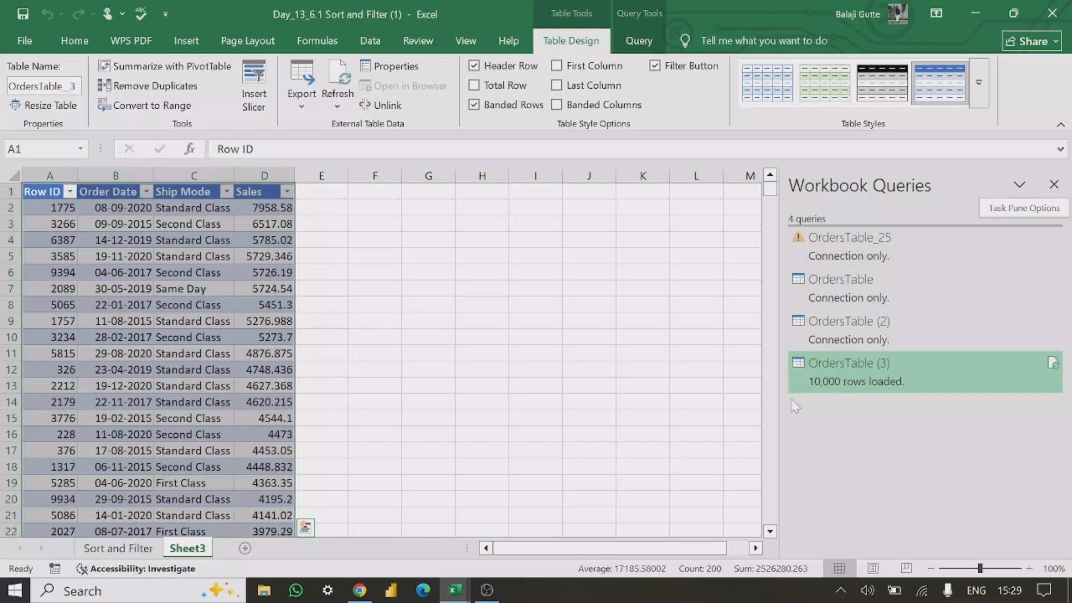
- Close the Workbook Queries pane and review the Sales values in the loaded table
mouse_move(832, 375)
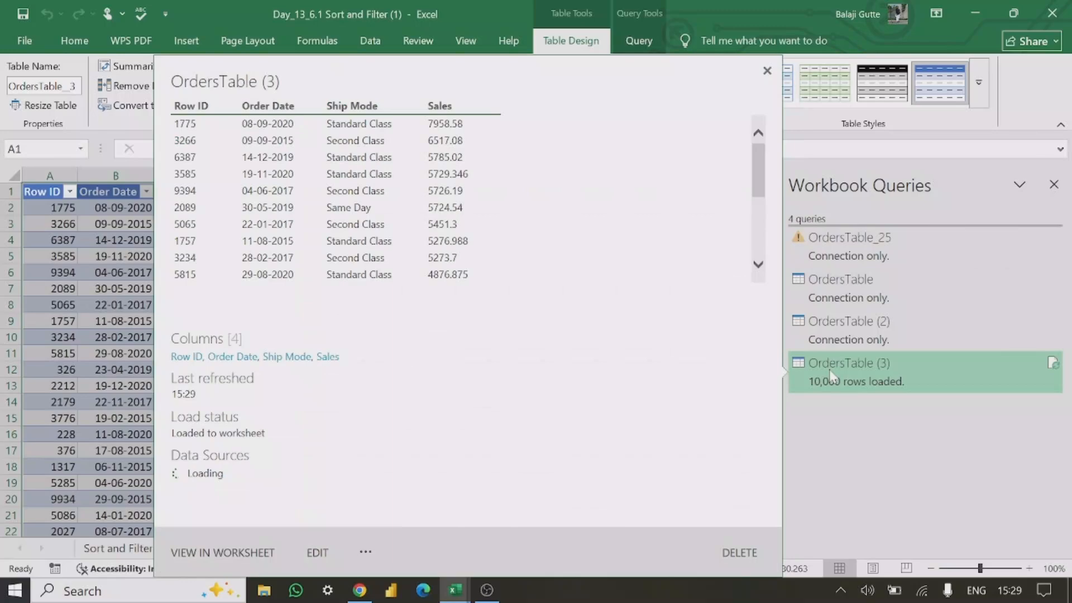
click(1055, 186)
click(264, 288)
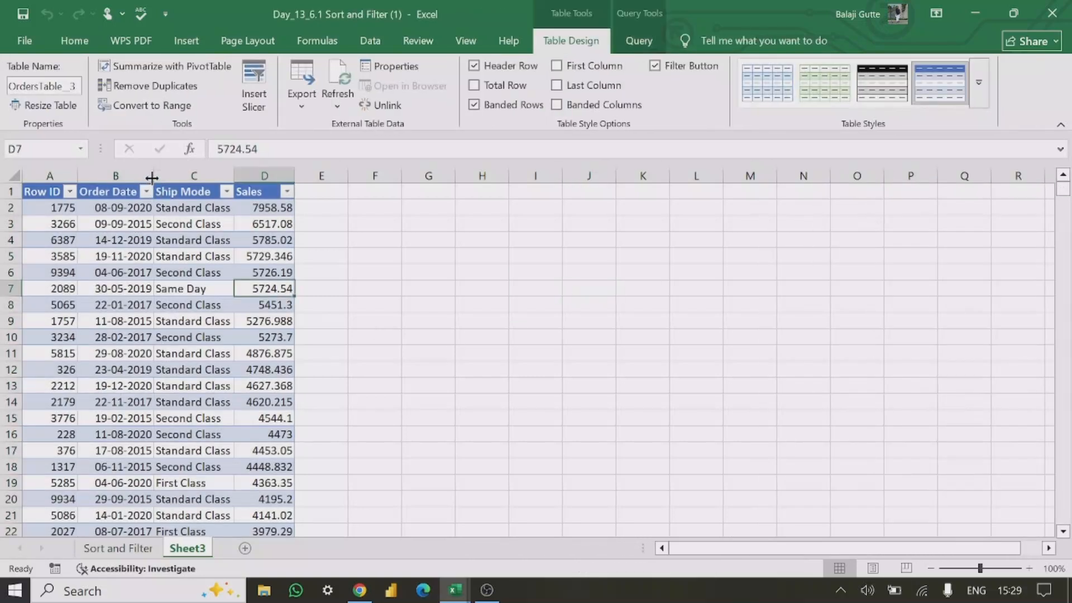
click(480, 353)
click(212, 337)
drag(265, 207, 265, 482)
click(555, 309)
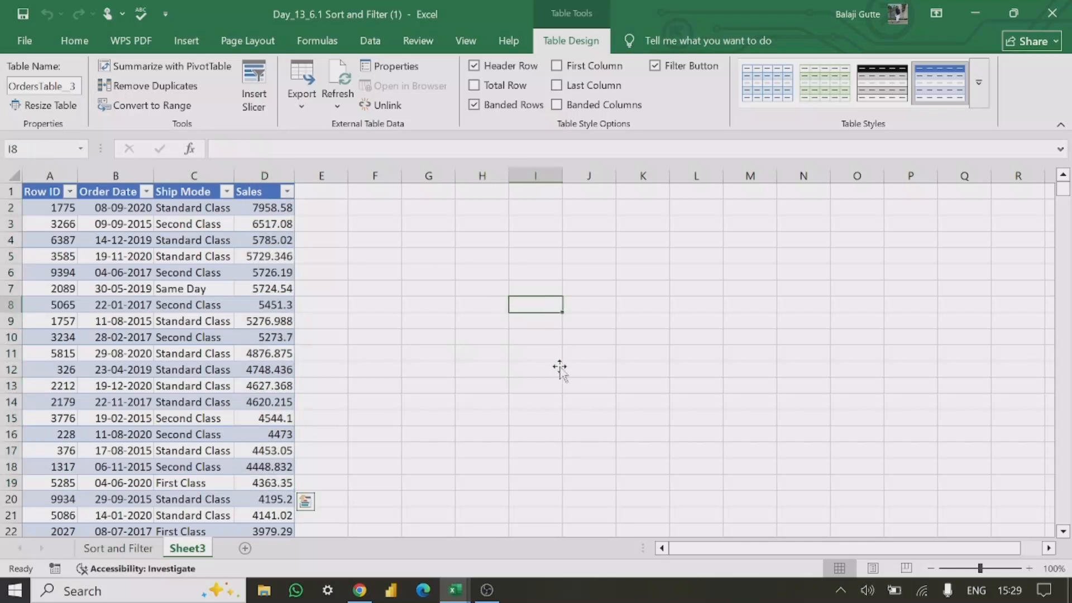
- Return to the Sort and Filter sheet and load its orders table into the Power Query Editor as another query
click(100, 549)
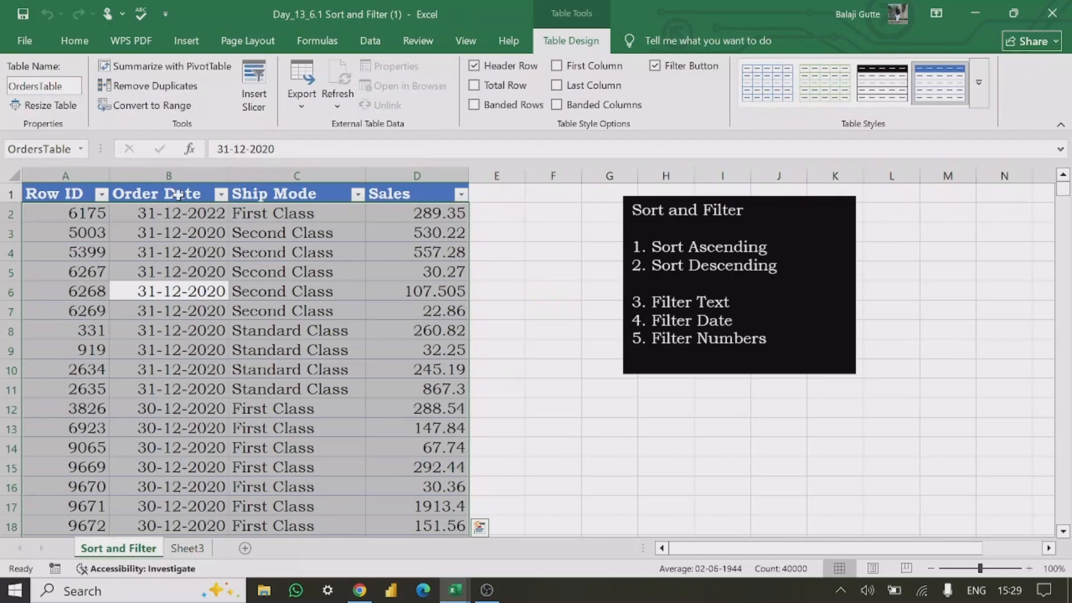
click(370, 40)
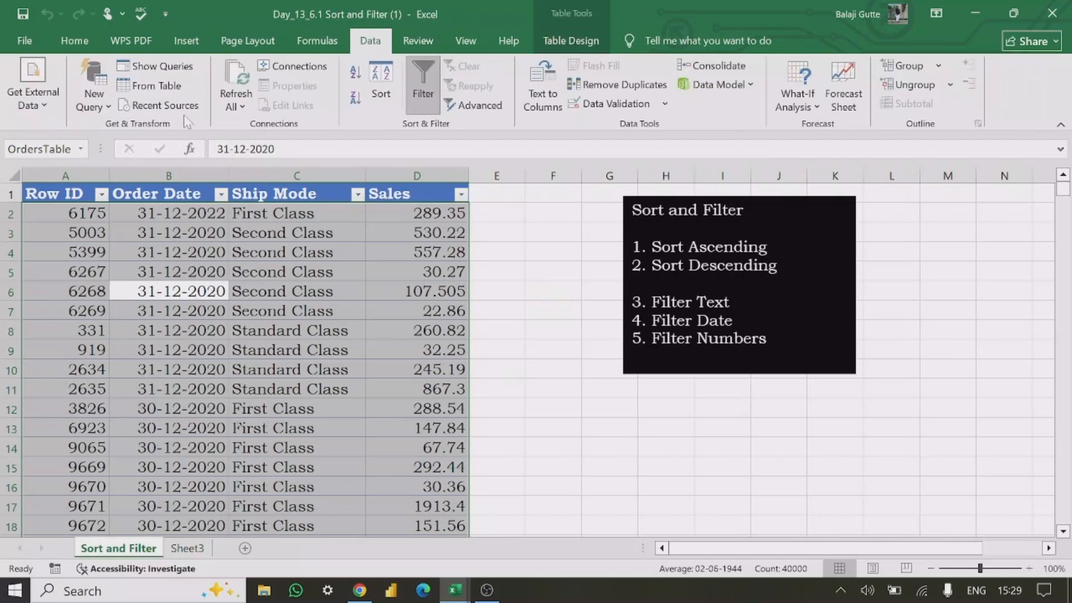
click(141, 88)
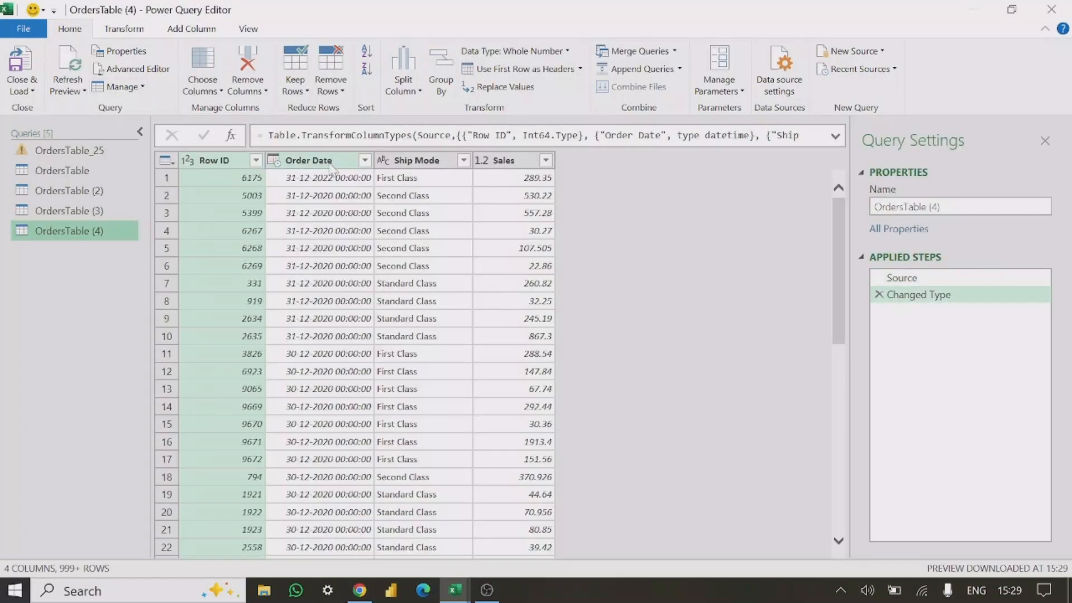
- Set the new query's Order Date column to the Date type, replacing the current conversion
click(274, 161)
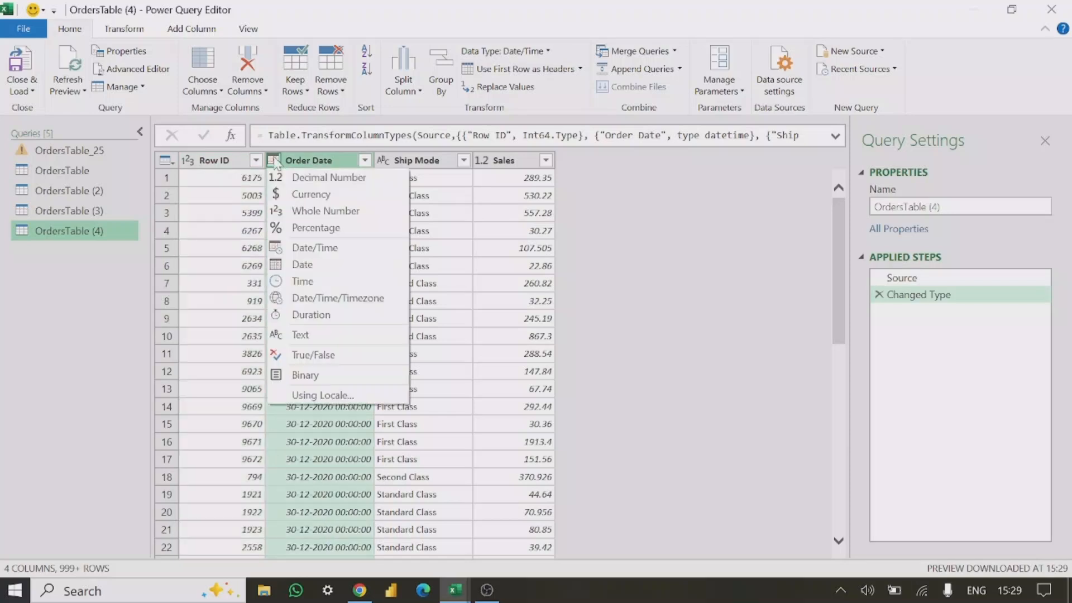
click(300, 266)
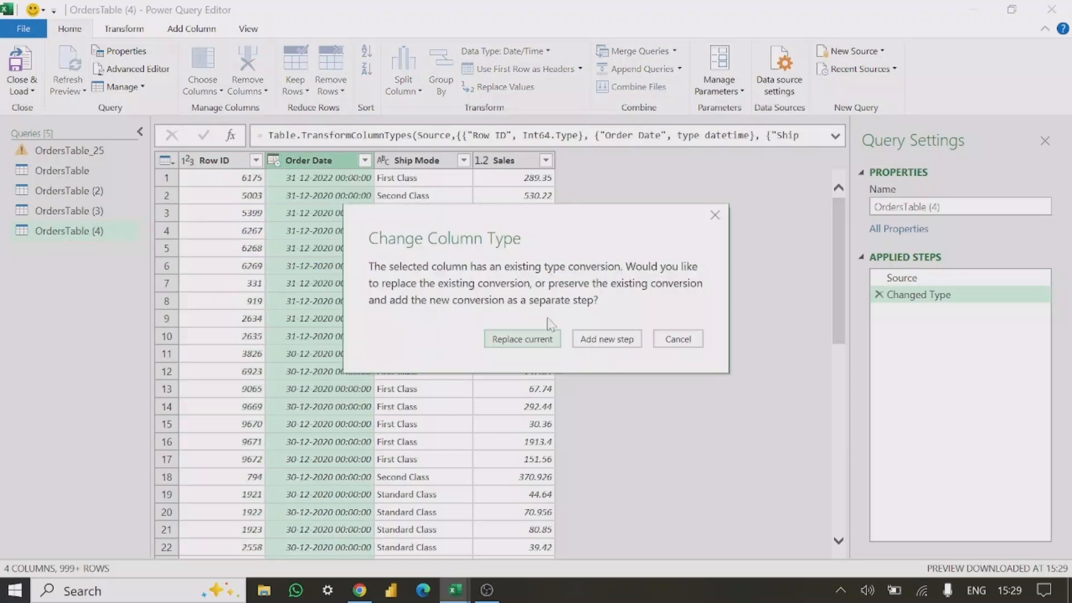
click(542, 342)
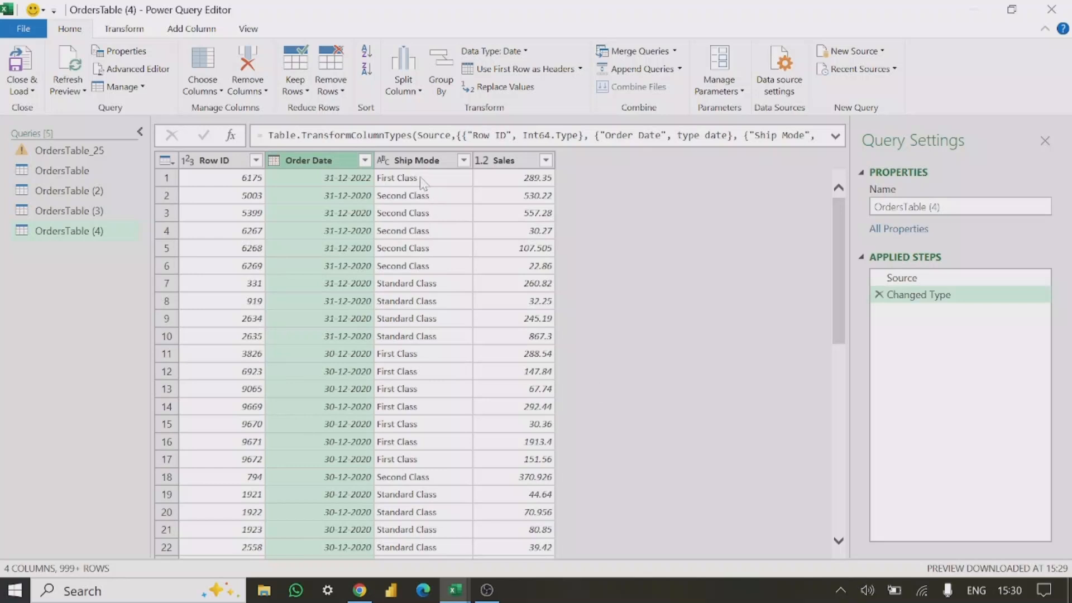
- Filter the Ship Mode column with an Equals text filter that keeps only First Class rows
click(411, 162)
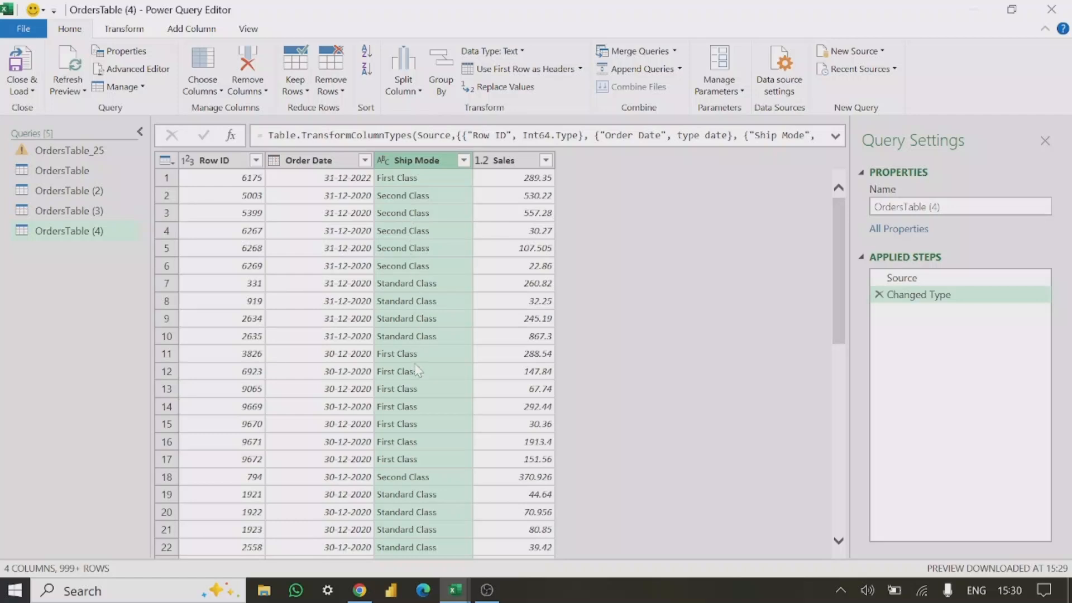
scroll(416, 370, down, 6)
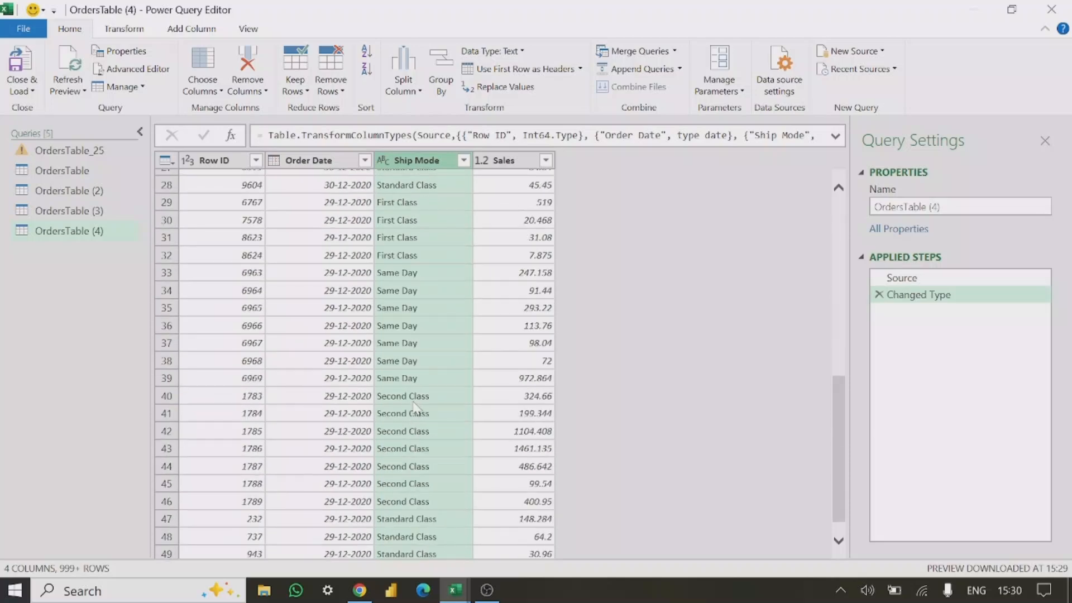
scroll(413, 403, down, 3)
scroll(413, 404, up, 10)
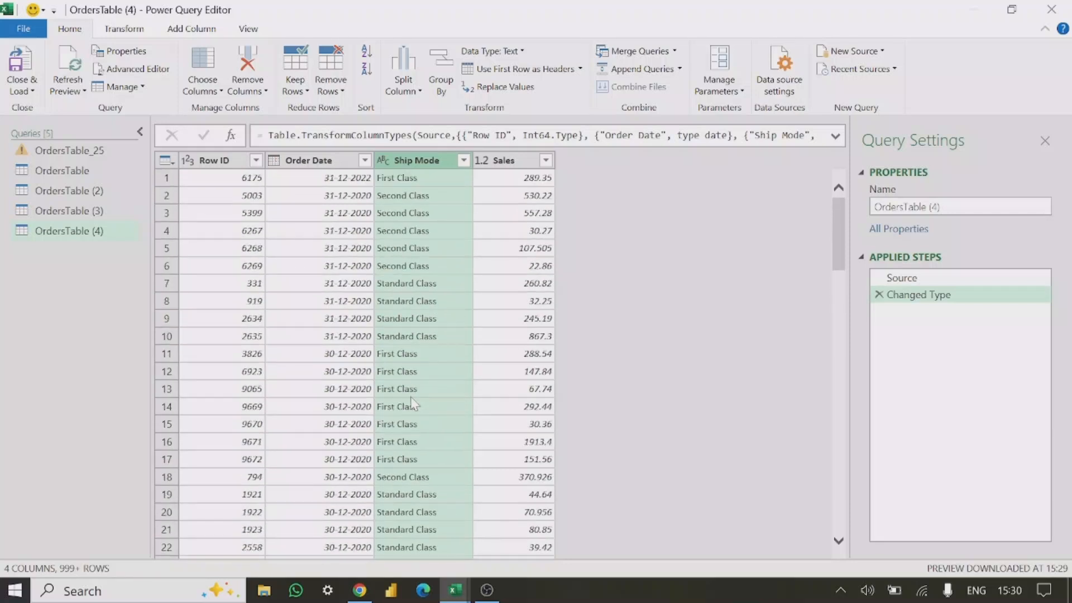
click(463, 160)
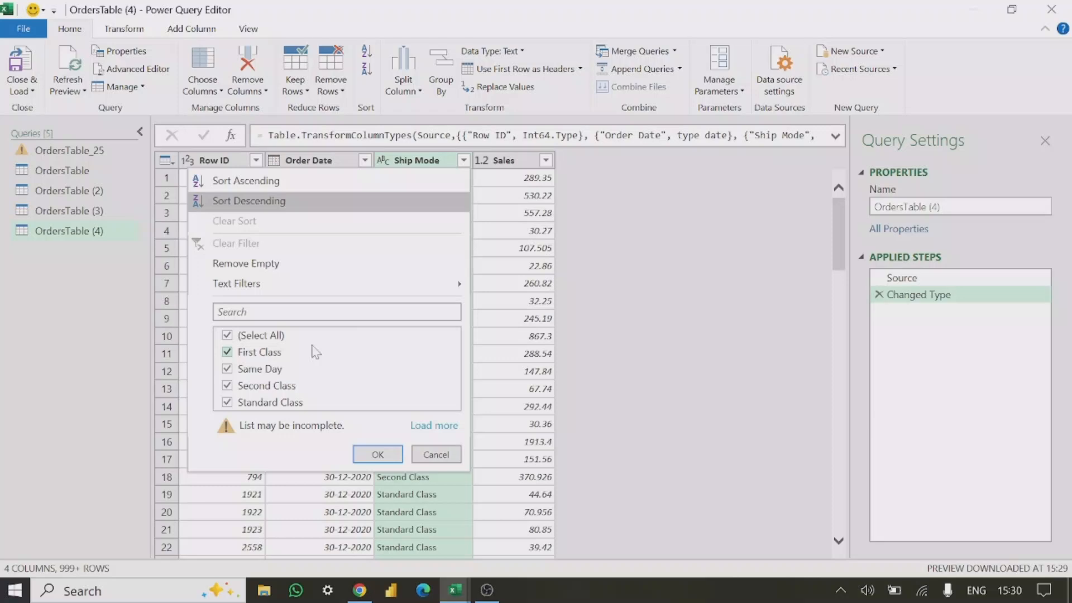
mouse_move(265, 288)
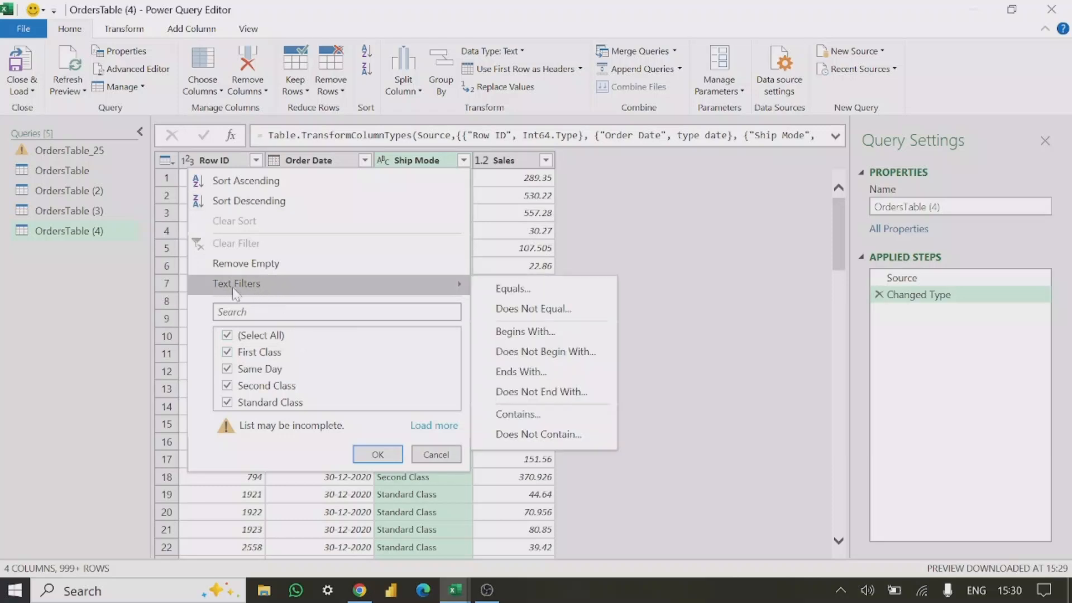
click(522, 289)
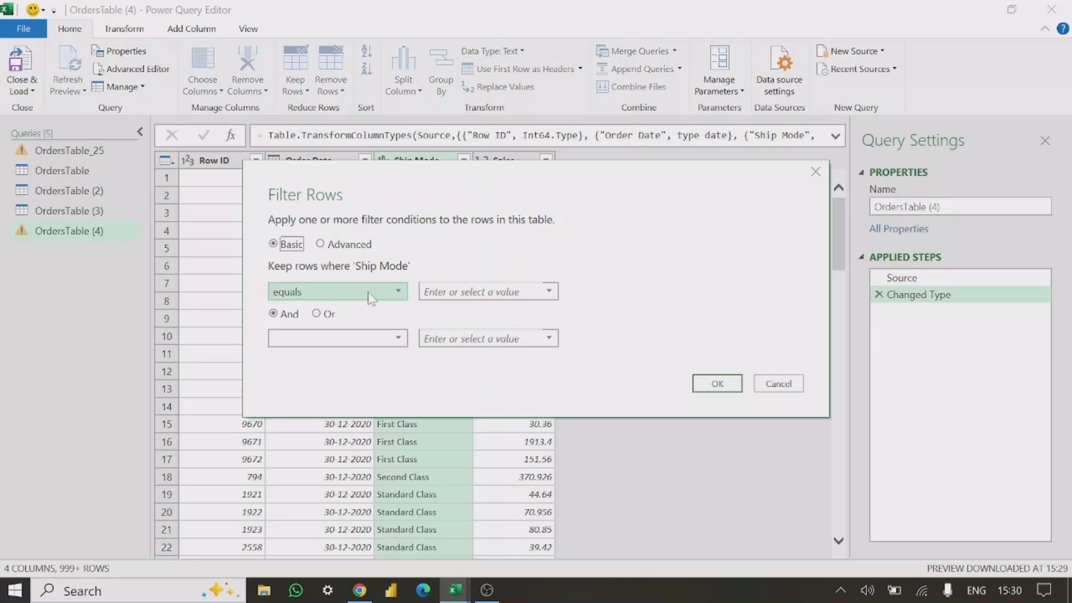
click(550, 291)
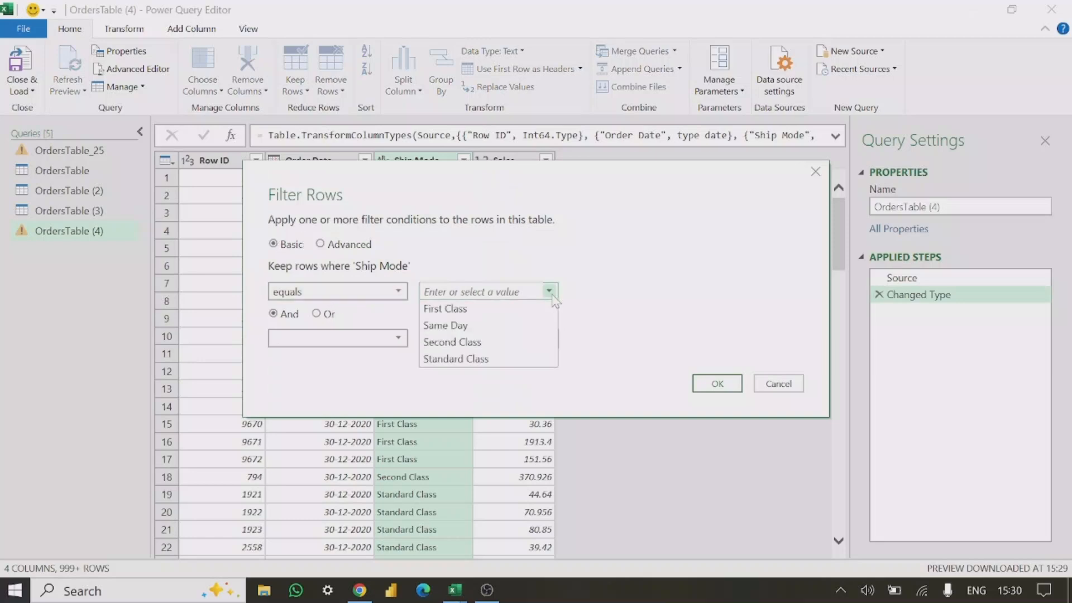
click(502, 314)
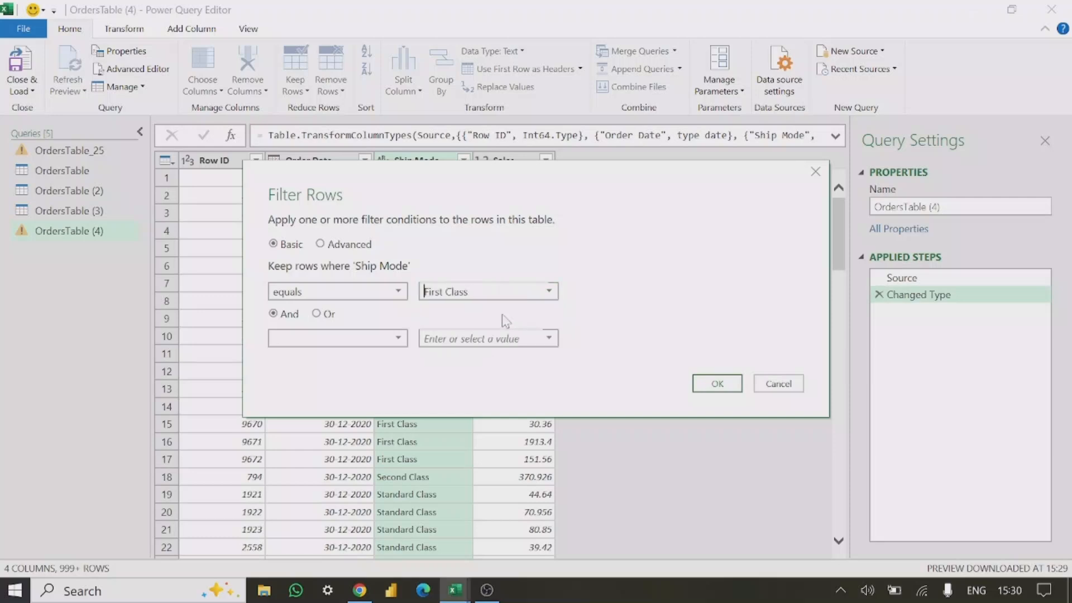
click(719, 386)
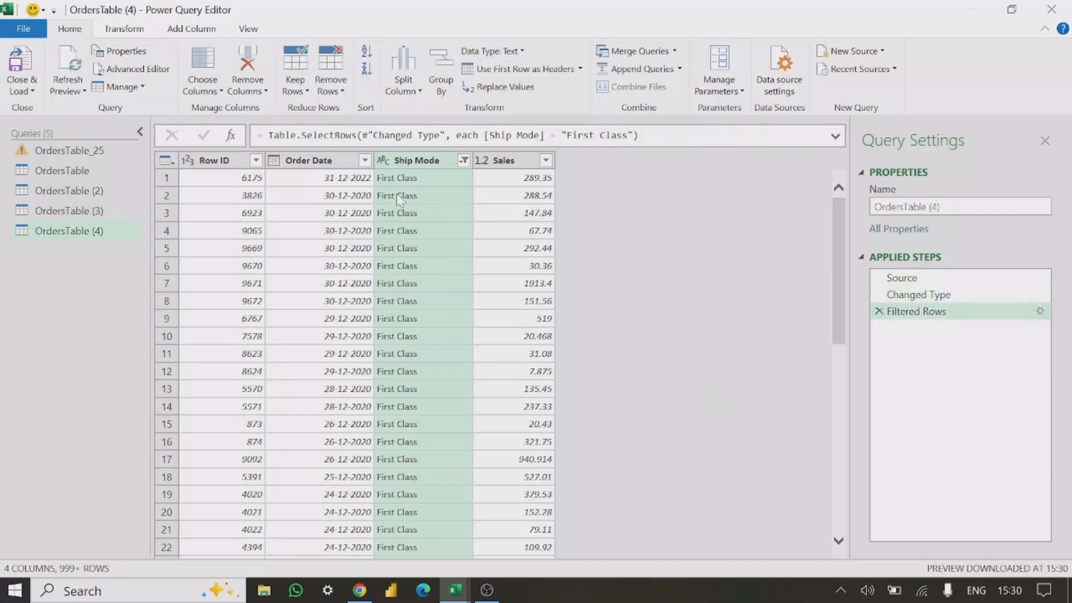
- Look through the filtered rows of the Ship Mode column to check their values
click(395, 179)
key(Down)
key(Down)
key(Down)
key(Down)
key(Down)
key(Down)
key(Down)
key(Down)
key(Down)
key(Down)
key(Down)
key(Down)
key(Down)
key(Down)
key(Down)
key(Down)
key(Down)
key(Down)
key(Down)
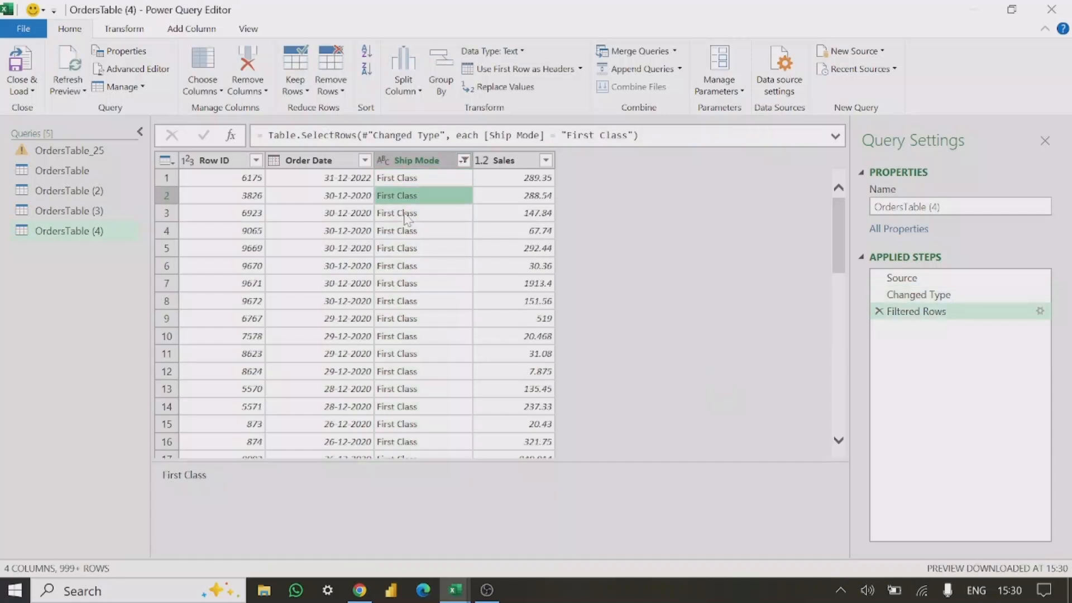
key(Up)
key(Up)
key(Up)
key(Up)
key(Up)
key(Up)
key(Up)
key(Up)
key(Up)
key(Up)
key(Up)
key(Up)
key(Up)
key(Up)
key(Up)
key(Up)
key(Up)
key(Up)
key(Up)
key(Up)
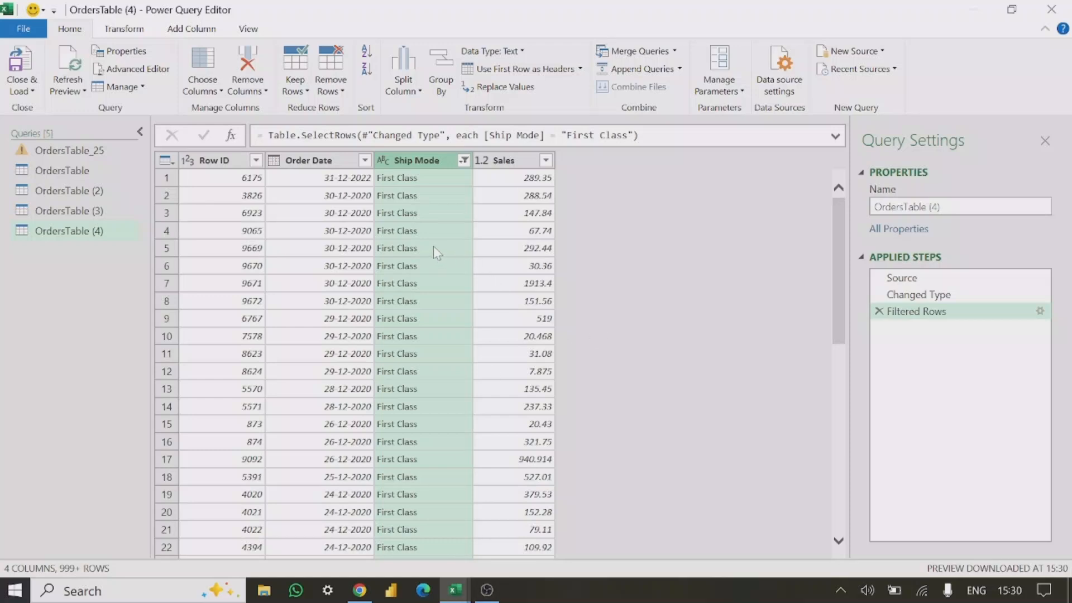
click(464, 160)
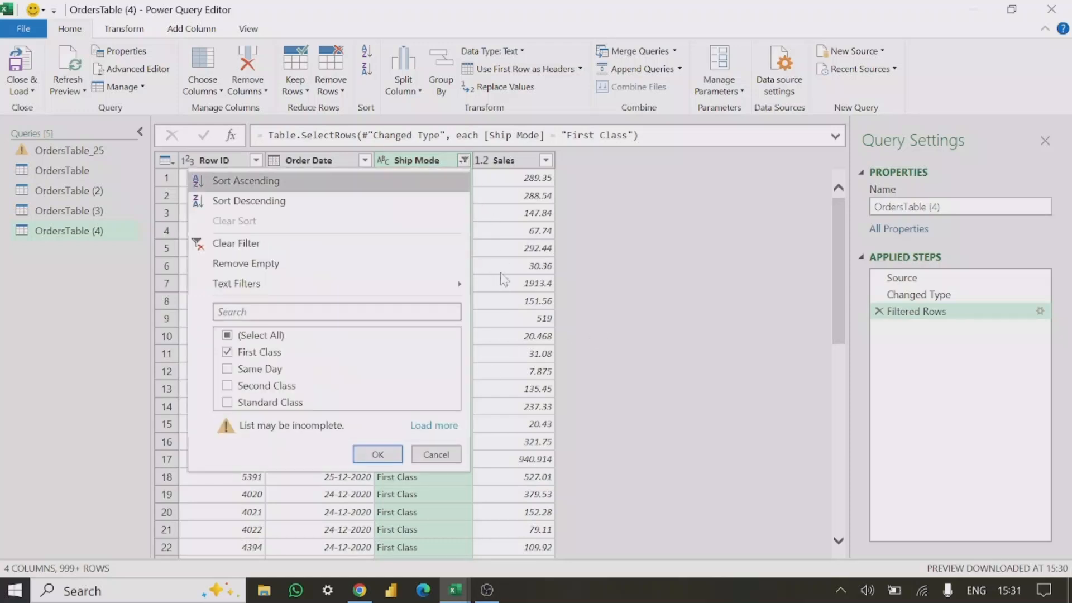
mouse_move(275, 287)
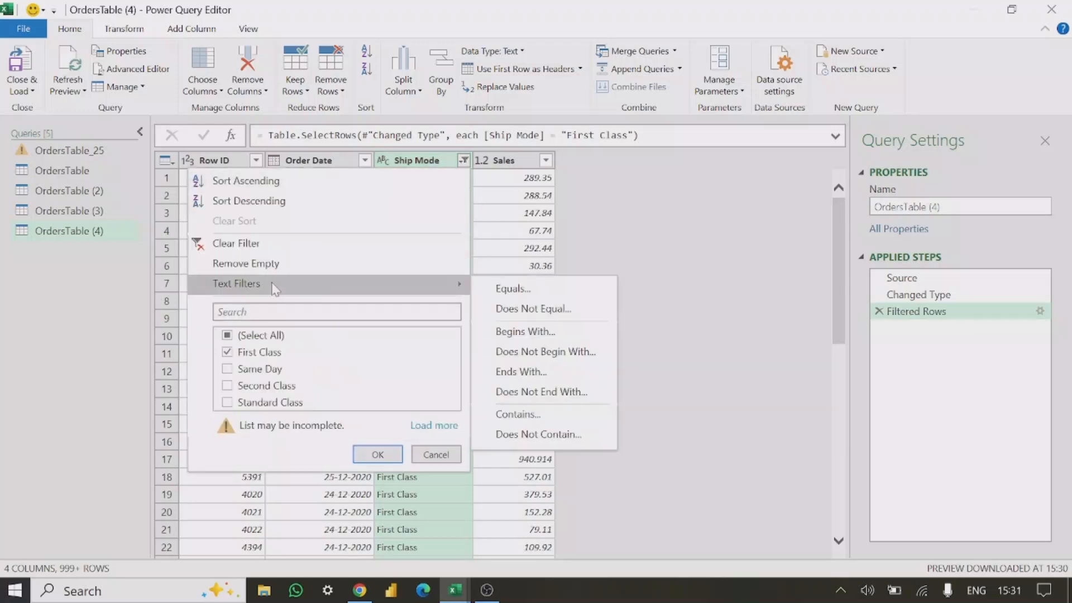
click(533, 288)
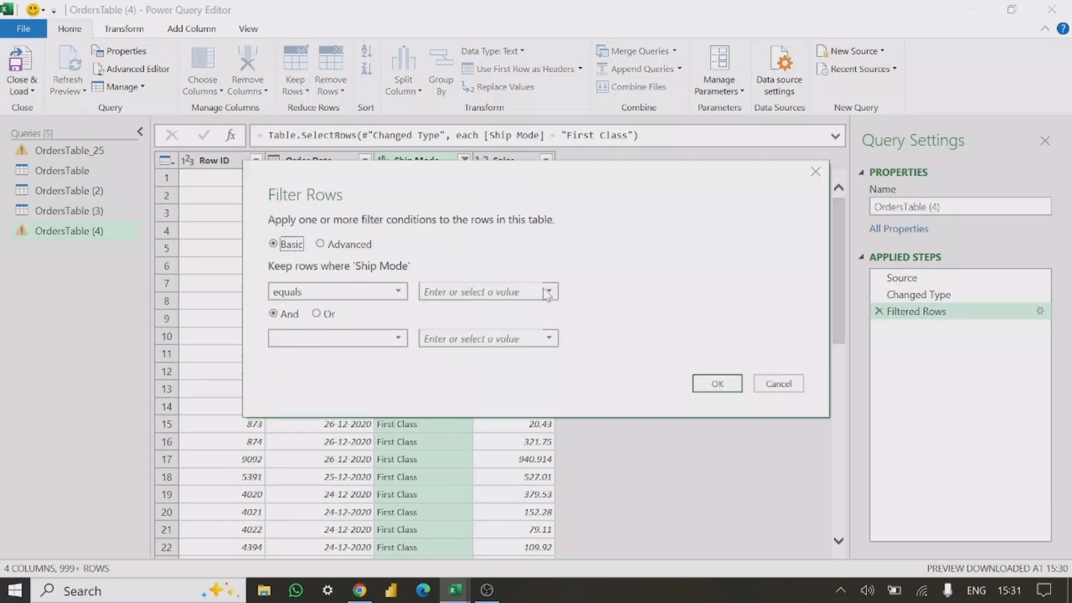
click(549, 293)
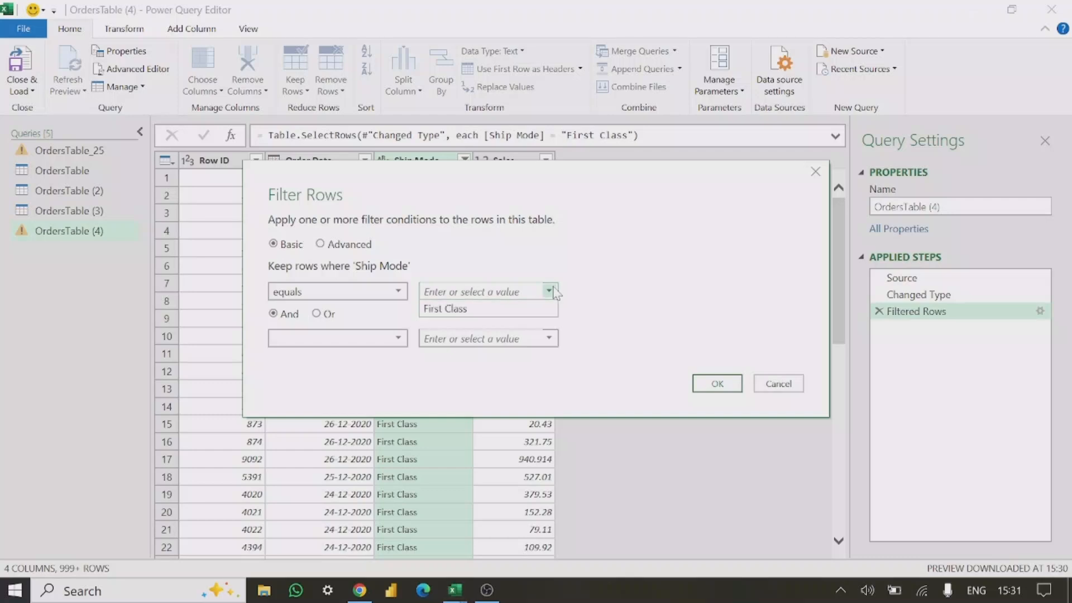
click(550, 294)
click(550, 293)
click(550, 293)
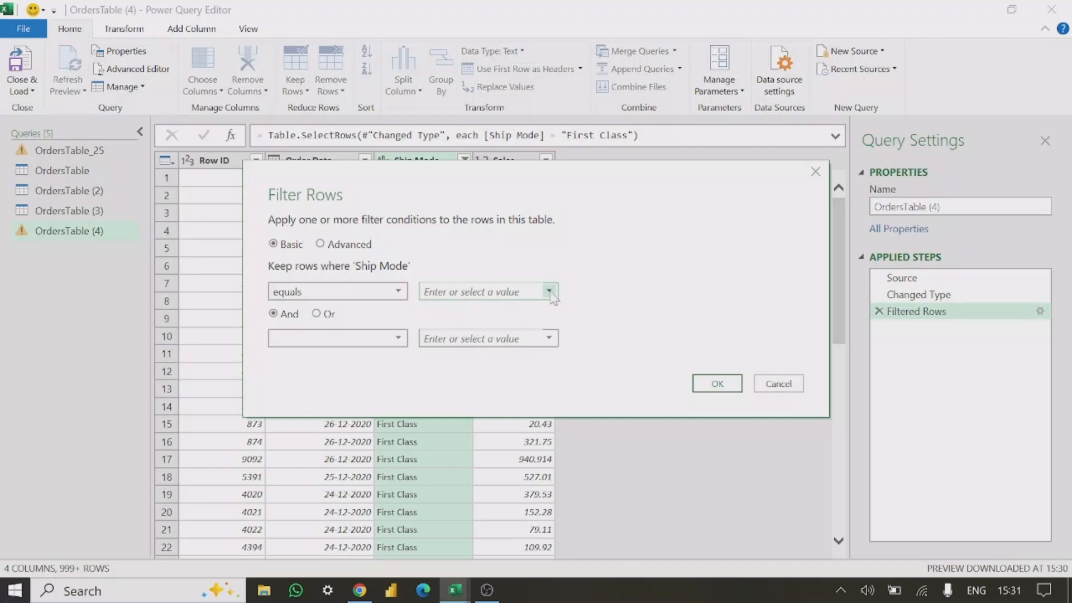
click(549, 293)
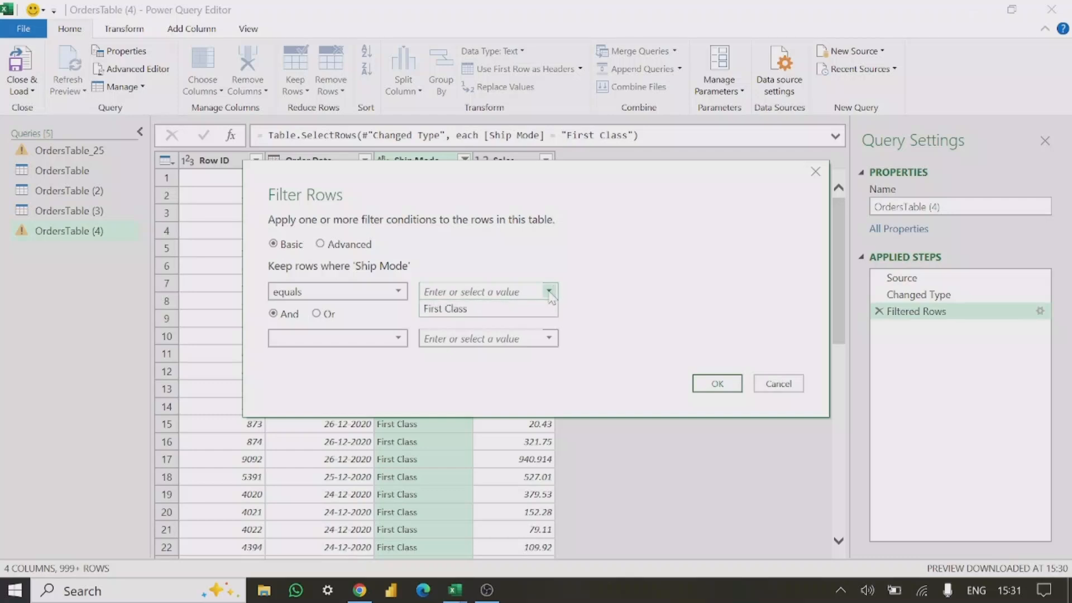
click(778, 384)
click(779, 384)
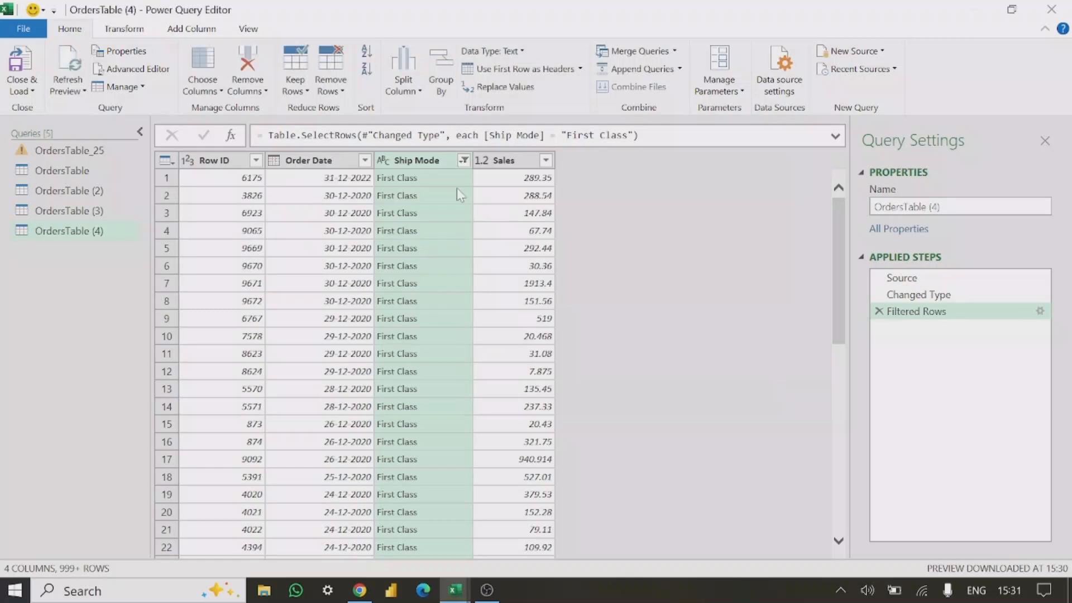
- Clear the First Class filter from the Ship Mode column
click(463, 160)
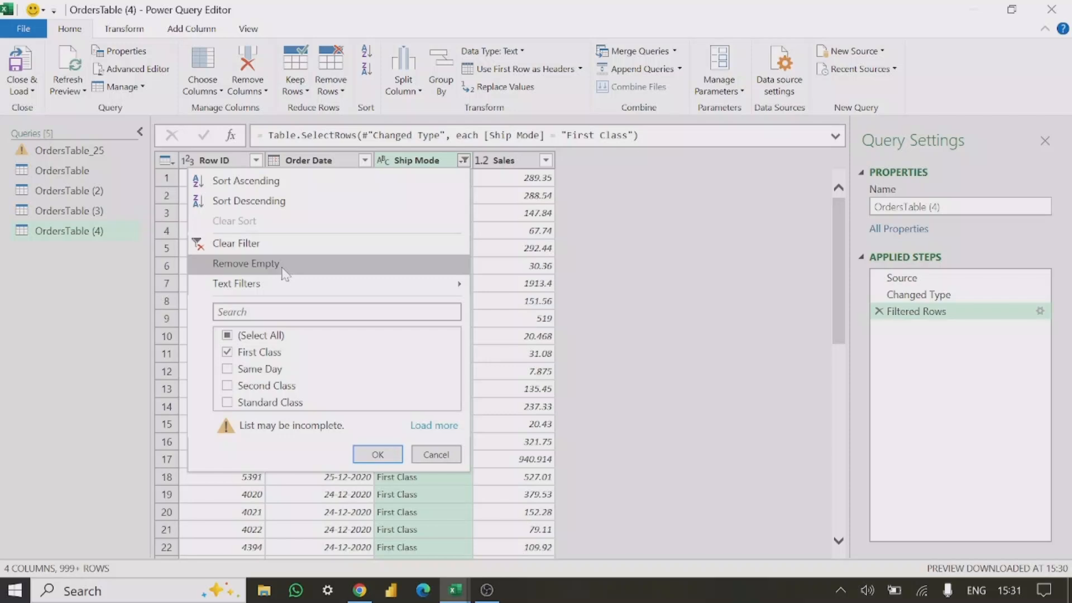
click(264, 246)
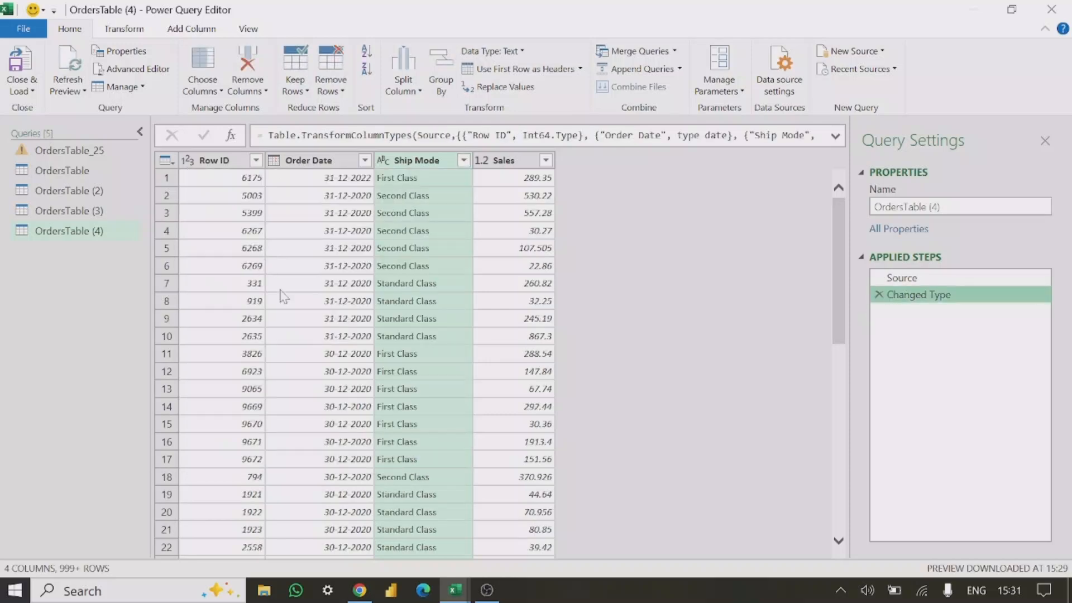
- Filter the Ship Mode column with an Equals text filter for Same Day and check the remaining rows
click(464, 161)
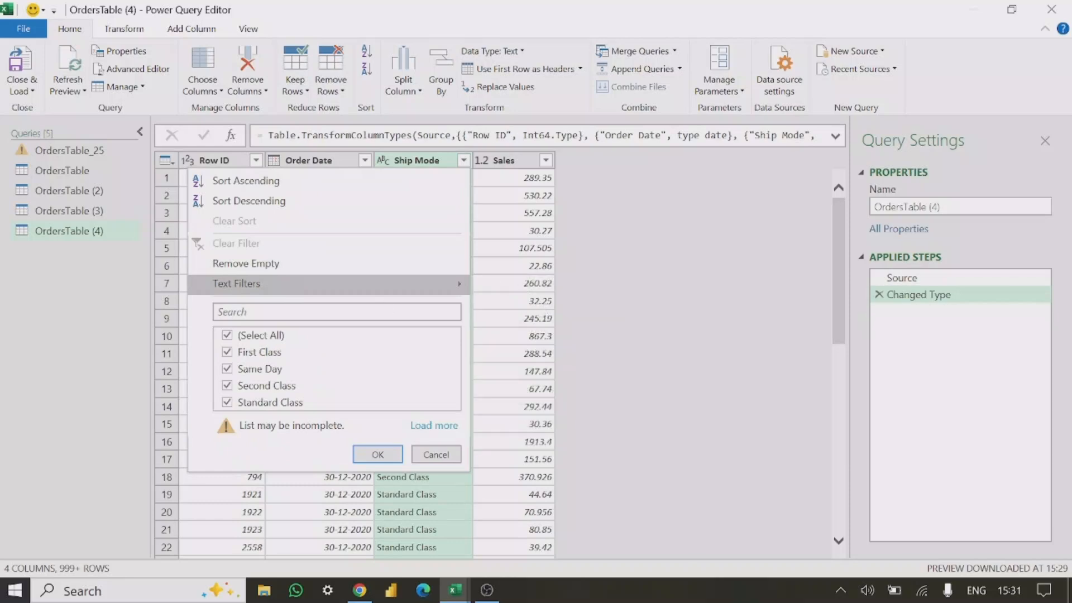
mouse_move(455, 286)
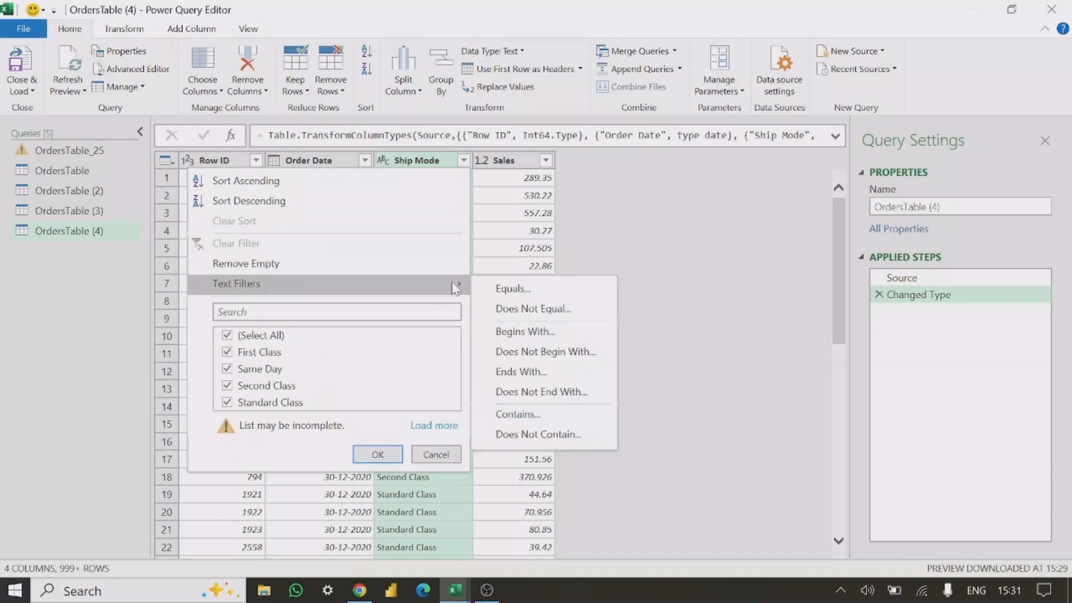
click(525, 288)
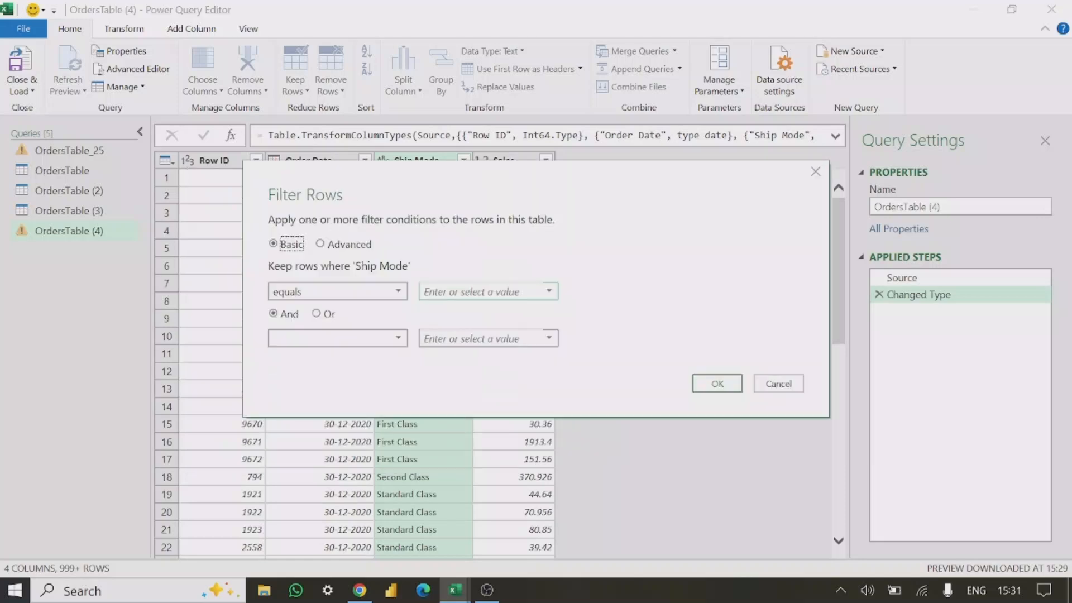
click(549, 291)
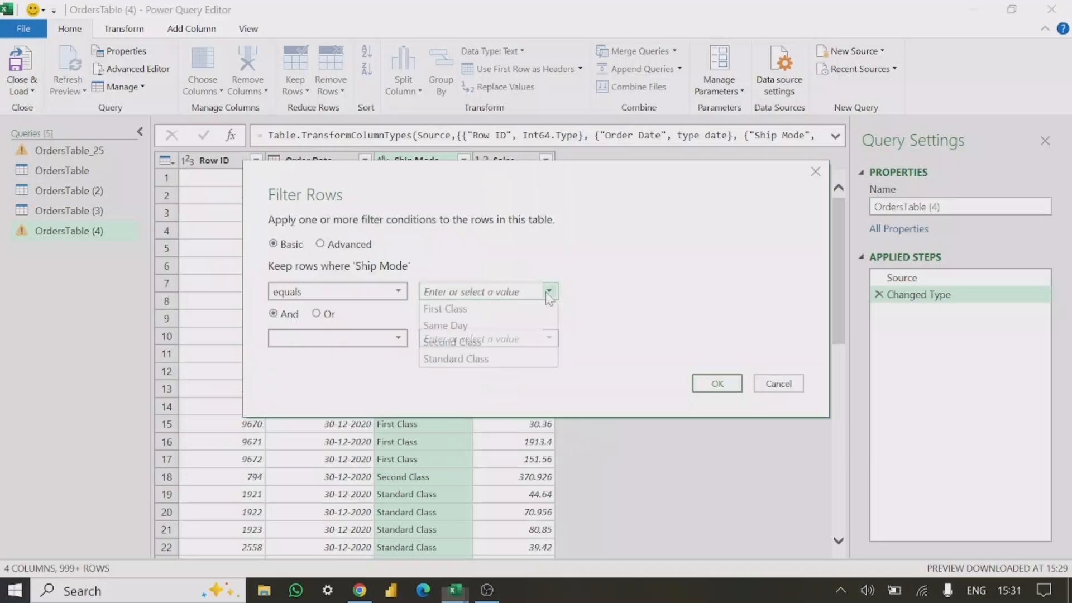
click(502, 326)
click(717, 383)
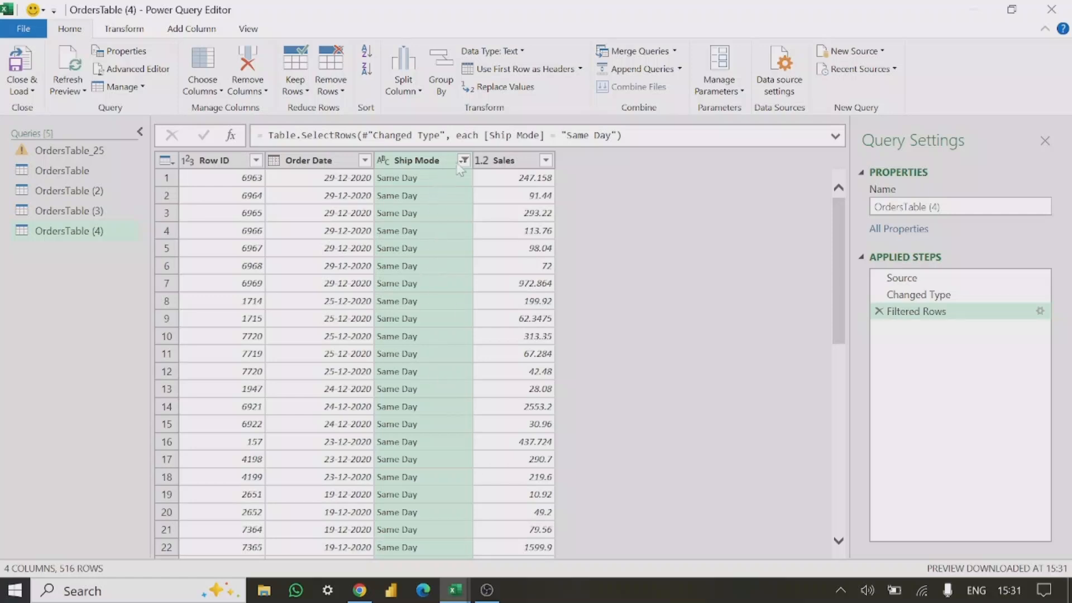
click(325, 285)
click(429, 248)
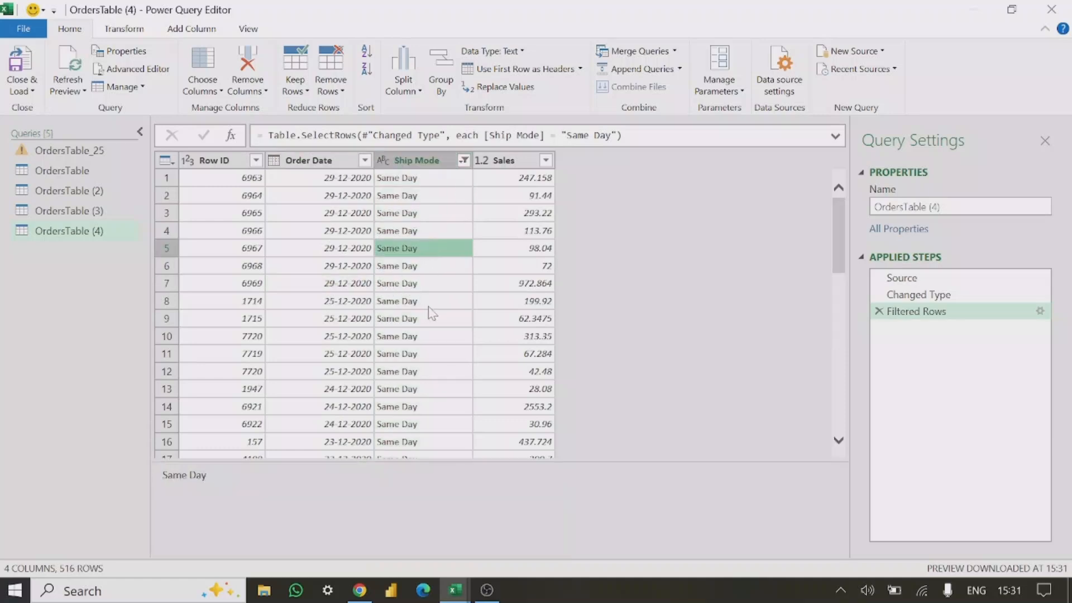
click(344, 218)
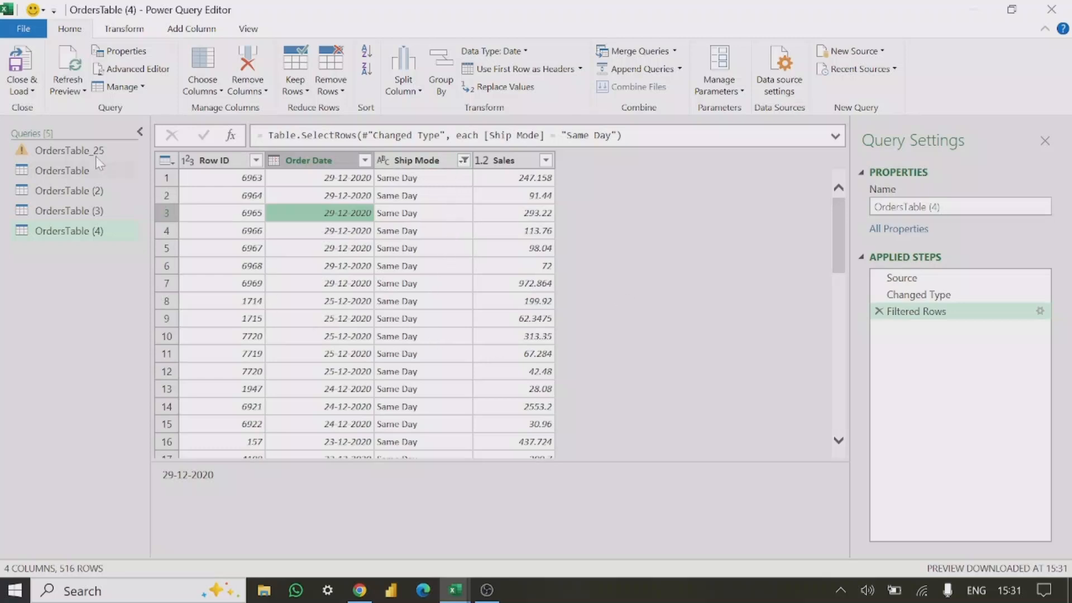
- Close the Power Query Editor and load the Same Day query result into a new worksheet
double_click(70, 29)
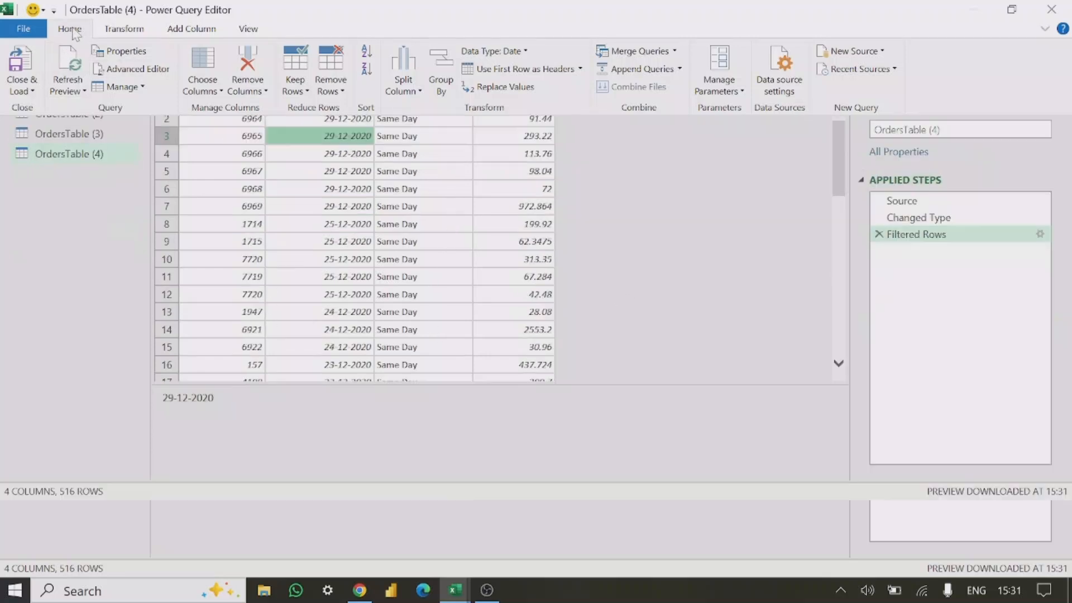
click(73, 33)
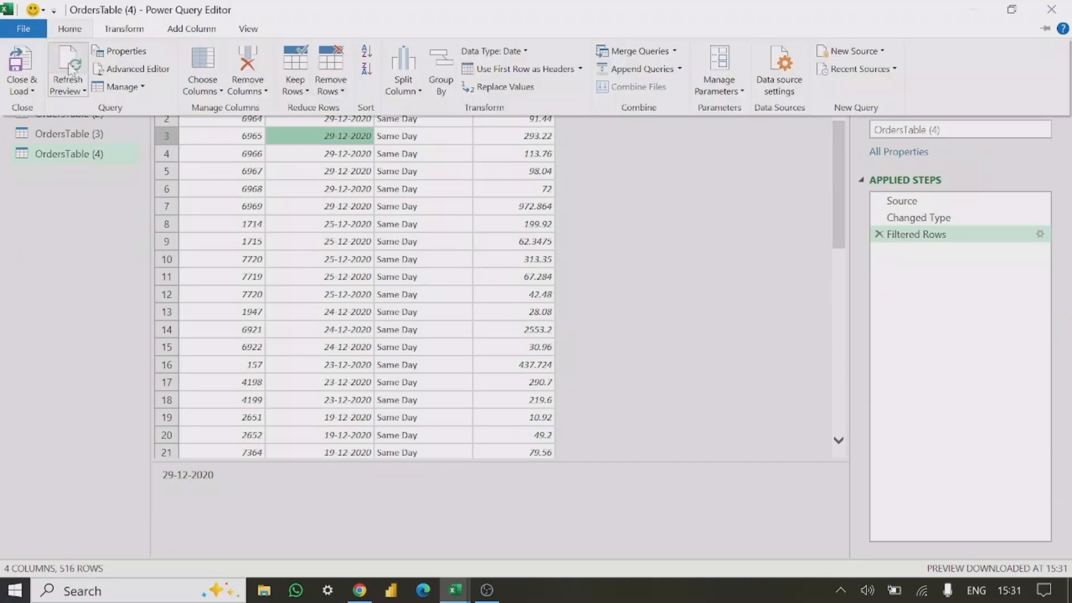
click(31, 92)
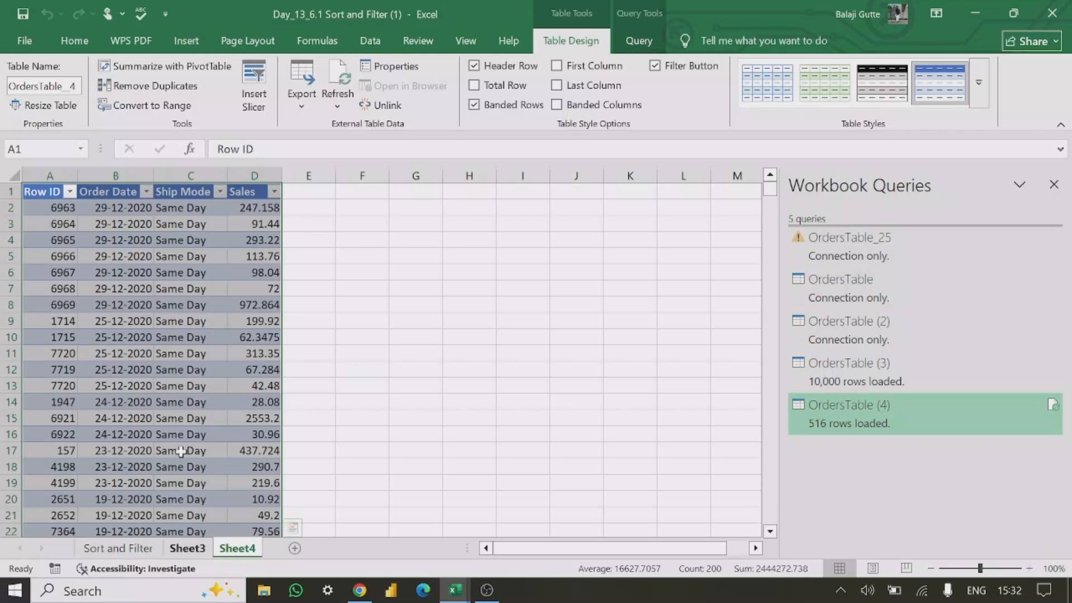
- Review the Ship Mode values in the loaded table and close the Workbook Queries pane
click(187, 256)
click(177, 210)
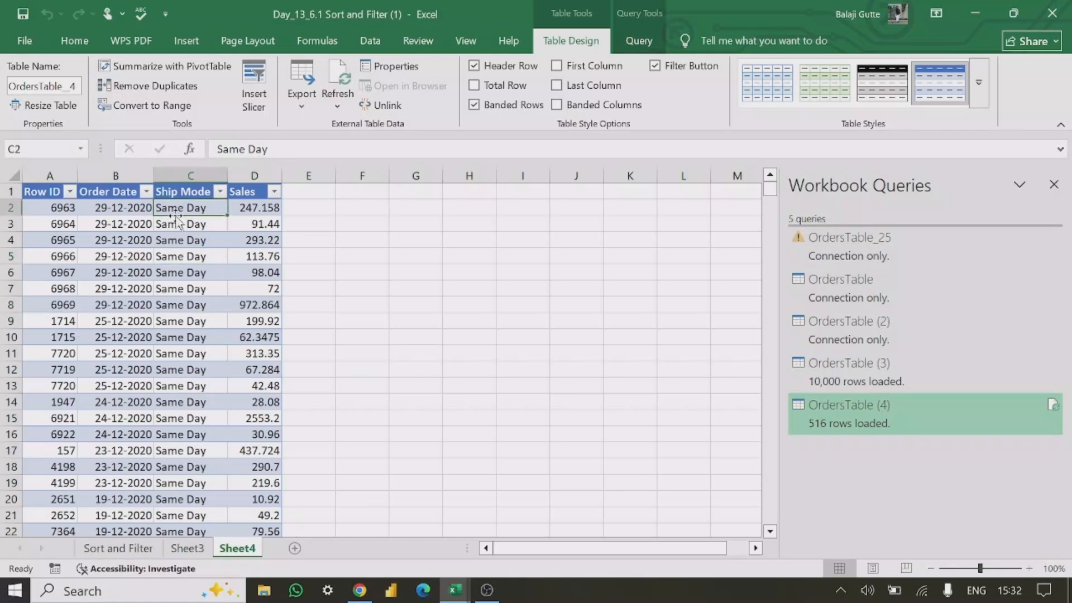
scroll(198, 343, down, 4)
scroll(198, 343, up, 4)
click(1054, 184)
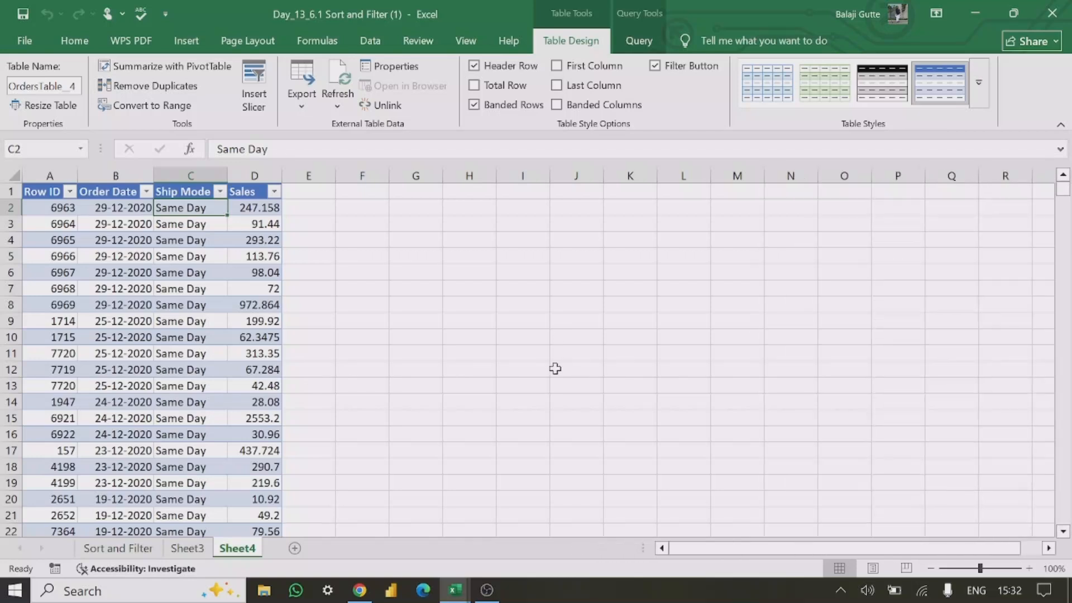
click(522, 336)
- Return to the Sort and Filter sheet and open its orders table in the Power Query Editor as a further query
click(116, 549)
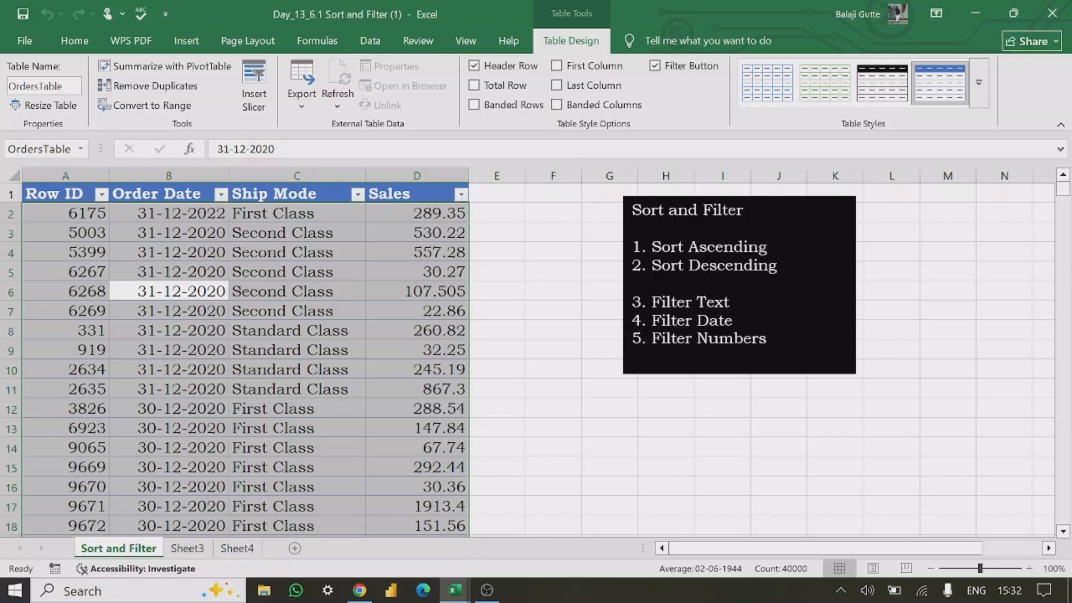
click(362, 41)
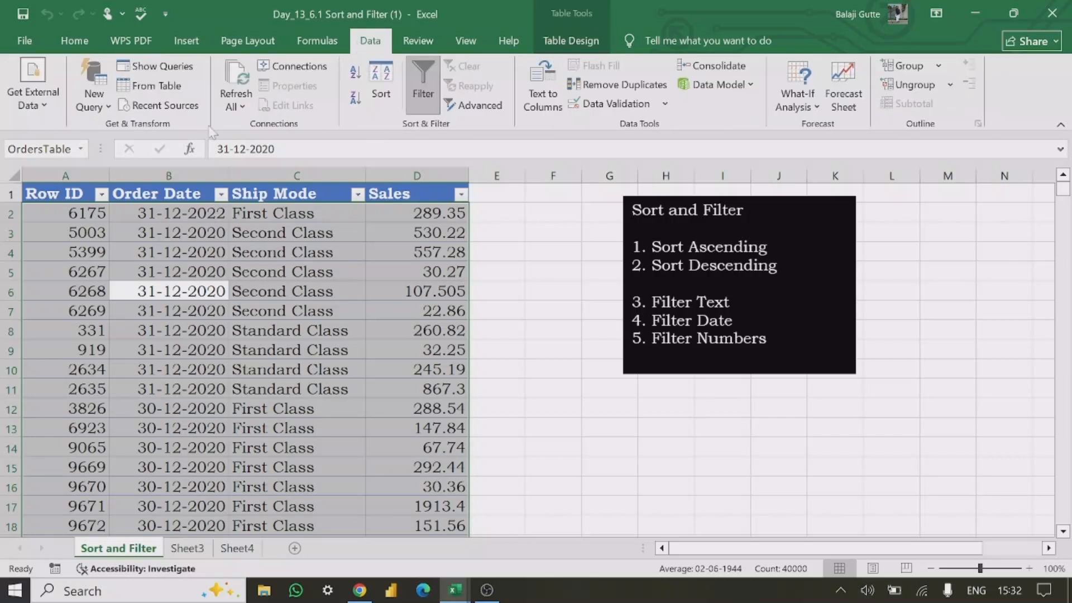
click(148, 85)
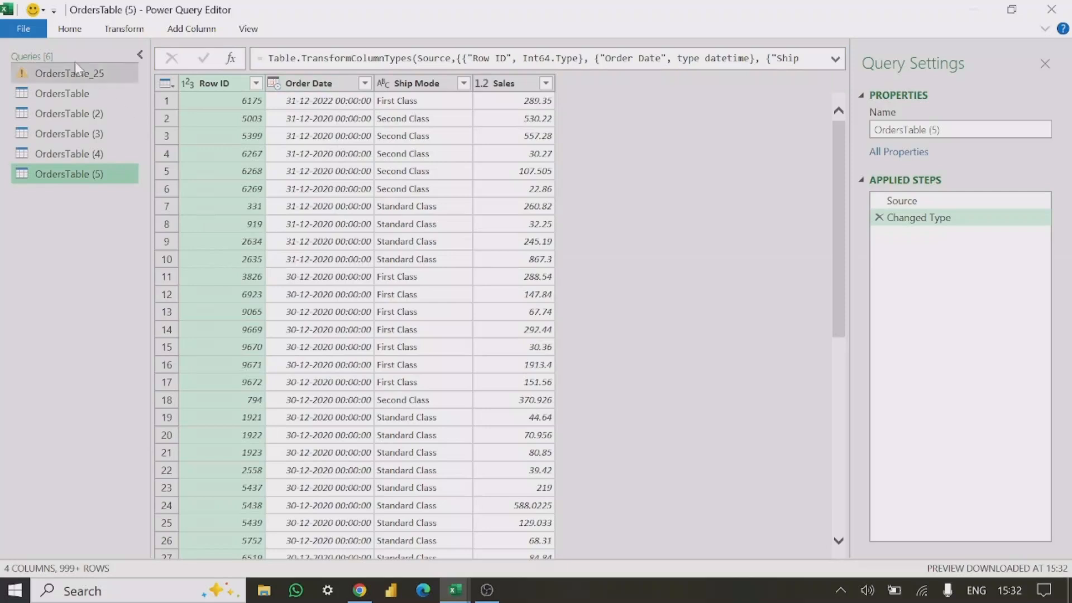
- Keep the ribbon expanded and change the Order Date column's data type to Date, replacing the current type conversion
click(54, 10)
click(435, 22)
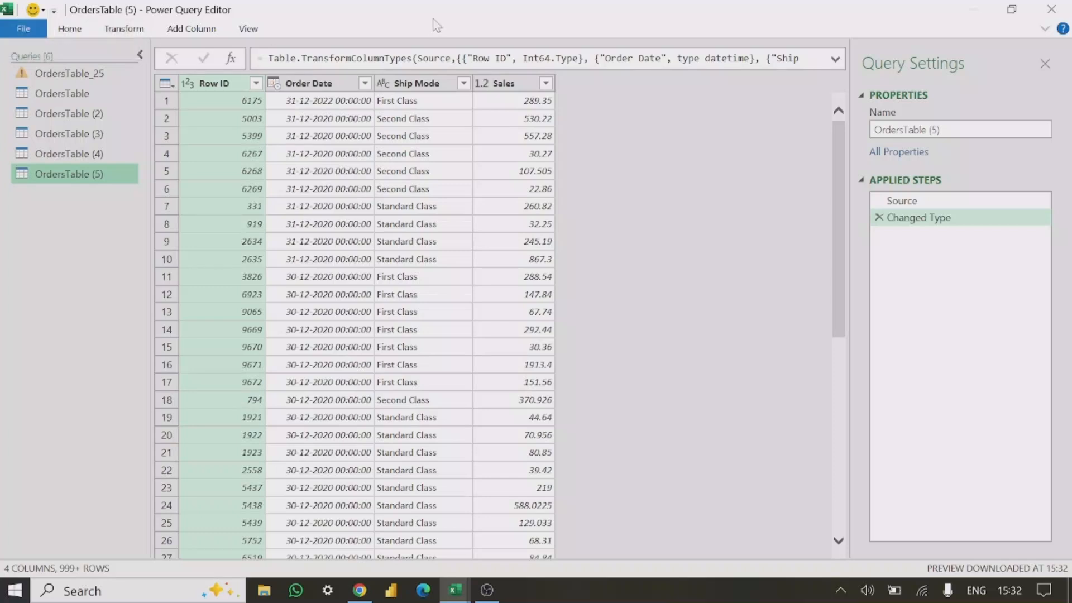
double_click(78, 33)
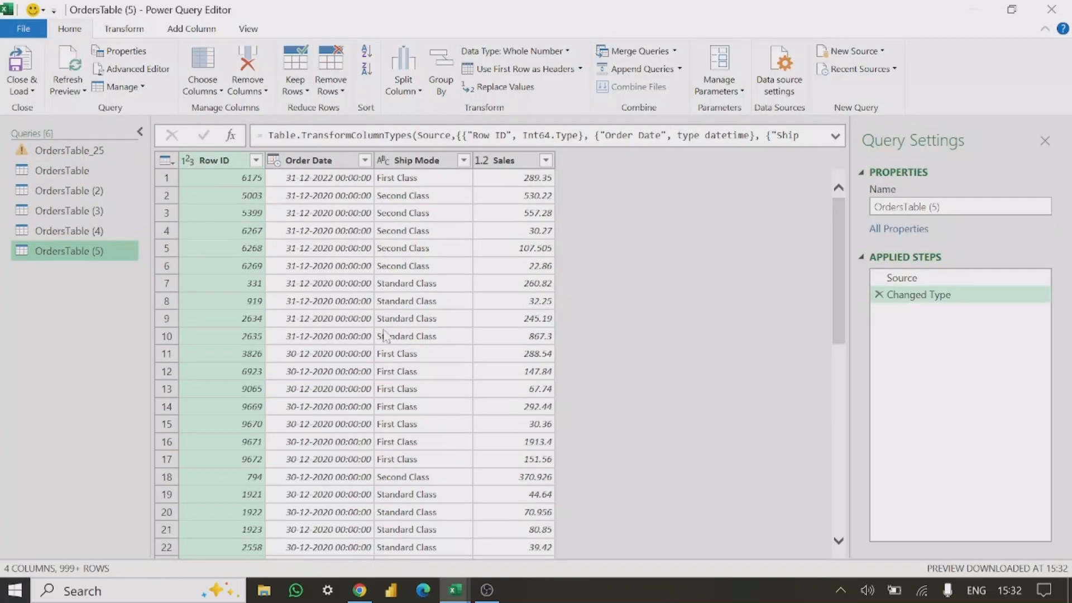
click(274, 160)
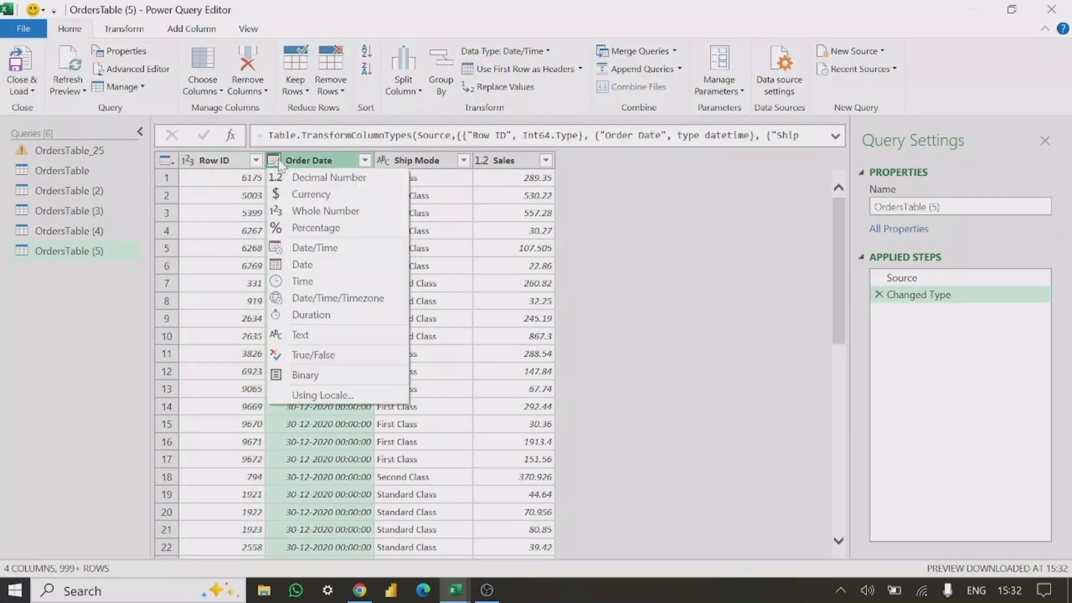
click(293, 266)
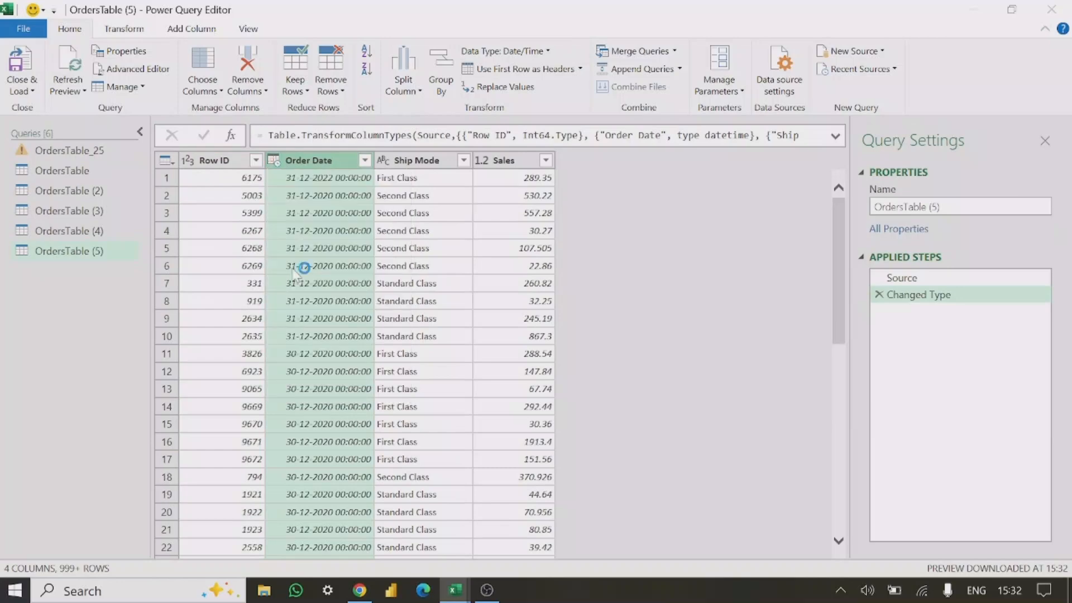
click(513, 339)
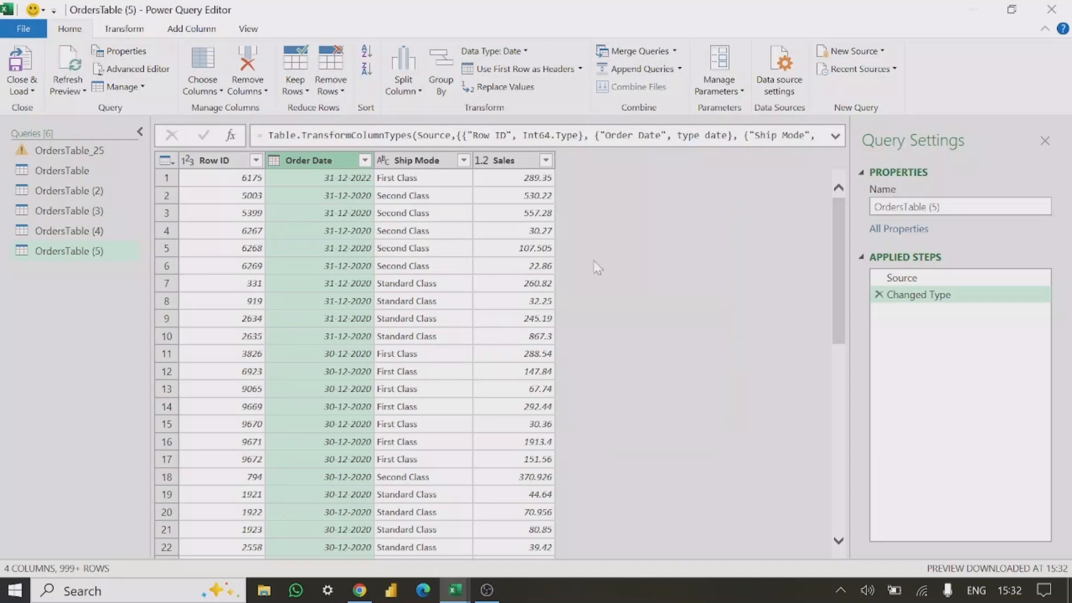
- Check the converted values in the Order Date column
click(347, 216)
click(331, 283)
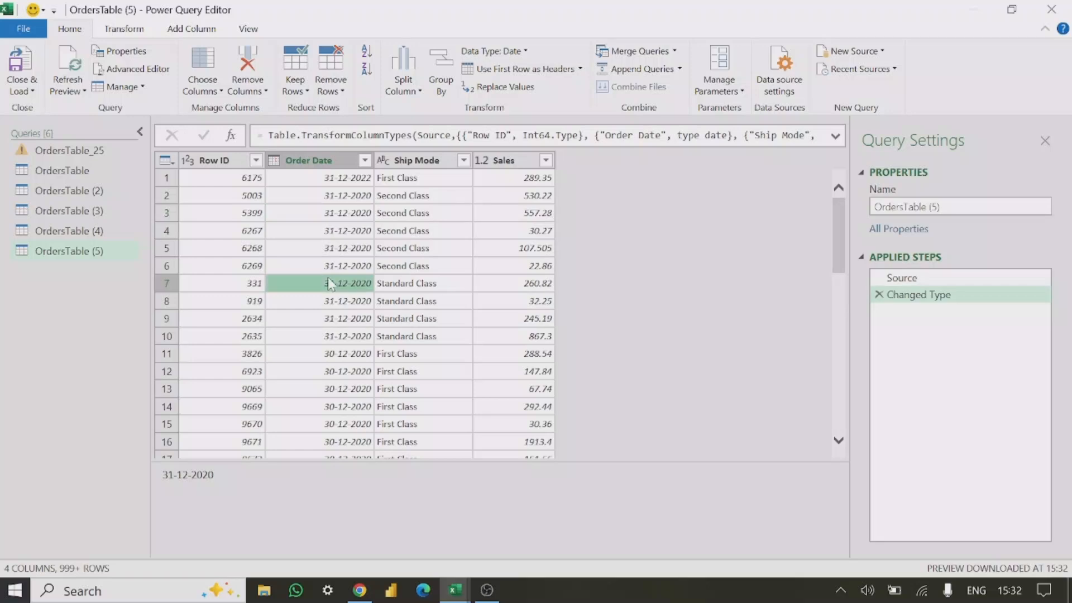
click(328, 216)
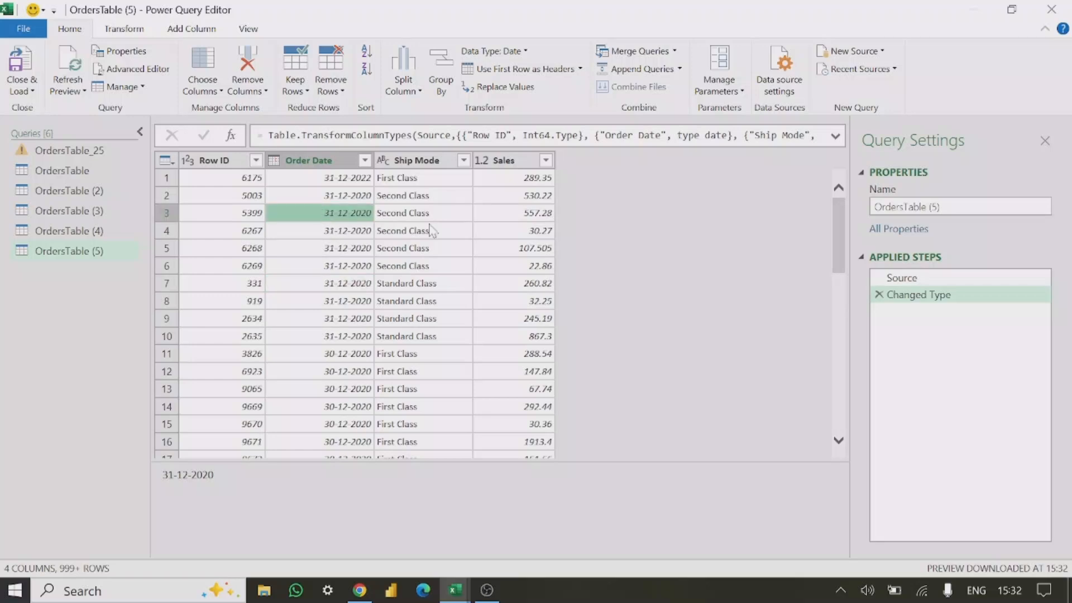
- Examine the text filter options available for the Ship Mode column without applying one
click(505, 161)
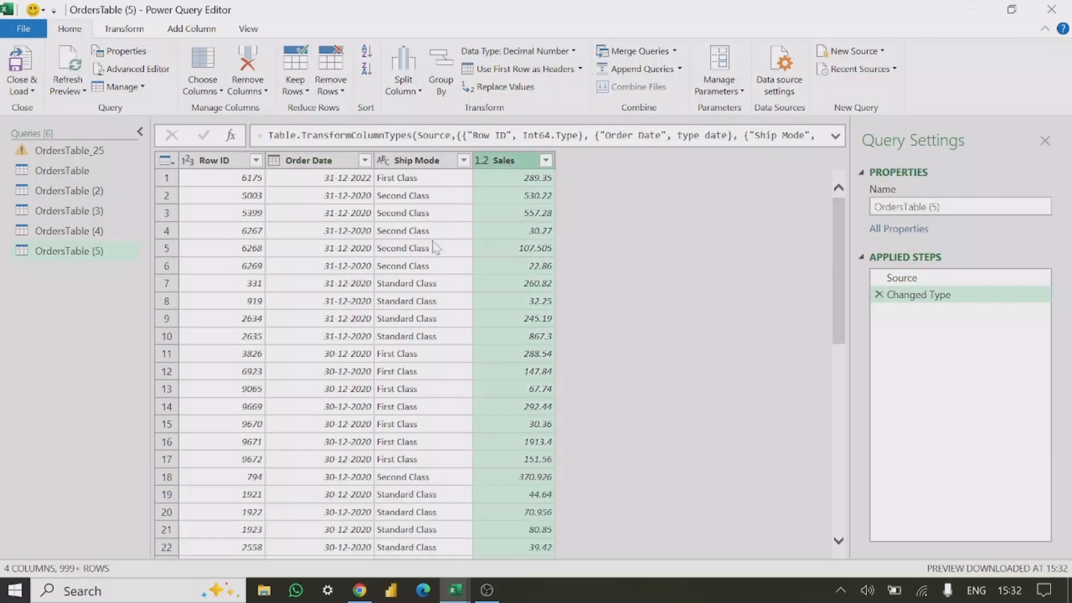
click(454, 161)
click(464, 160)
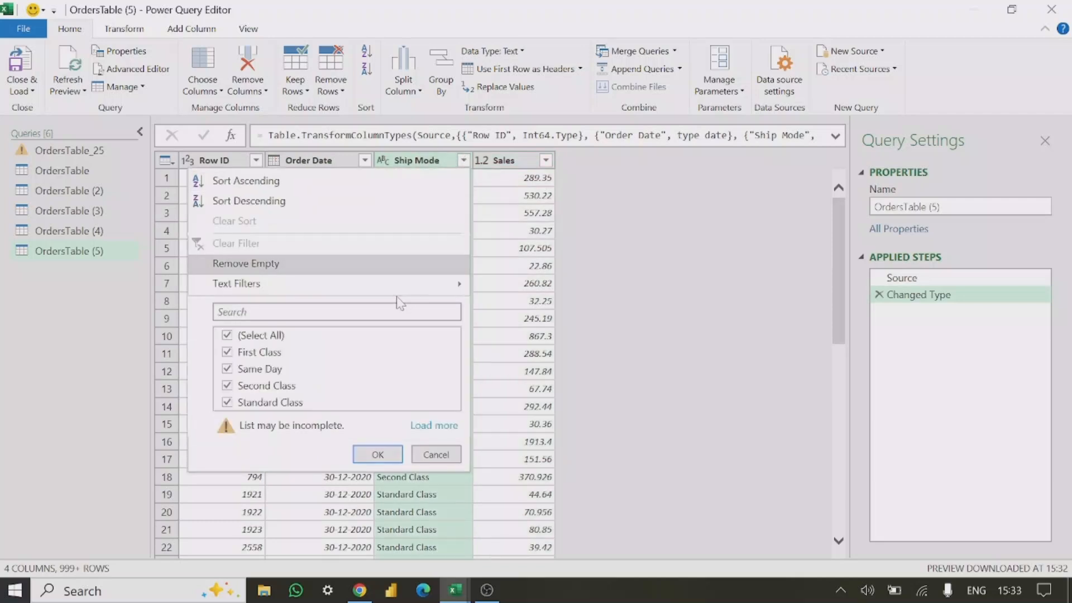
mouse_move(368, 291)
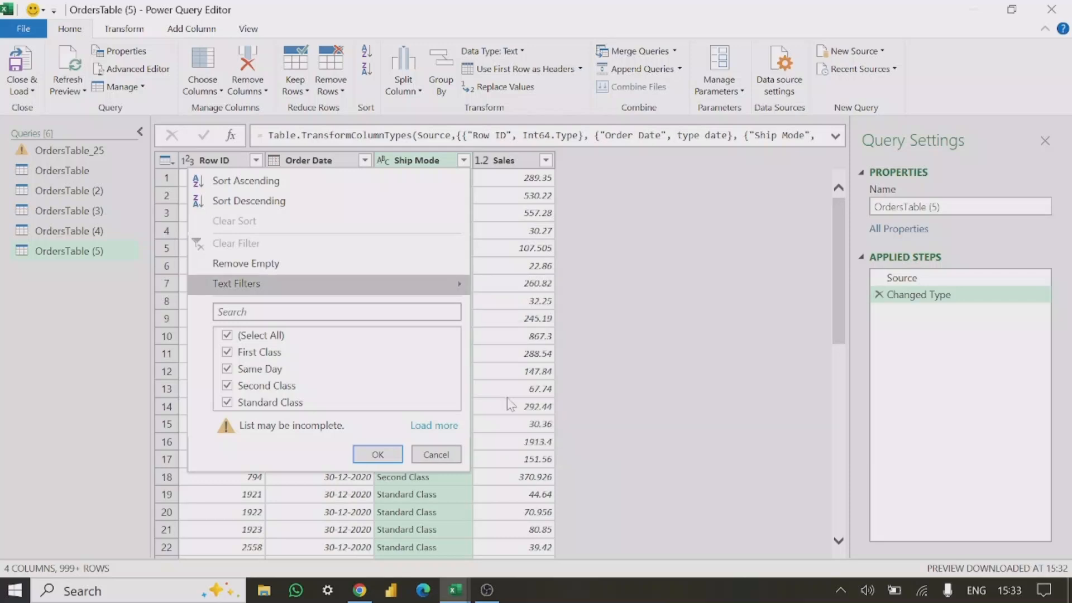
mouse_move(448, 285)
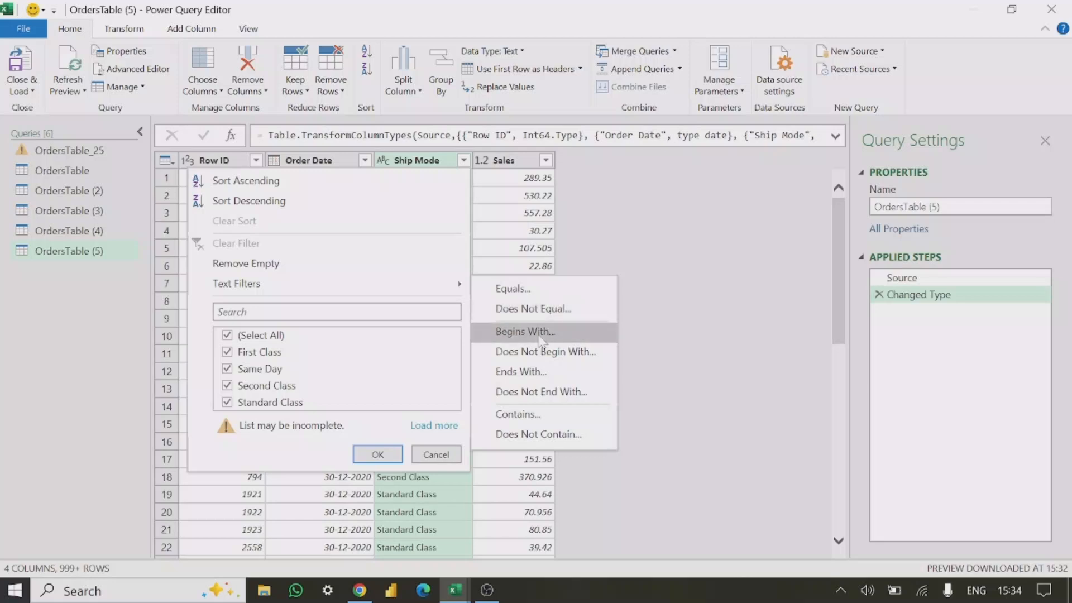
click(621, 230)
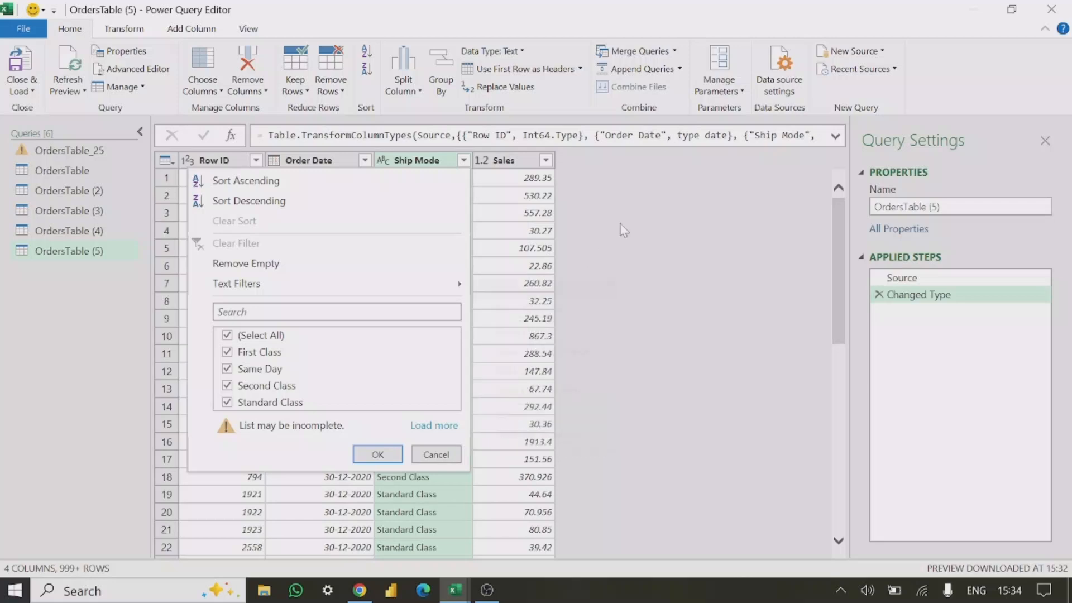
click(331, 232)
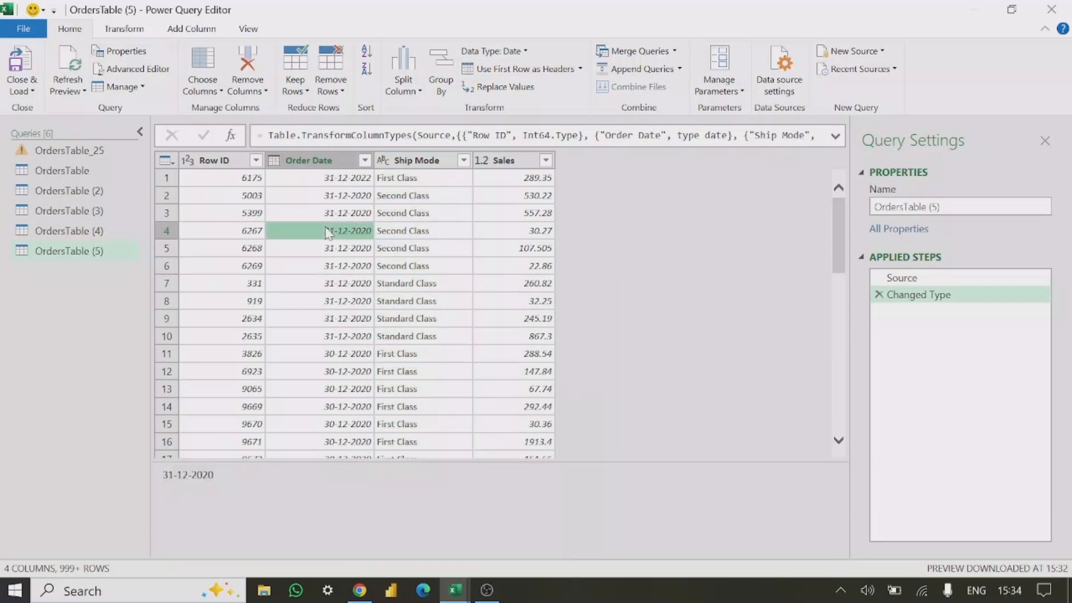
- Filter the Order Date column with an Equals date filter for 20-12-2020
click(316, 167)
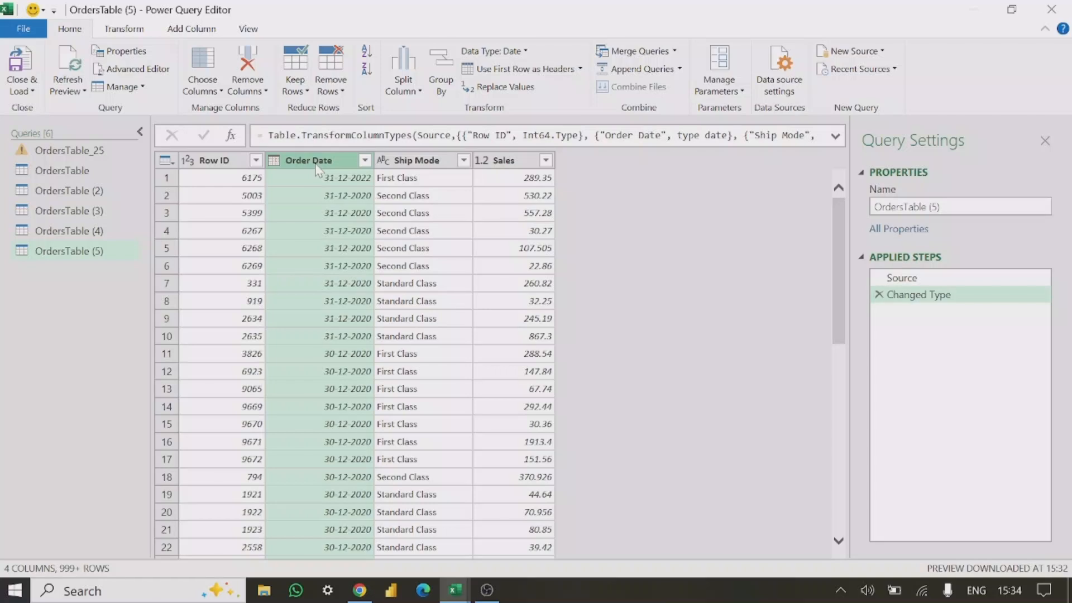
click(365, 161)
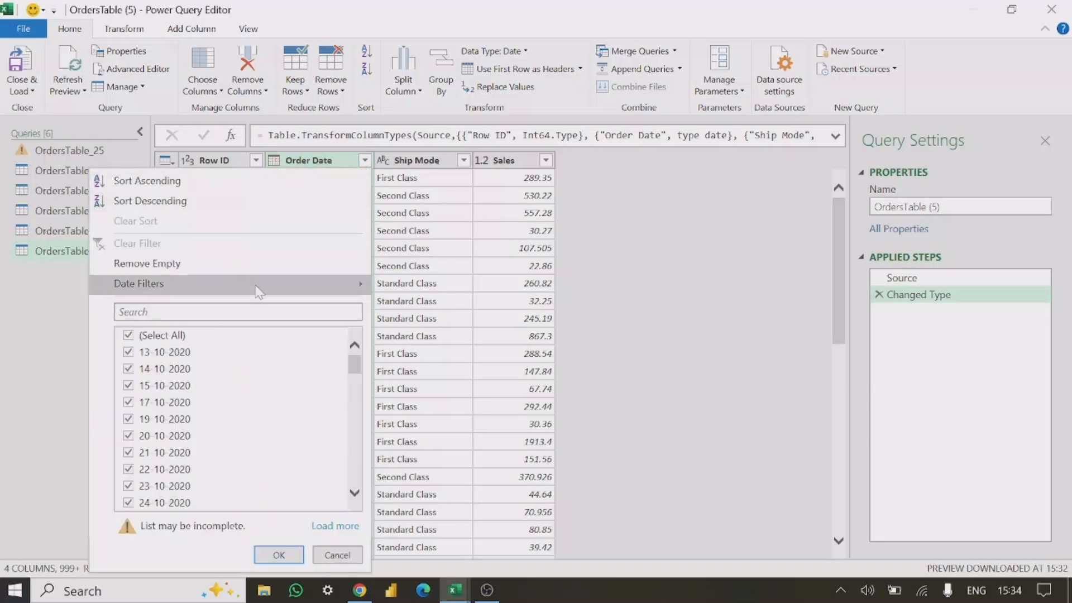
mouse_move(254, 291)
mouse_move(340, 288)
click(418, 186)
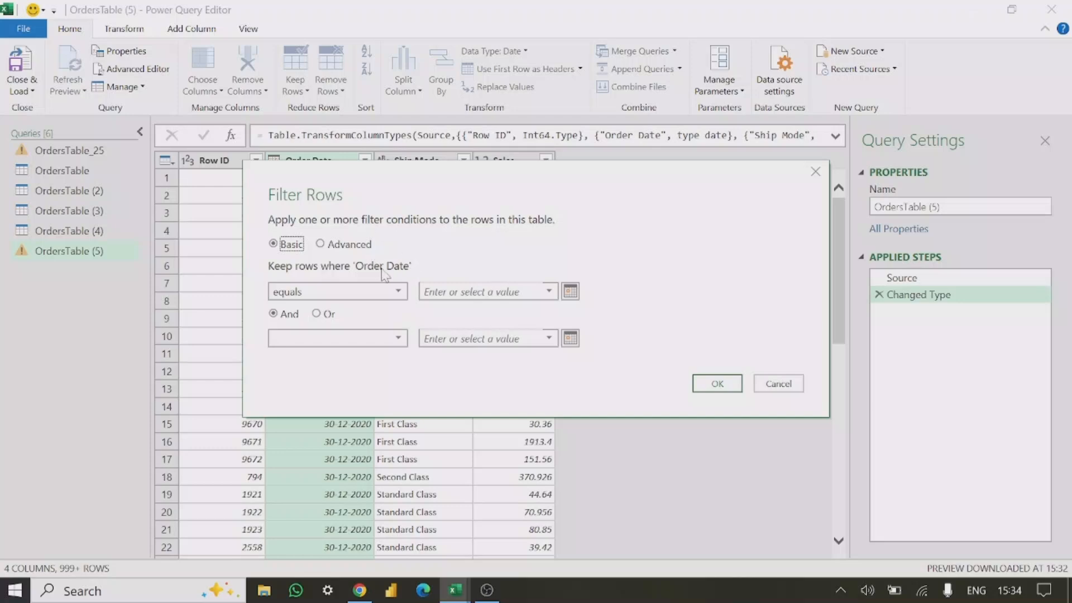
click(549, 291)
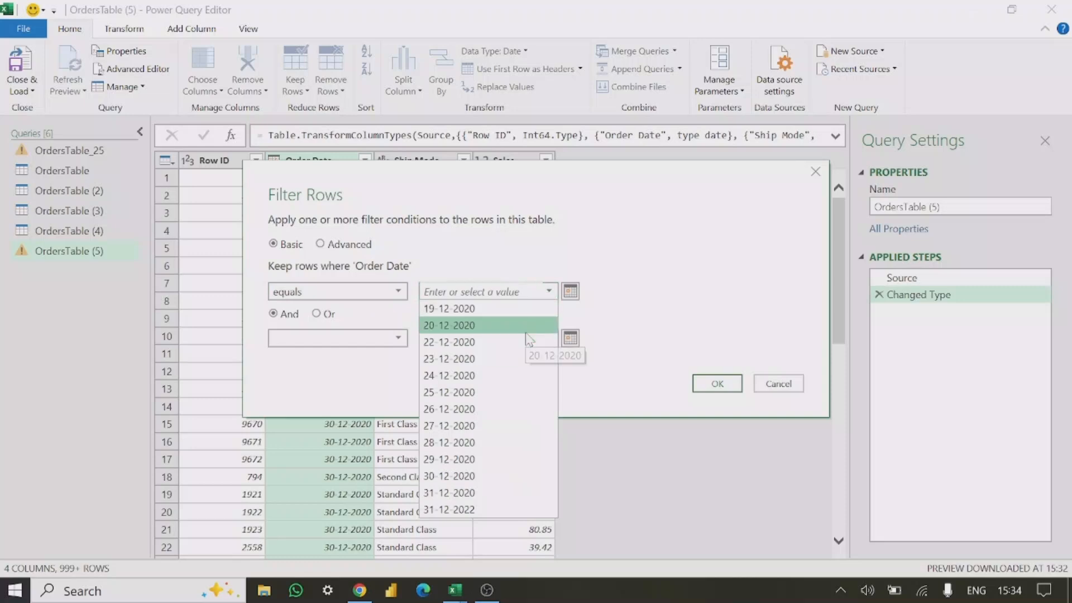
click(475, 330)
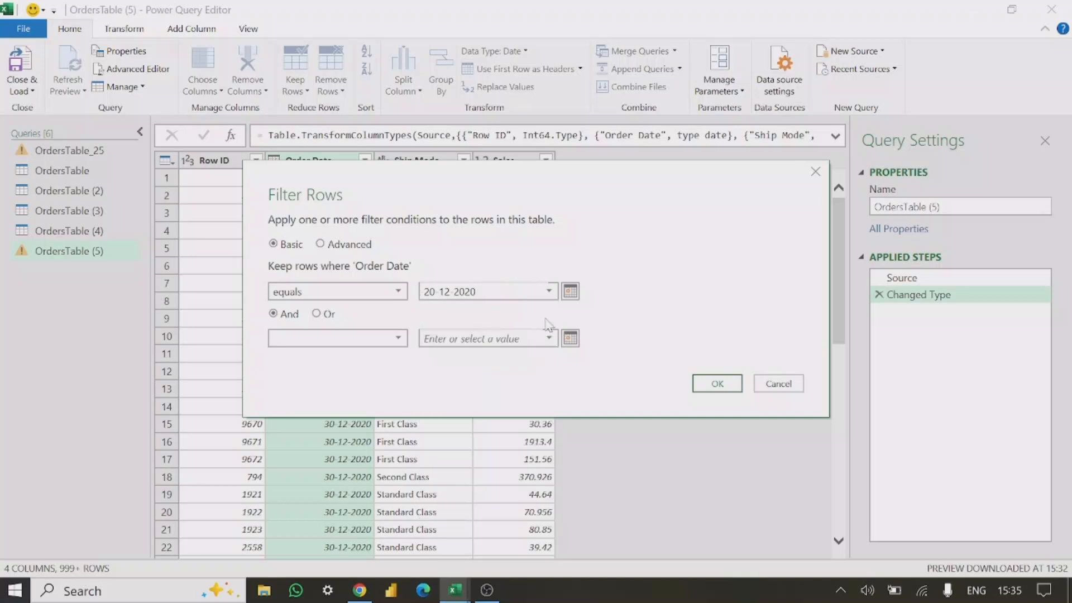
click(718, 384)
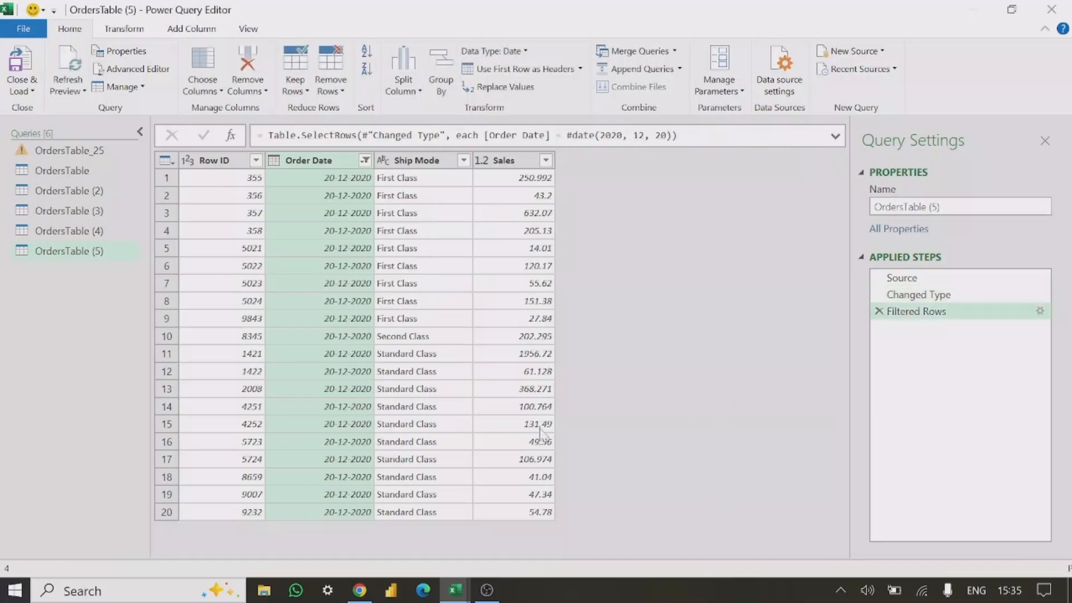
- Look through the filtered rows to check their Order Date values
click(317, 189)
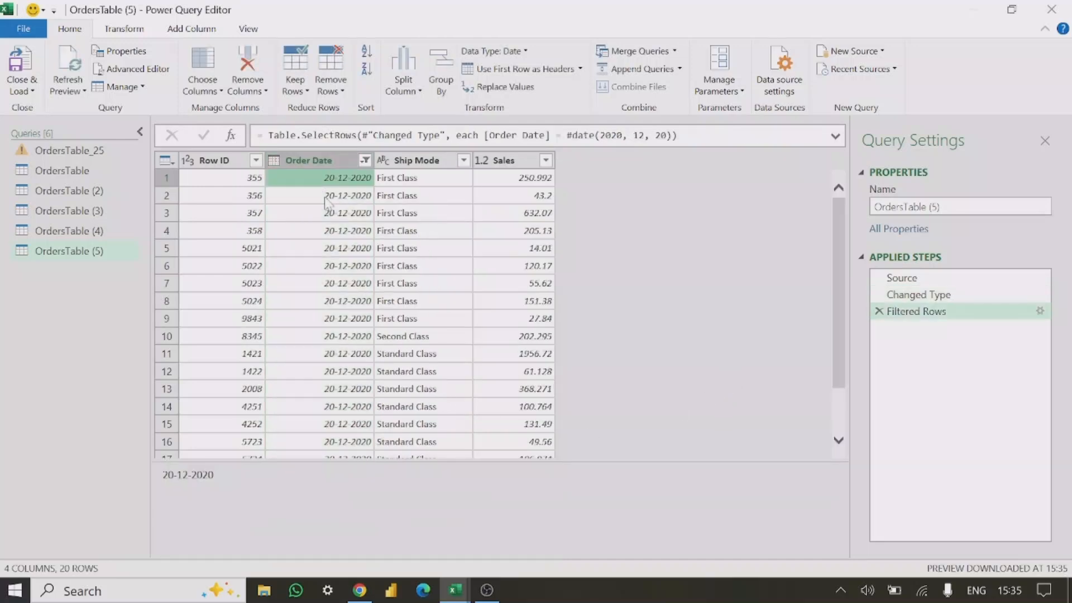
scroll(342, 223, down, 2)
scroll(345, 373, up, 2)
scroll(331, 281, down, 2)
scroll(332, 279, up, 2)
scroll(333, 280, down, 2)
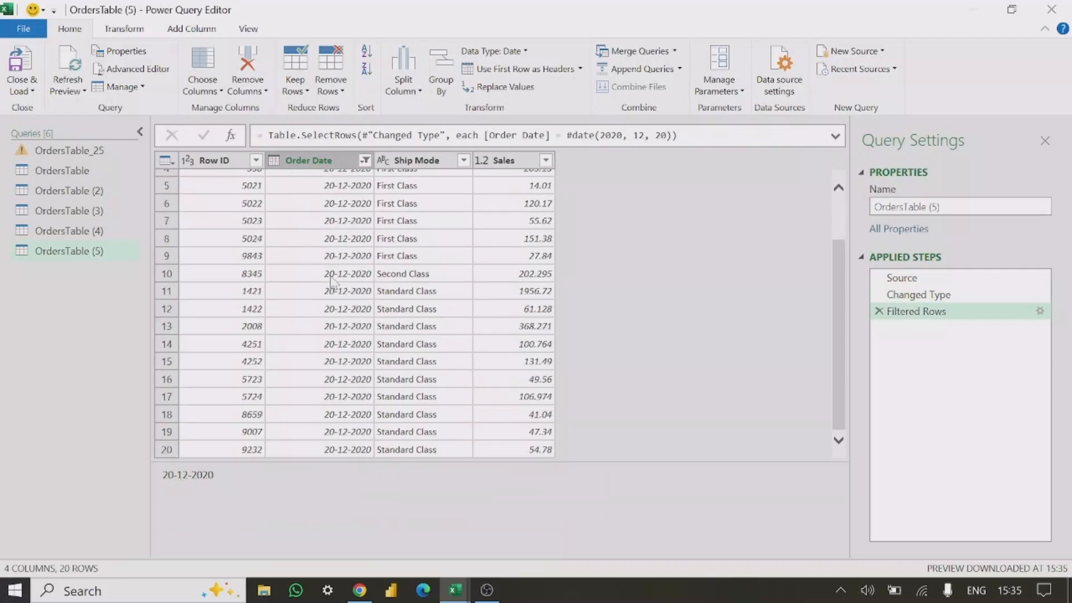
scroll(334, 281, up, 2)
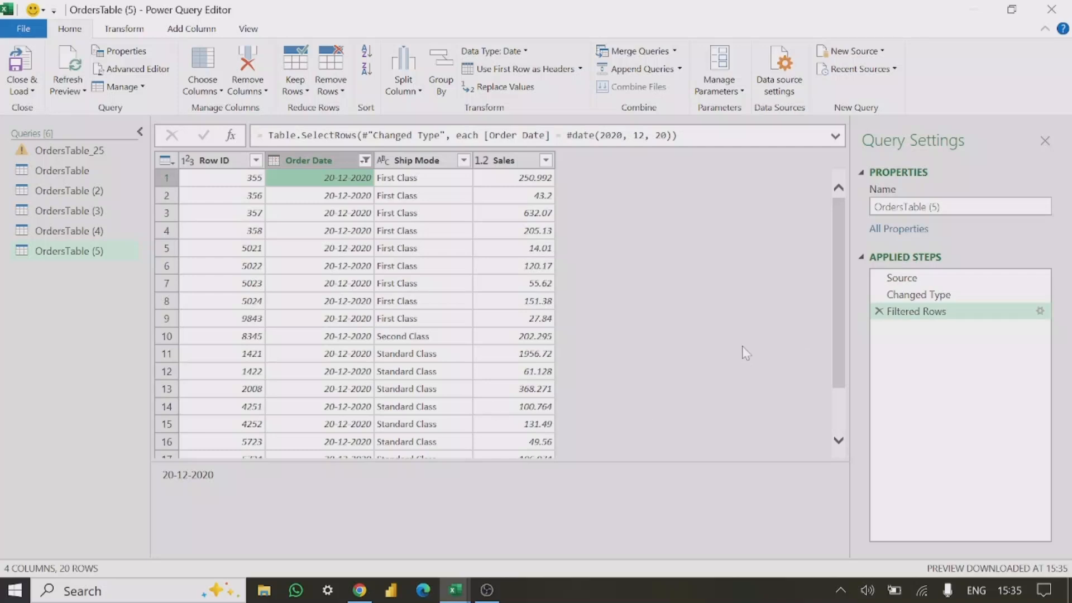
- Close the Power Query Editor and load the date-filtered query result into a new worksheet
click(32, 90)
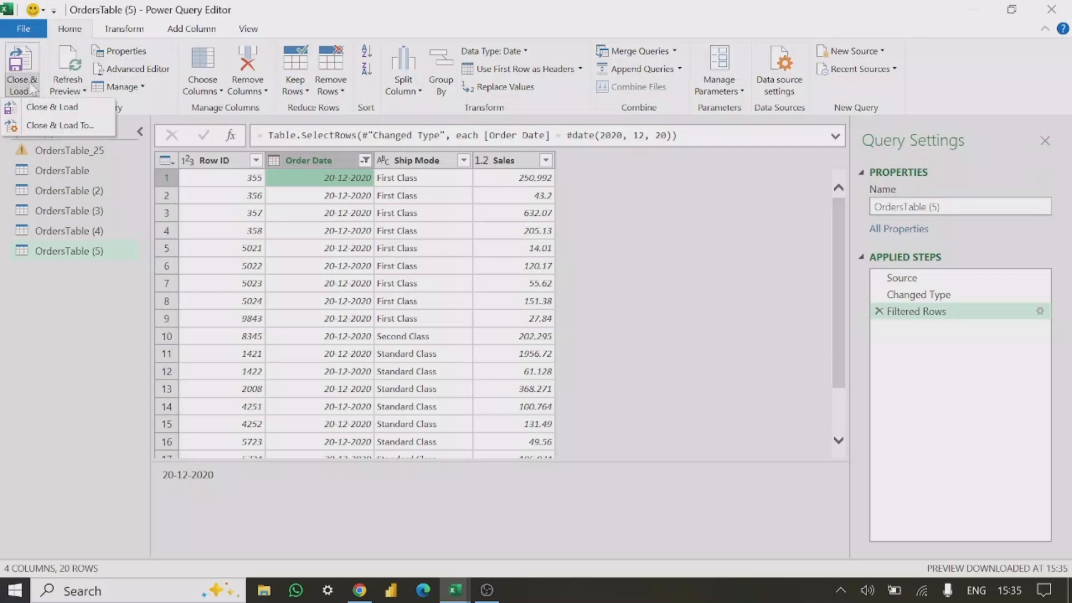
click(47, 109)
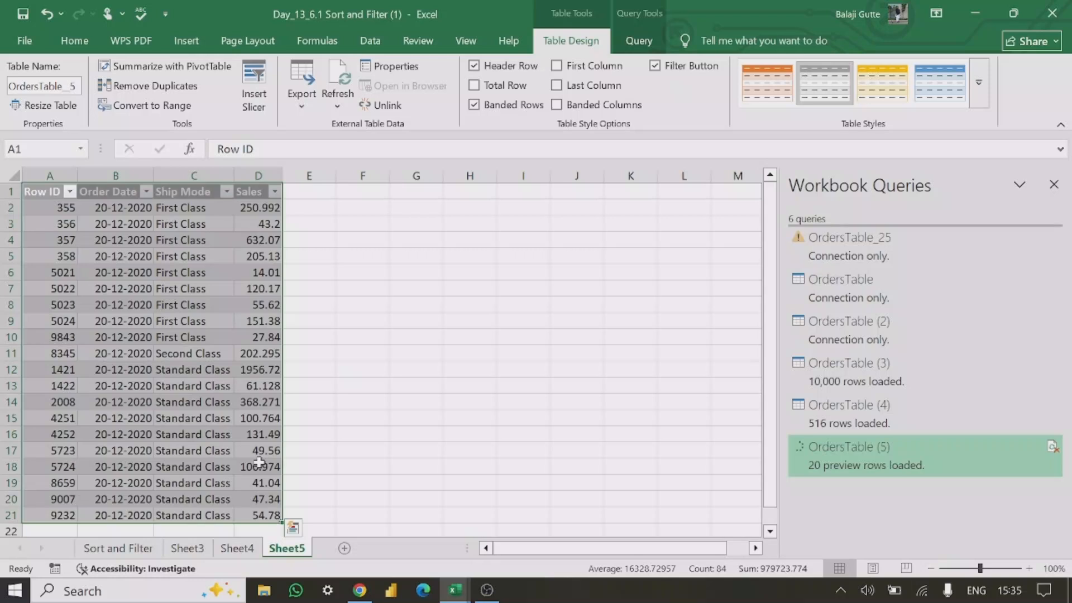
click(365, 371)
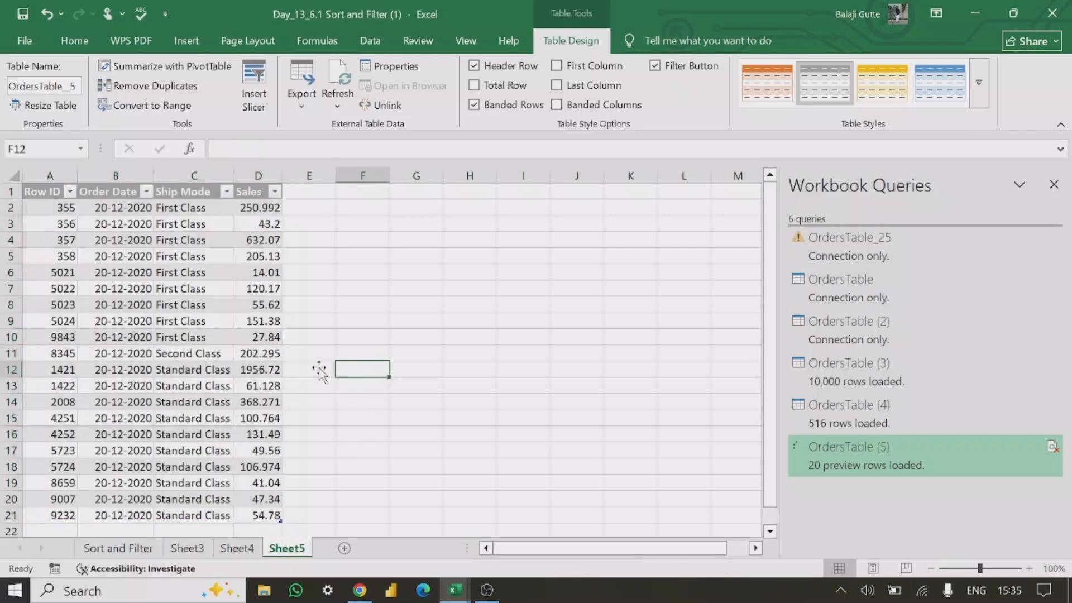
- Review the Order Date values in the loaded table and compare it with the source table on the Sort and Filter sheet
click(110, 213)
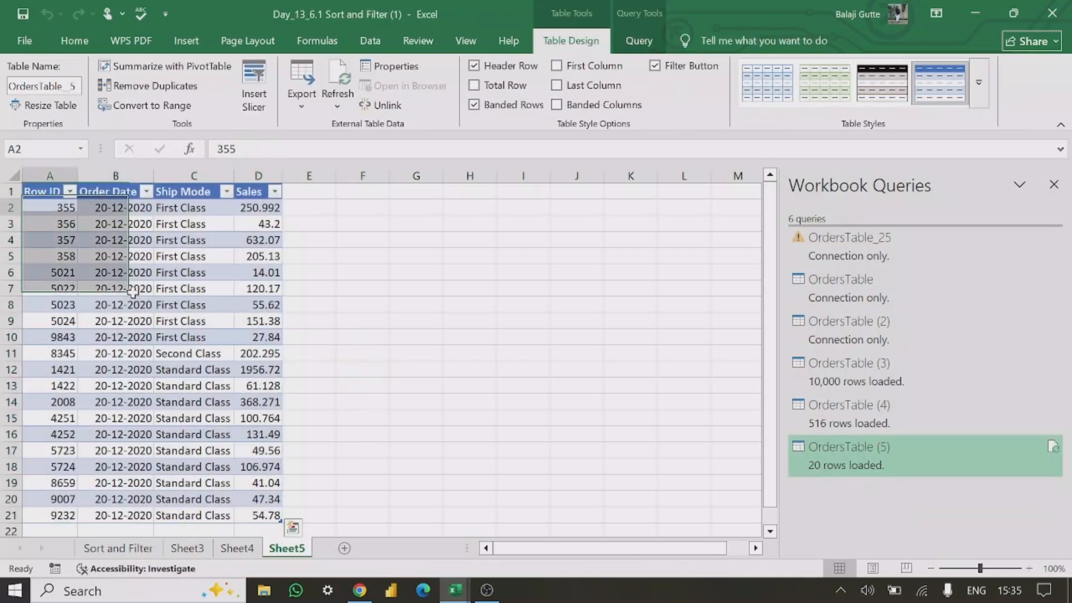
key(Down)
key(Down)
key(Right)
key(Down)
key(Down)
key(Down)
key(Down)
key(Down)
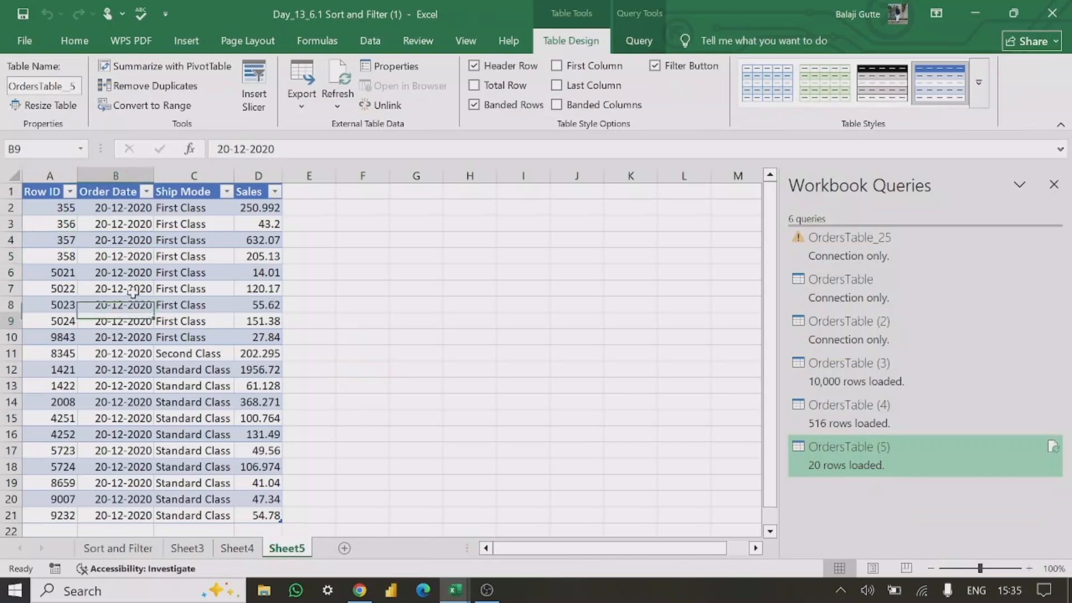
click(123, 551)
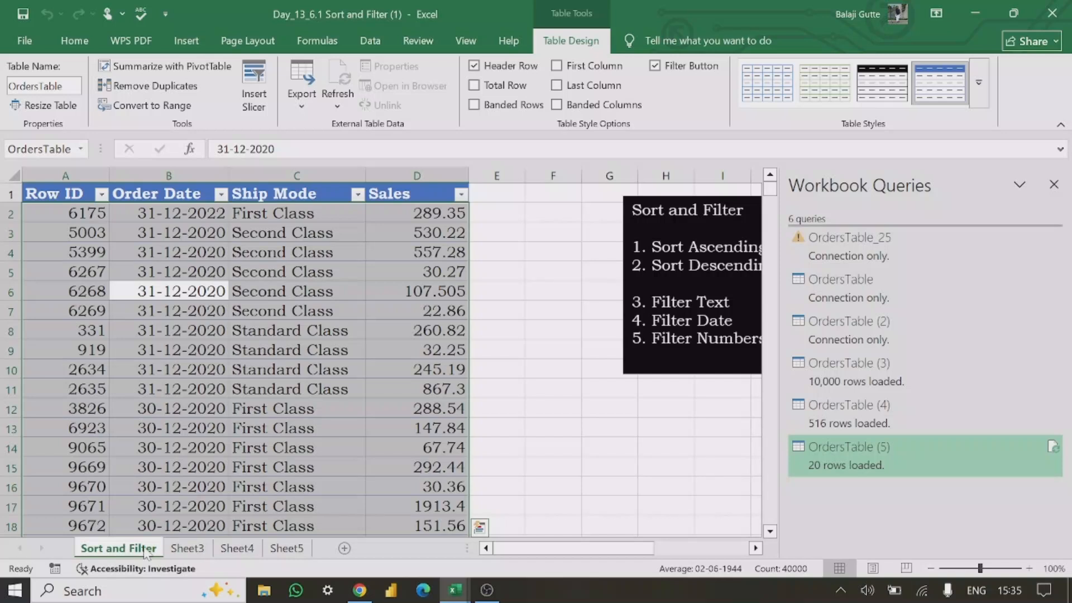
click(287, 549)
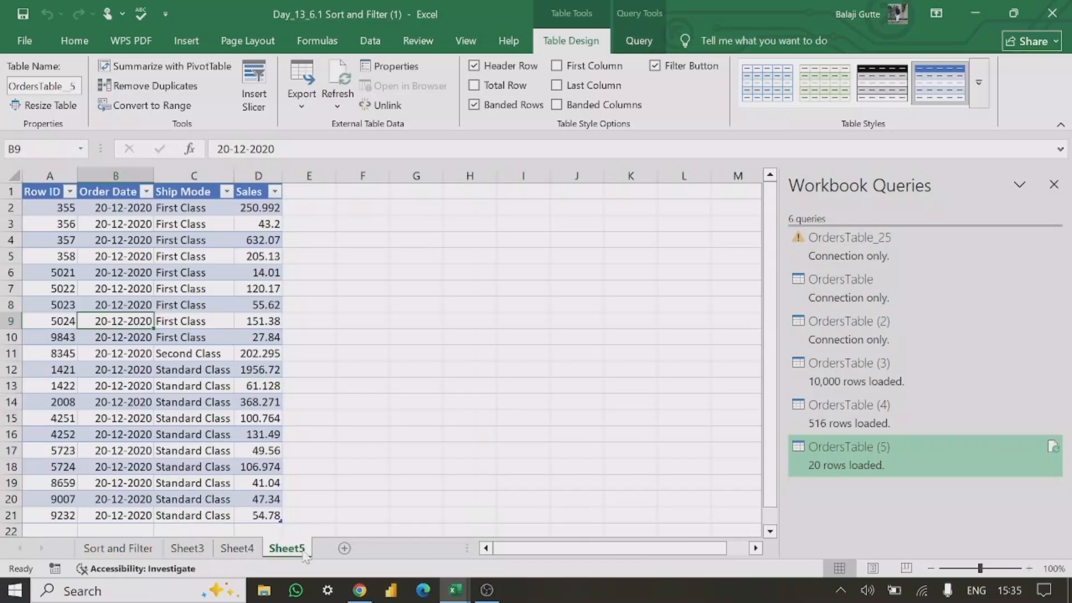
- Reopen the OrdersTable (5) query in the Power Query Editor and clear the filter on the Order Date column
double_click(854, 457)
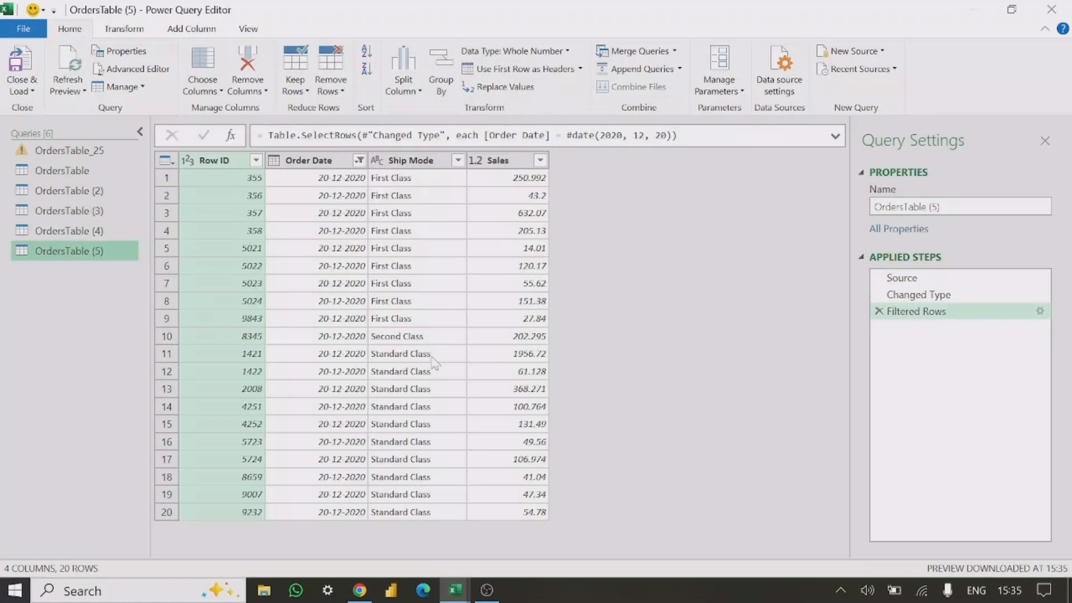
click(377, 267)
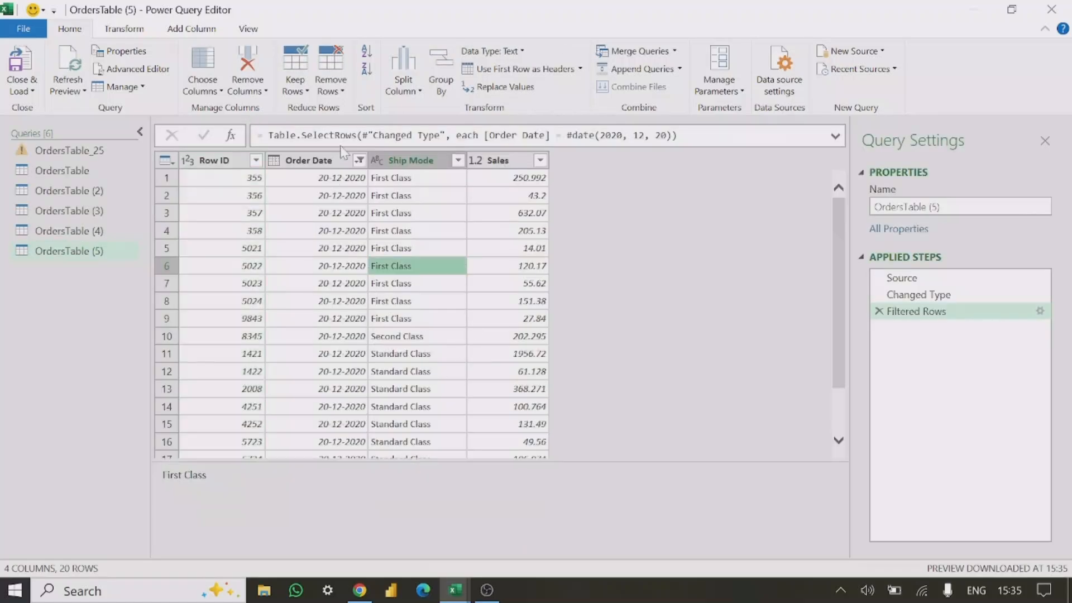
click(359, 160)
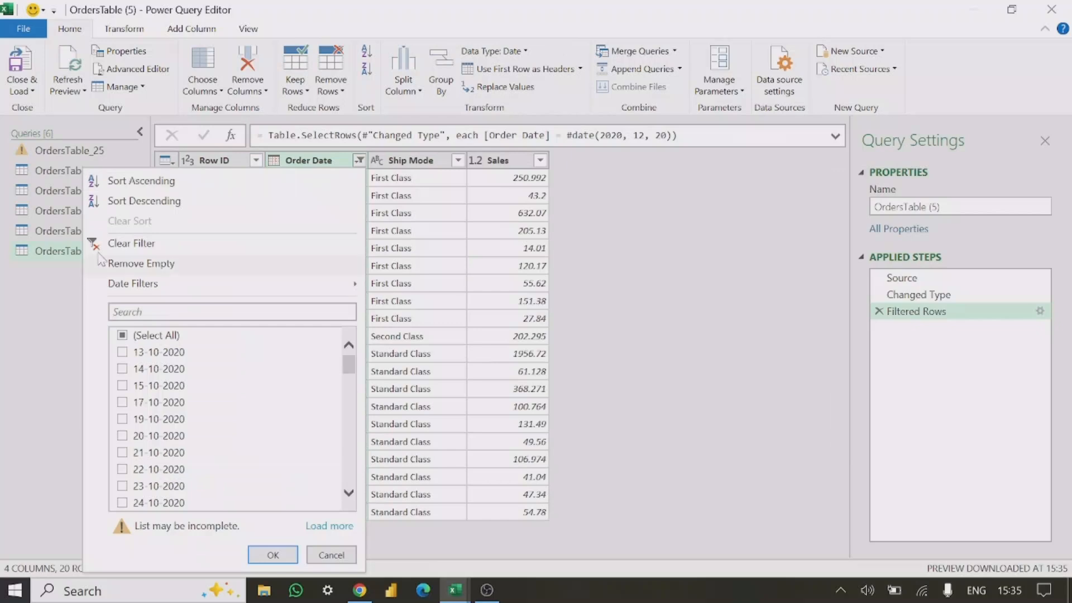
click(127, 244)
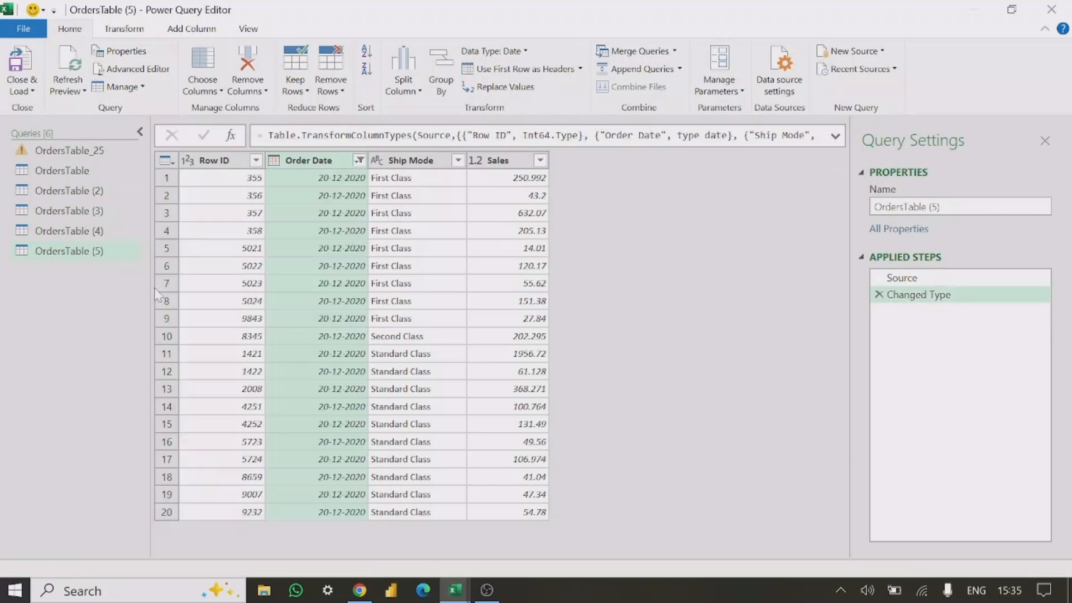
- Filter the Order Date column to keep only rows dated before 29-12-2020
click(360, 161)
mouse_move(240, 289)
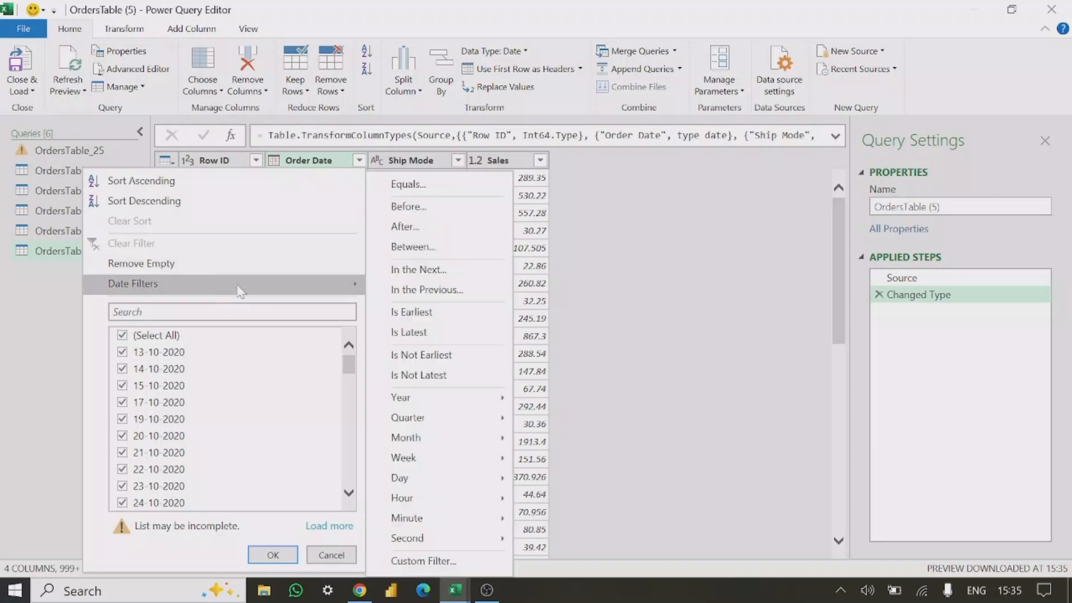
click(423, 207)
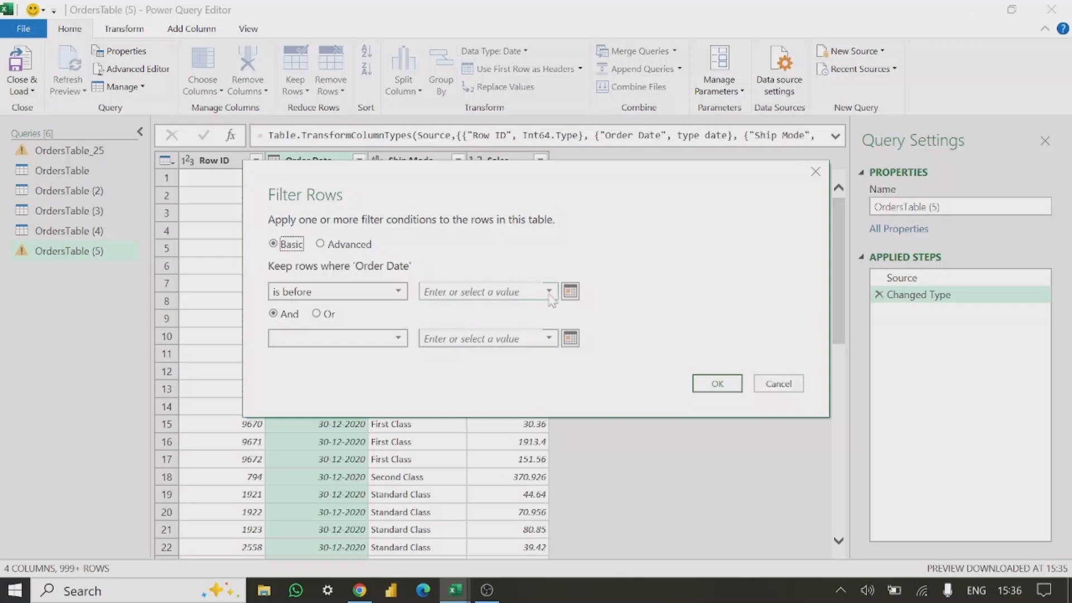
click(551, 291)
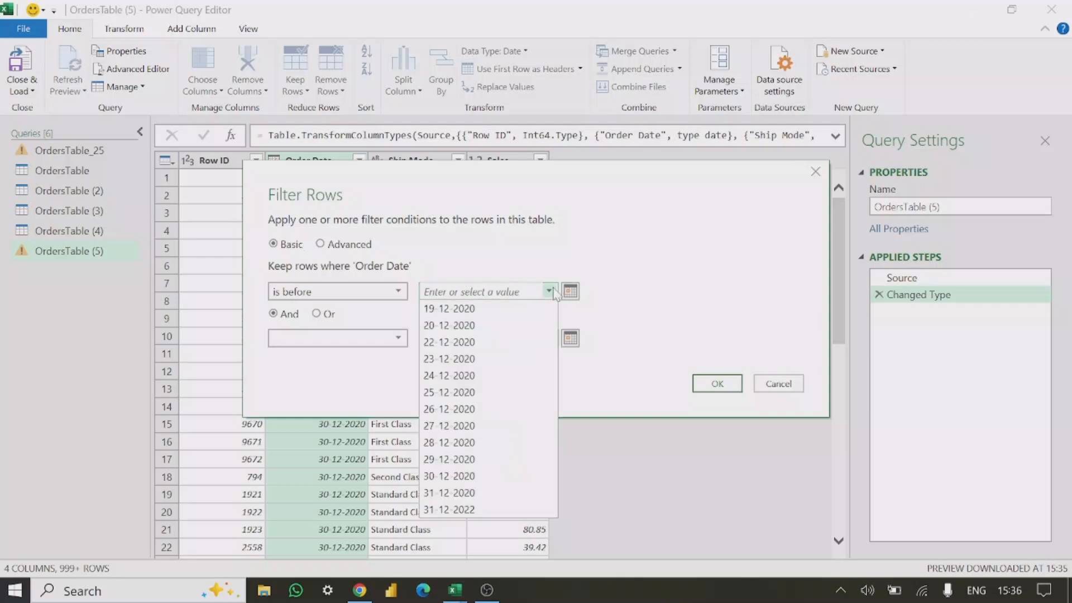
click(473, 459)
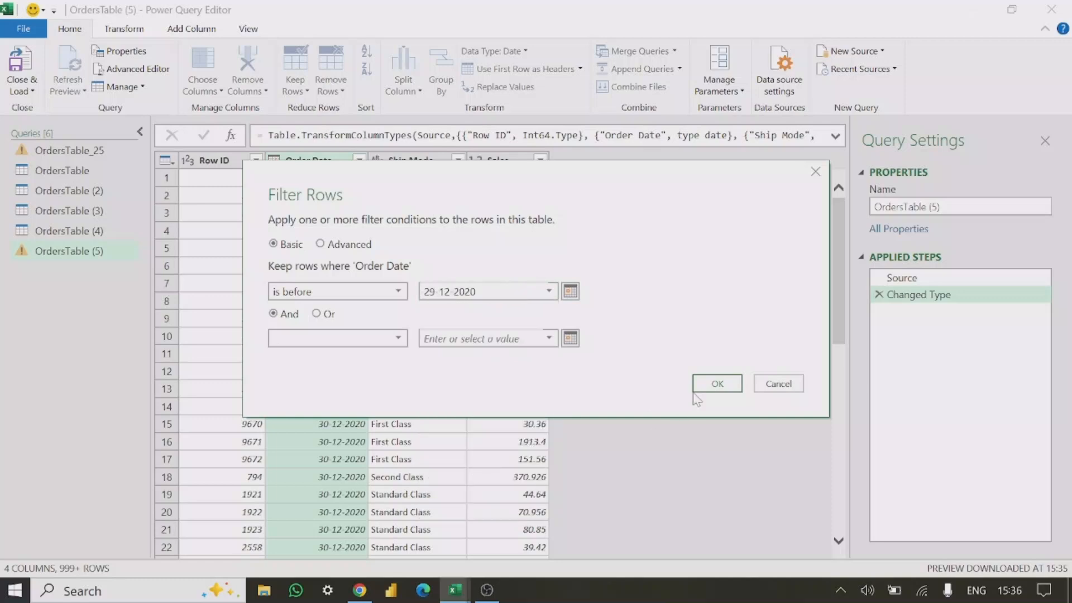
click(715, 383)
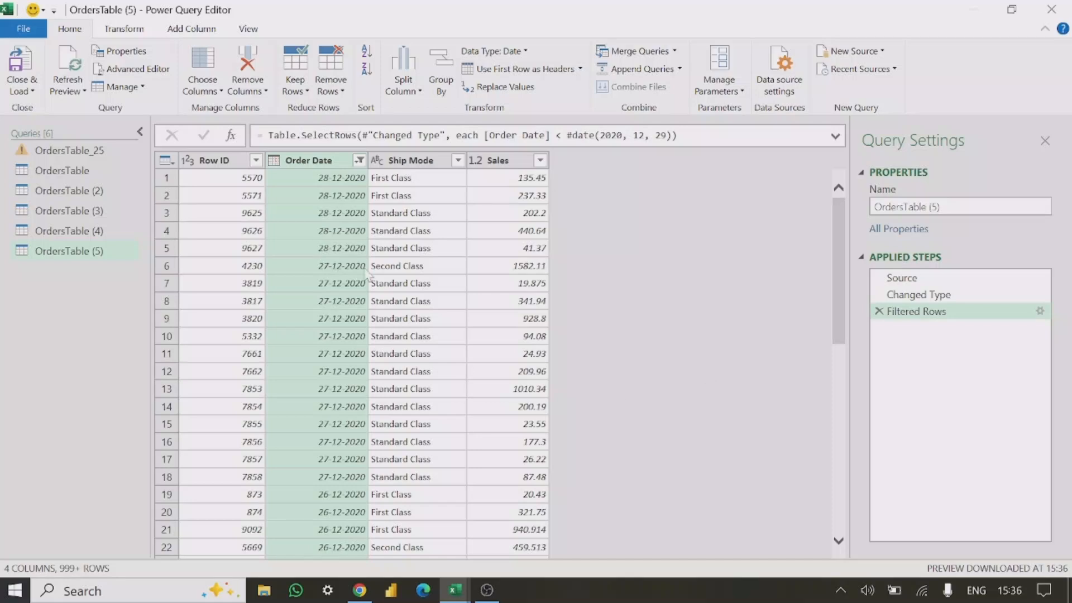
- Look through the rows filtered by Order Date, then close the Power Query Editor and load the result into the worksheet
scroll(343, 375, down, 15)
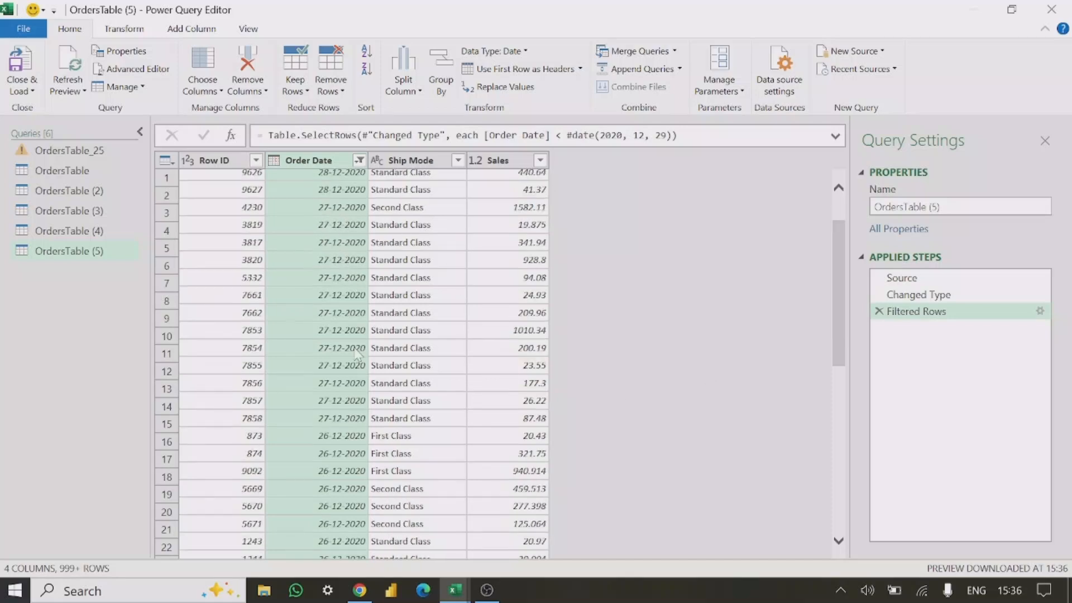
scroll(342, 375, down, 5)
scroll(344, 376, up, 12)
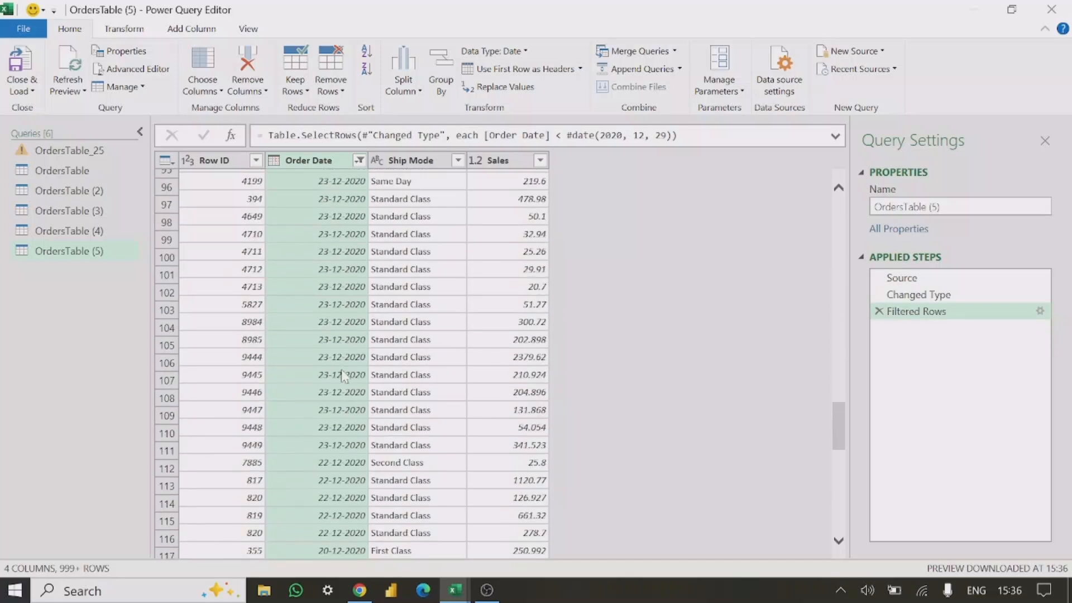
scroll(344, 376, up, 10)
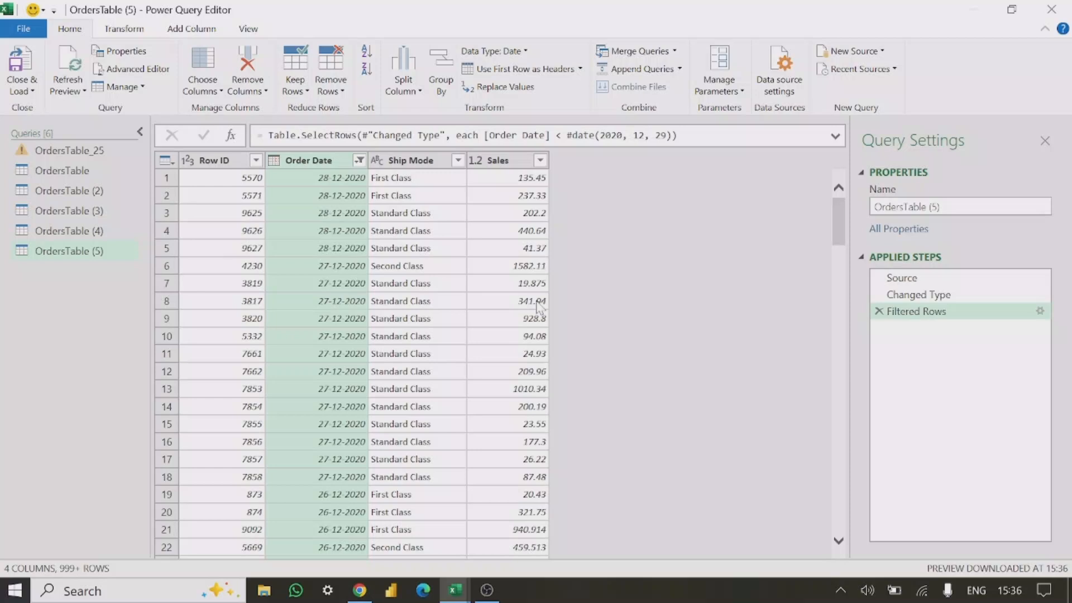
click(21, 90)
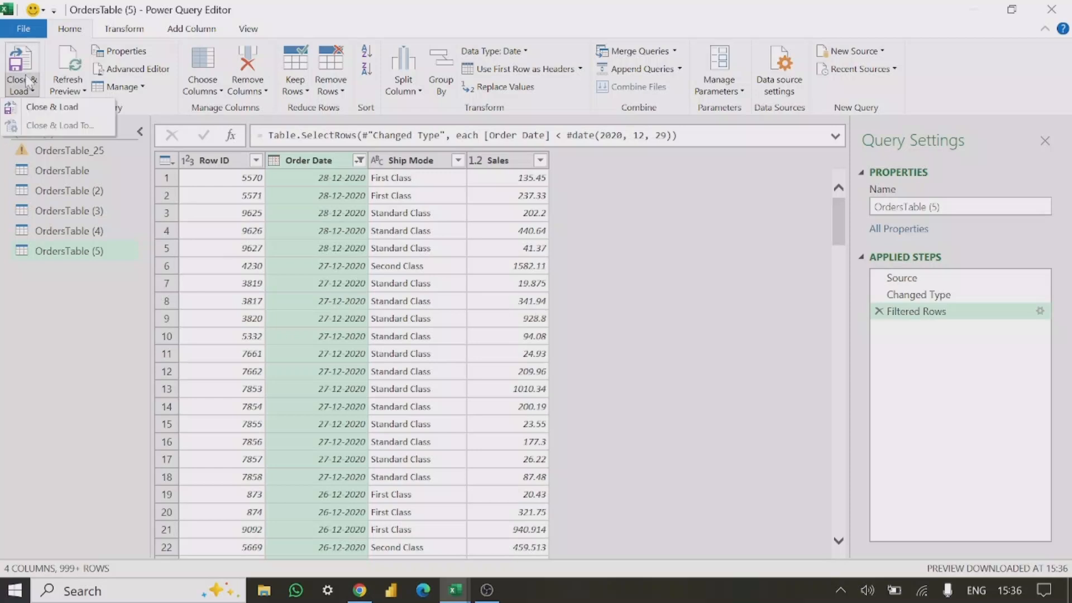
click(39, 107)
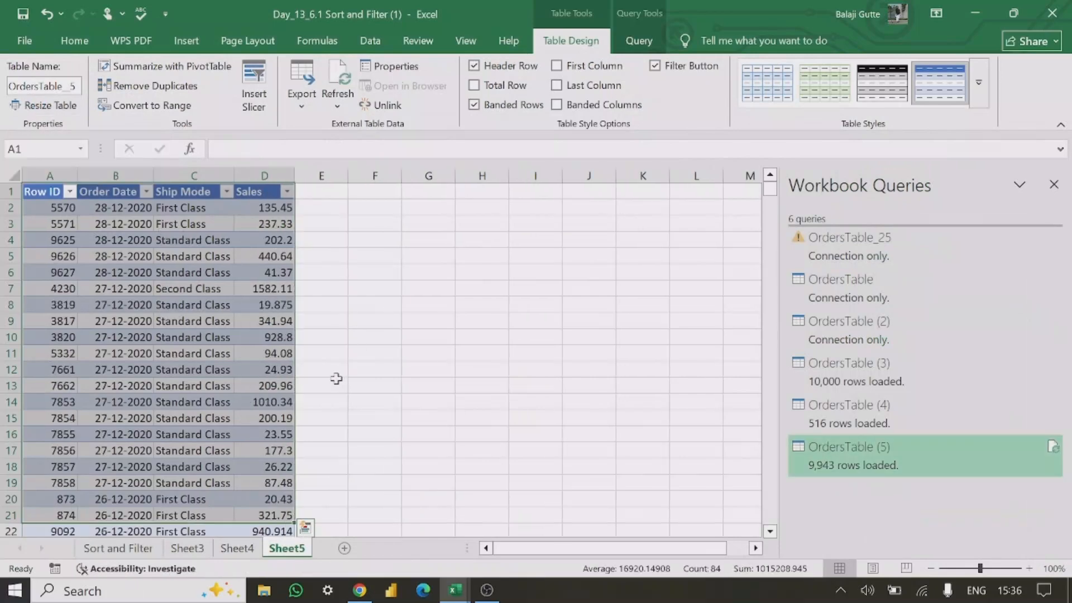
click(427, 363)
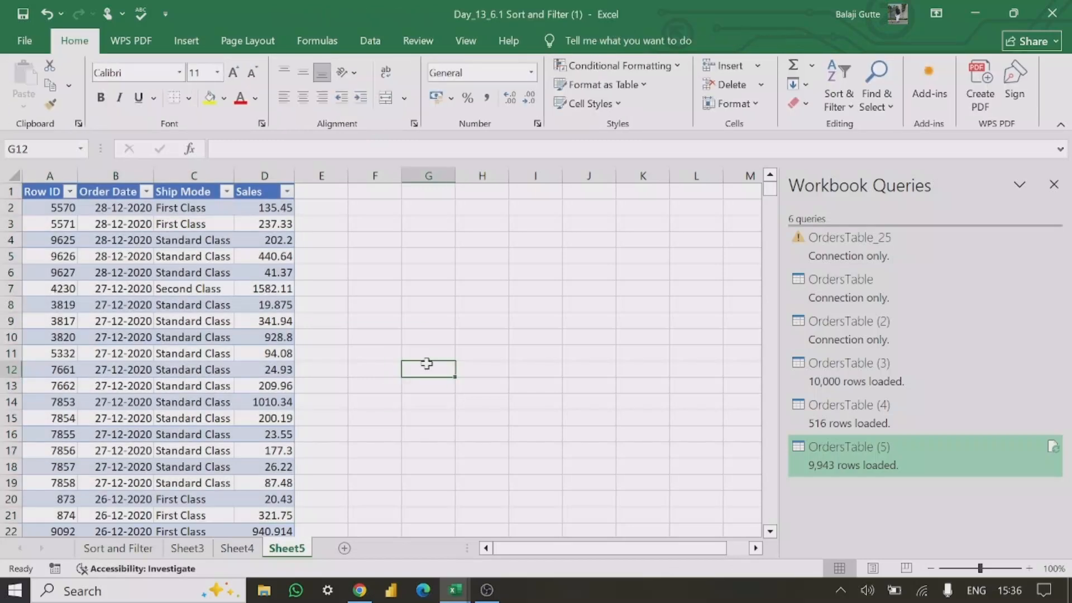
click(240, 353)
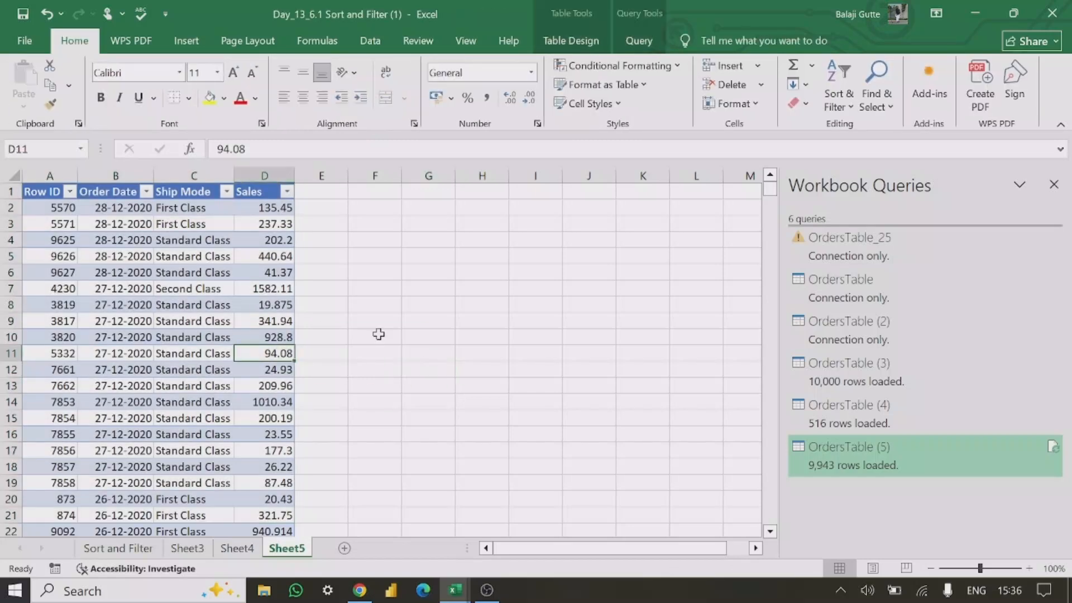
- Reopen the OrdersTable (5) query for editing and clear the filter on its Order Date column
double_click(874, 459)
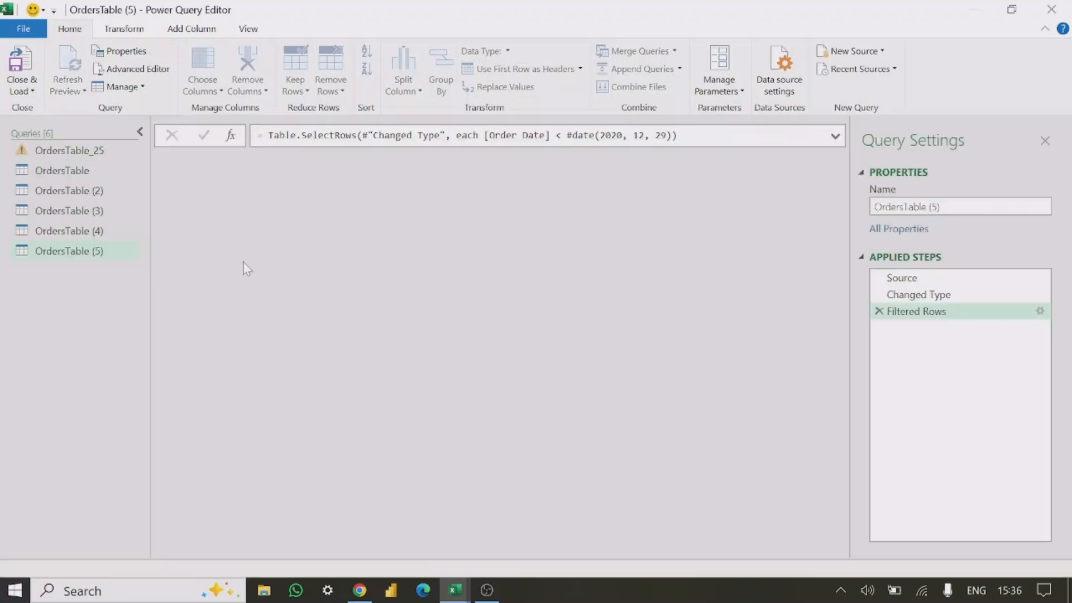
click(359, 161)
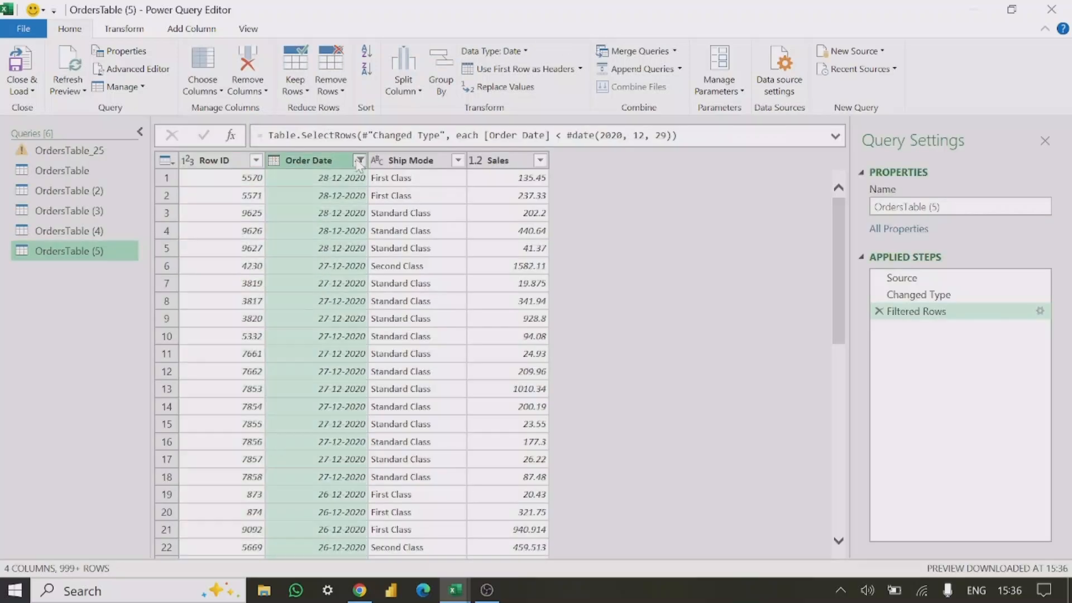
click(139, 245)
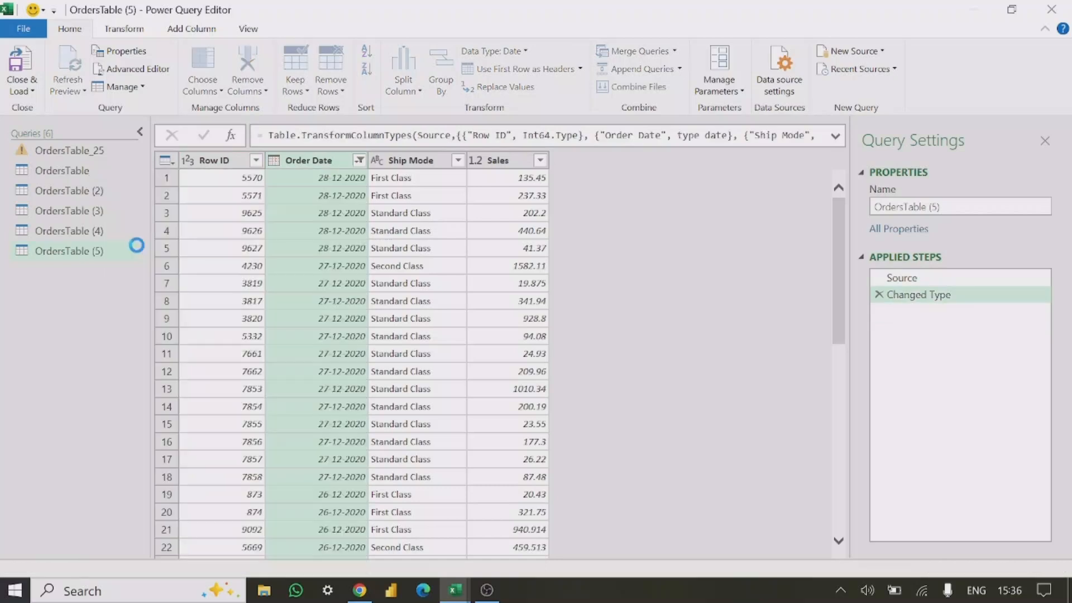
- Filter the Order Date column to keep only rows dated after 29-12-2020
click(359, 161)
mouse_move(226, 299)
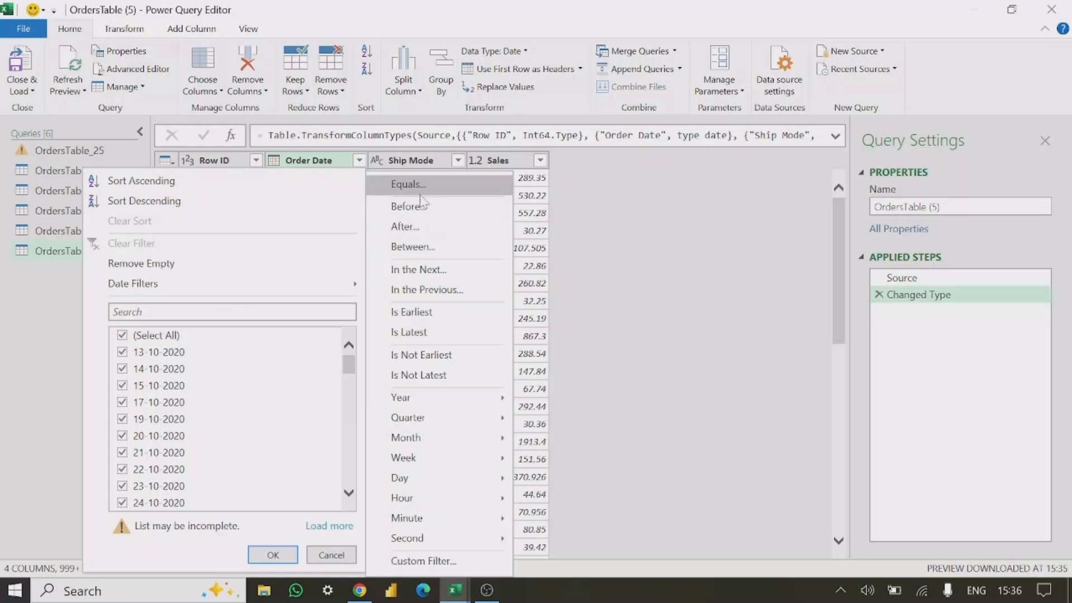
click(407, 226)
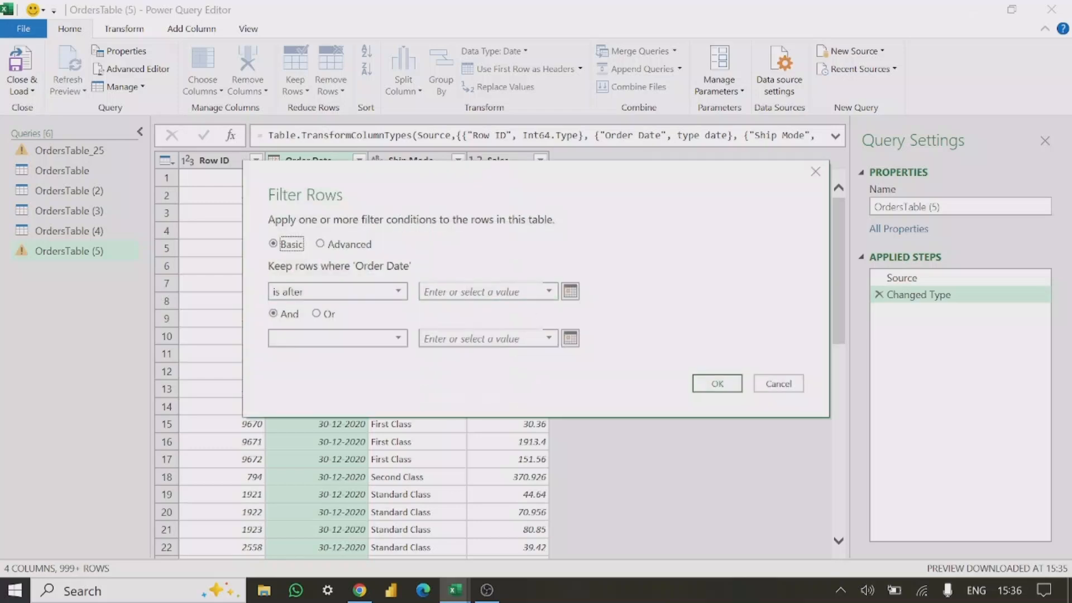
click(550, 291)
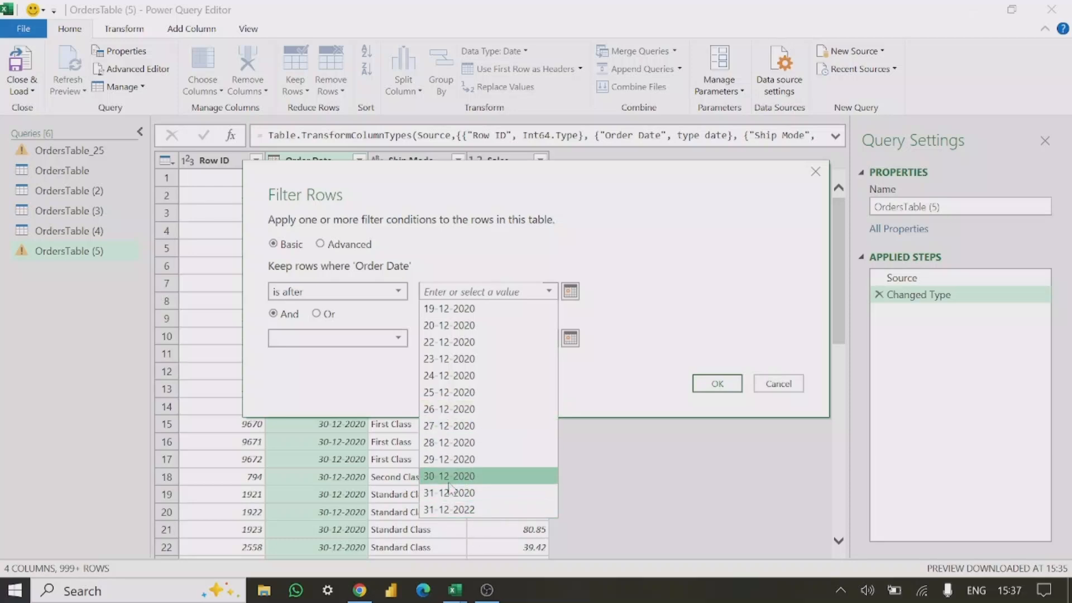
click(474, 460)
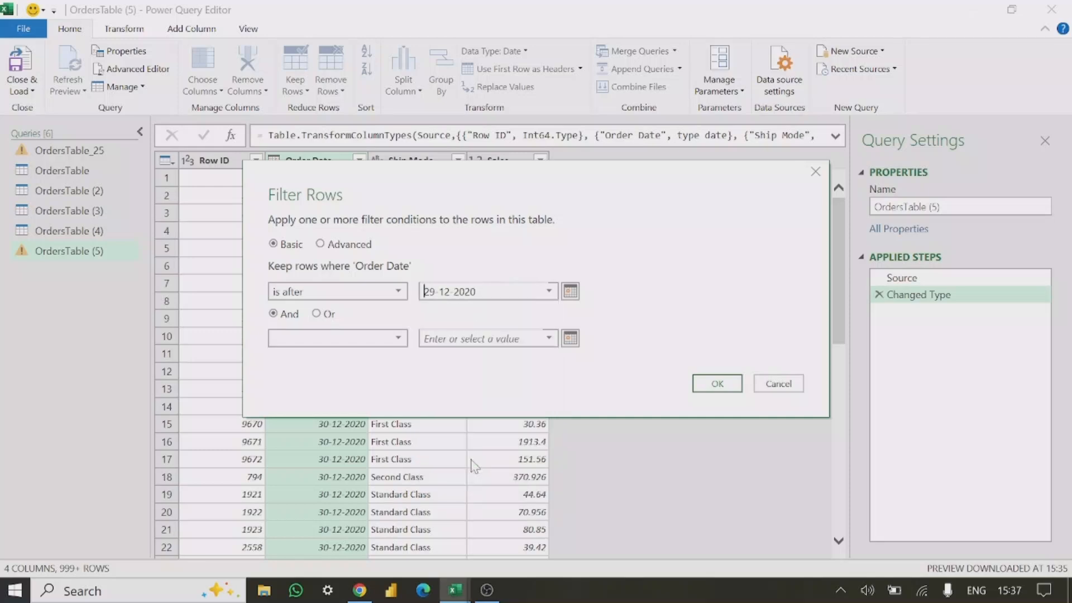
click(717, 383)
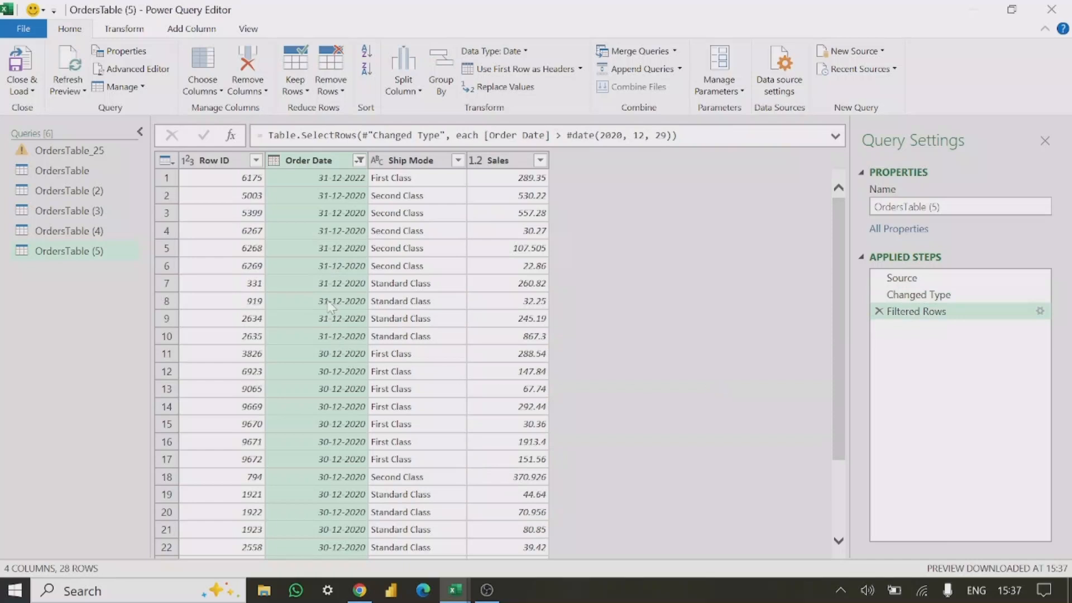
- Review the Order Date values in the filtered rows and clear the filter on that column
scroll(316, 248, down, 2)
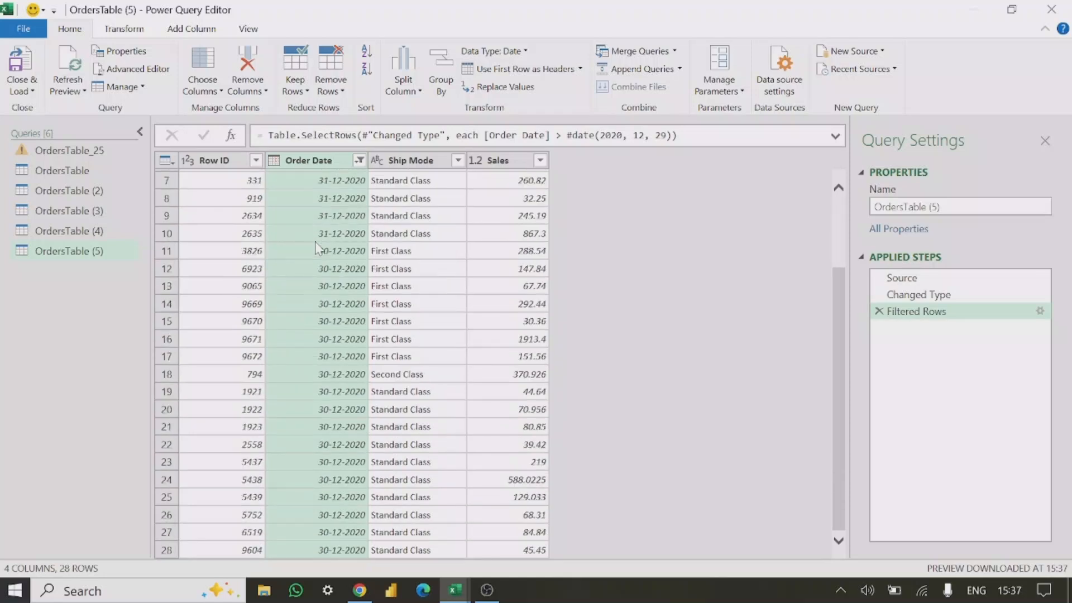
scroll(310, 355, up, 2)
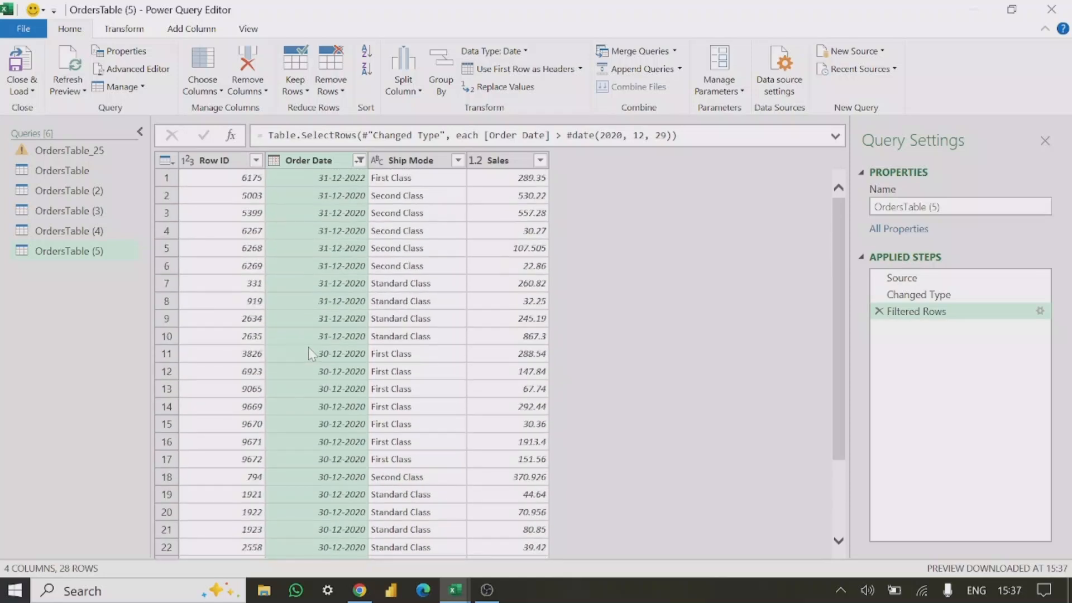
scroll(326, 246, down, 2)
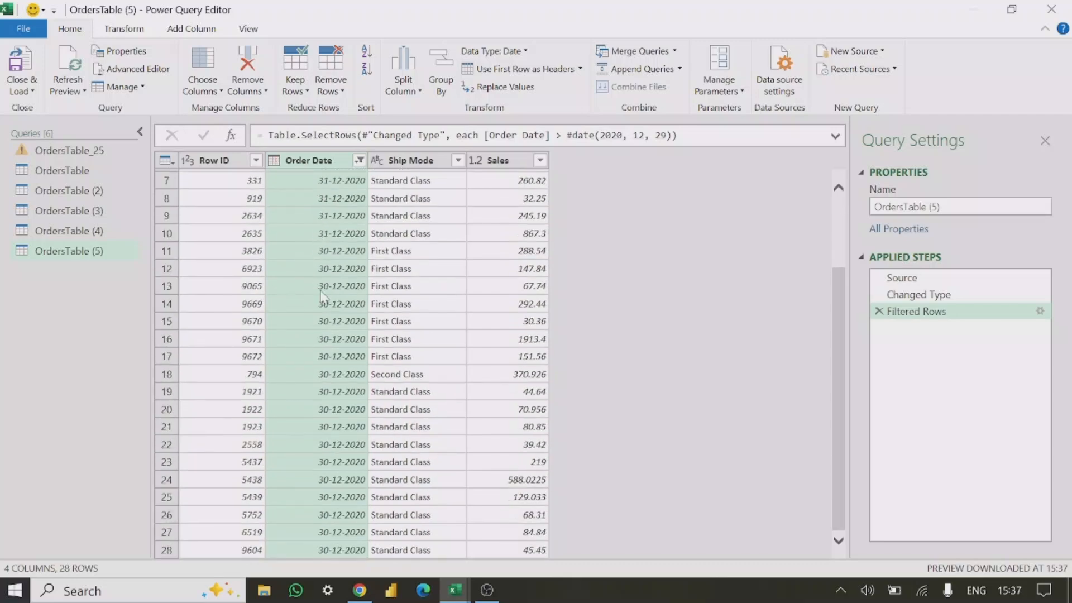
scroll(310, 416, up, 2)
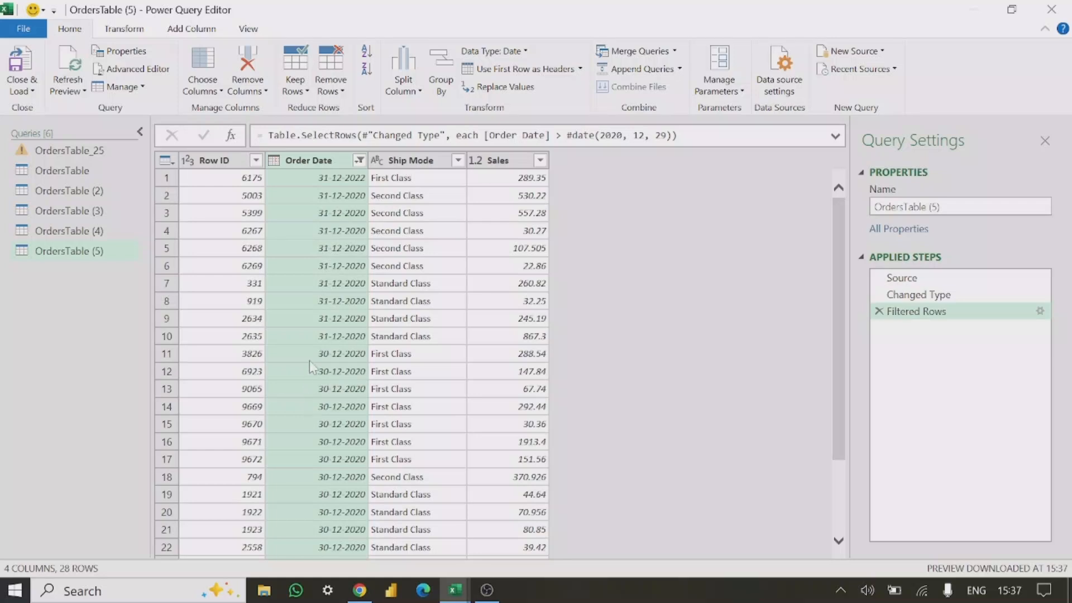
click(484, 304)
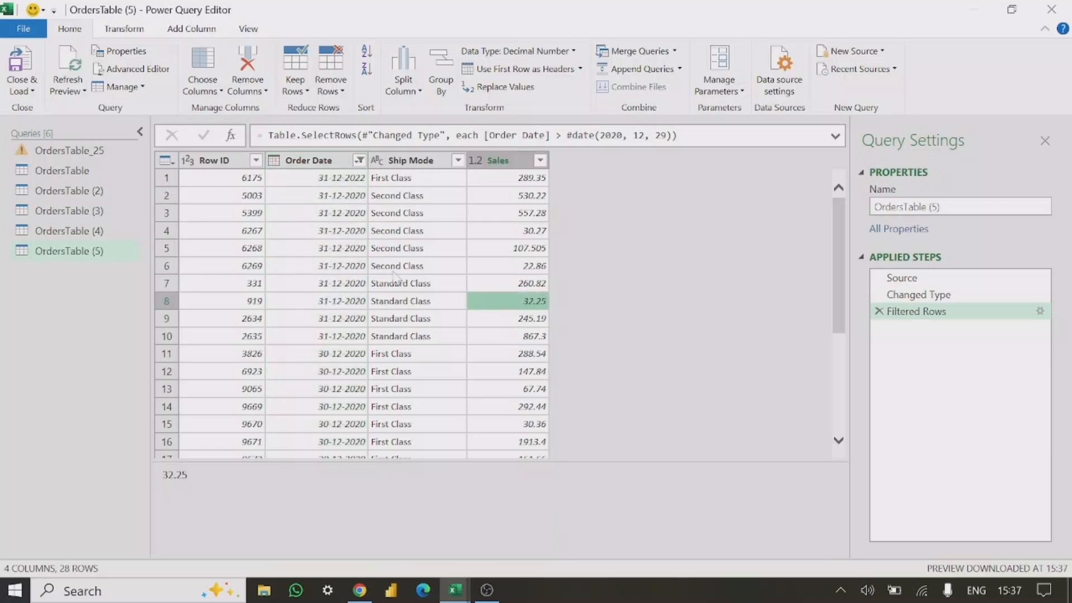
click(360, 161)
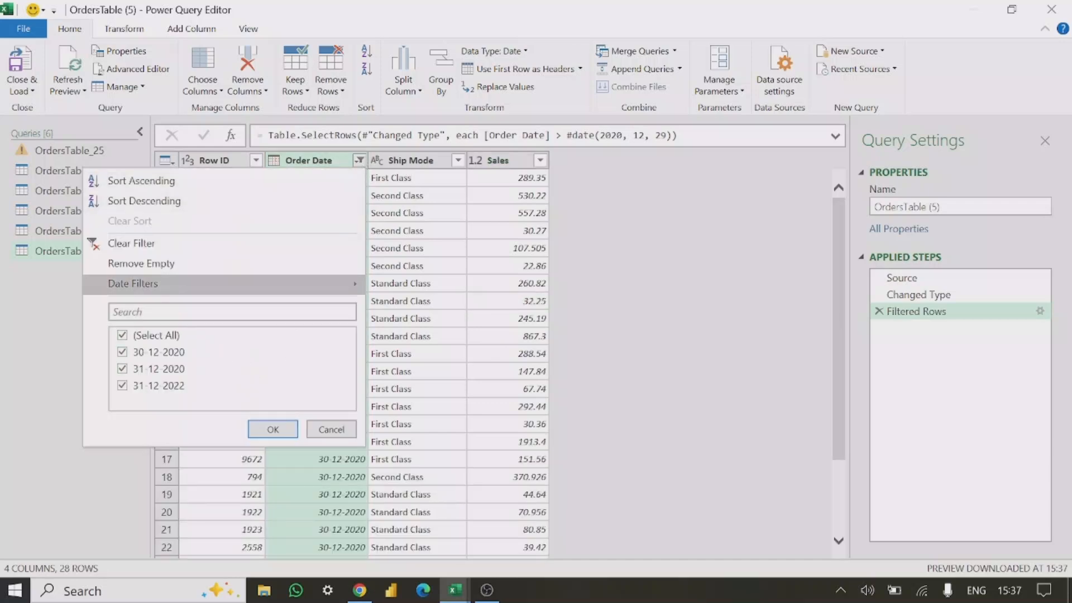
click(132, 244)
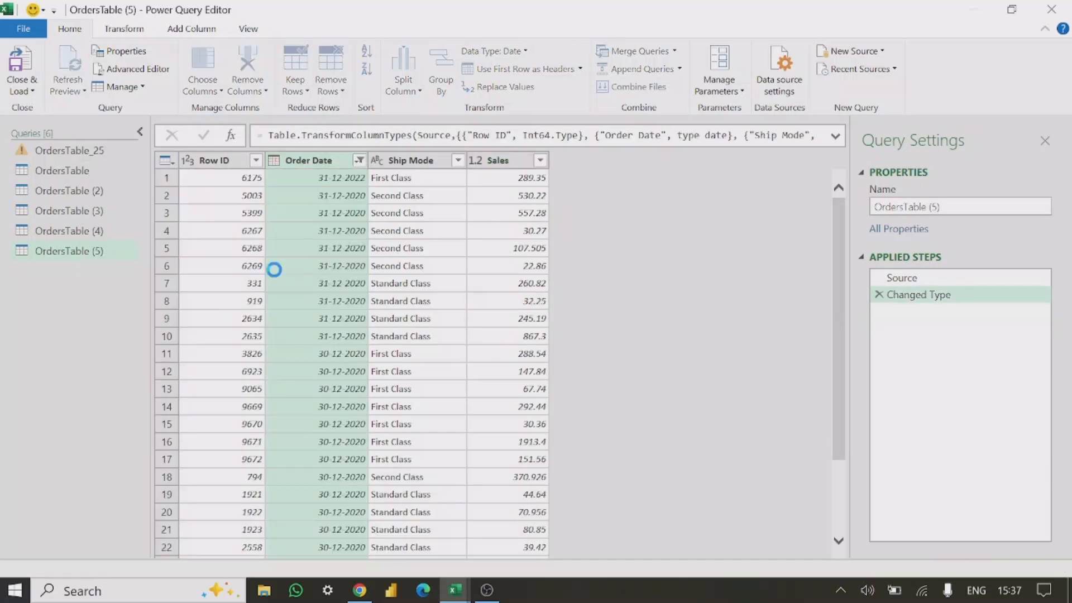
- Filter the Order Date column to keep only rows dated between 20-12-2020 and 27-12-2020
click(360, 161)
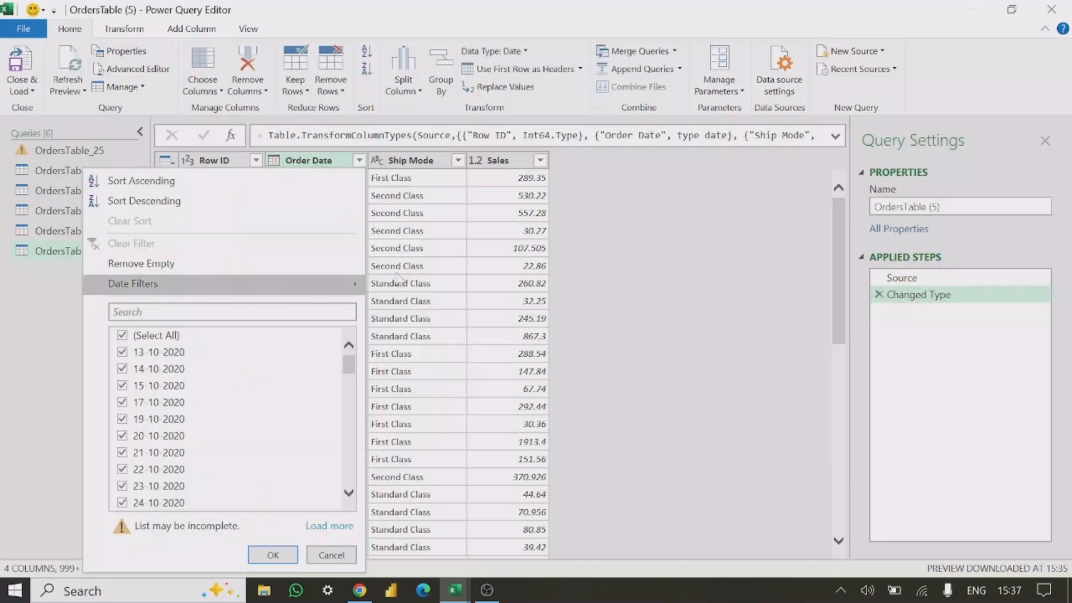
mouse_move(331, 293)
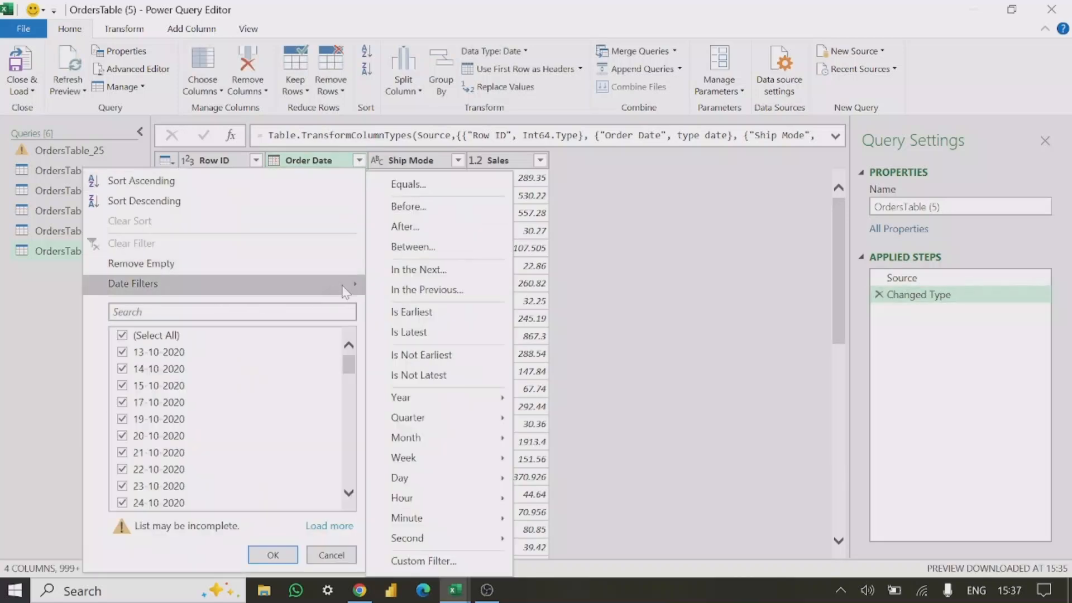
click(411, 183)
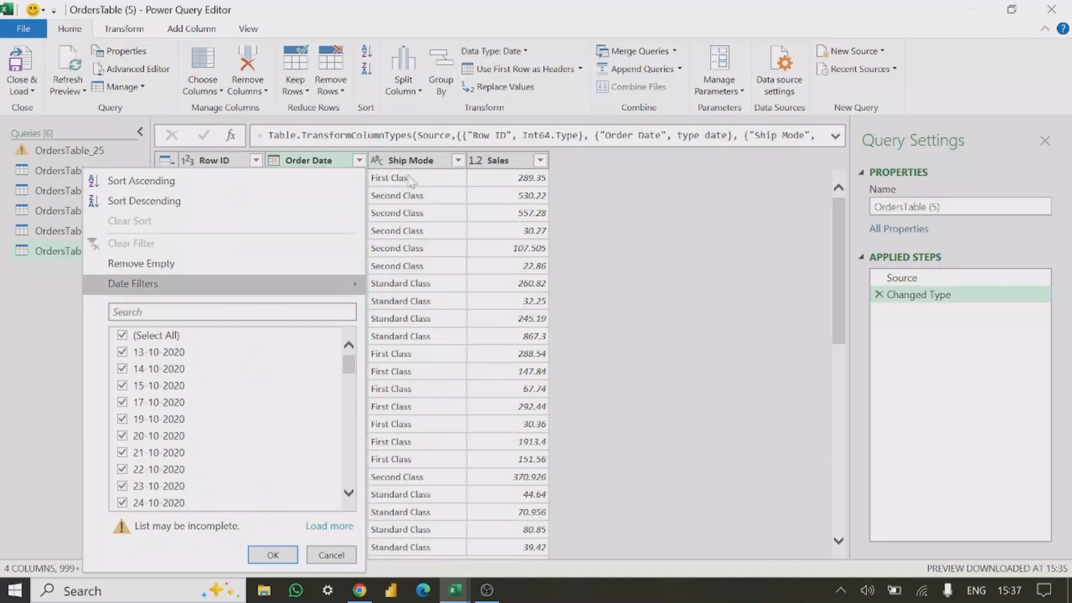
mouse_move(349, 286)
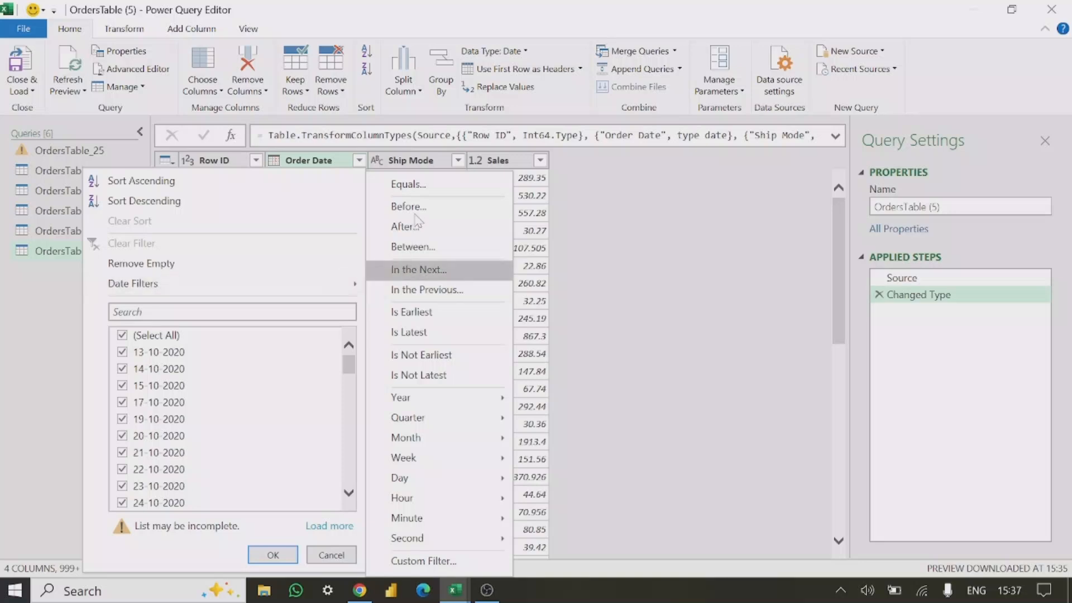
click(420, 249)
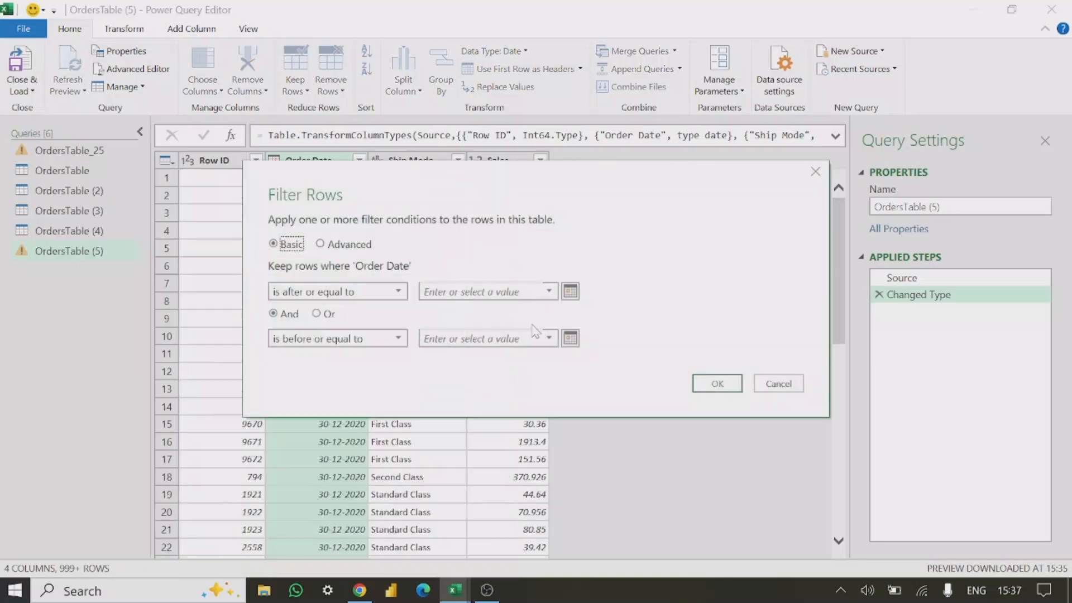
click(549, 293)
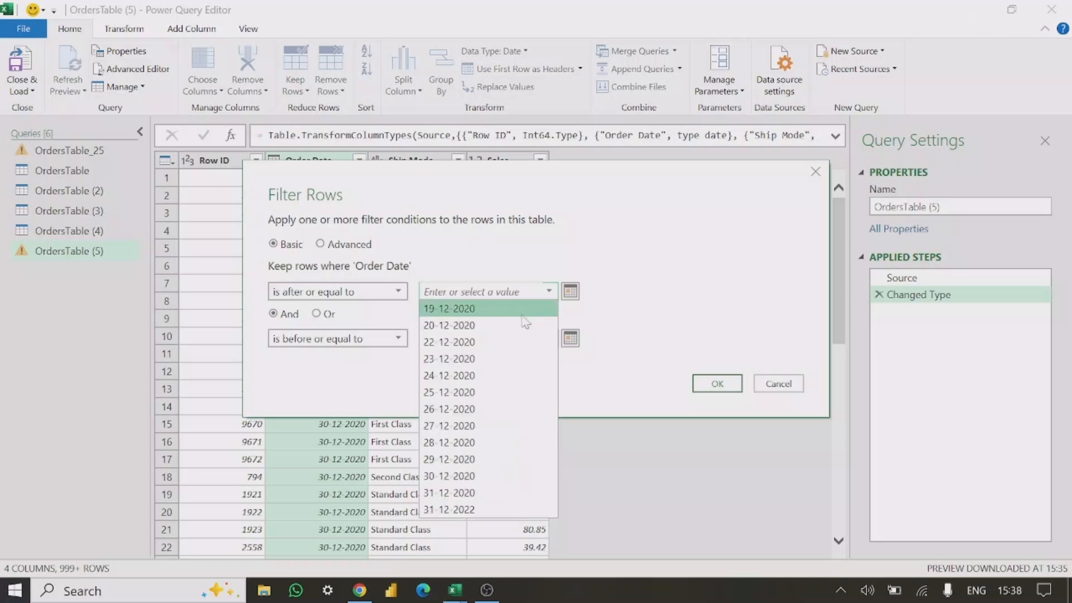
click(477, 327)
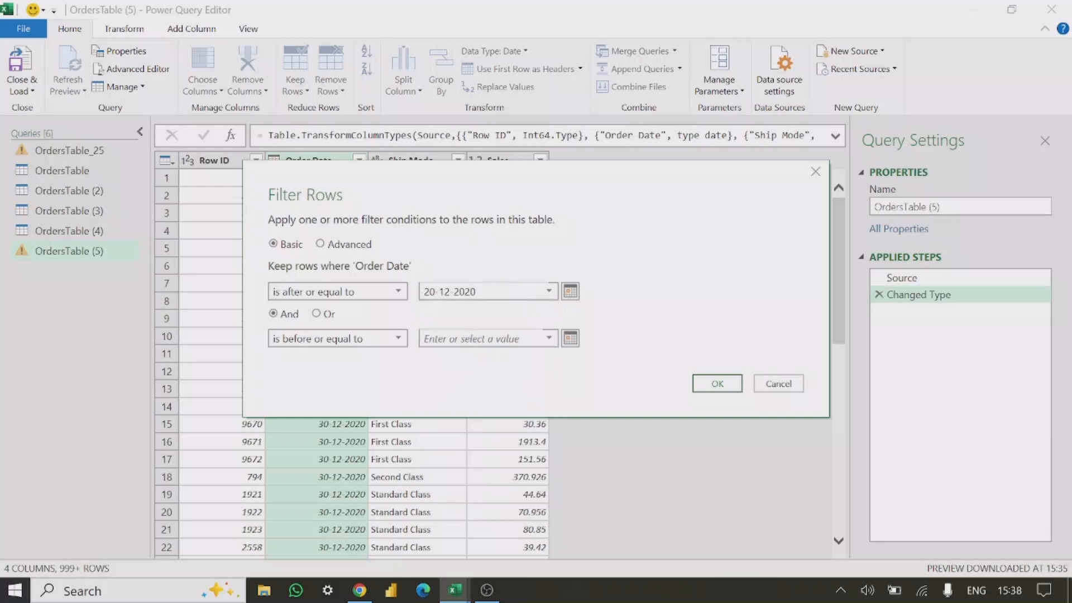
click(550, 338)
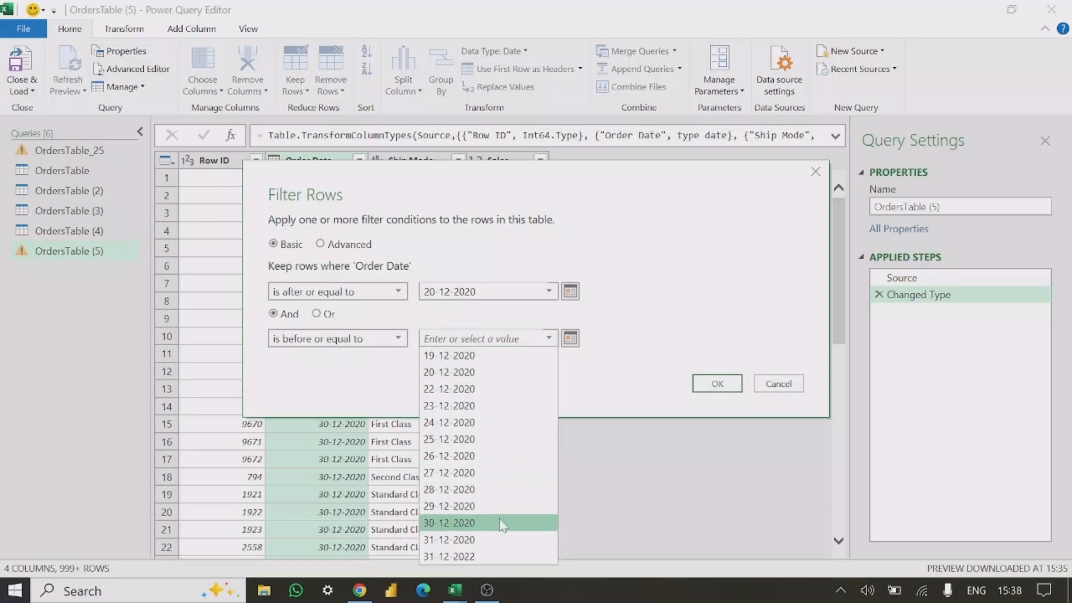
click(482, 473)
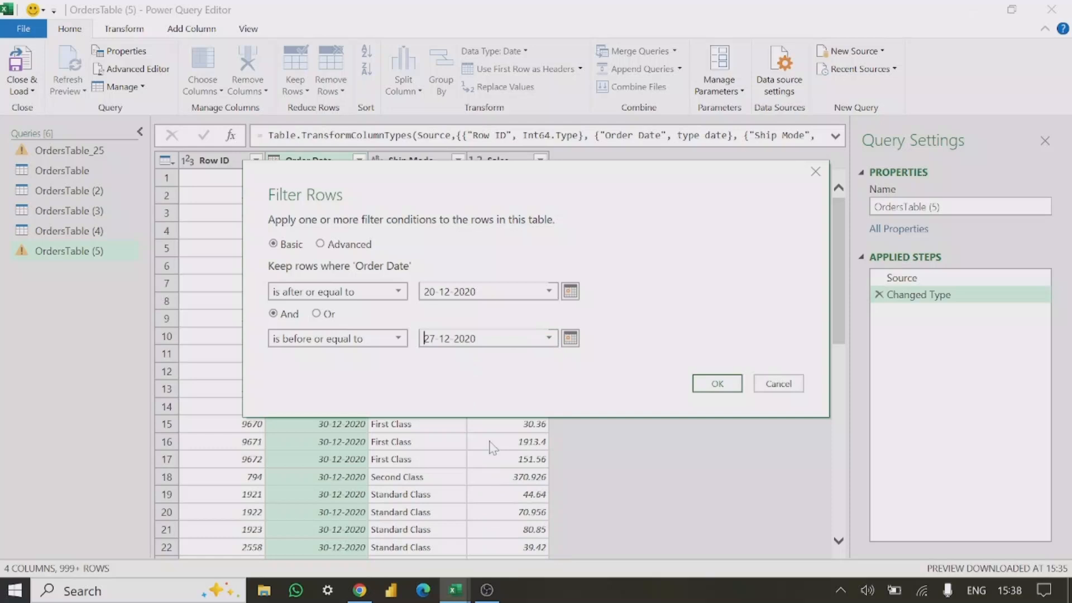
click(718, 385)
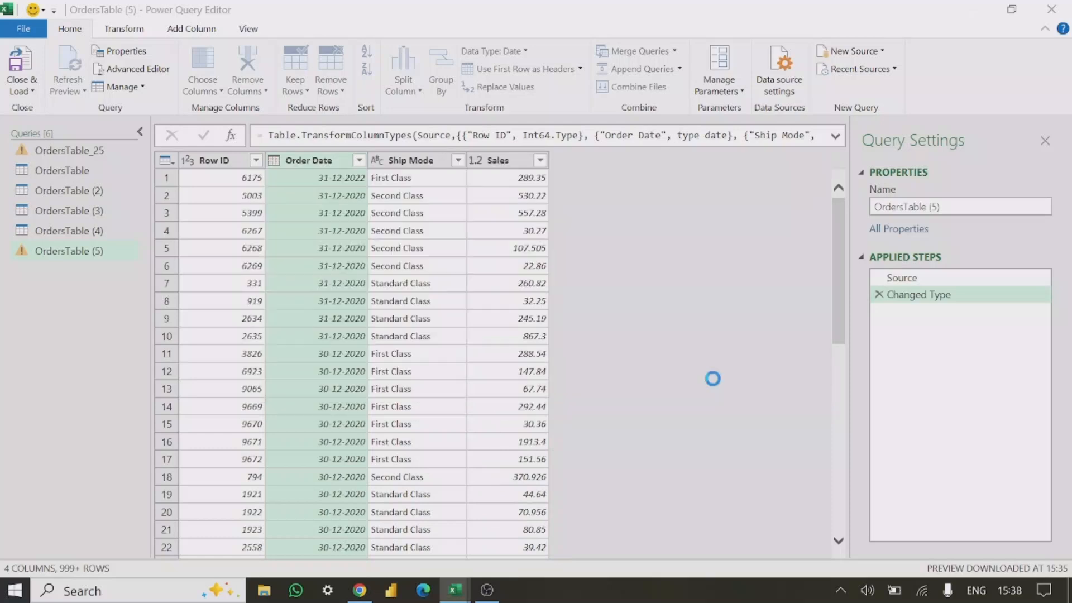
- Look through the rows filtered by date range, then close the Power Query Editor and load the result into the worksheet
click(323, 196)
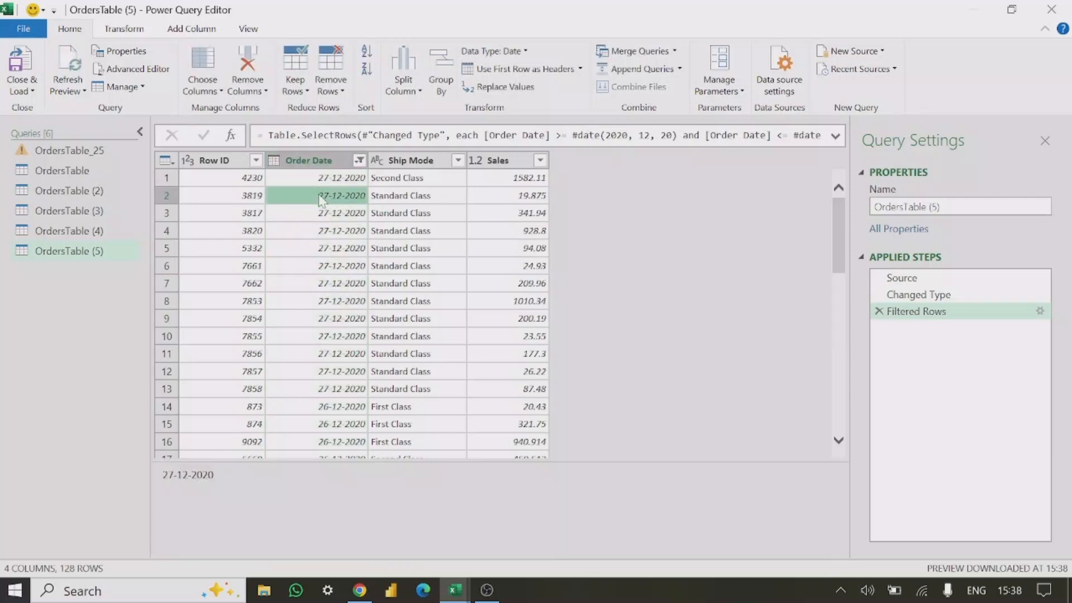
scroll(329, 234, down, 10)
scroll(330, 300, down, 5)
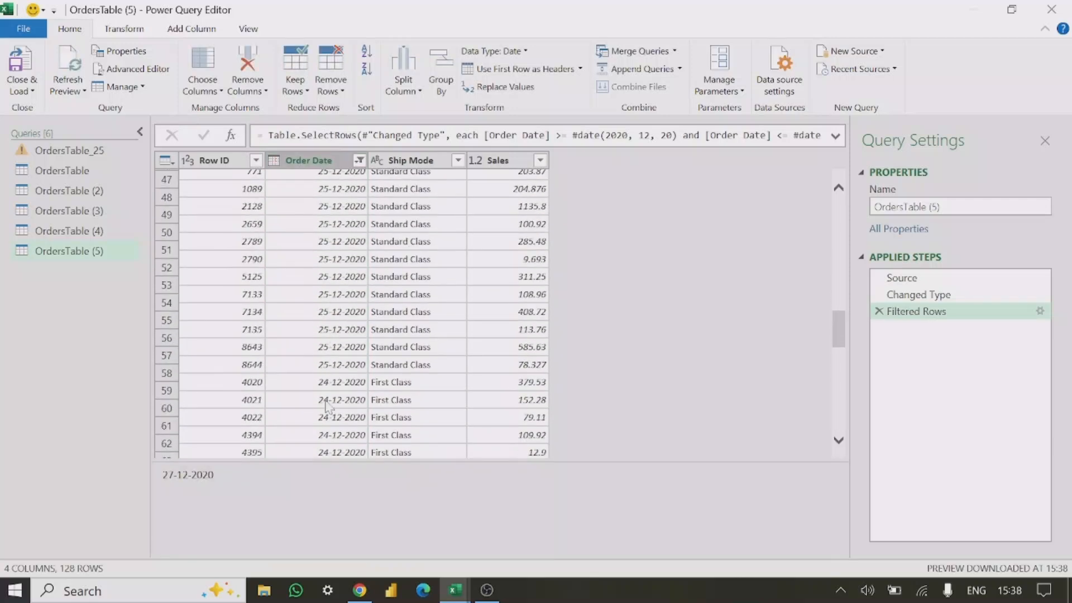
scroll(331, 406, up, 15)
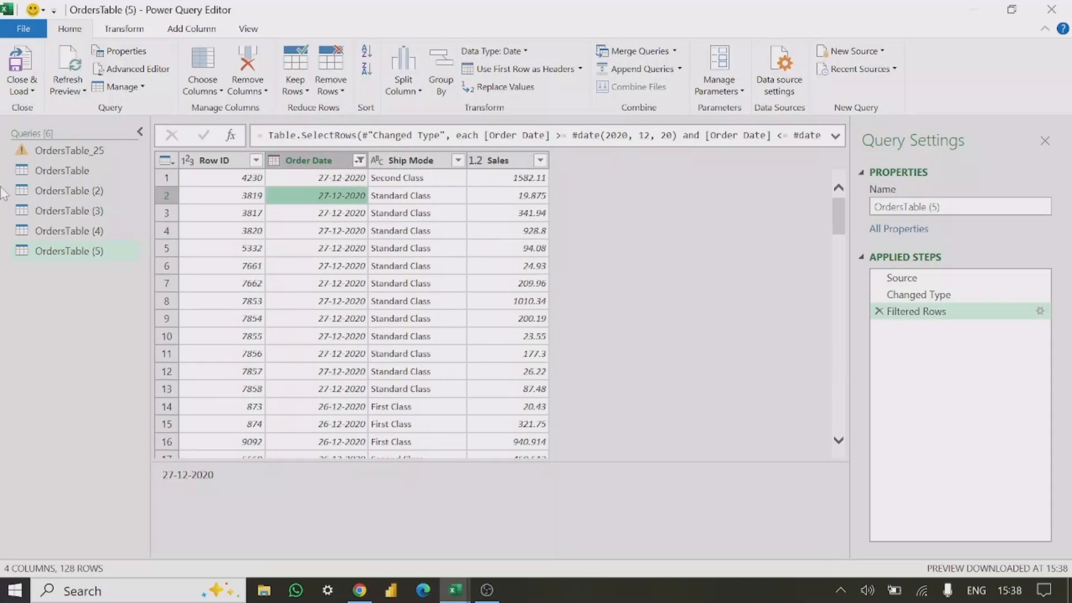
click(33, 90)
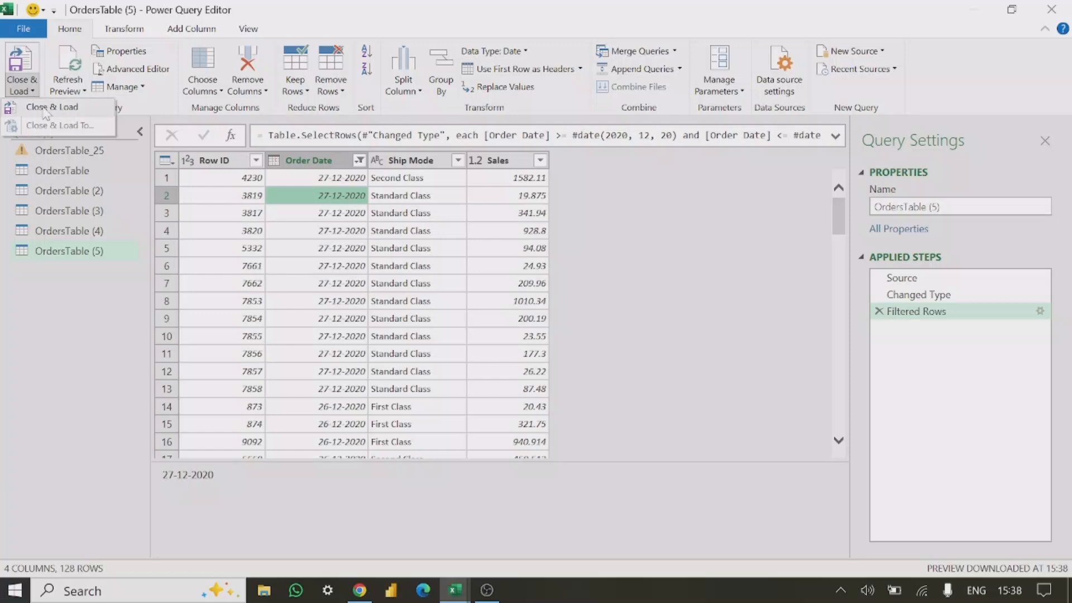
click(51, 107)
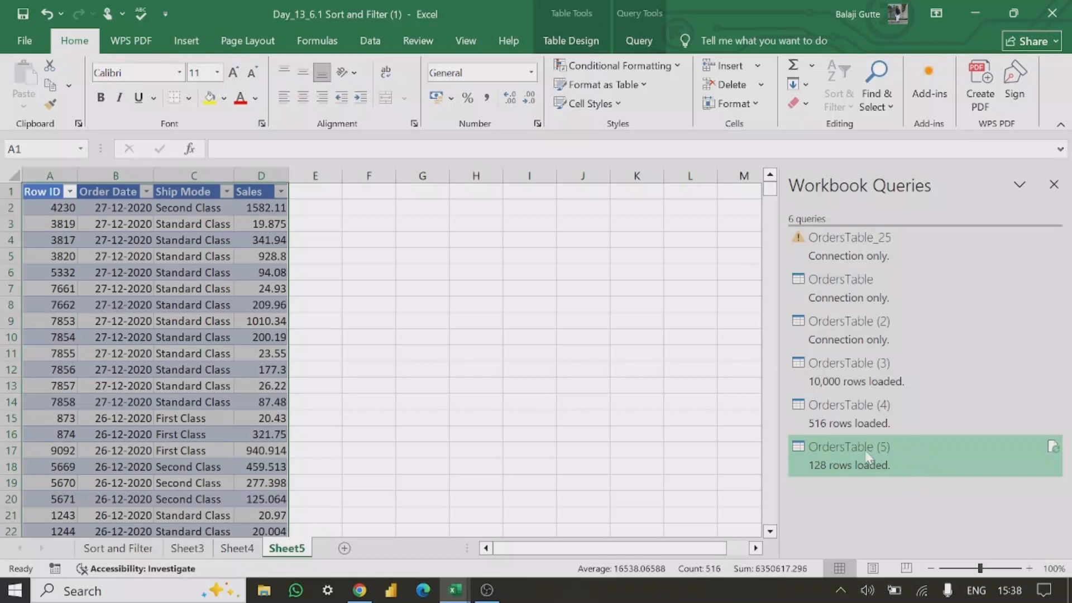
- Check the loaded OrdersTable (5) query and look through the Order Date values on Sheet5
mouse_move(857, 463)
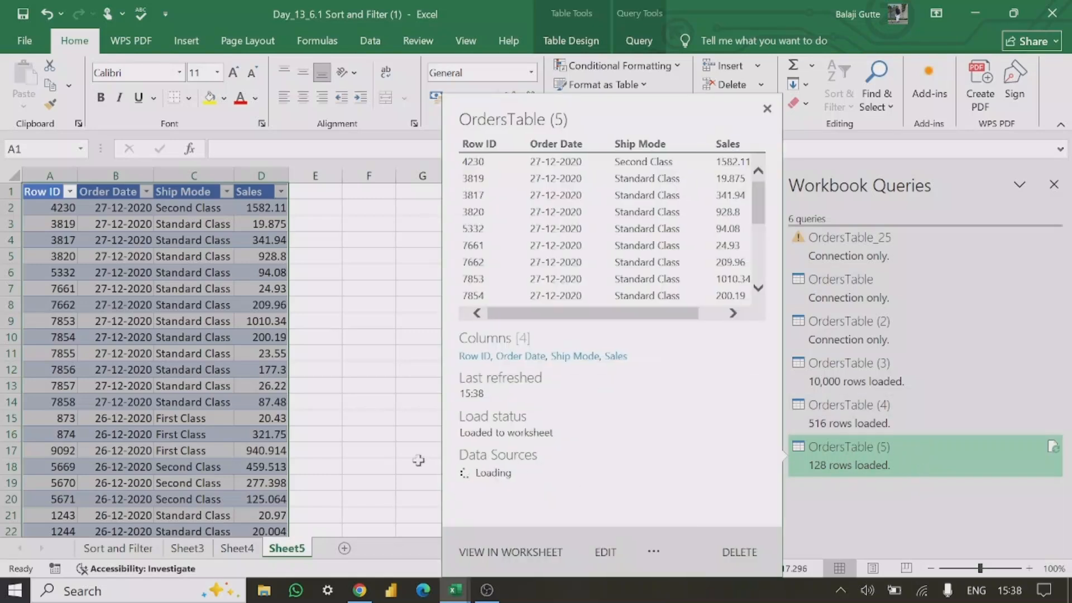
click(357, 386)
click(117, 273)
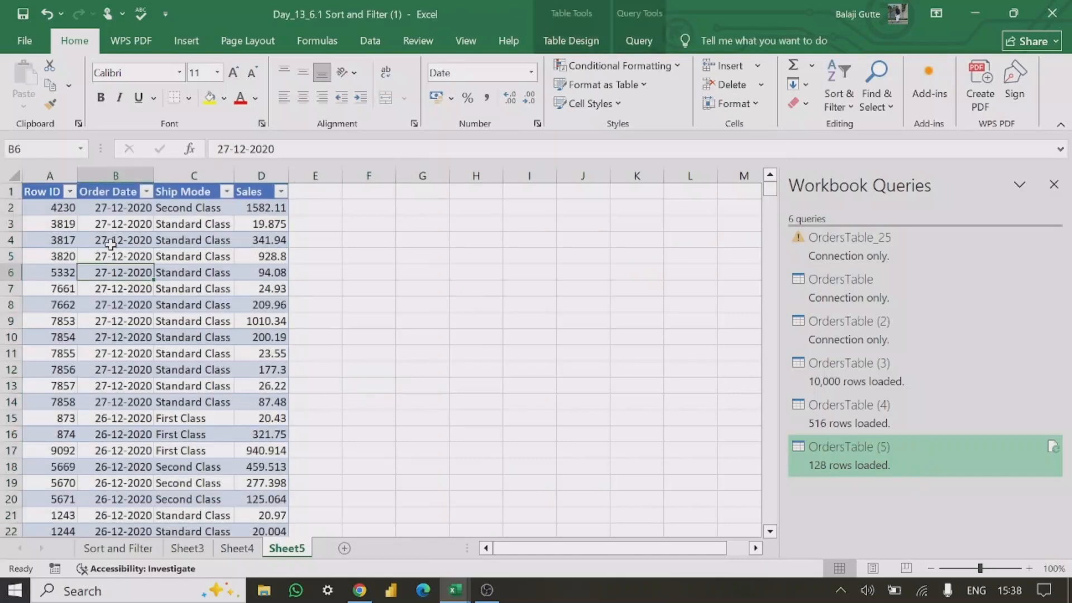
scroll(129, 391, down, 5)
scroll(134, 407, up, 5)
- Reopen the OrdersTable (5) query, view the other date filter options for Order Date, and close the editor without changes
double_click(836, 441)
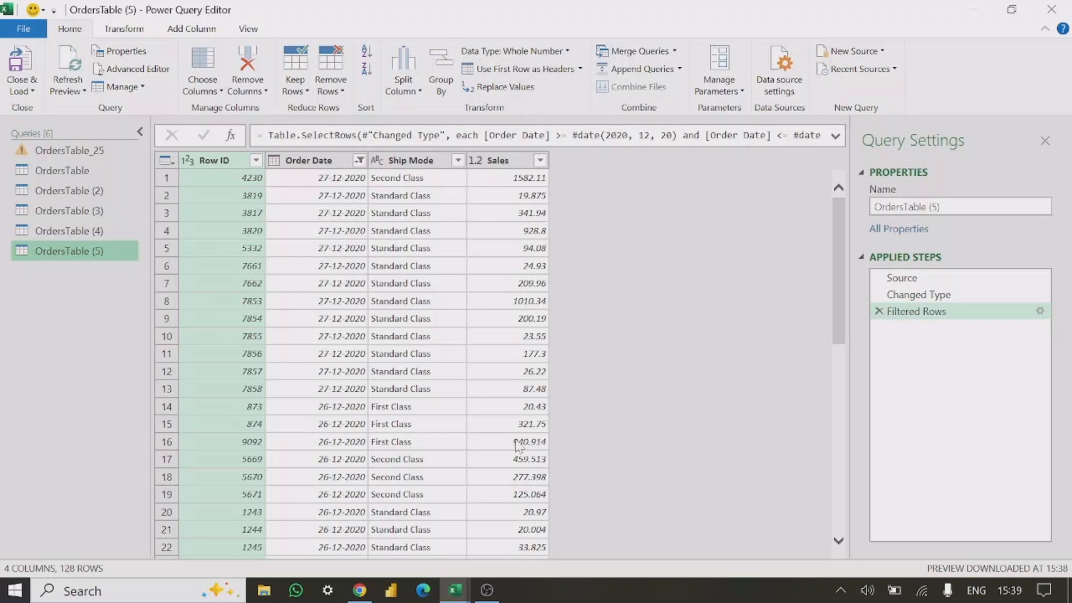
click(359, 160)
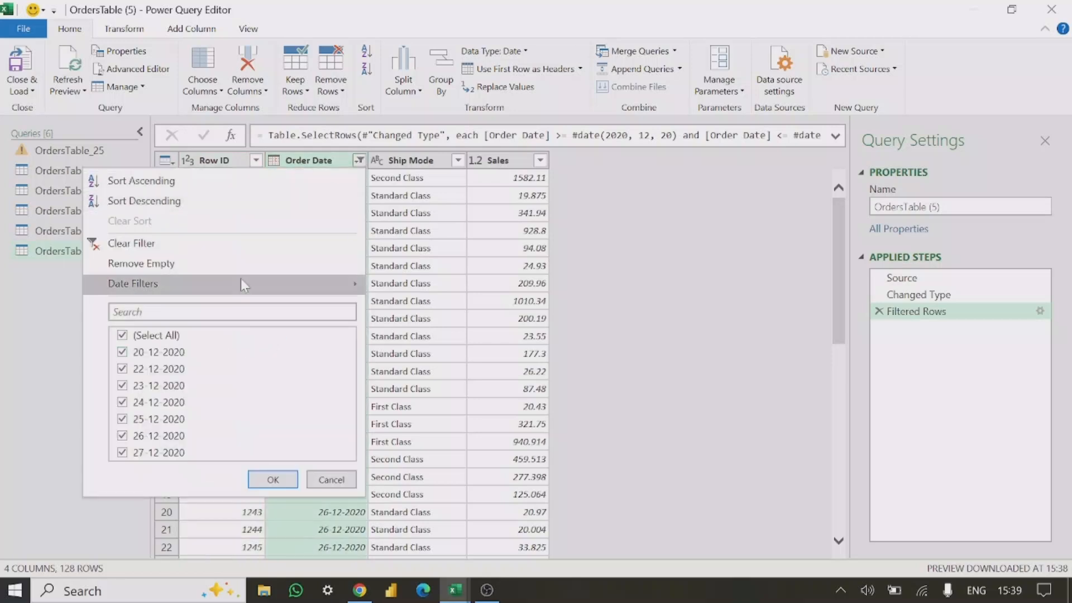
mouse_move(244, 288)
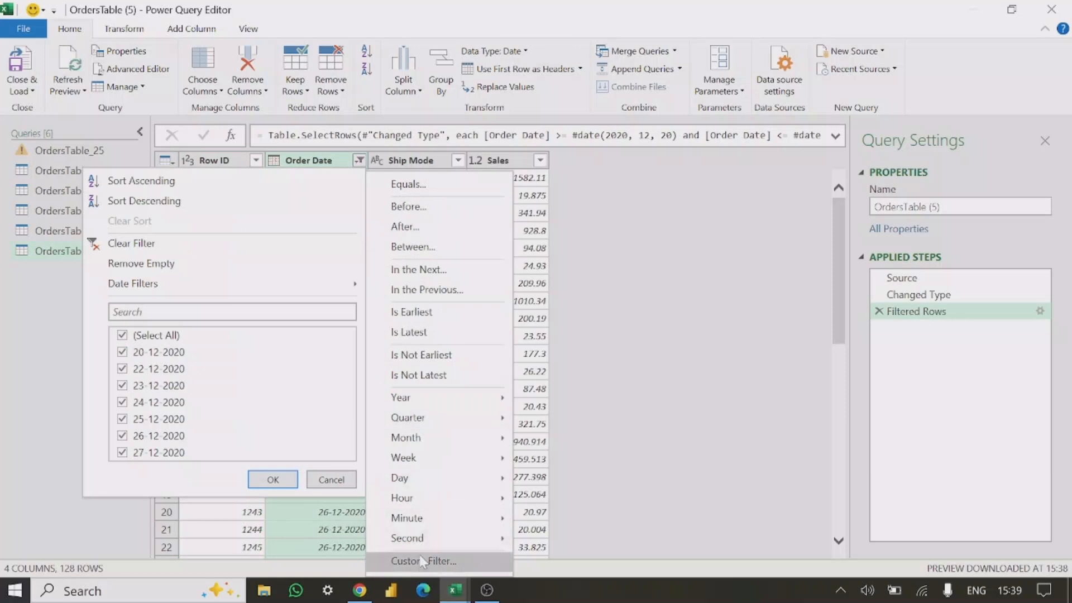
click(645, 321)
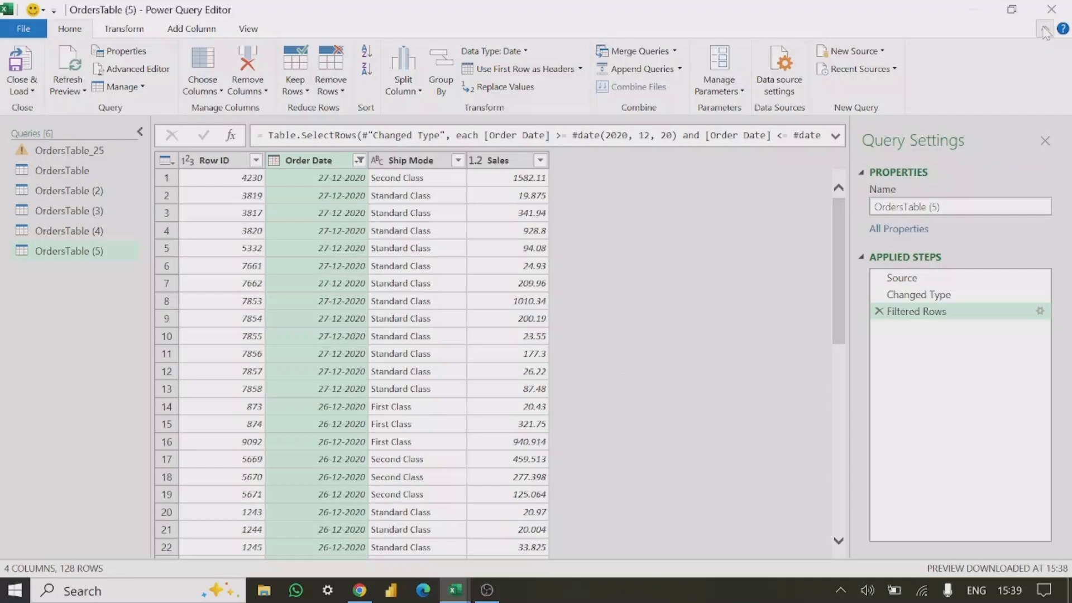
click(1051, 9)
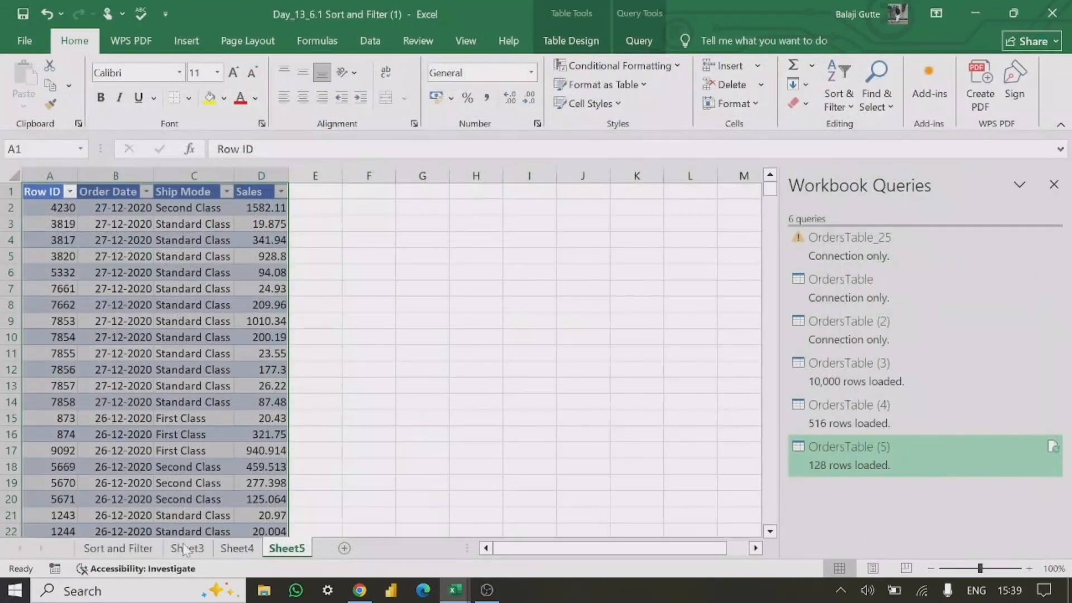
- Look at the Row ID values on the Sort and Filter sheet, then reopen the OrdersTable (5) query for editing
click(122, 549)
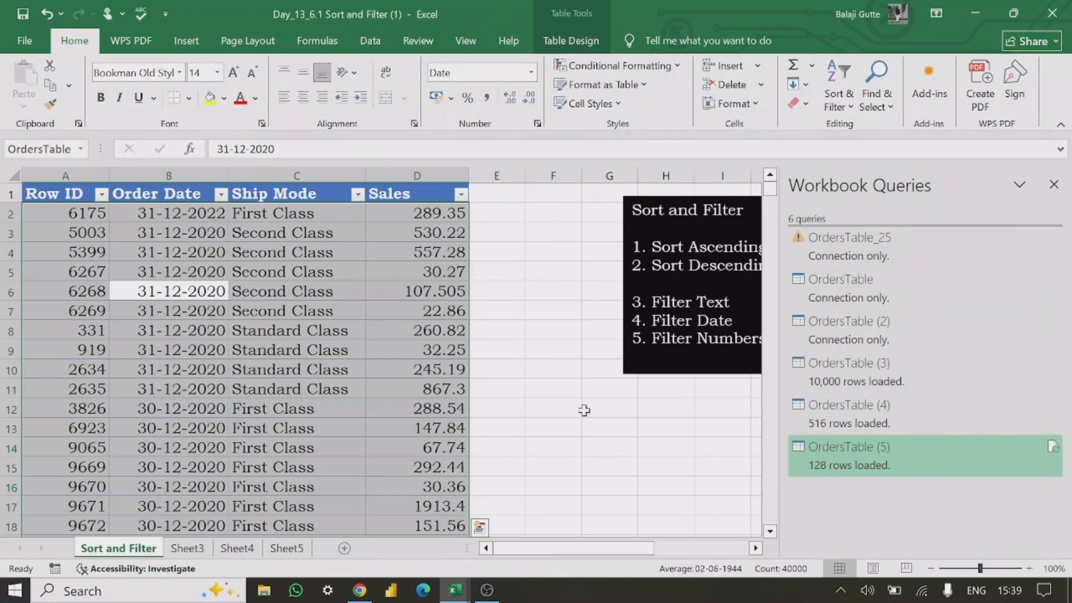
click(585, 408)
click(552, 331)
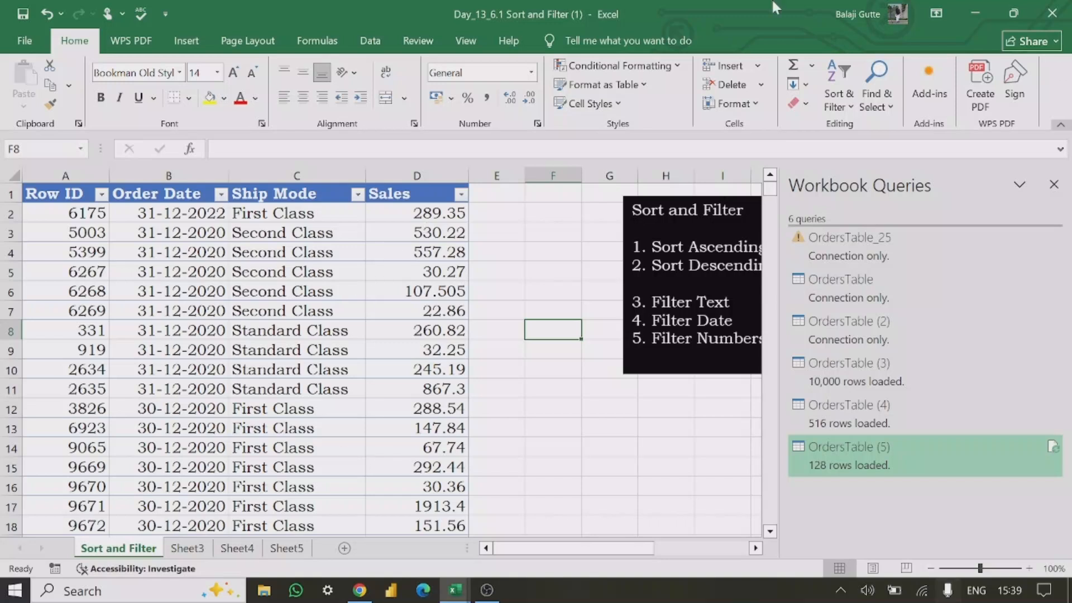
click(77, 219)
click(82, 292)
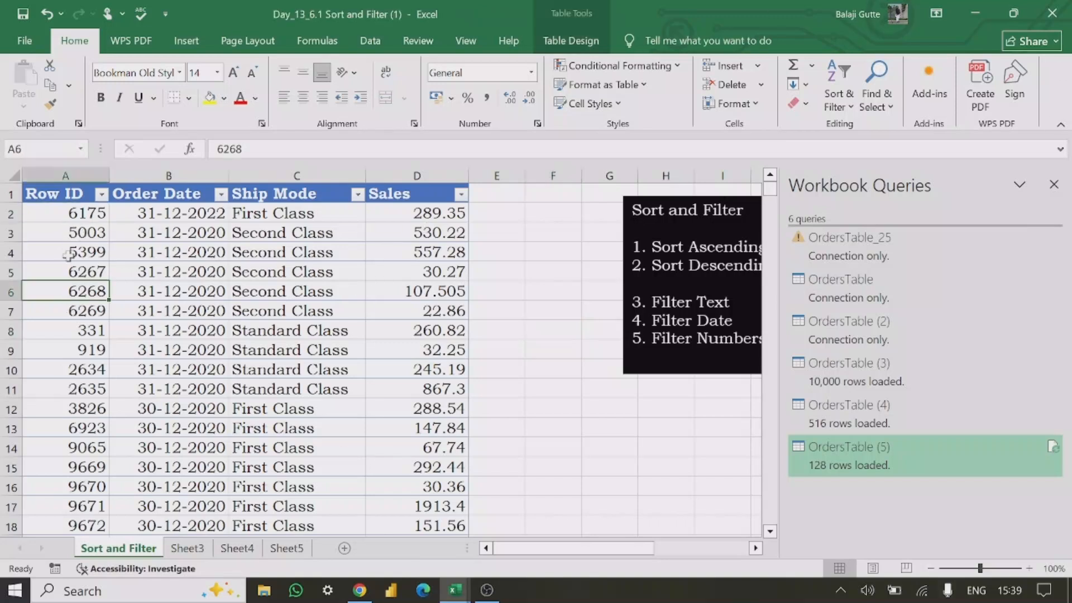
click(82, 254)
click(83, 296)
double_click(866, 457)
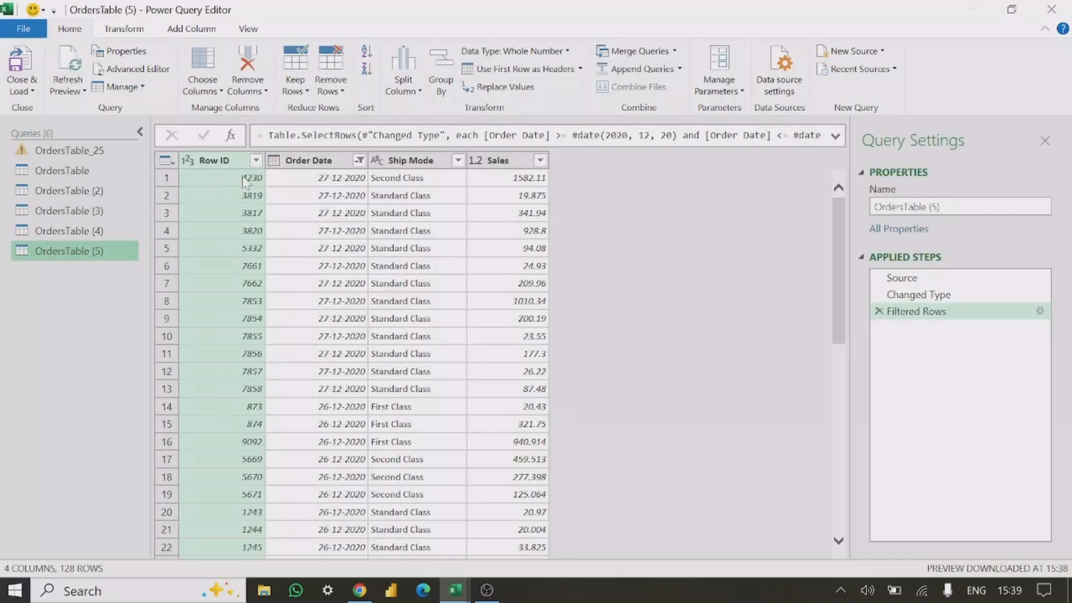
- Filter the Row ID column to keep only the row equal to 201
click(256, 161)
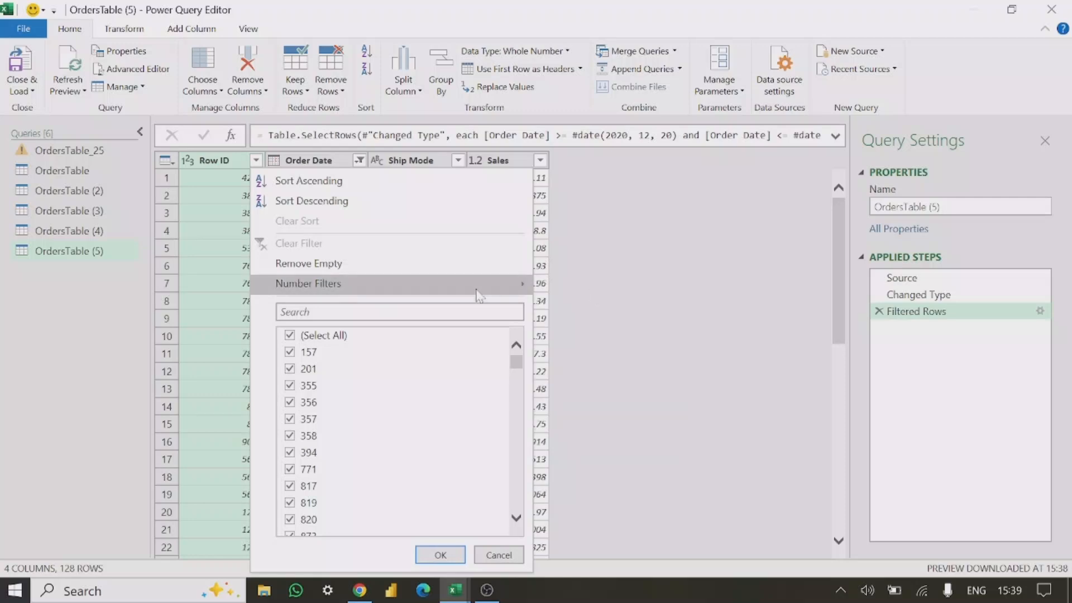
mouse_move(514, 283)
click(562, 289)
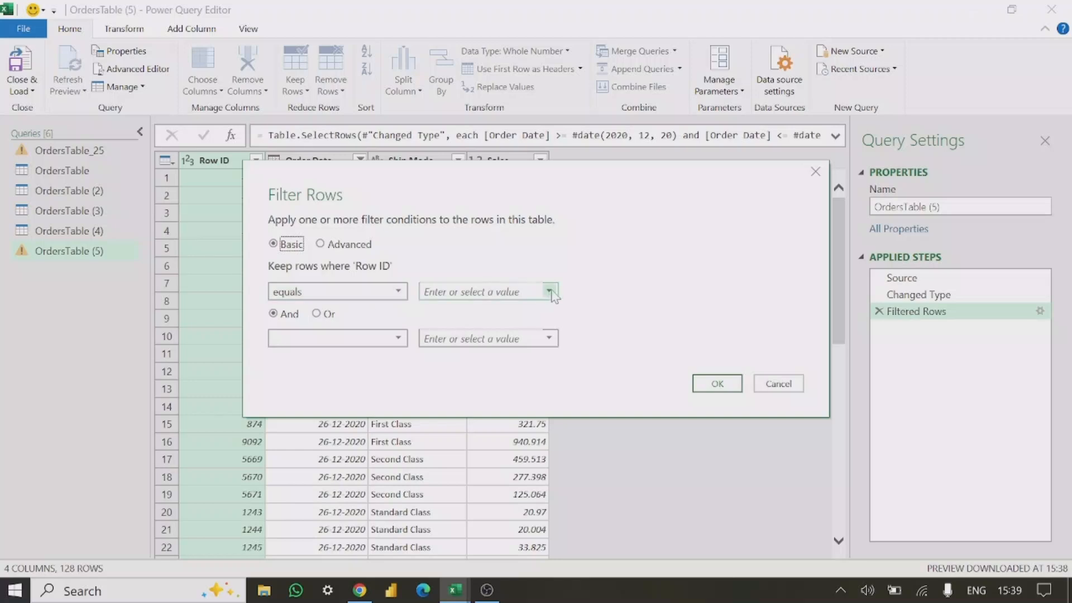
click(550, 292)
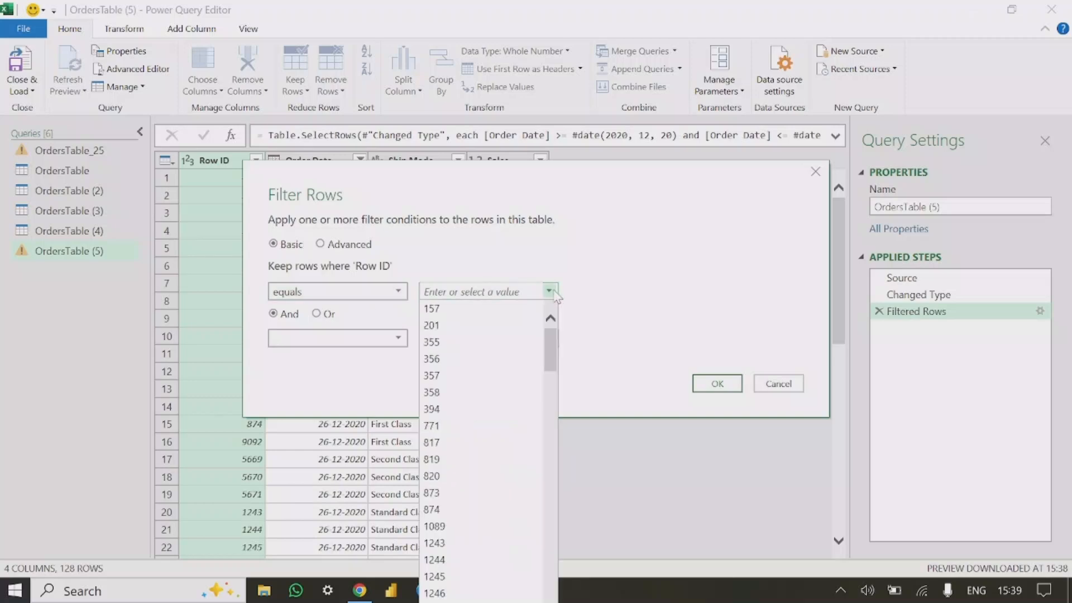
click(492, 327)
click(712, 384)
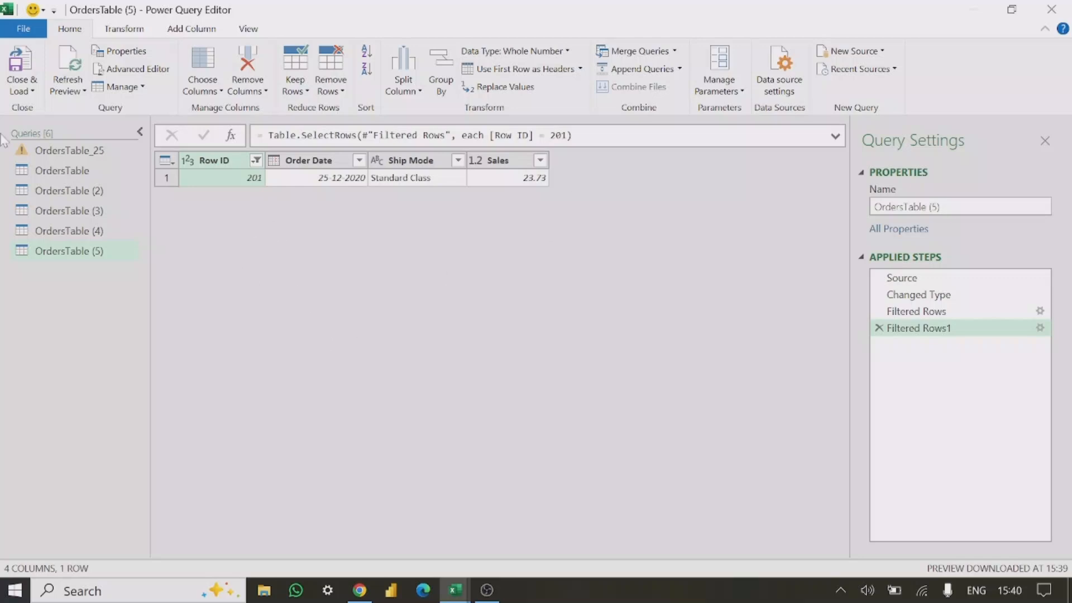
- Clear the filter on the Row ID column
click(21, 90)
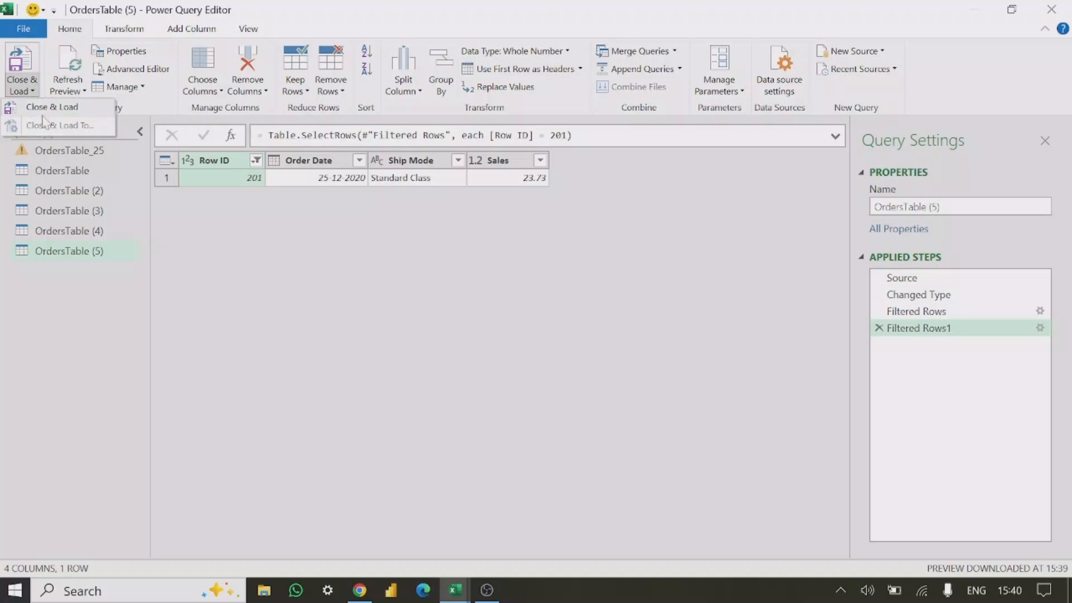
click(380, 352)
click(255, 160)
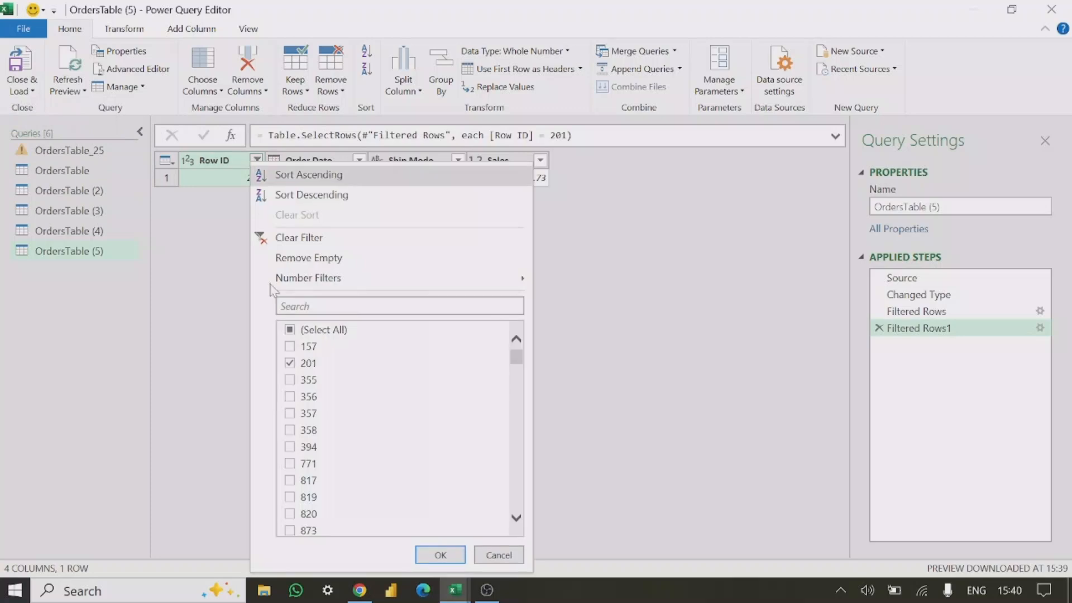
click(296, 238)
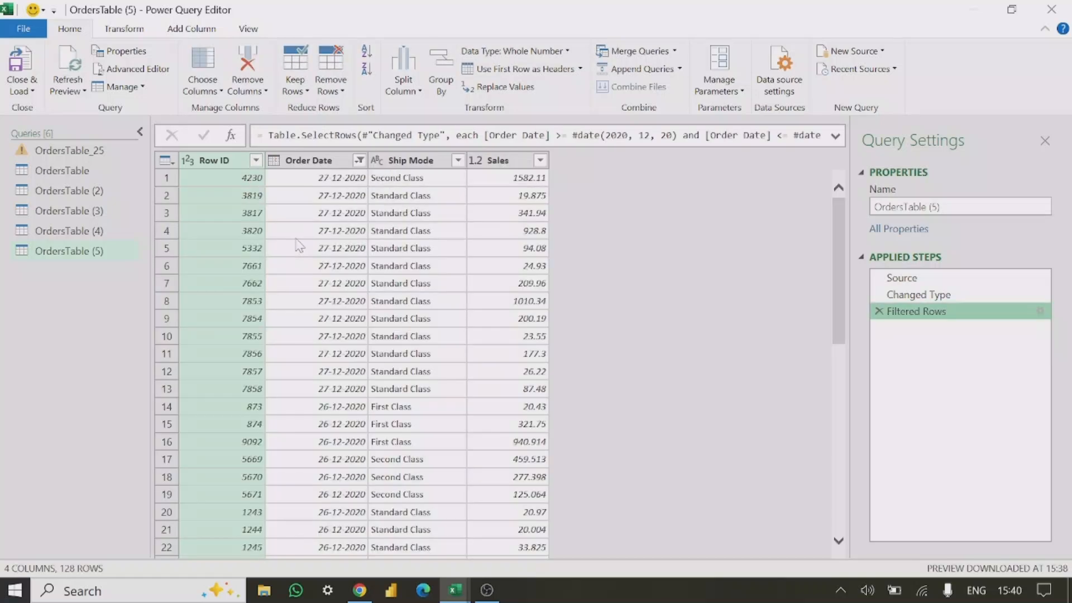
- Filter the Row ID column to keep only rows that do not equal 355
click(256, 161)
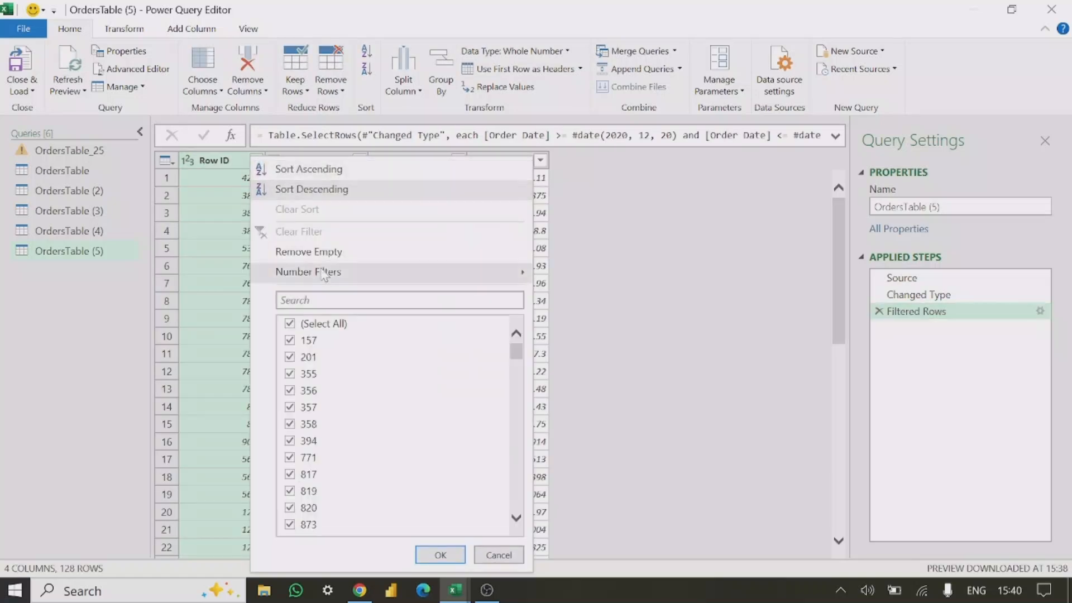
mouse_move(329, 279)
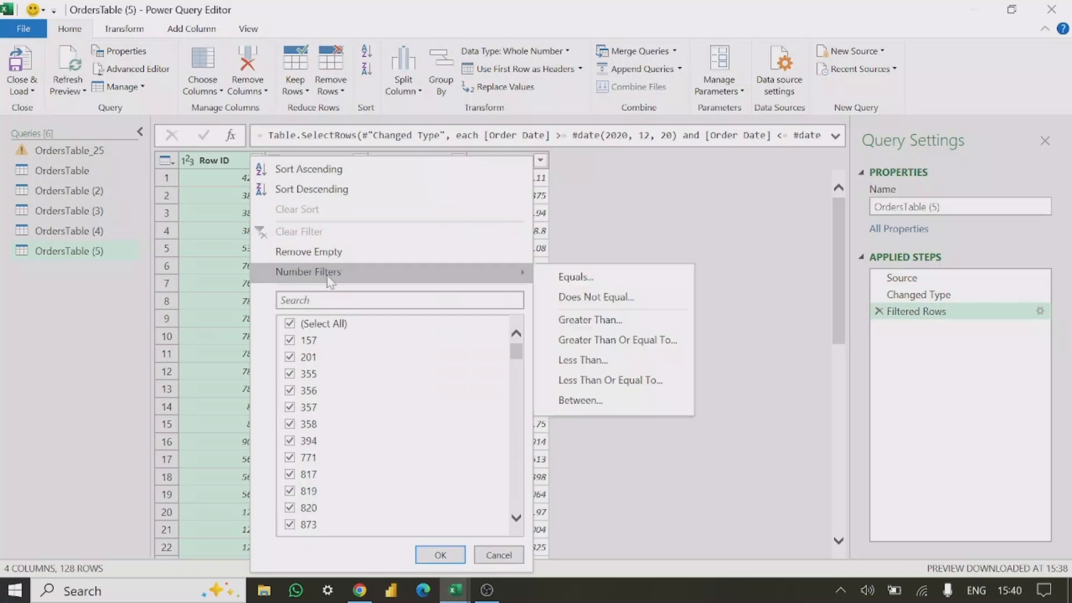
click(595, 297)
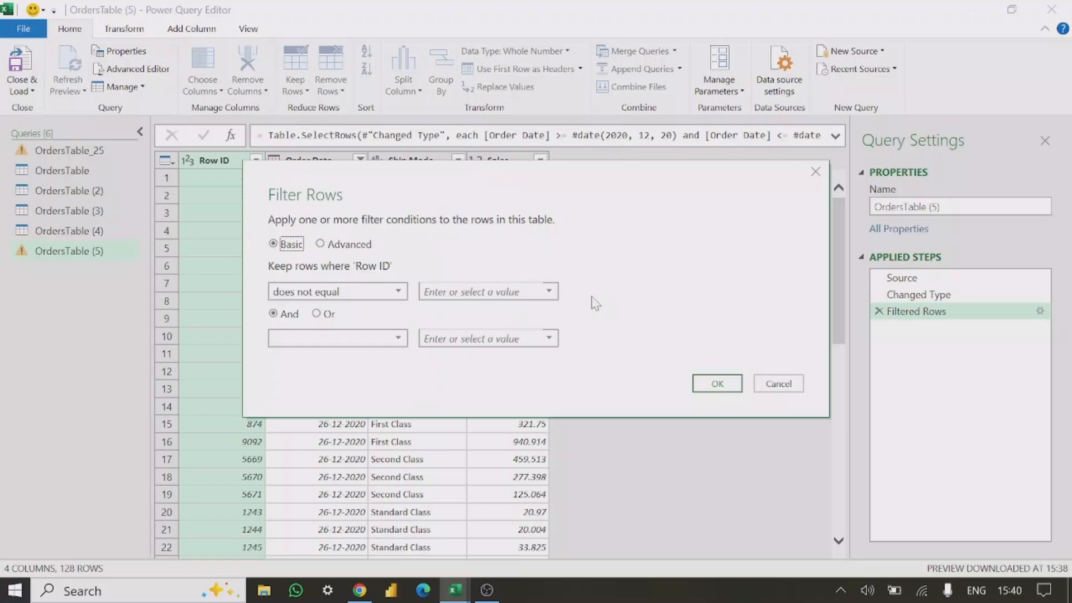
click(550, 291)
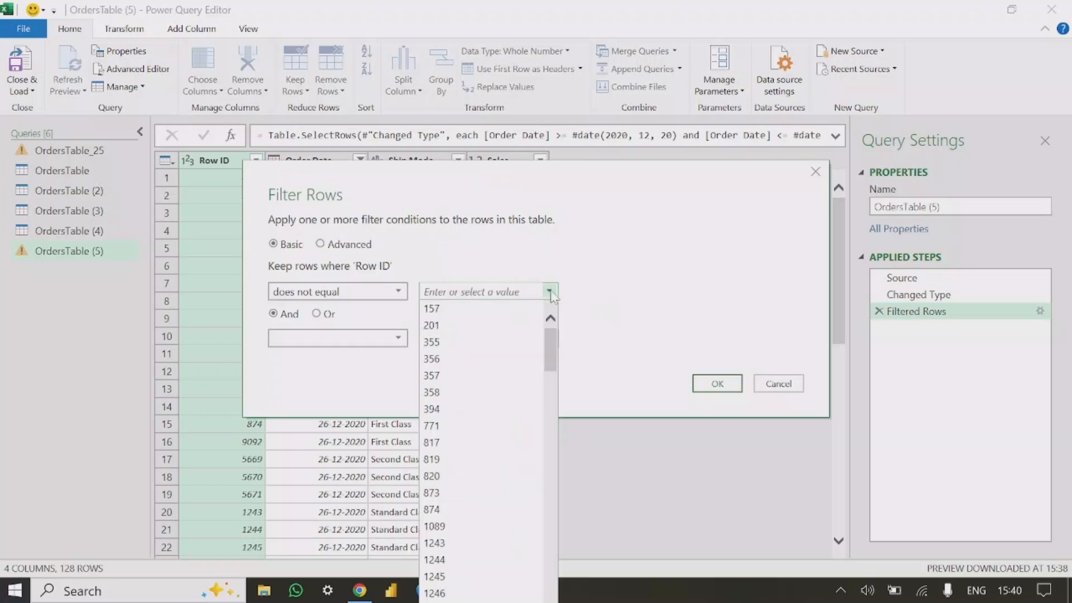
click(462, 343)
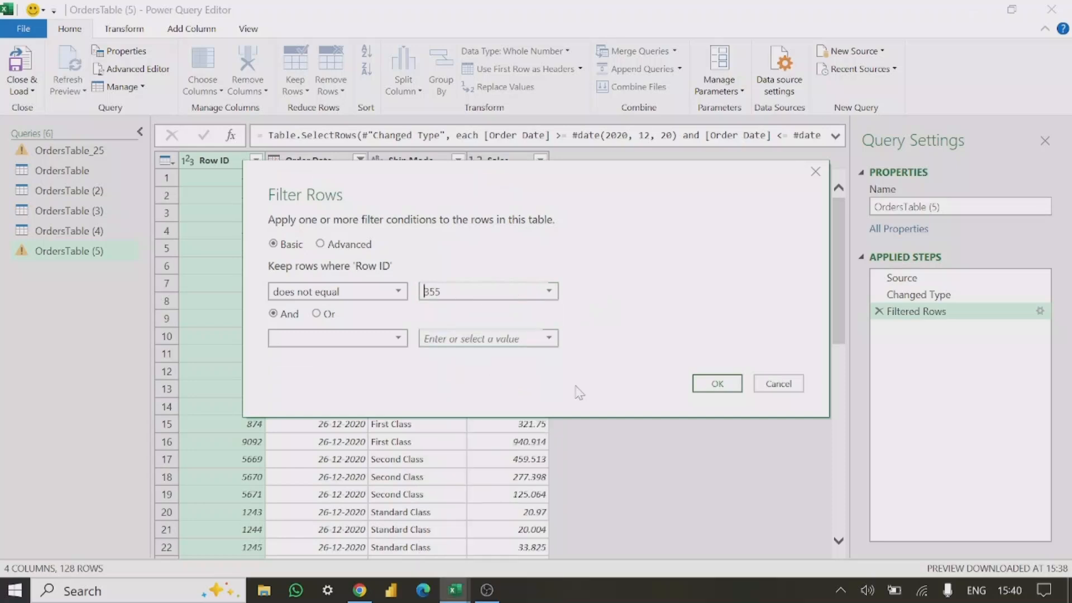
click(717, 385)
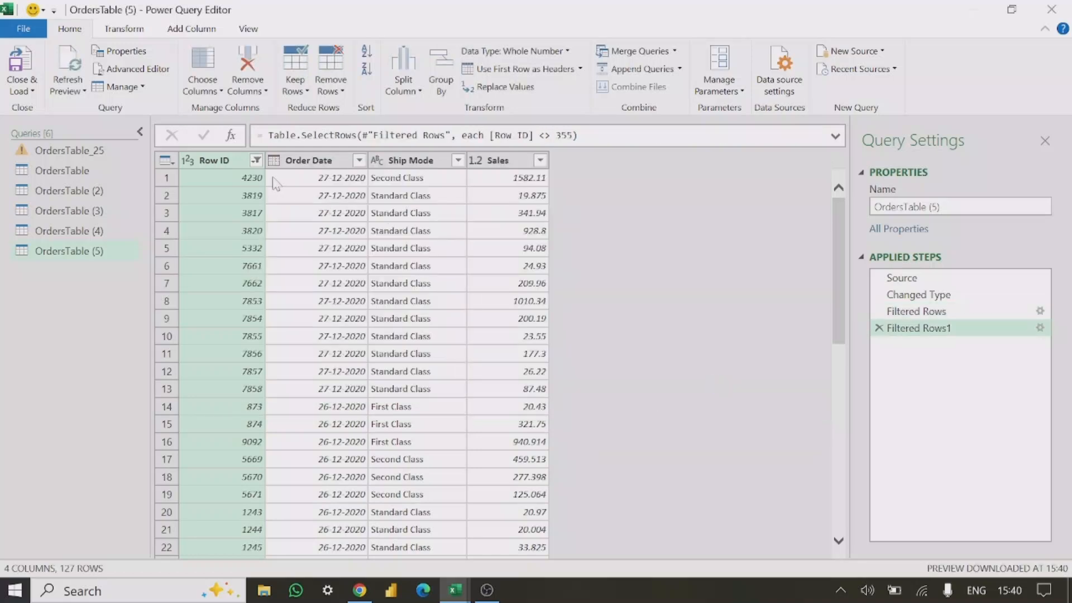
- Clear the Row ID filter and keep only rows whose Row ID is greater than 1245
click(256, 161)
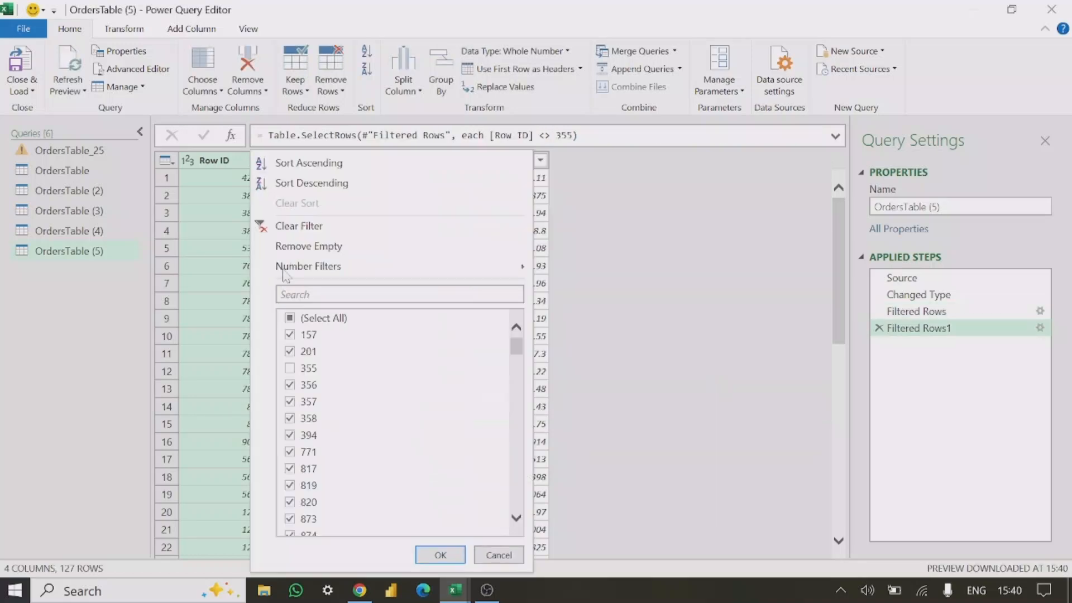
click(290, 247)
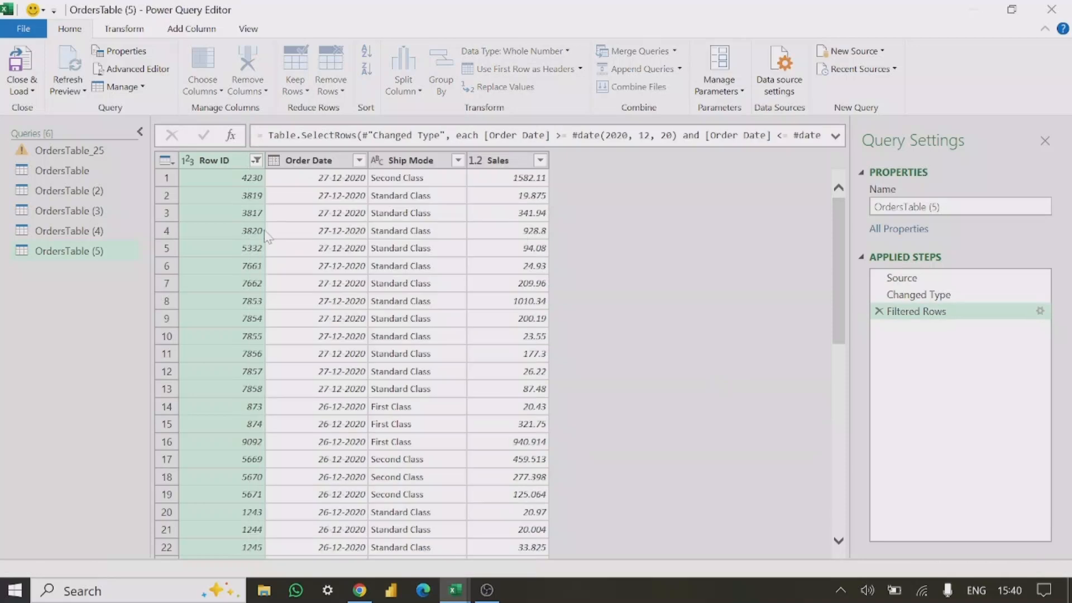
click(256, 161)
mouse_move(327, 253)
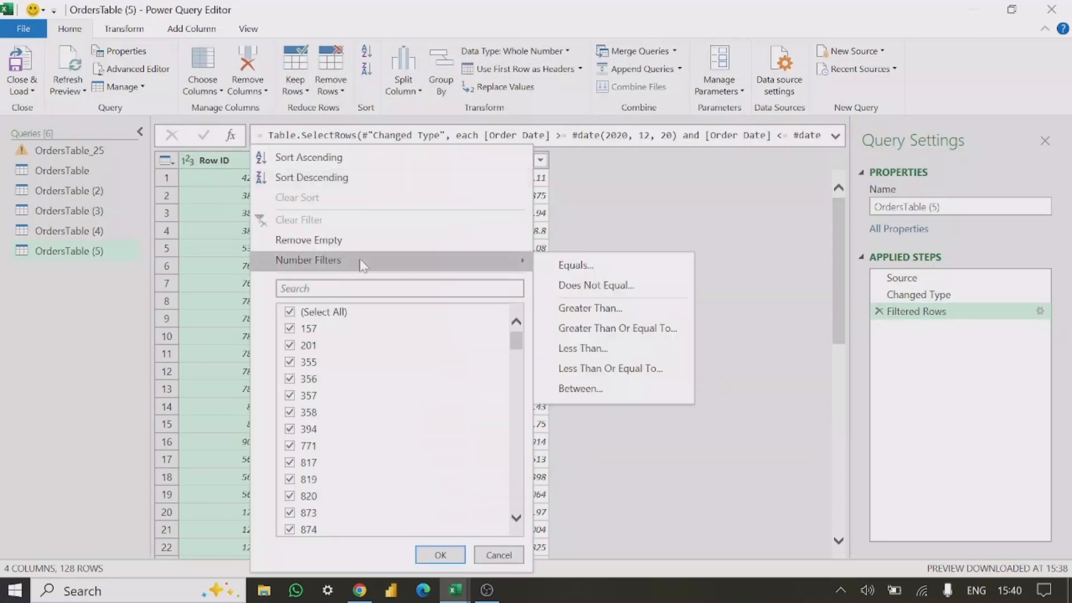
click(614, 309)
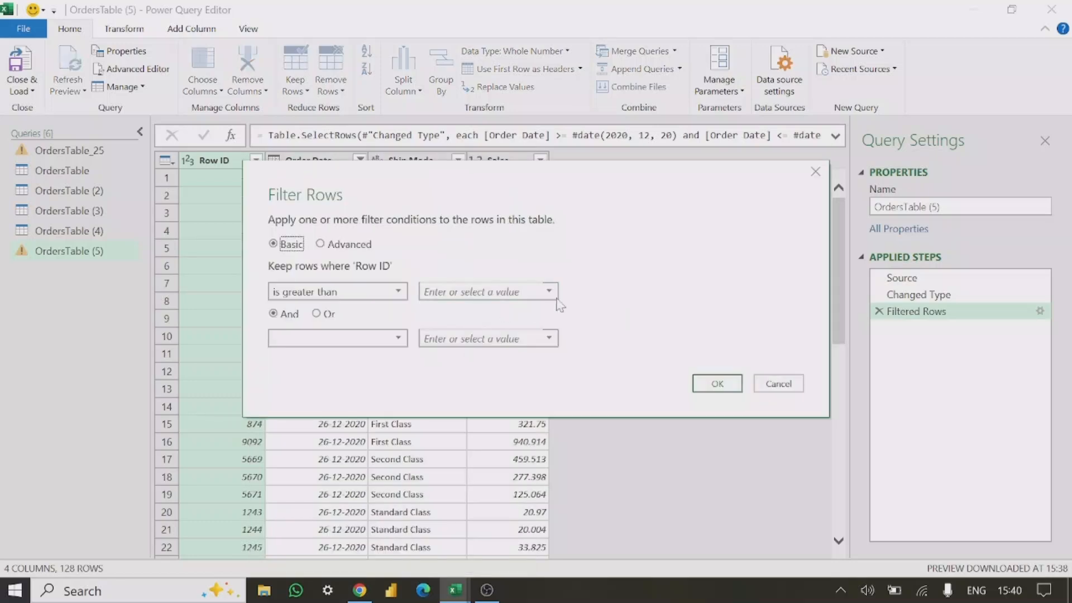
click(550, 292)
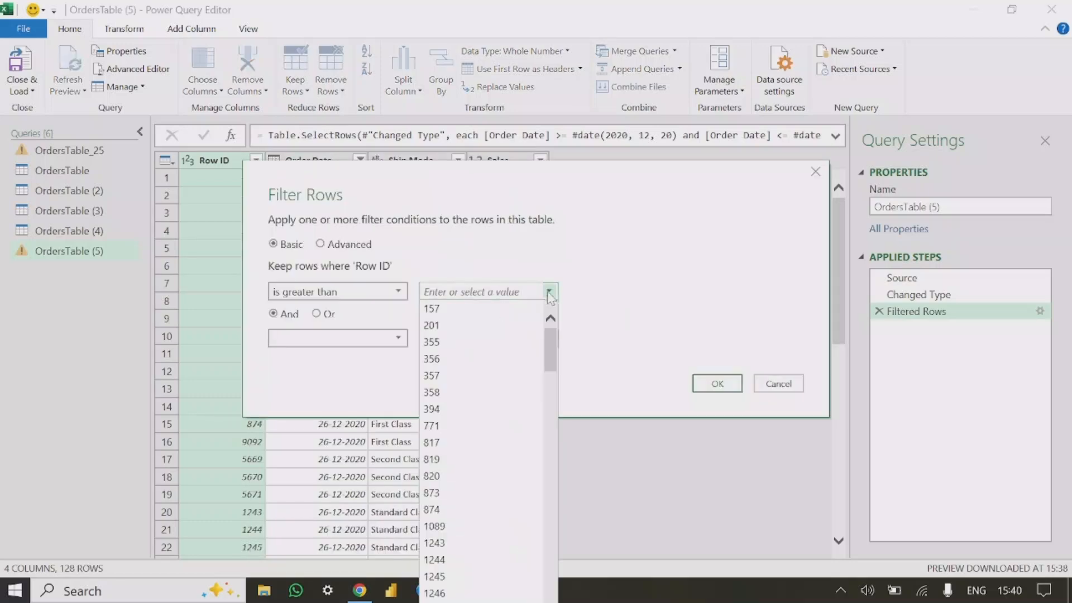
click(497, 576)
click(718, 384)
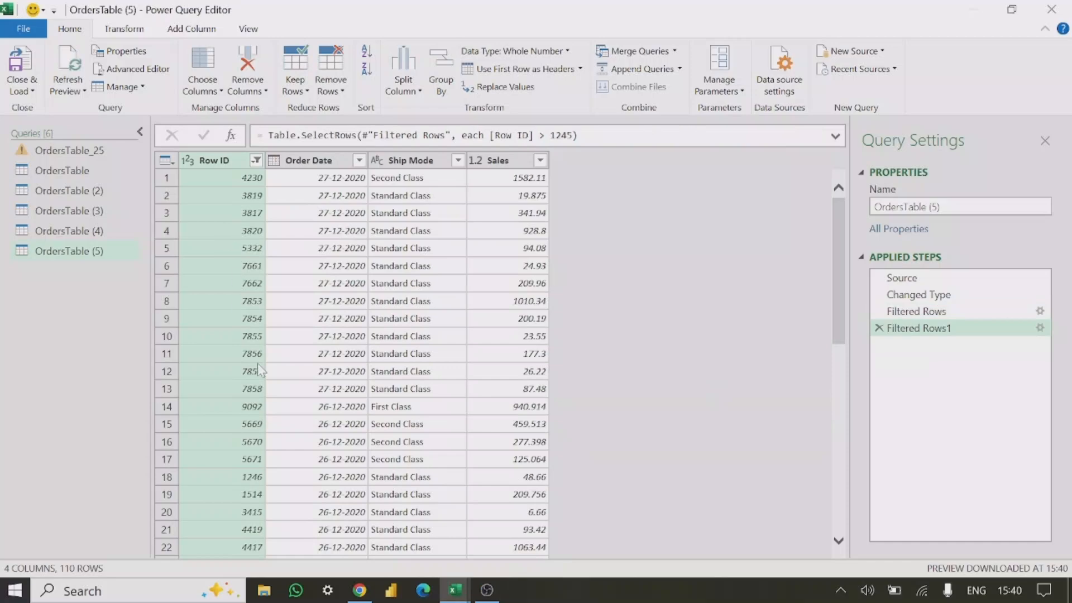
scroll(256, 363, down, 7)
scroll(230, 209, up, 7)
- Clear the Row ID filter and keep only rows whose Row ID is greater than or equal to 2000
click(256, 161)
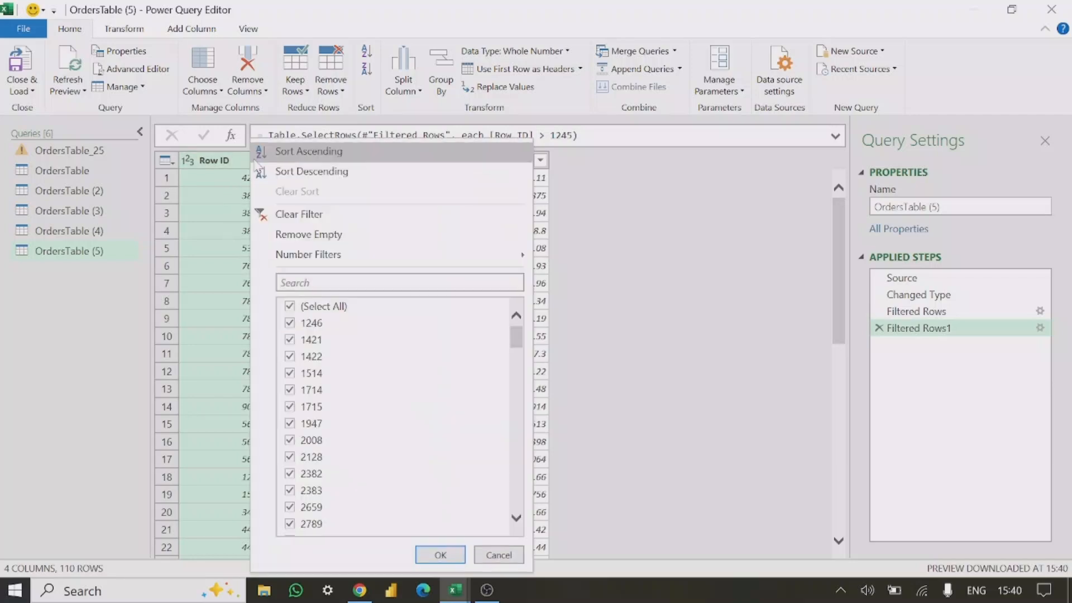
click(305, 214)
click(257, 161)
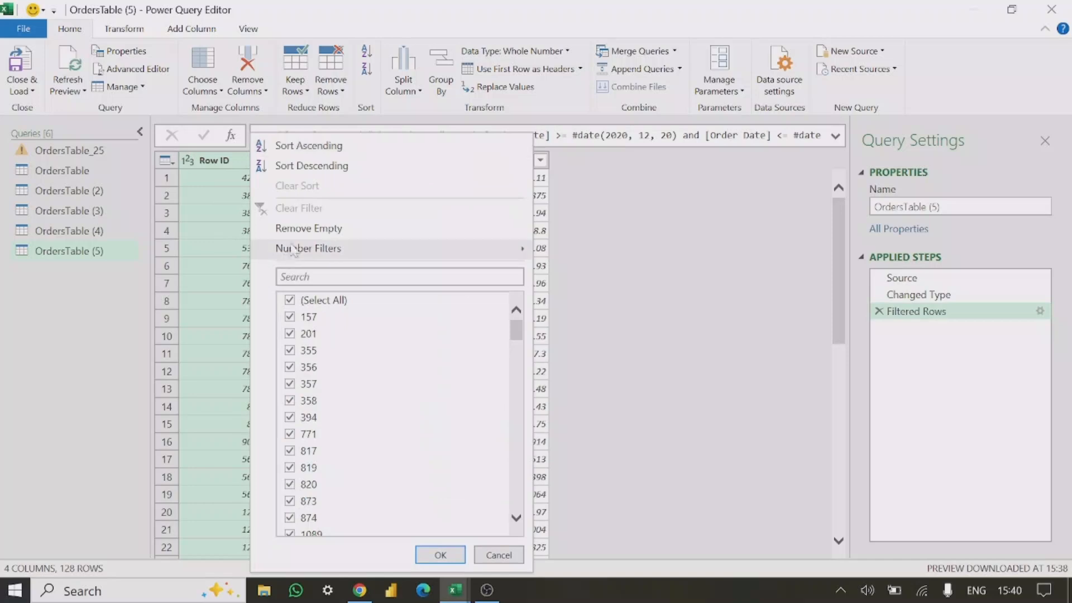
mouse_move(425, 252)
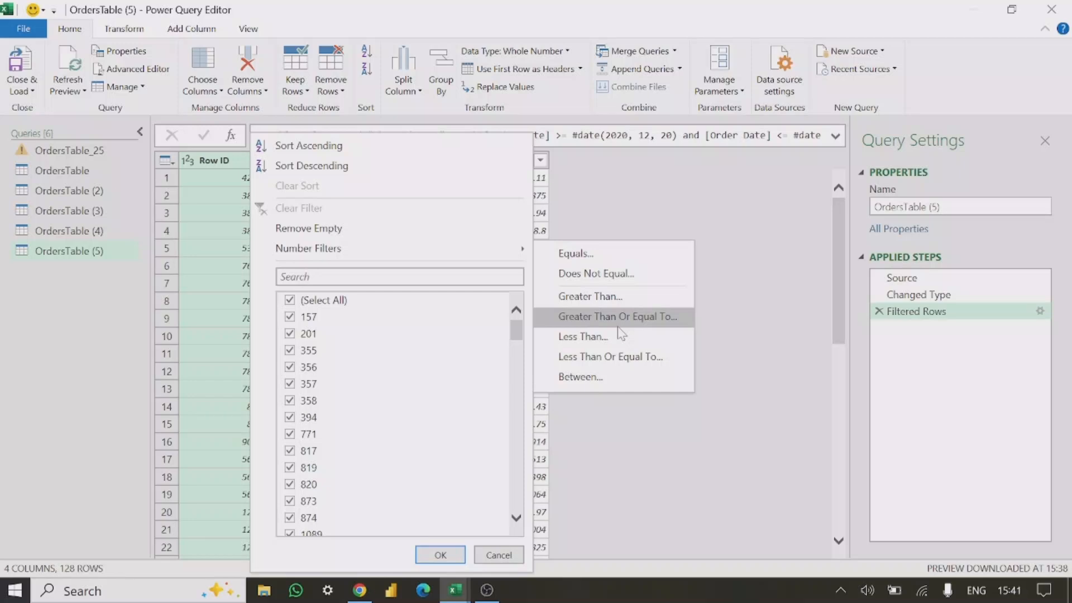
click(604, 318)
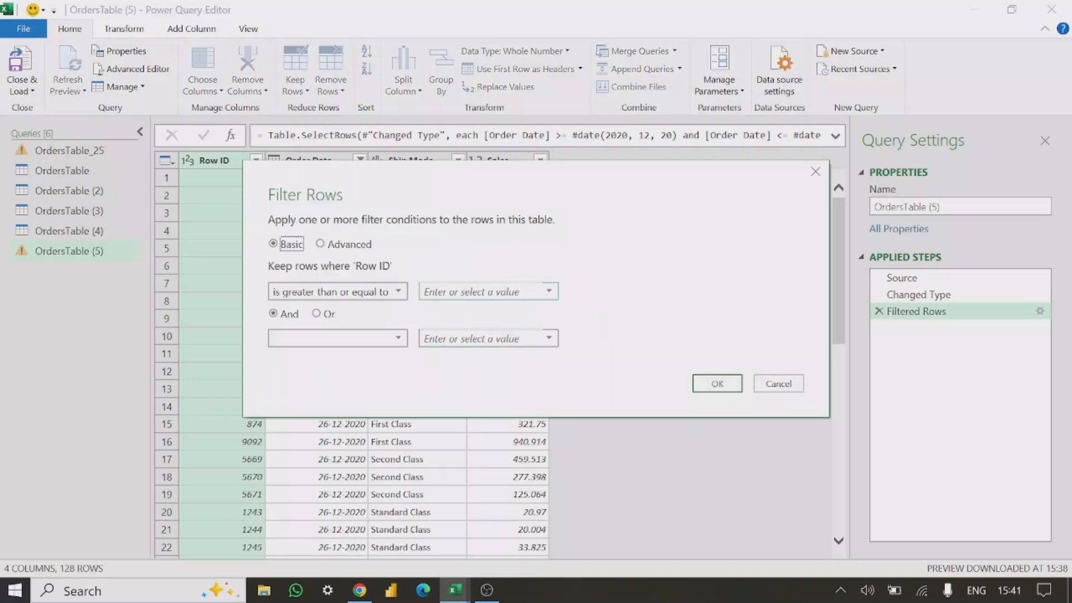
click(549, 291)
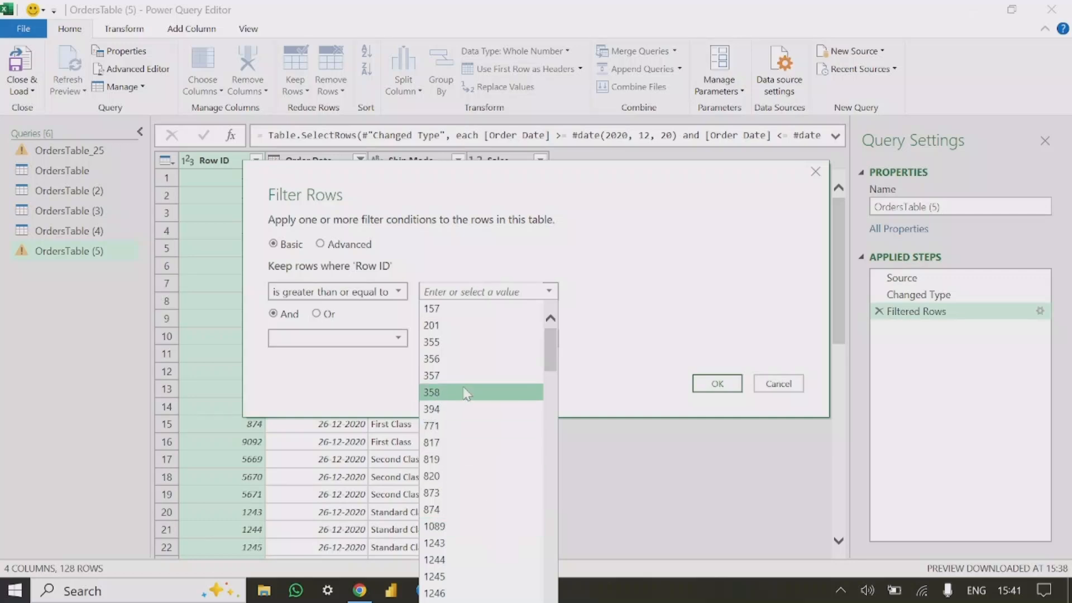
scroll(469, 486, down, 20)
scroll(452, 496, down, 7)
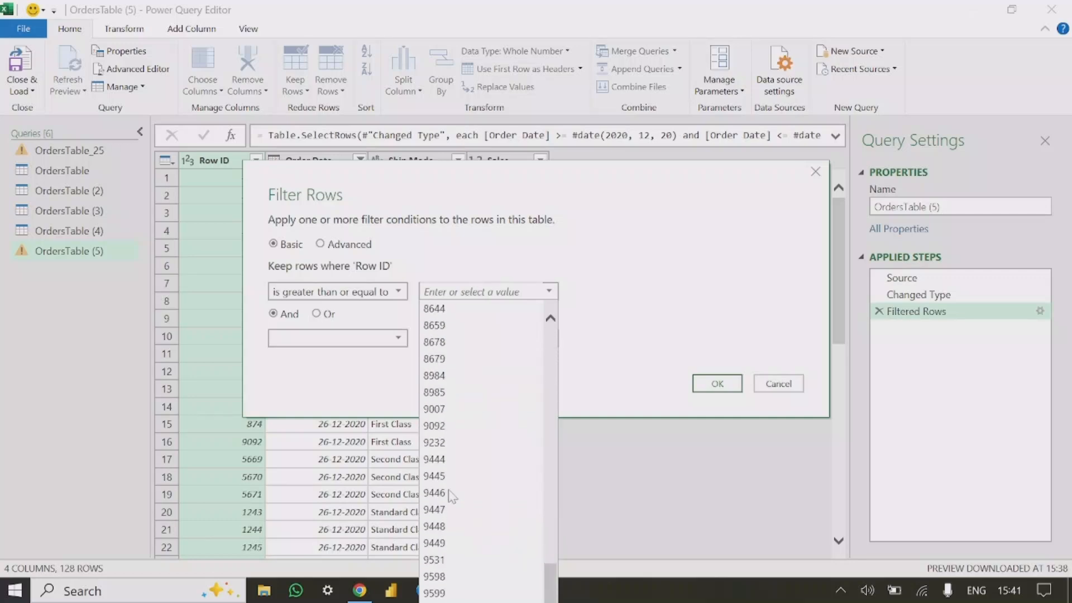
click(672, 308)
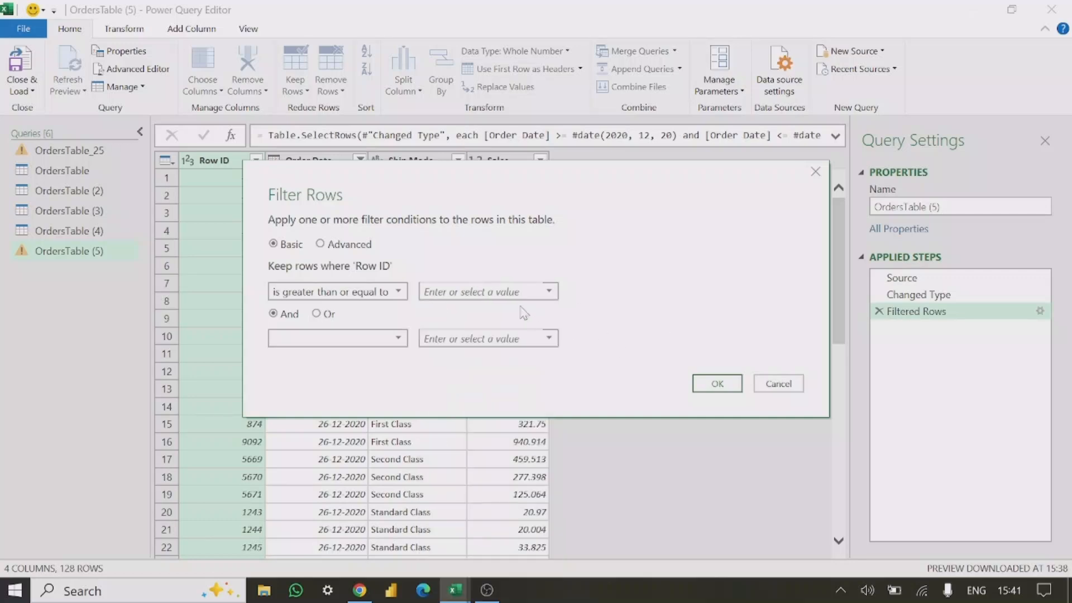
click(485, 291)
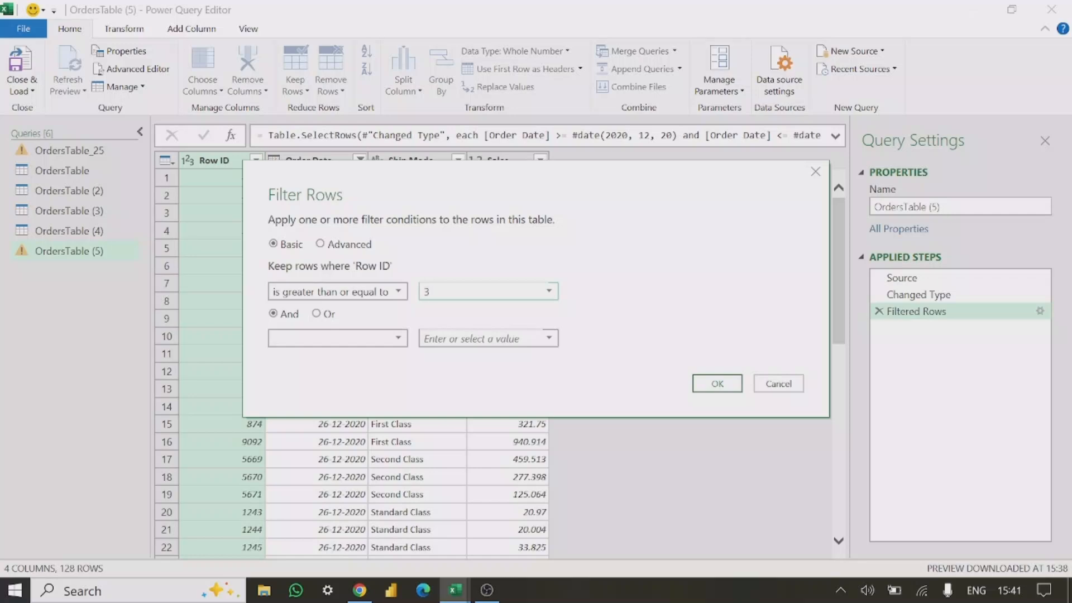
text(2000)
click(731, 385)
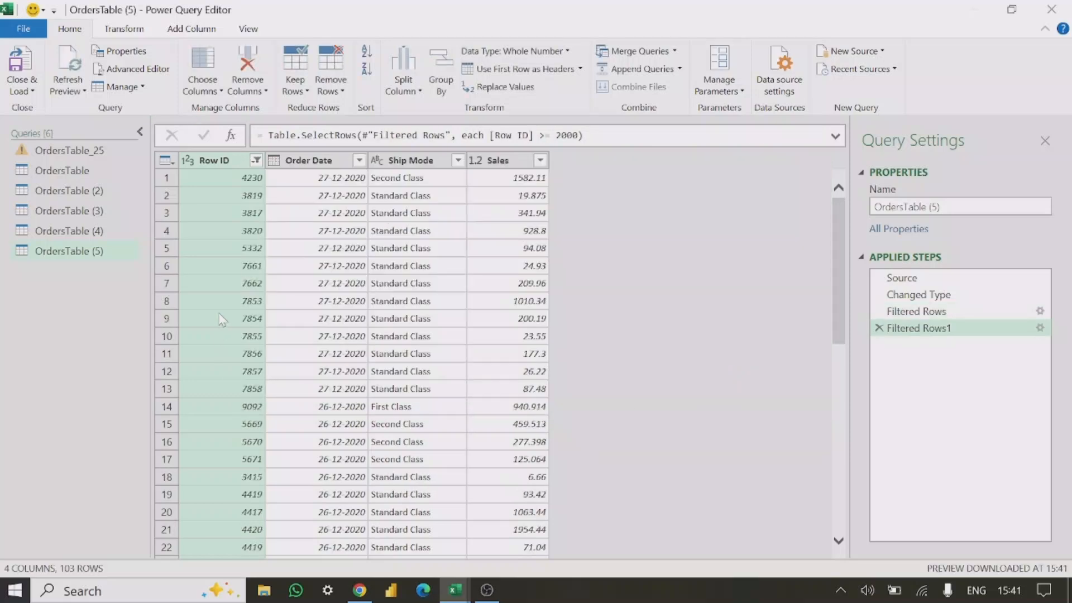
- Go through the filtered Row ID values from the first row to check them against the 2000 minimum
click(254, 234)
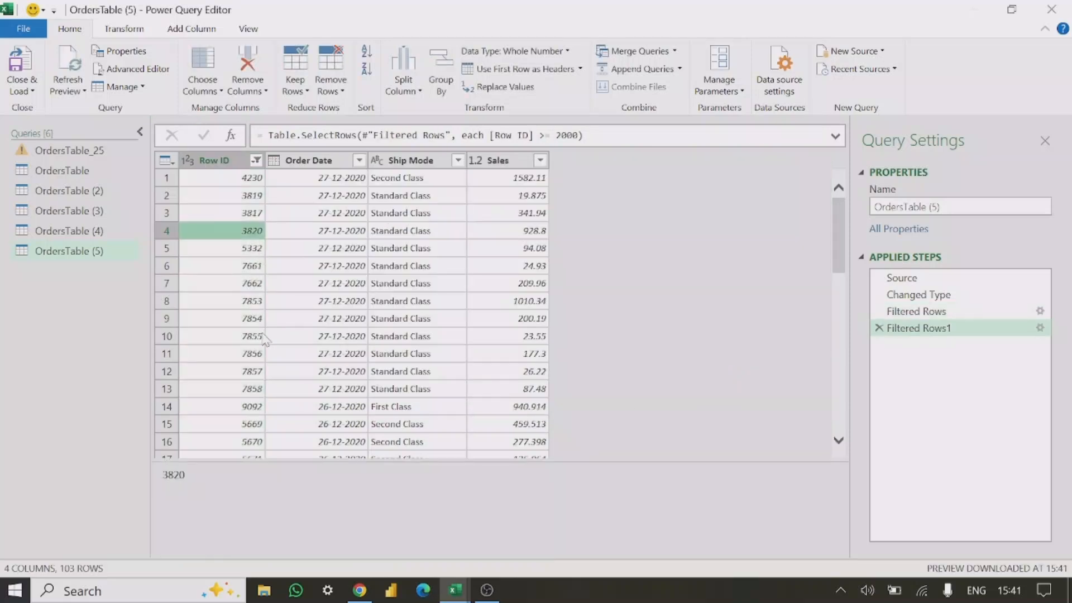
click(237, 180)
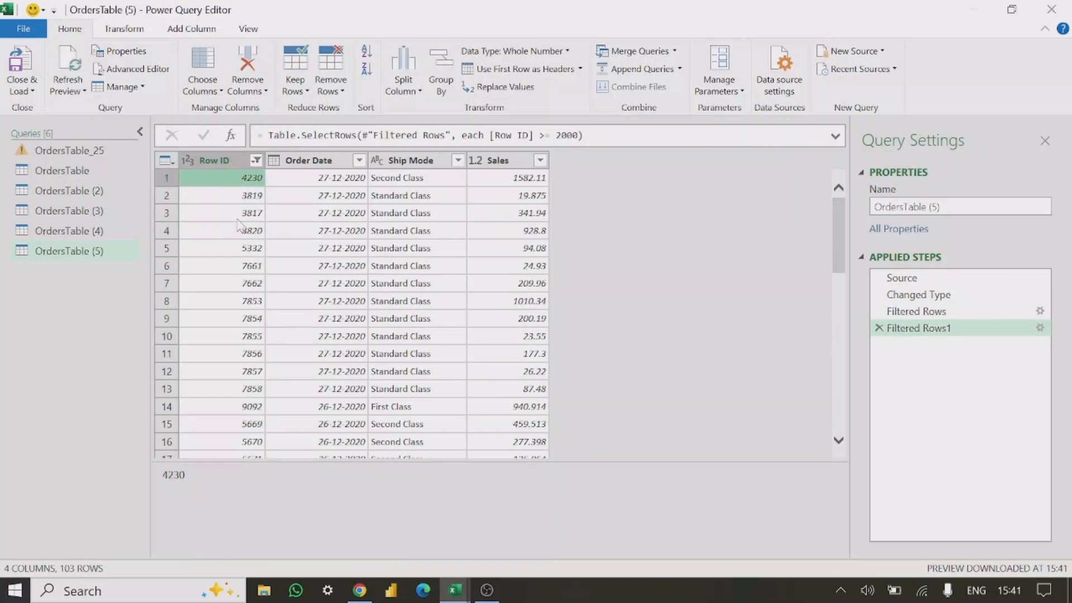
key(Down)
key(Down)
key(Down)
key(Down)
key(Down)
key(Down)
key(Down)
key(Down)
key(Down)
key(Down)
key(Down)
key(Down)
key(Down)
key(Down)
key(Down)
key(Down)
key(Down)
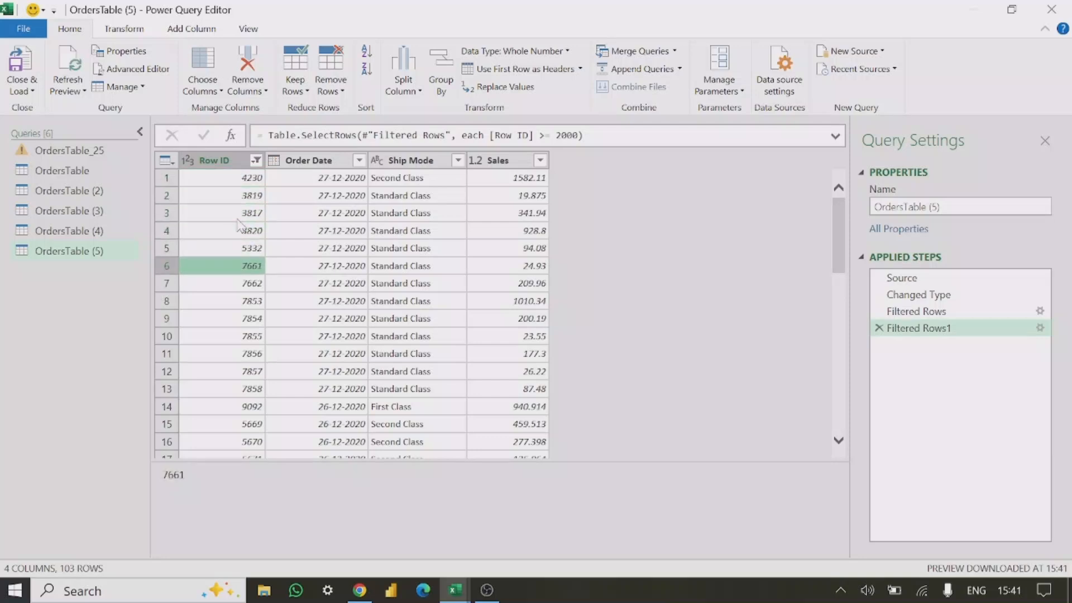
key(Down)
key(Down)
key(Down)
key(Down)
key(Down)
key(Down)
key(Down)
key(Down)
key(Down)
key(Down)
key(Down)
key(Down)
key(Down)
key(Down)
key(Down)
key(Down)
key(Down)
key(Down)
key(Down)
key(Down)
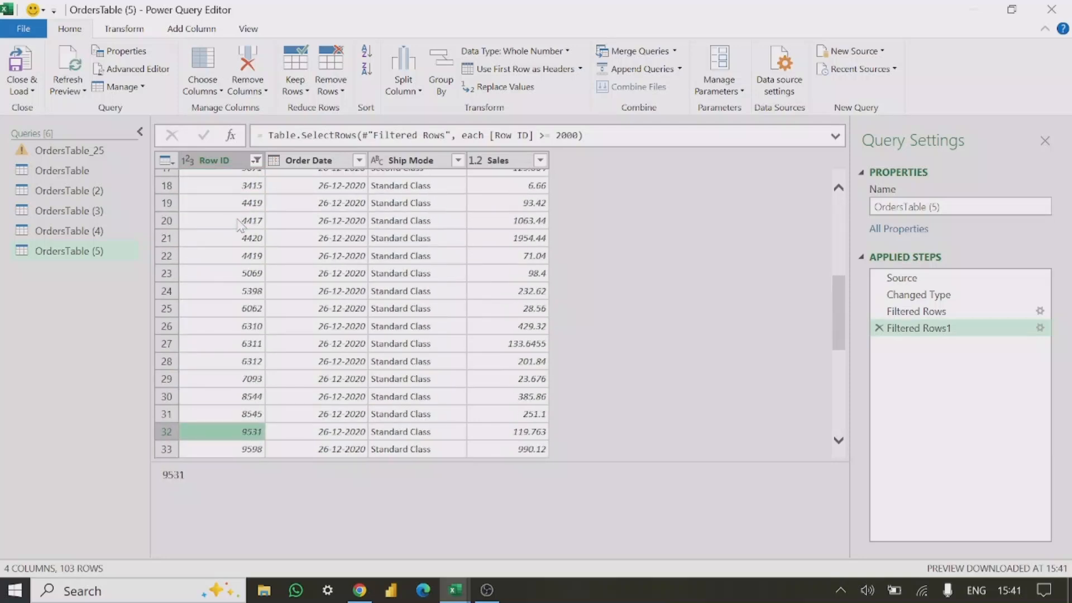
key(Down)
key(Down)
key(Down)
key(Down)
key(Down)
key(Down)
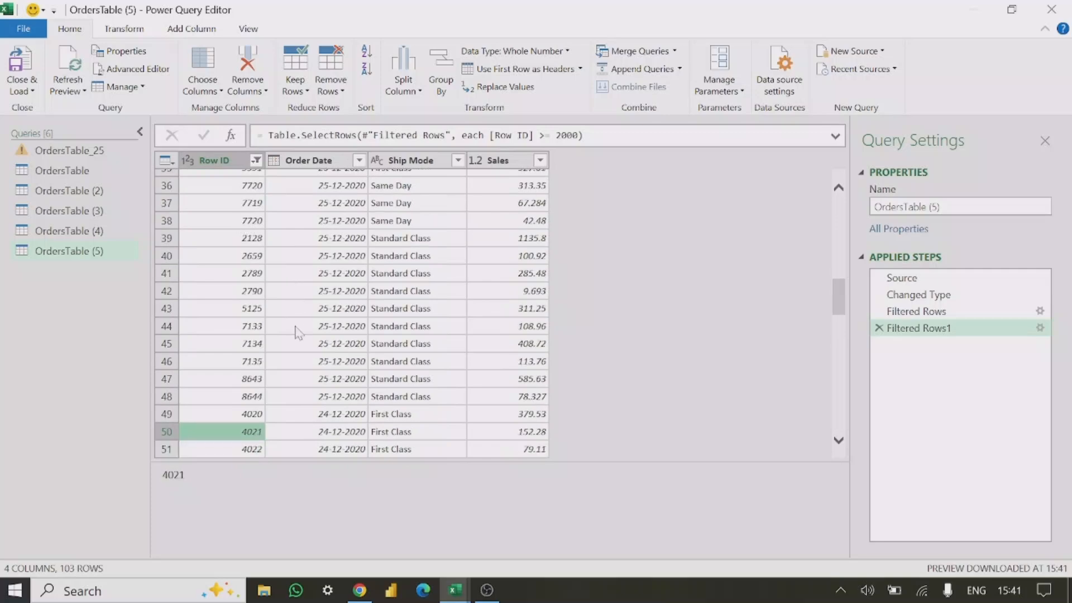
scroll(296, 330, up, 12)
- Clear the greater-than-or-equal filter from the Row ID column
click(249, 161)
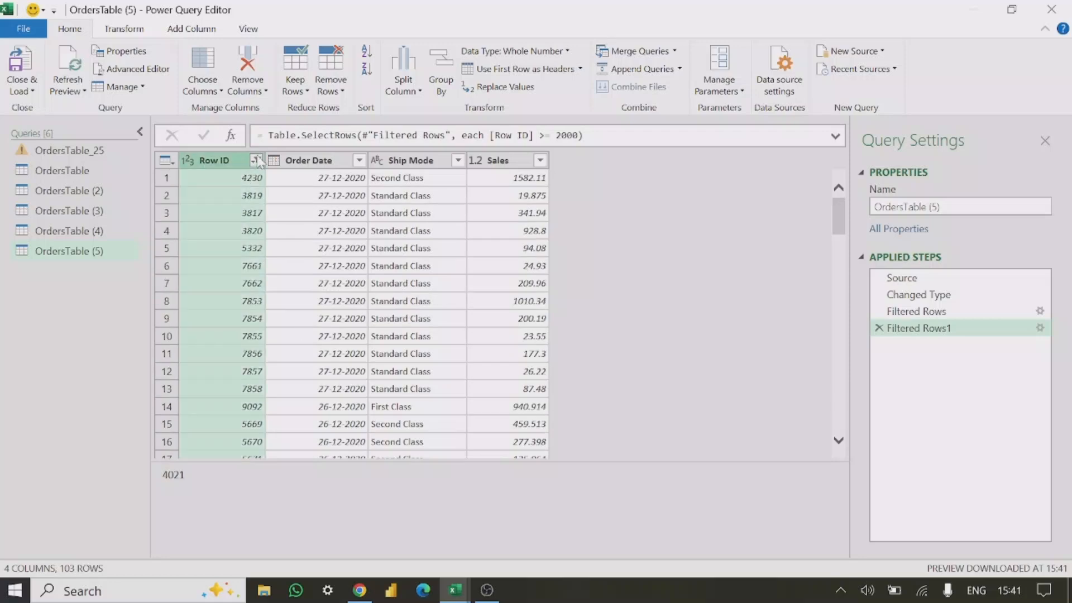
click(256, 161)
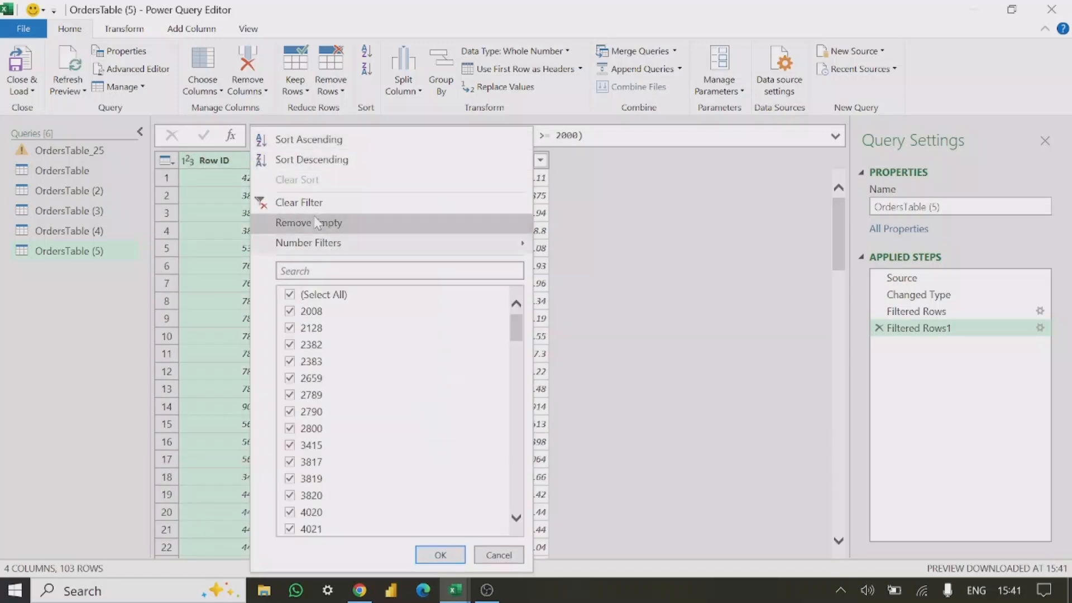
click(296, 202)
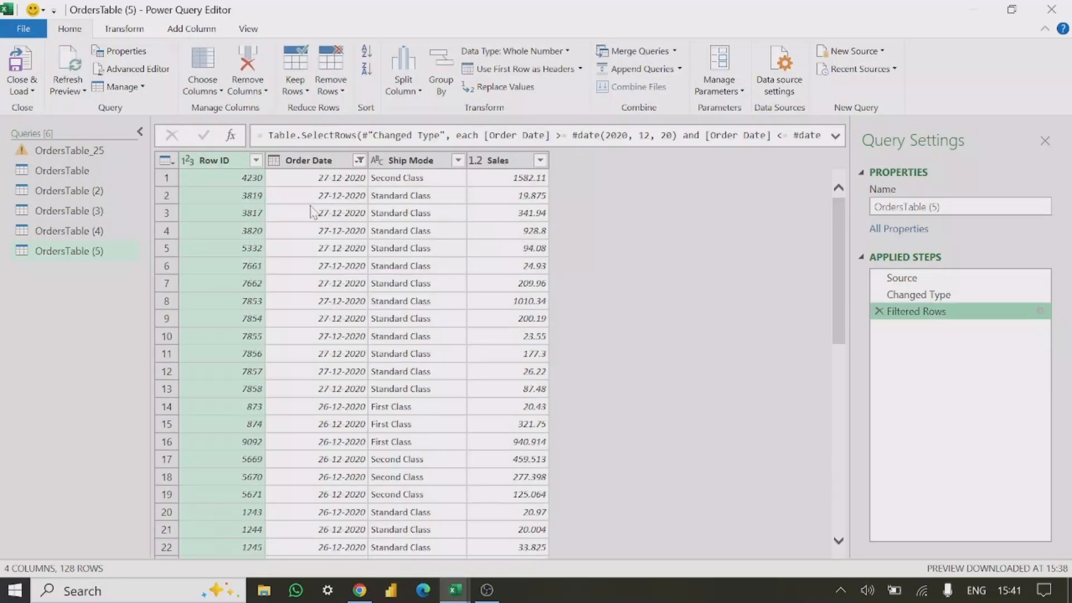
- View the number filter options for Row ID, the date filter options for Order Date, and the filter choices for Sales
click(256, 161)
mouse_move(330, 234)
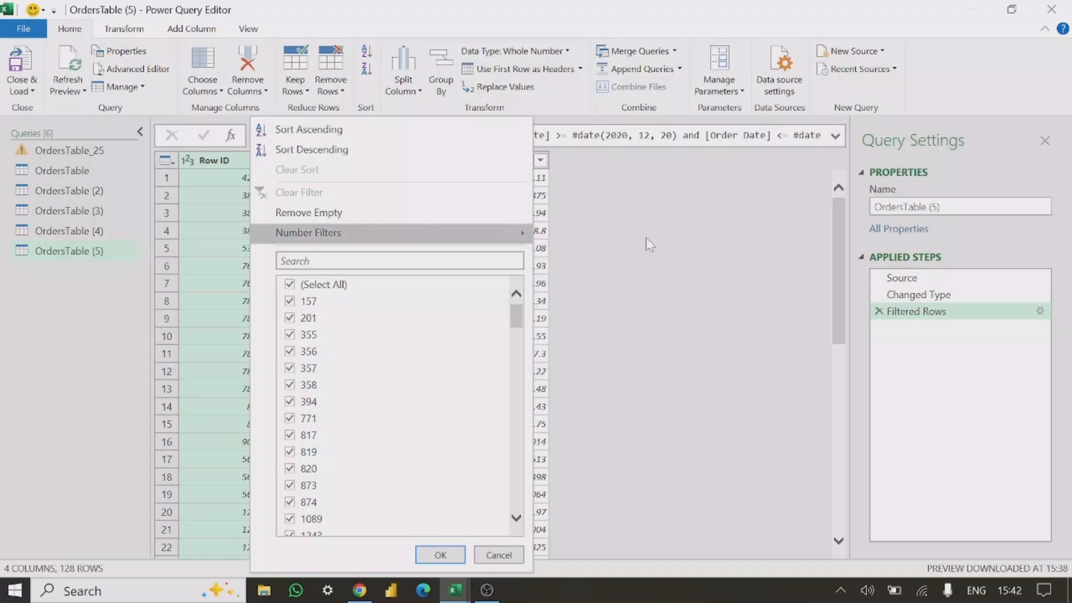
click(646, 240)
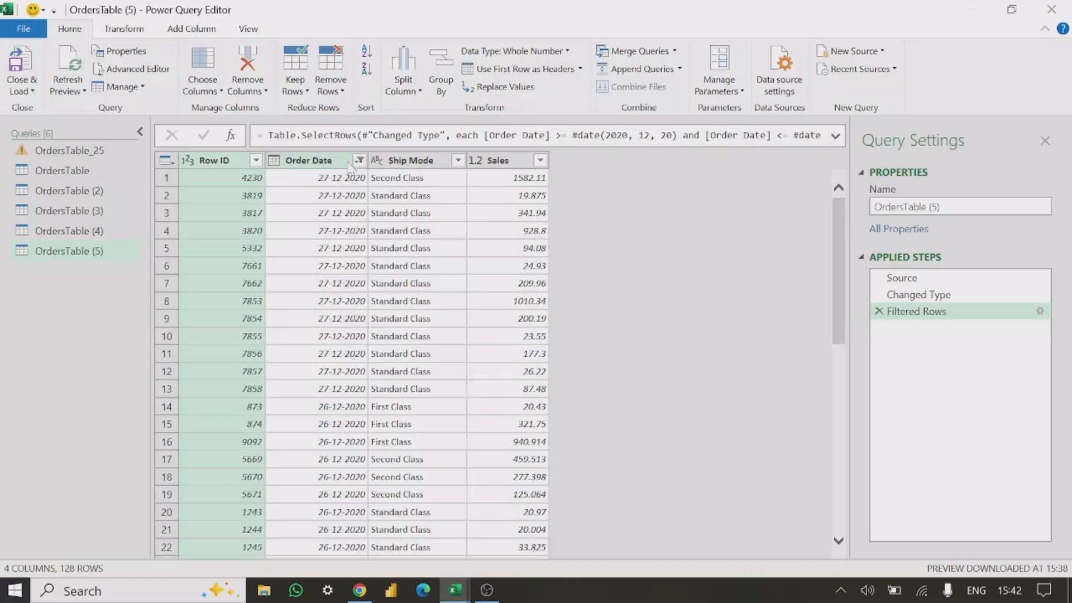
click(359, 161)
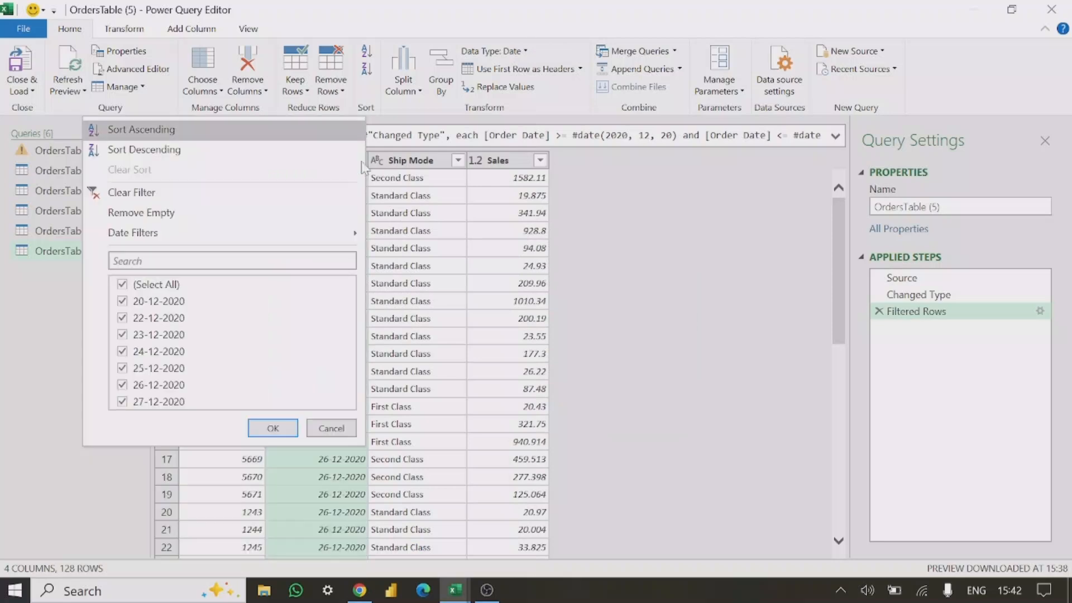
mouse_move(166, 242)
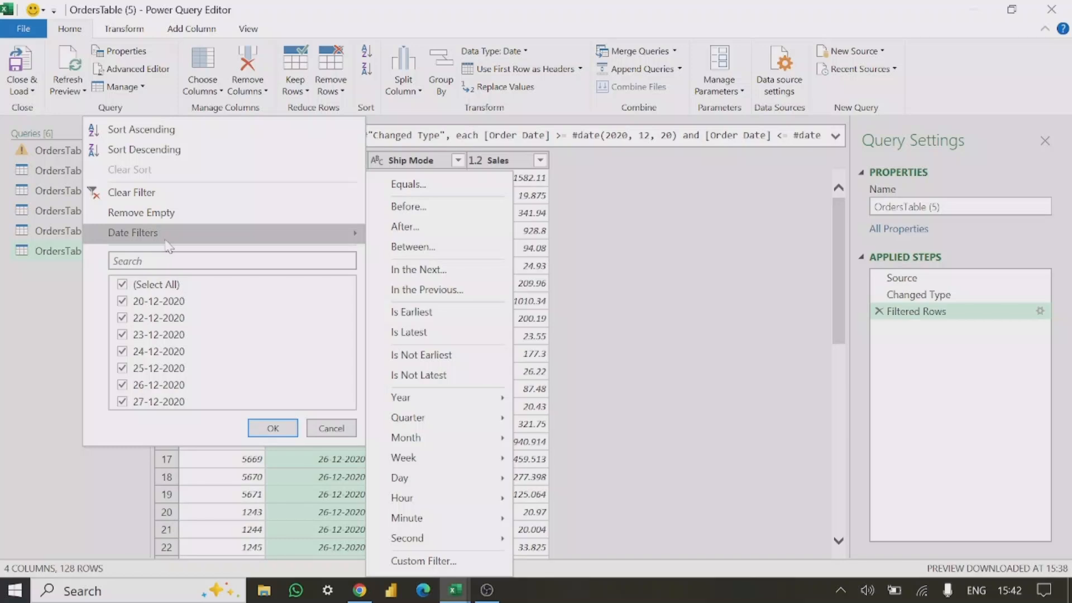
click(624, 287)
click(540, 161)
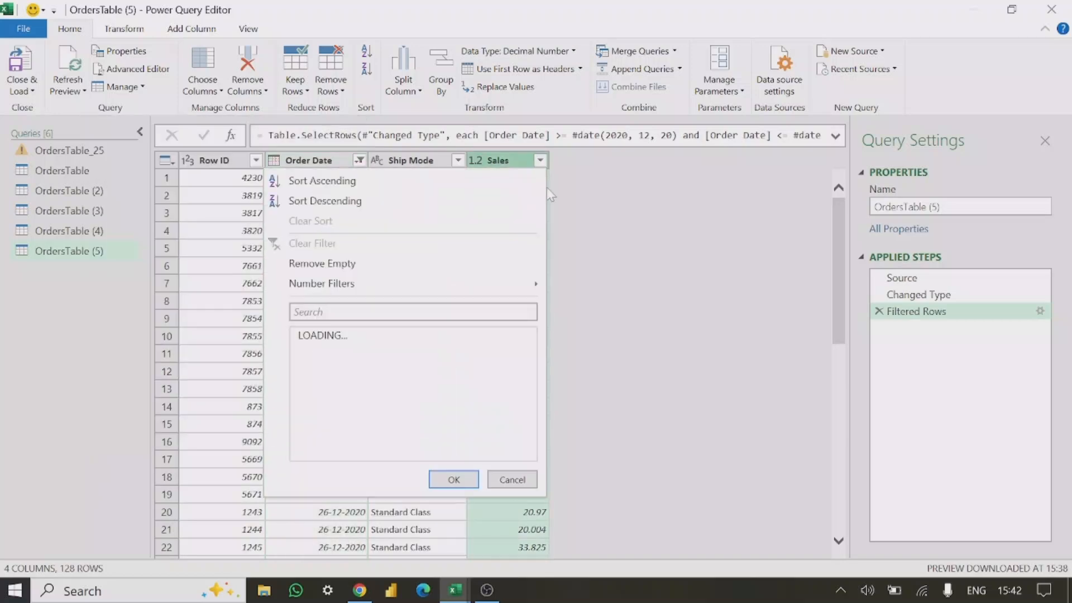
click(644, 303)
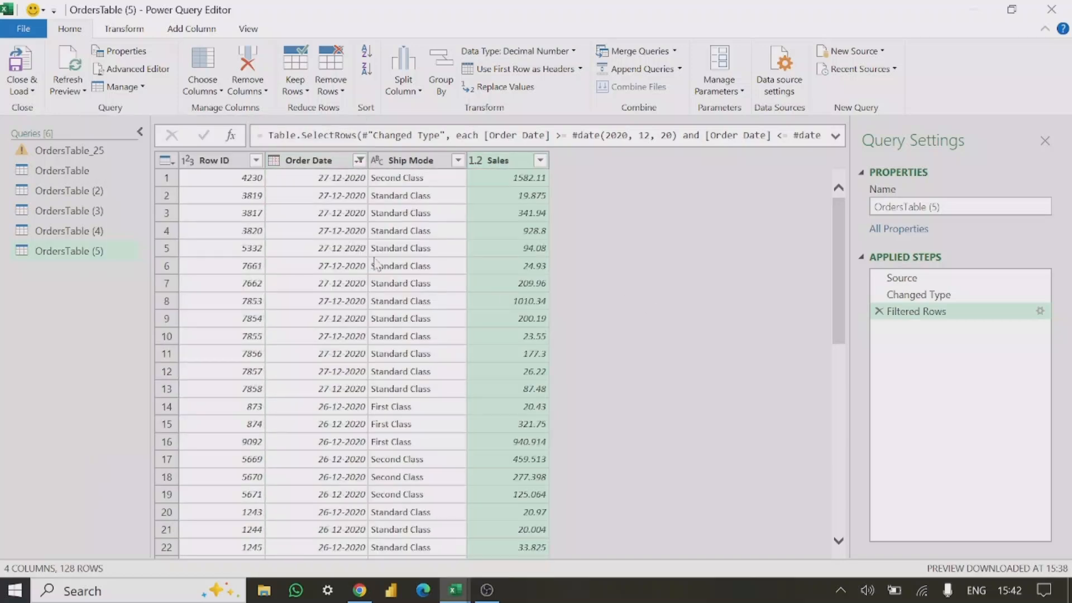
- Review the sort and filter choices for the Sales column and the options for closing and loading the query
click(540, 161)
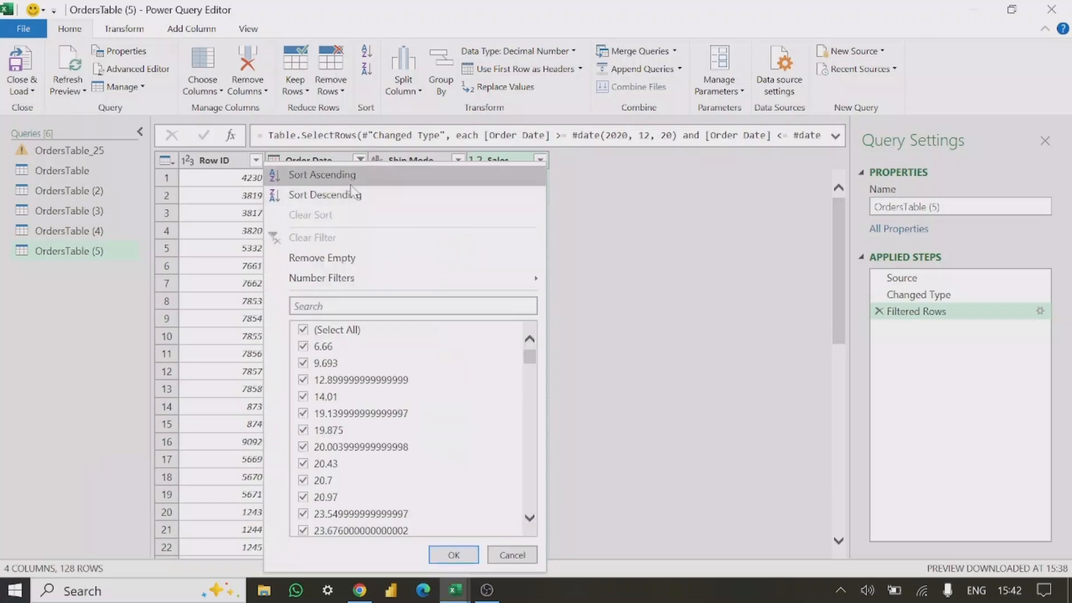
click(660, 282)
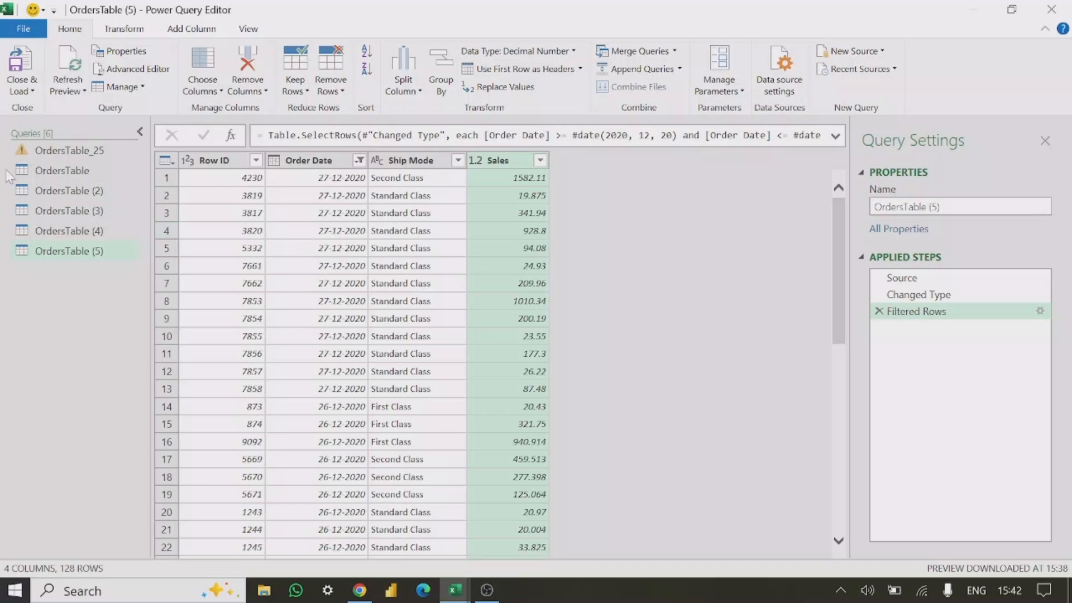
click(23, 90)
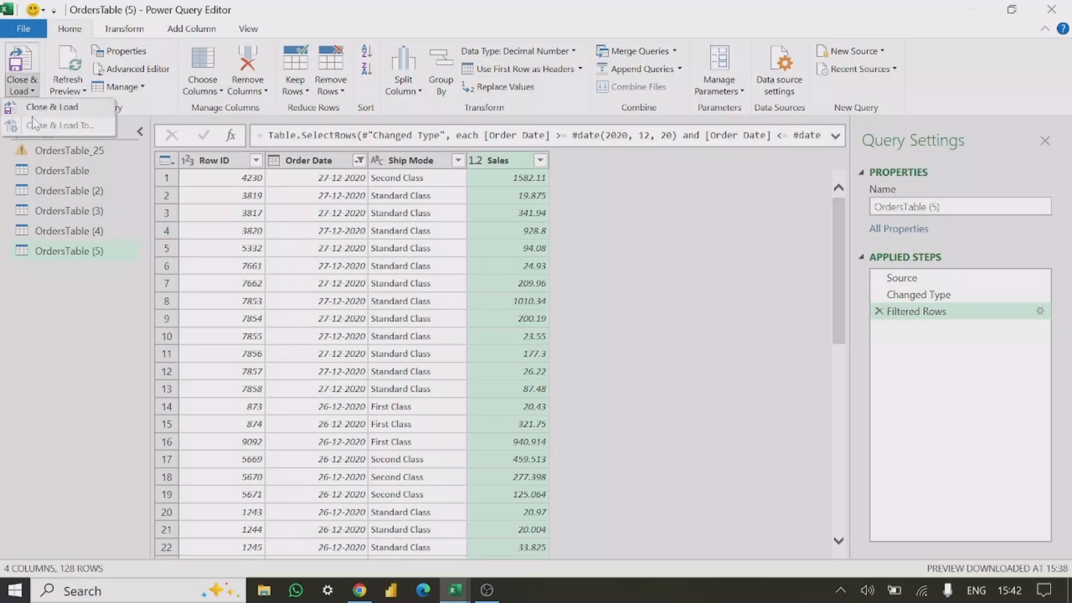
click(614, 272)
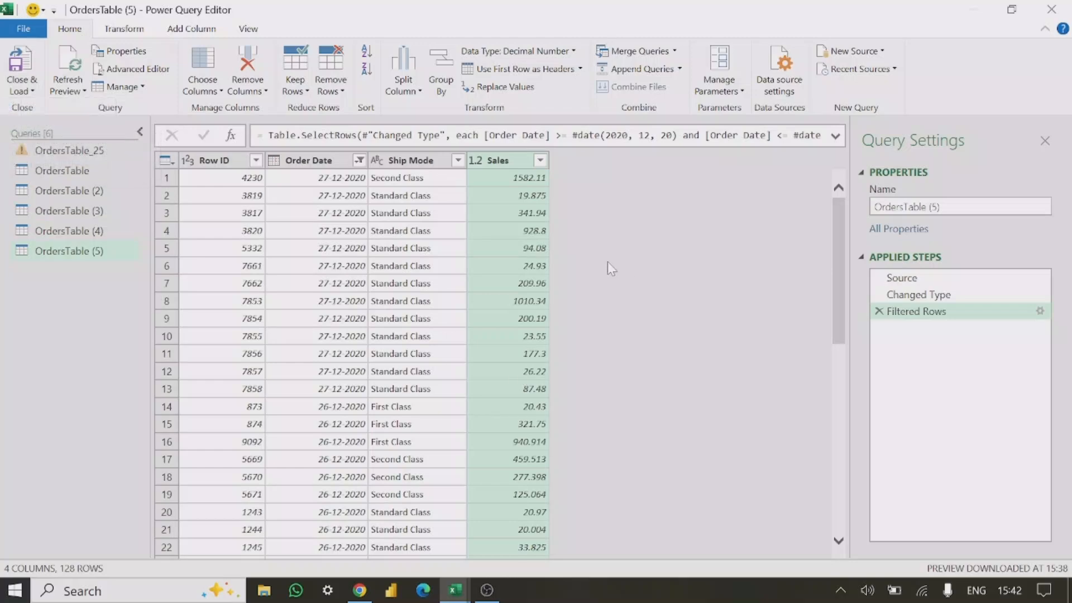
- Close the query editor and return to the Sort and Filter sheet with the workbook queries list hidden
click(1048, 10)
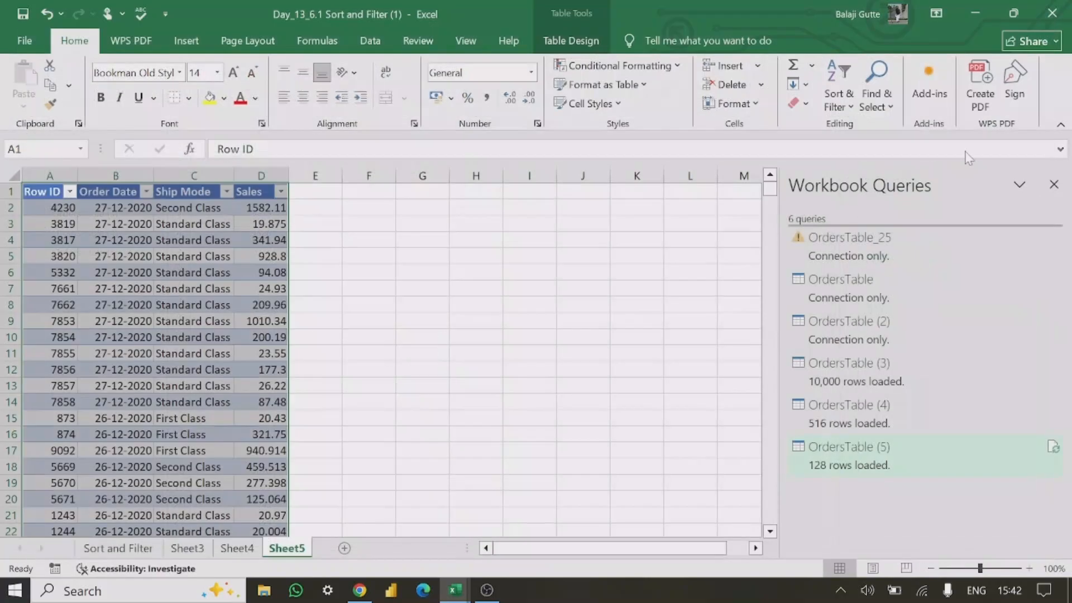
click(109, 550)
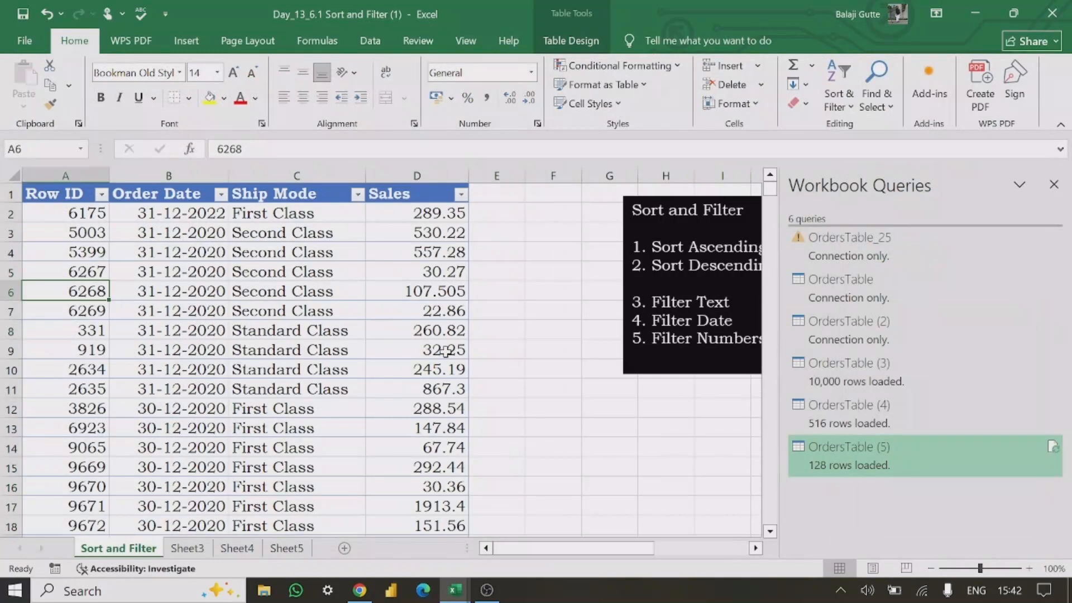
click(1054, 184)
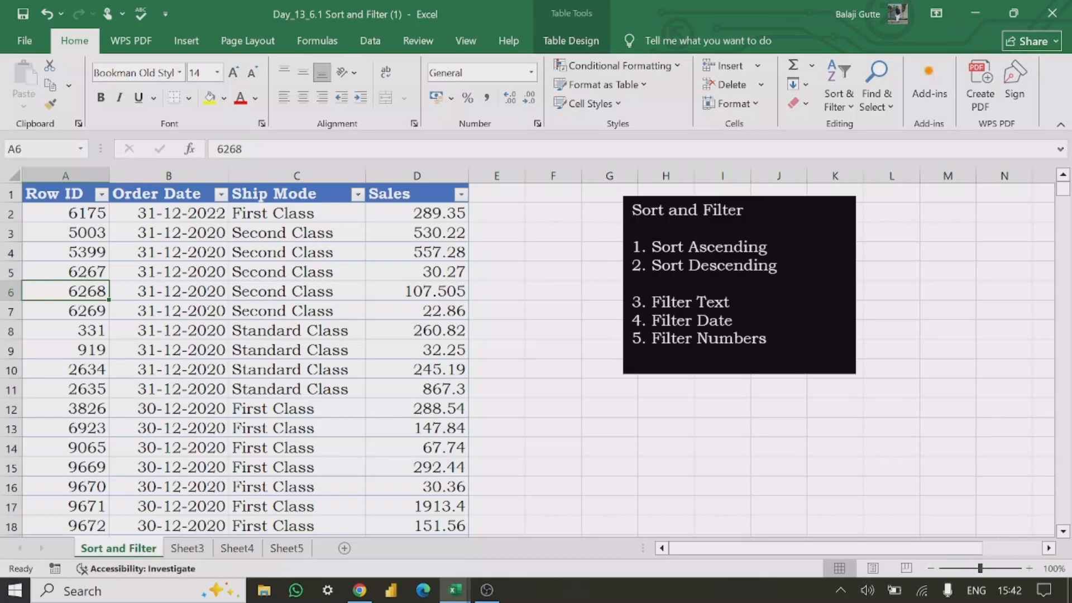
click(575, 429)
- Review the loaded query results on Sheet4 and Sheet3, ending back on the Sort and Filter sheet
click(237, 549)
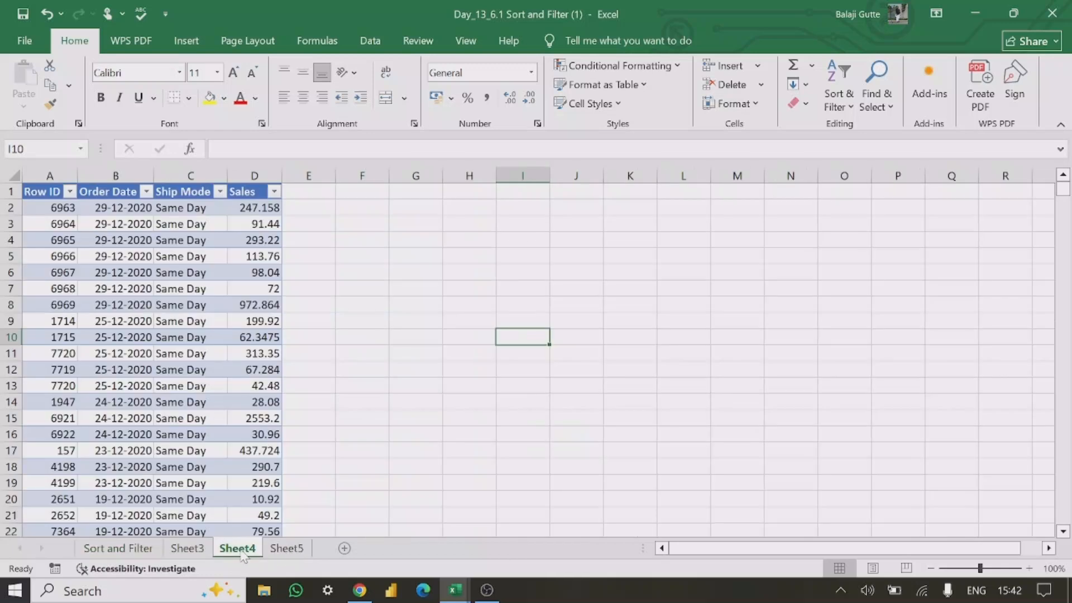
click(184, 548)
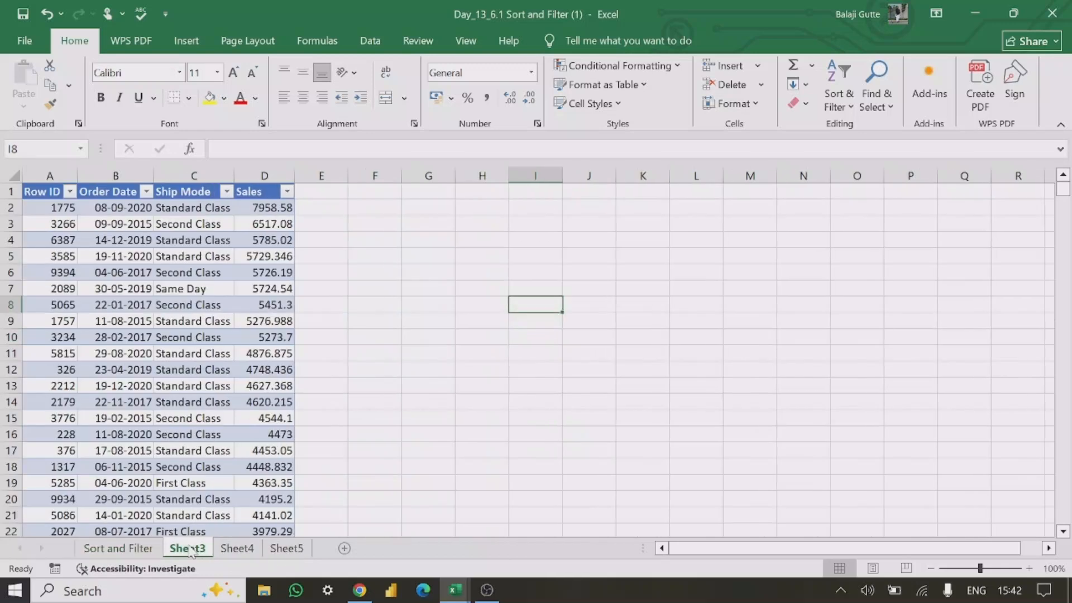
click(119, 549)
- Switch to the 5.3. Conditional Column workbook and display its Conditional Column1 sheet
click(456, 591)
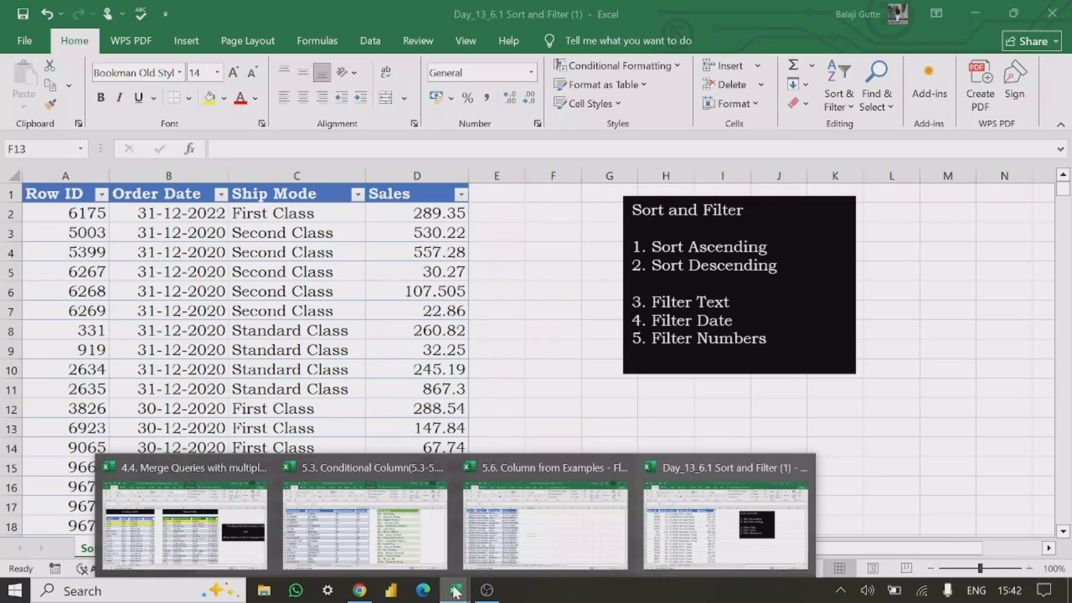
click(377, 529)
click(356, 407)
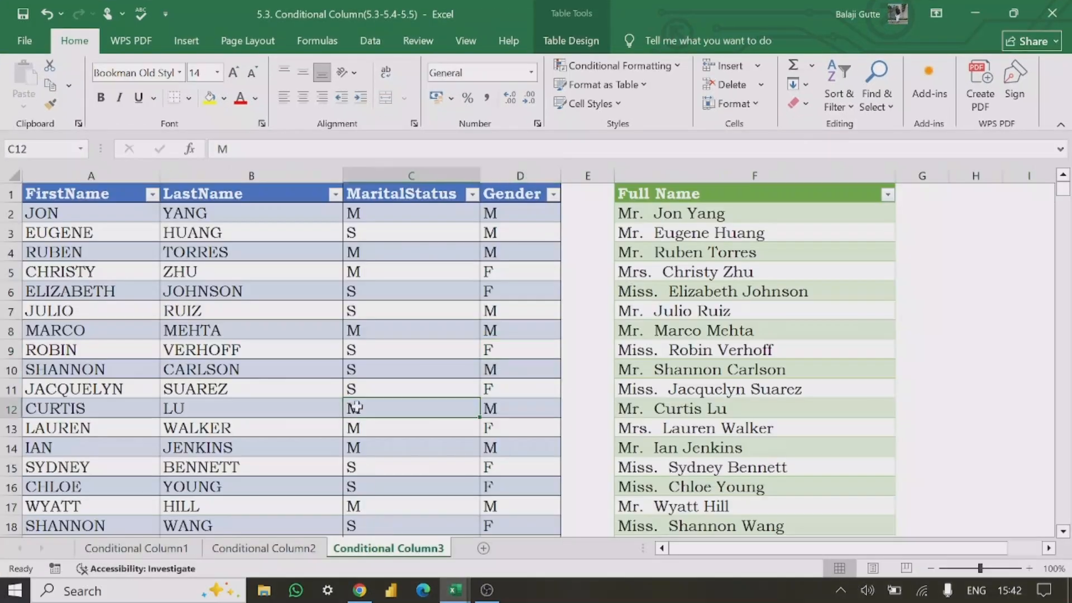
click(127, 551)
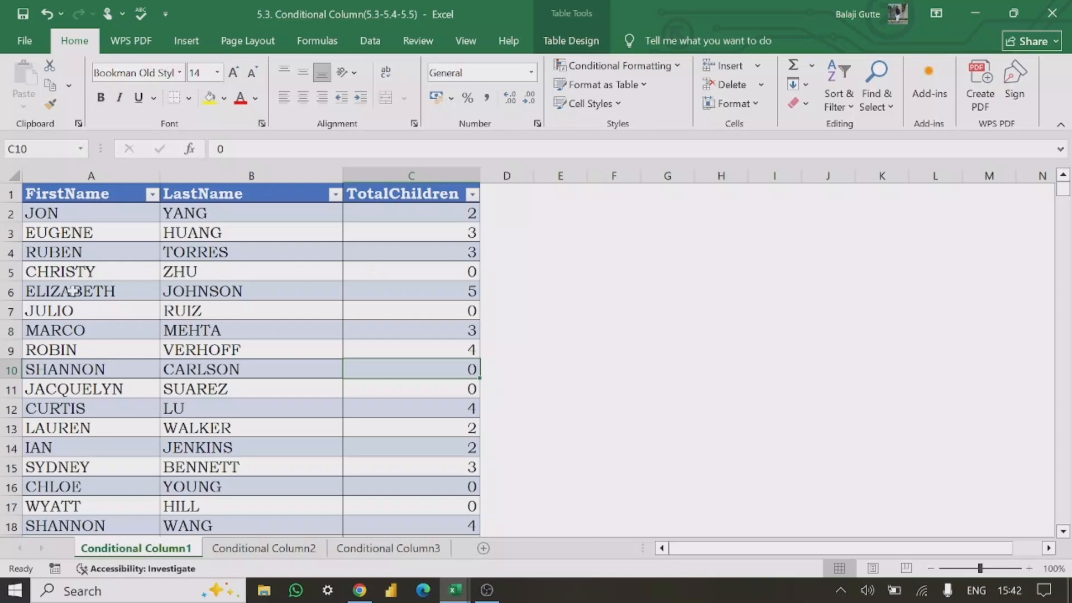
- Go through the FirstName, LastName and TotalChildren cells in row 3 of the table
click(66, 234)
click(219, 230)
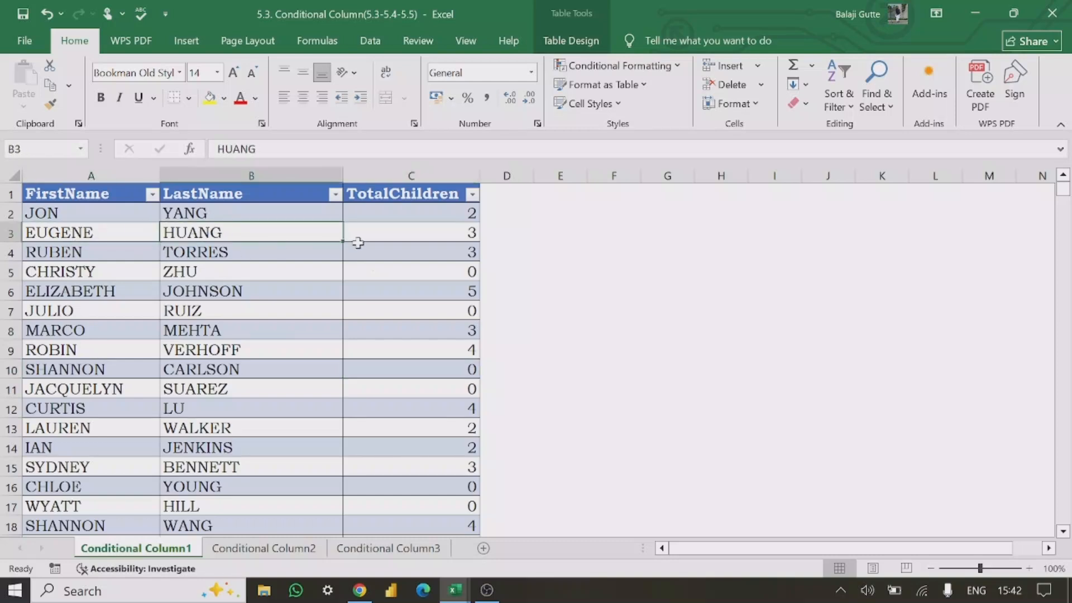
click(419, 226)
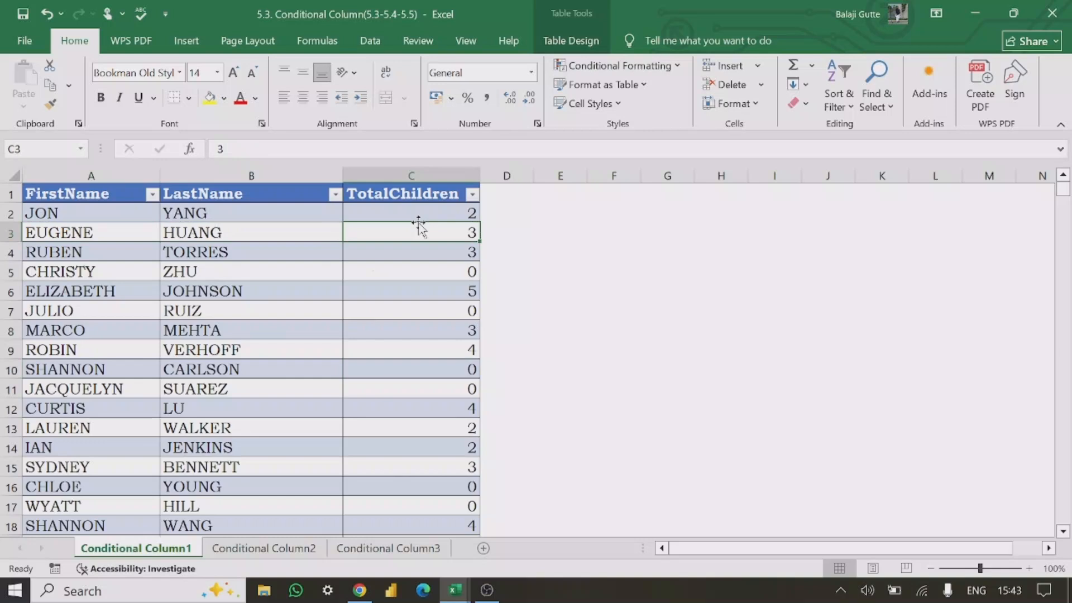
key(Right)
key(Left)
key(Left)
key(Left)
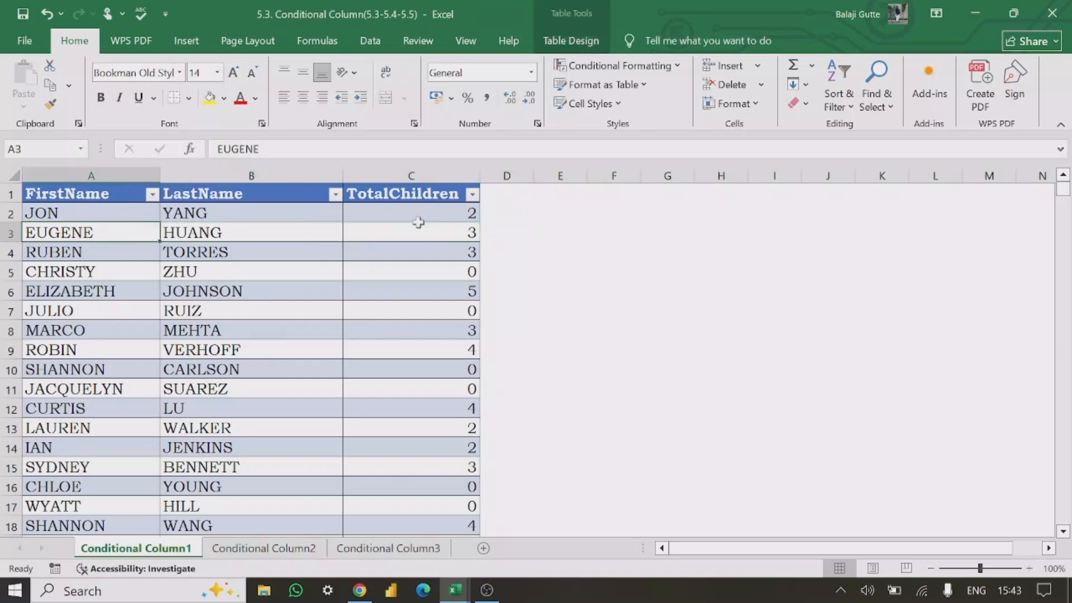
key(Right)
key(Right)
key(Left)
key(Left)
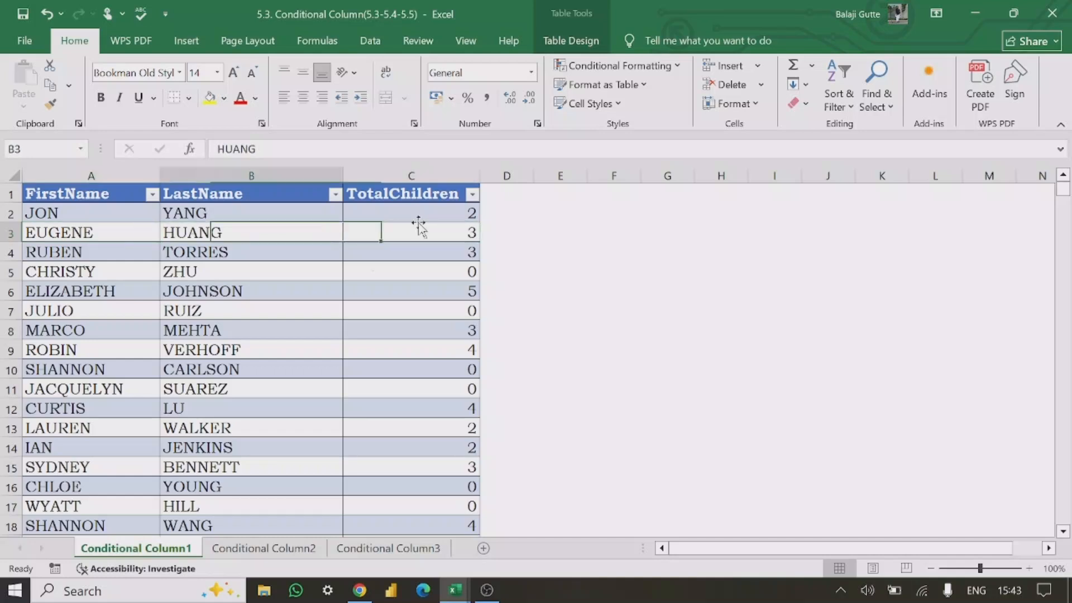
- Examine the name columns and the TotalChildren values in the table on the Conditional Column1 sheet
key(Up)
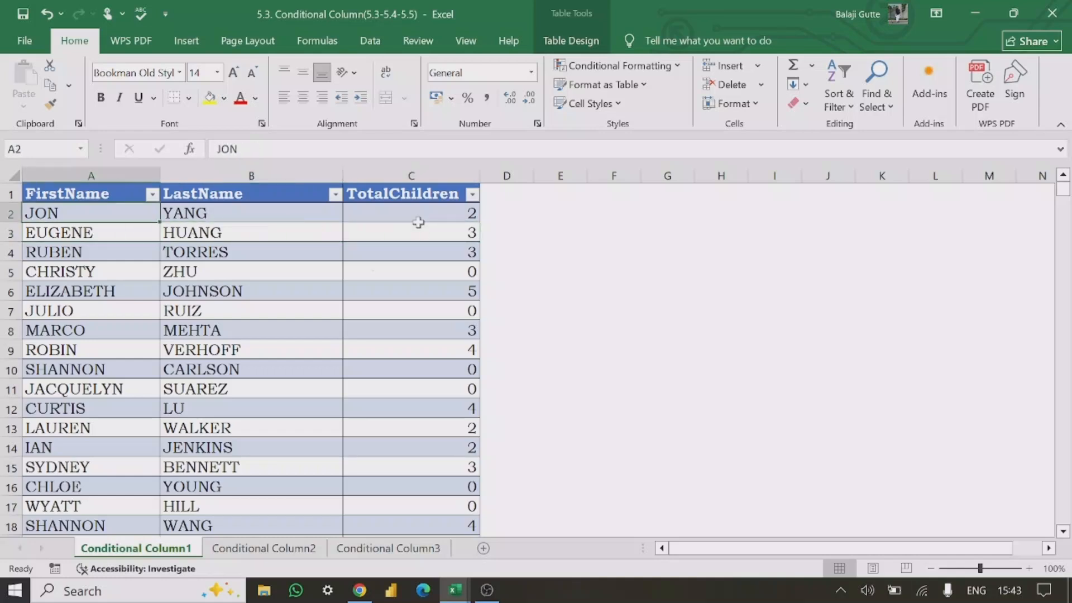
key(Right)
key(Left)
key(Right)
key(Right)
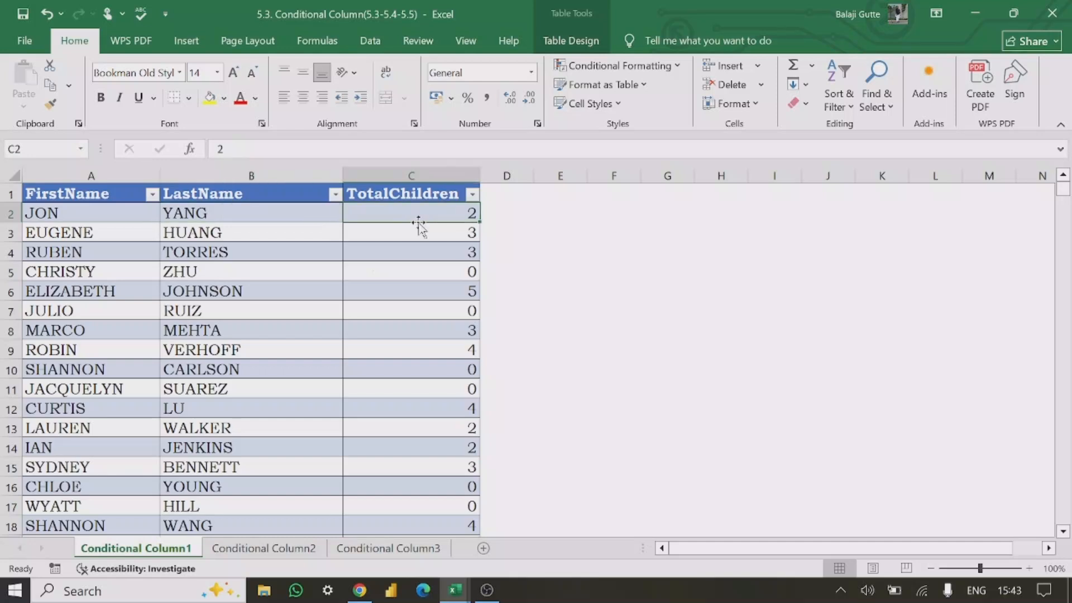
key(Down)
key(Down)
key(Down)
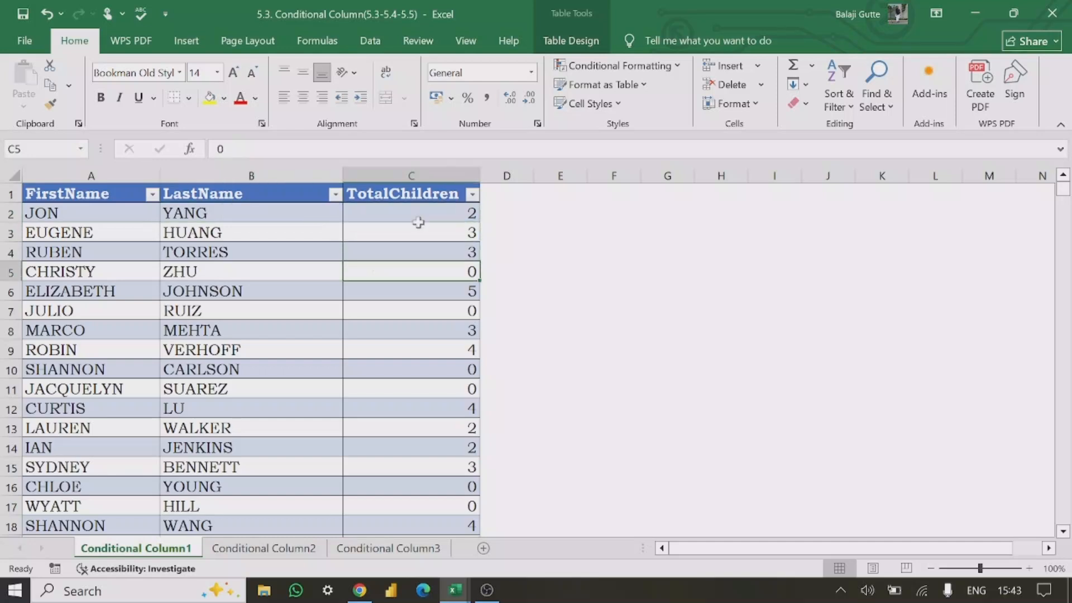
key(Down)
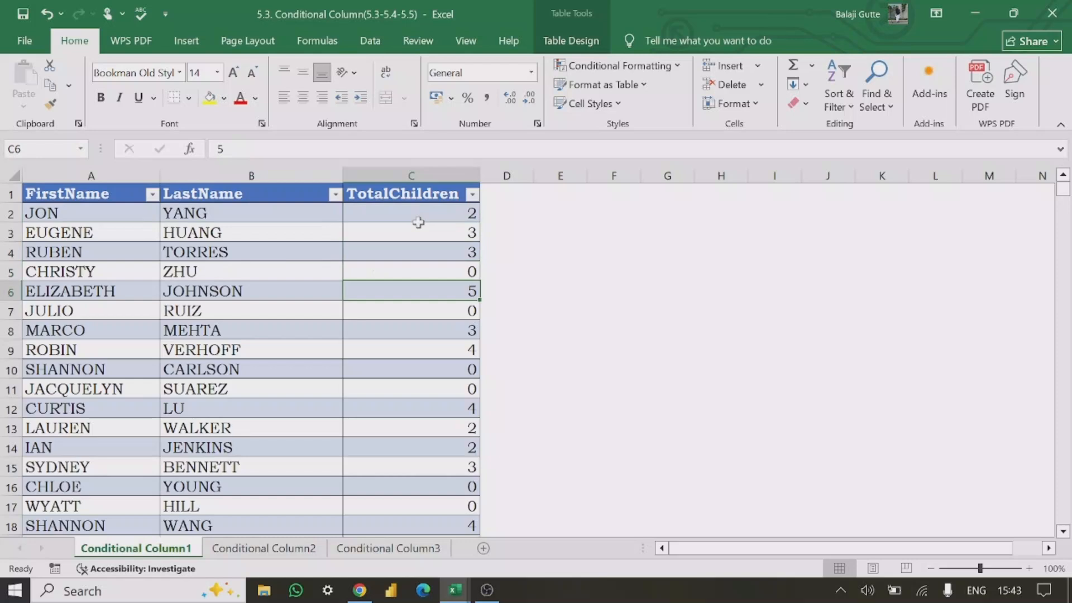
key(Up)
key(Up)
key(Up)
key(Up)
key(Up)
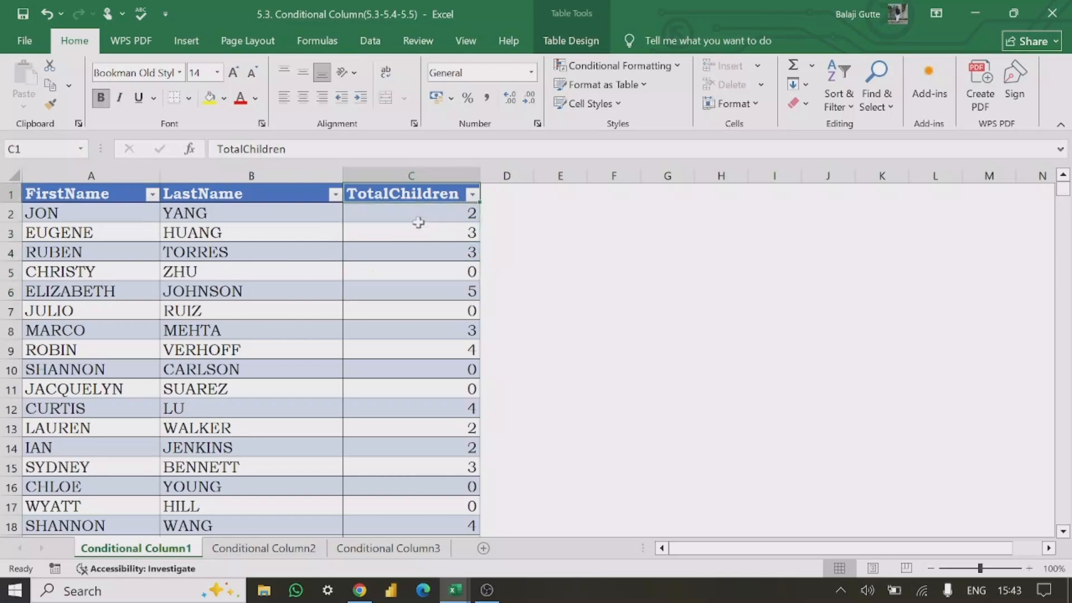
key(Right)
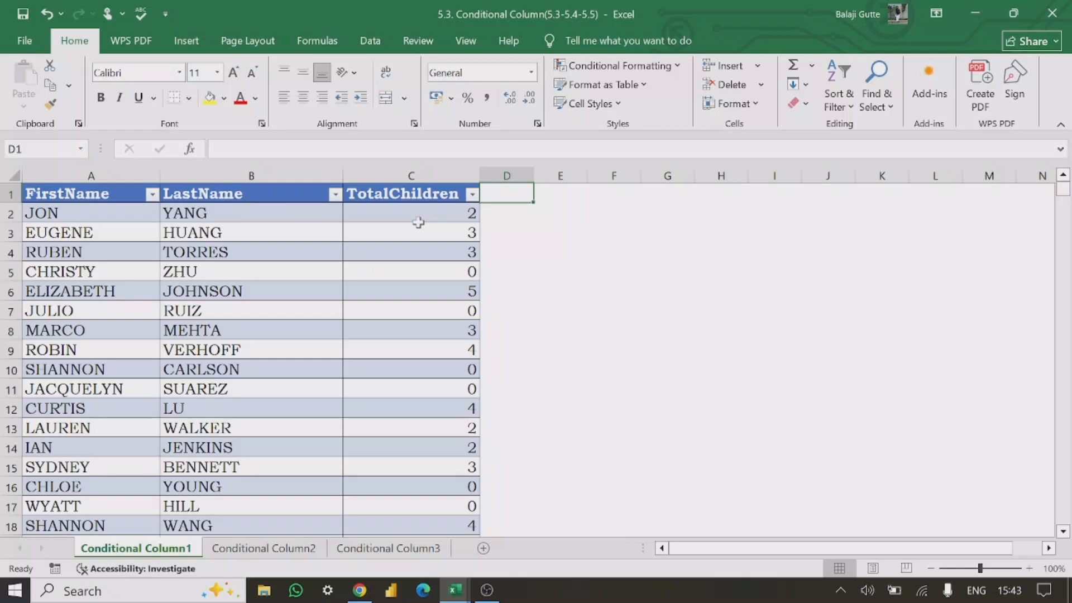
key(Left)
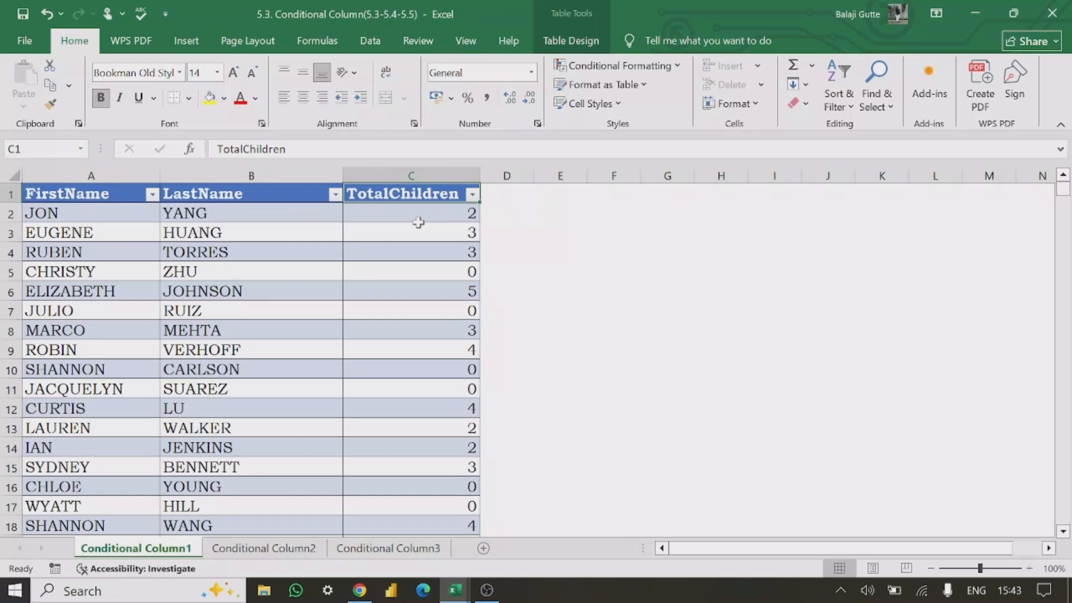
key(Down)
key(Down)
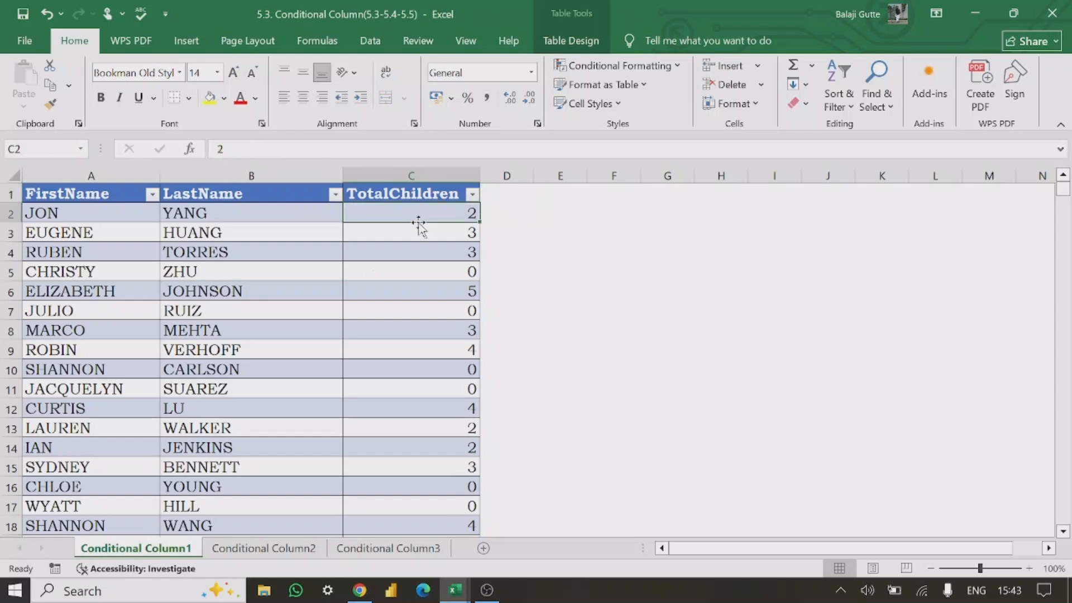
key(Up)
key(Left)
key(Left)
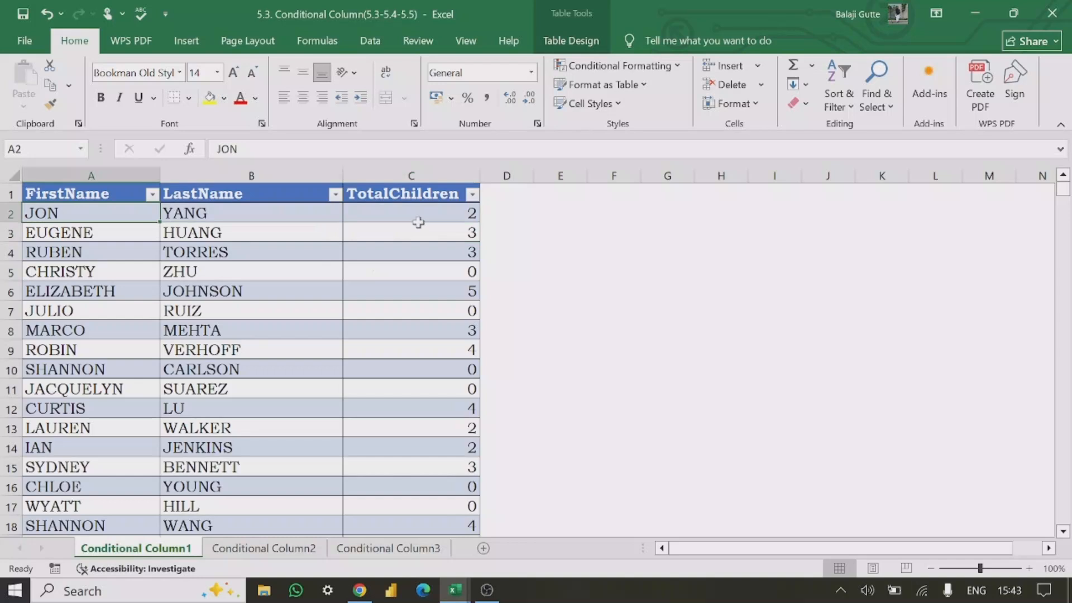
key(Right)
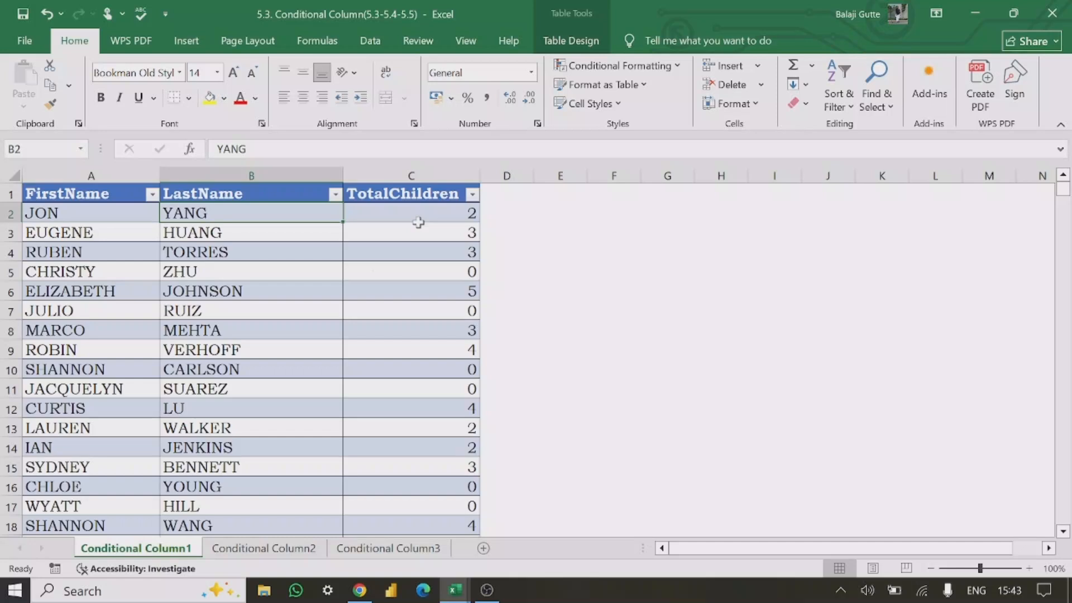
key(Right)
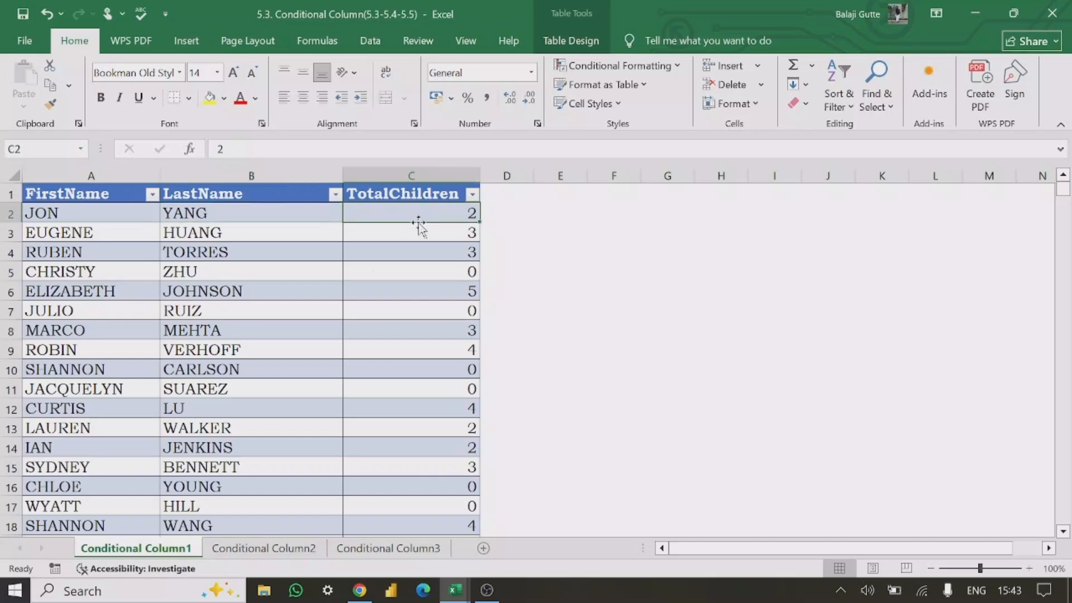
key(Right)
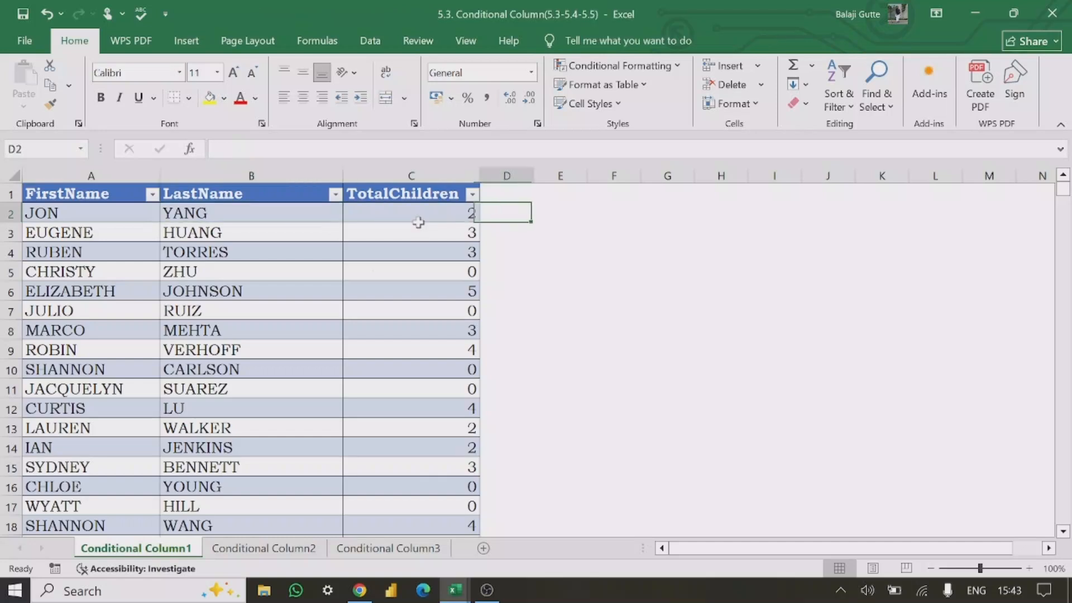
key(Left)
key(Down)
key(Down)
key(Down)
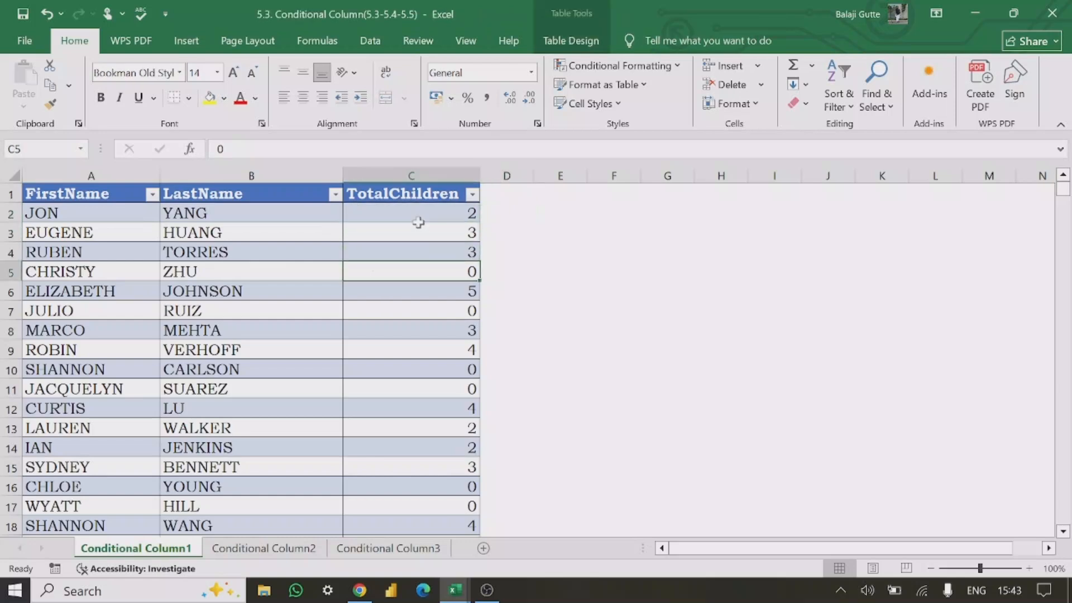
key(Left)
key(Left)
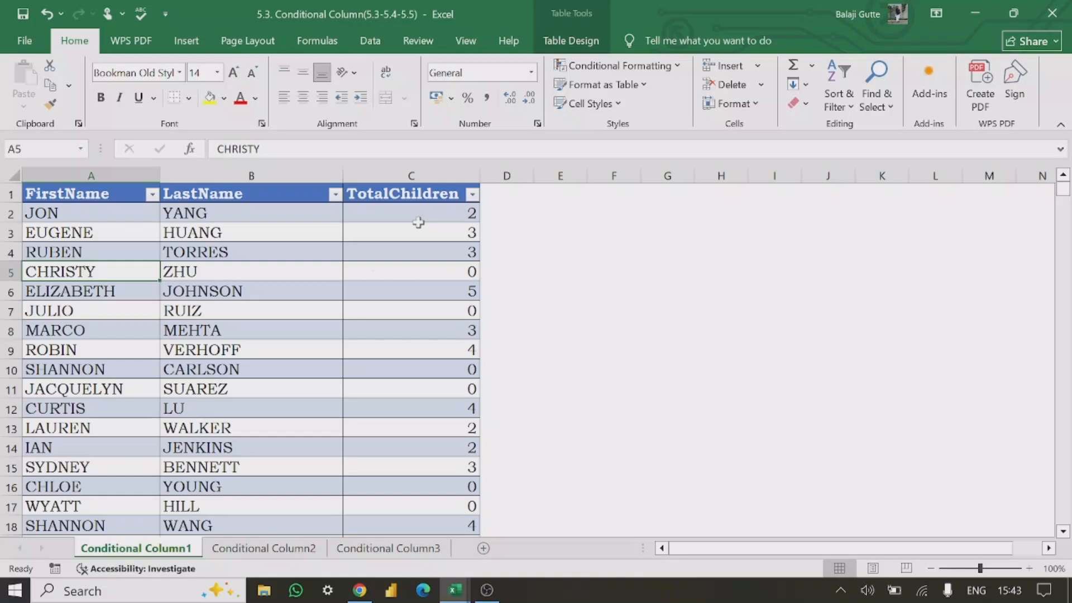
key(Right)
key(Right)
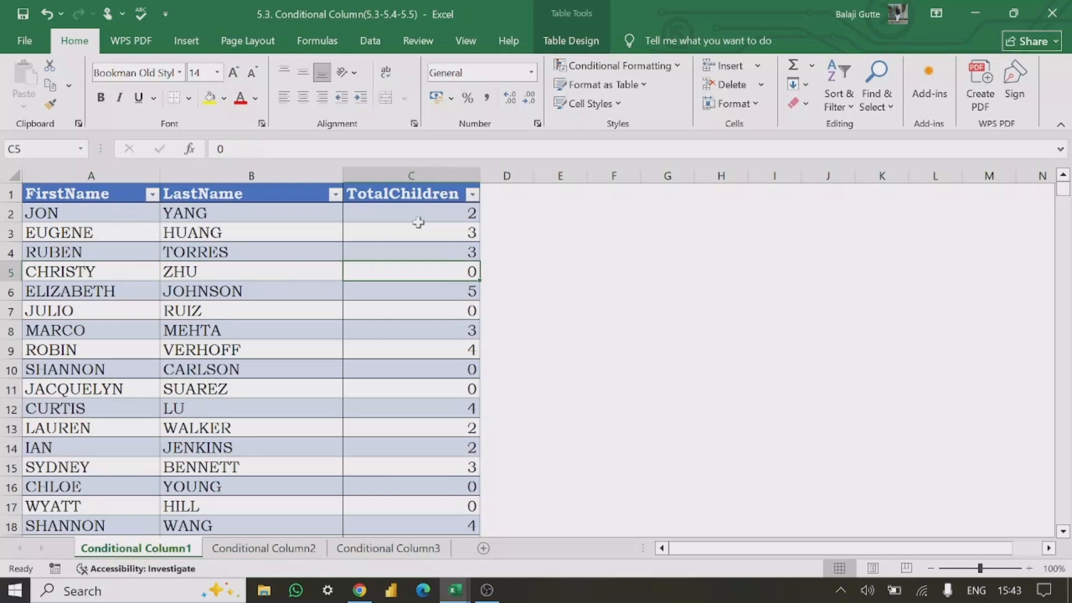
key(Right)
key(Left)
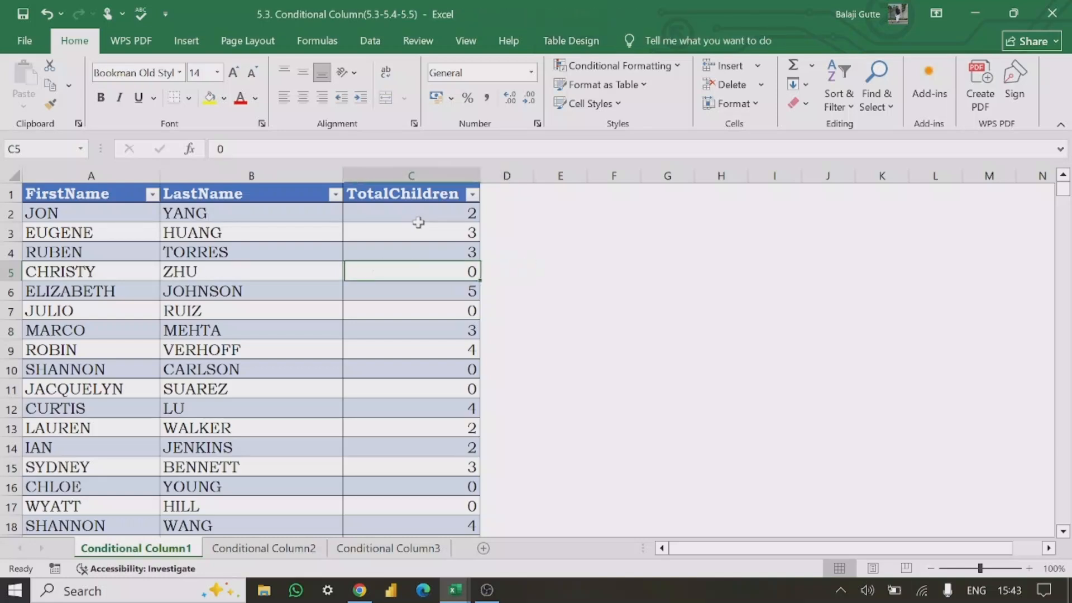
key(Up)
key(Up)
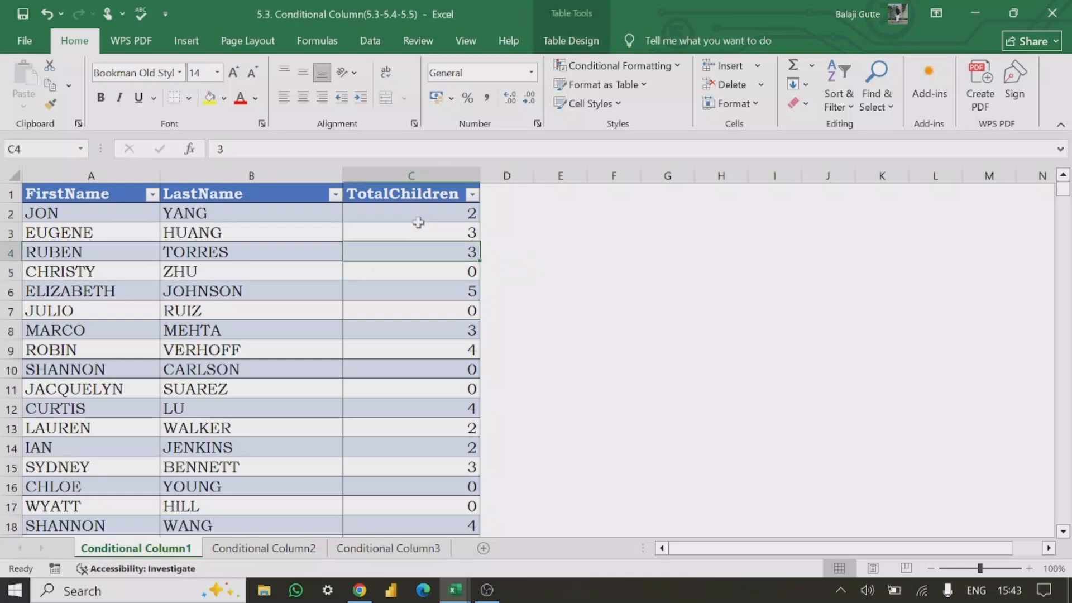
key(Right)
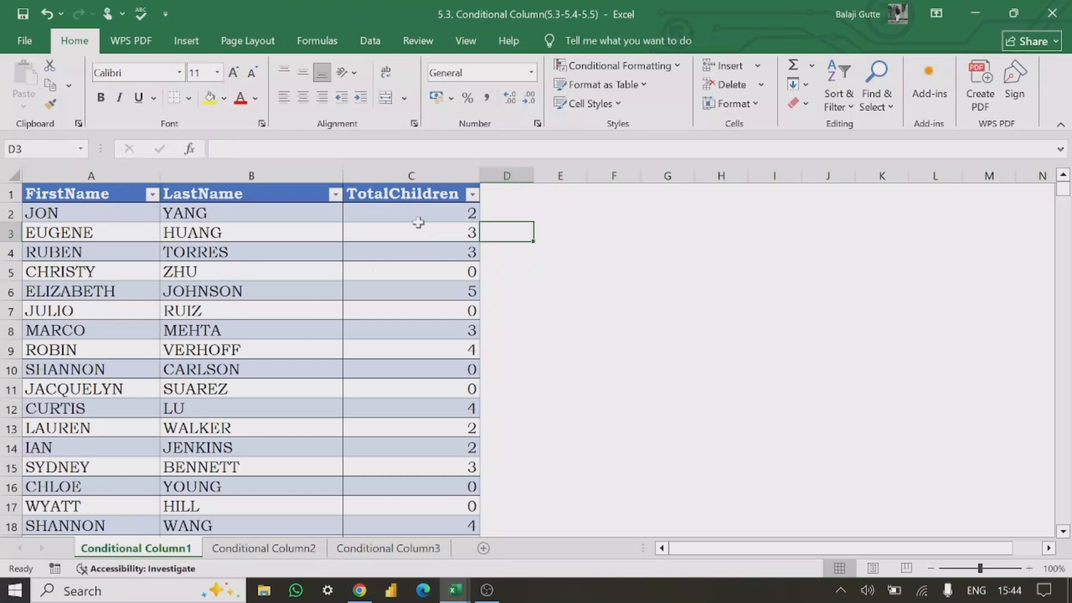
key(Right)
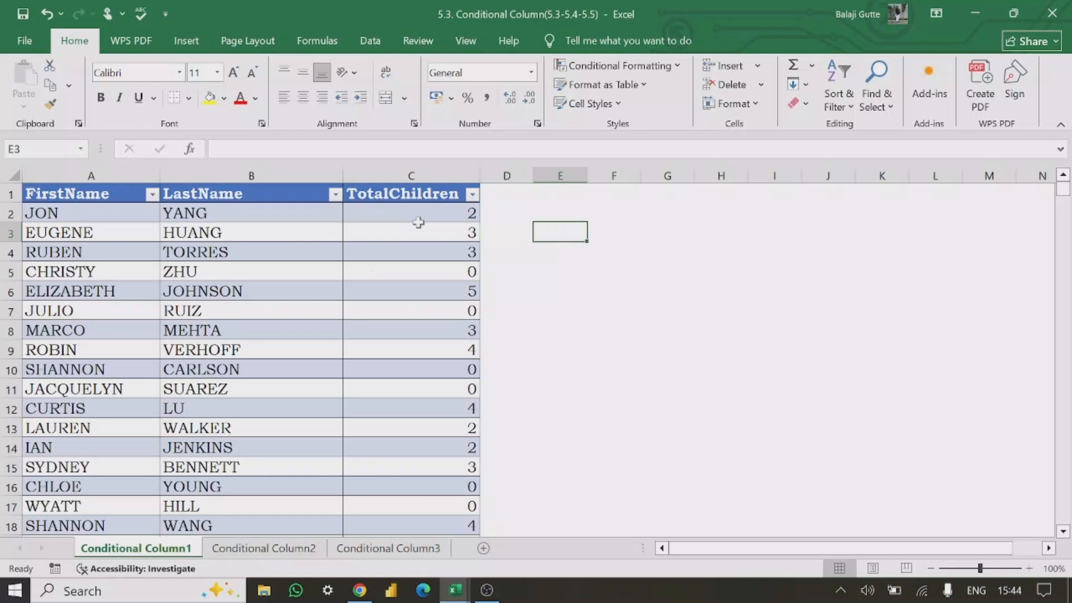
key(Left)
key(Left)
key(Left)
key(Left)
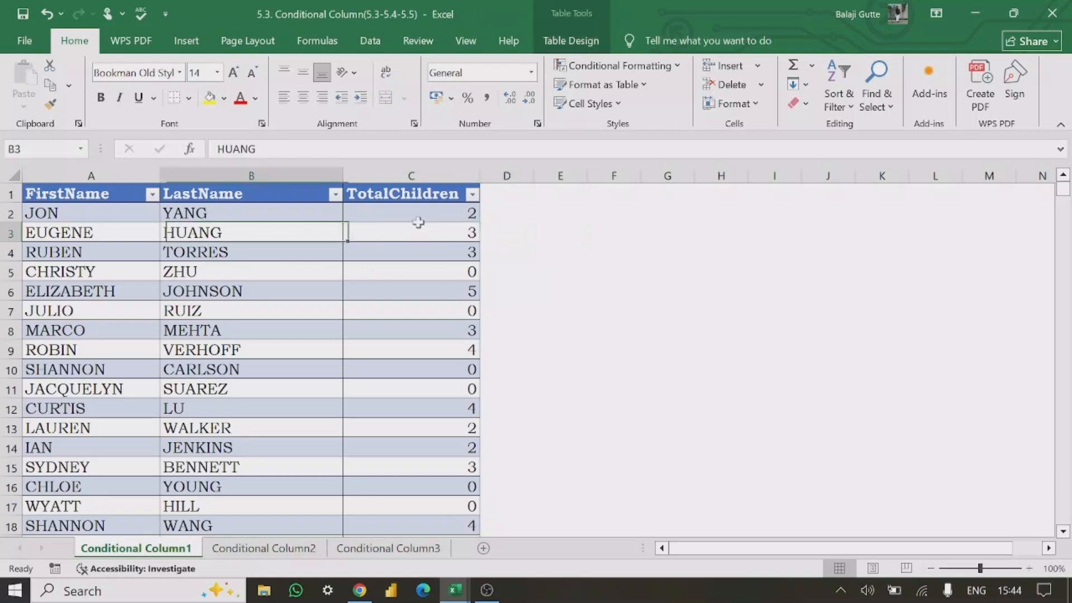
key(Down)
key(Down)
key(Down)
key(Down)
key(Down)
key(Down)
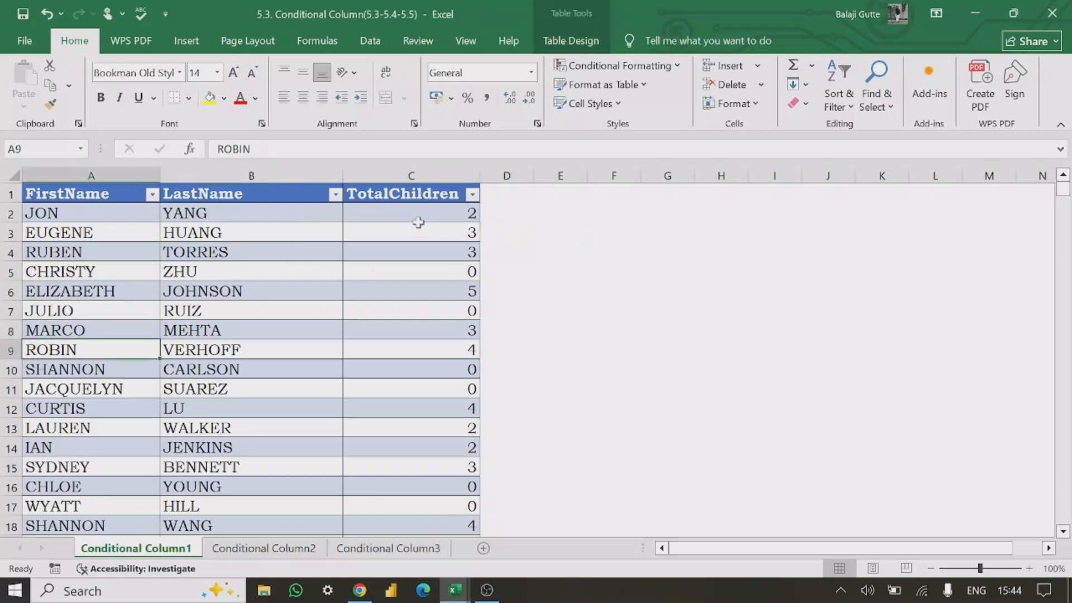
key(Up)
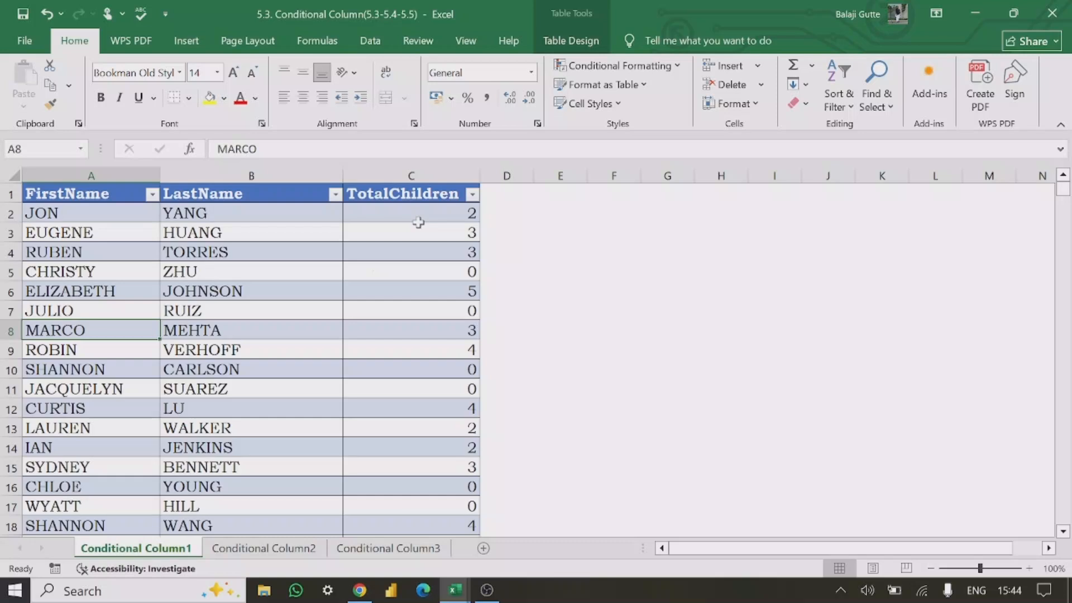
- Load the whole table from the Conditional Column1 sheet into the Power Query Editor as a new query
key(ctrl+a)
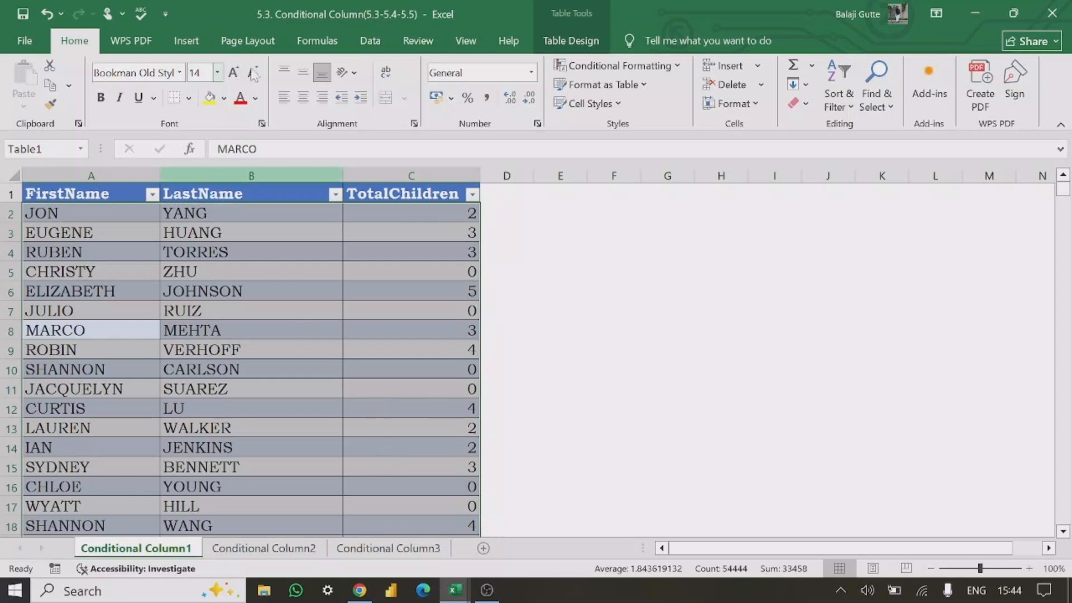
click(372, 42)
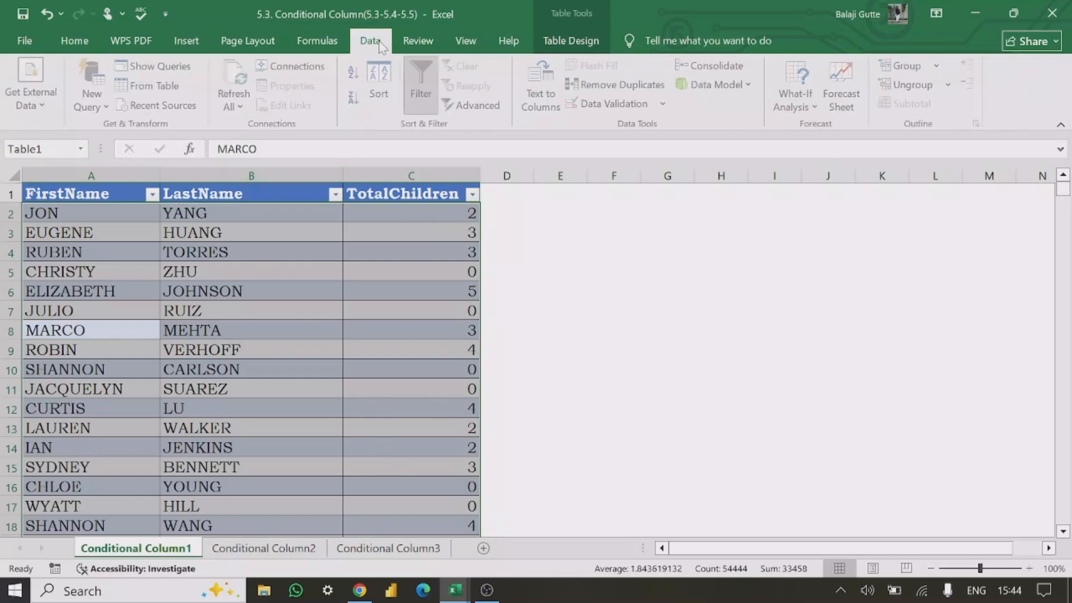
click(171, 90)
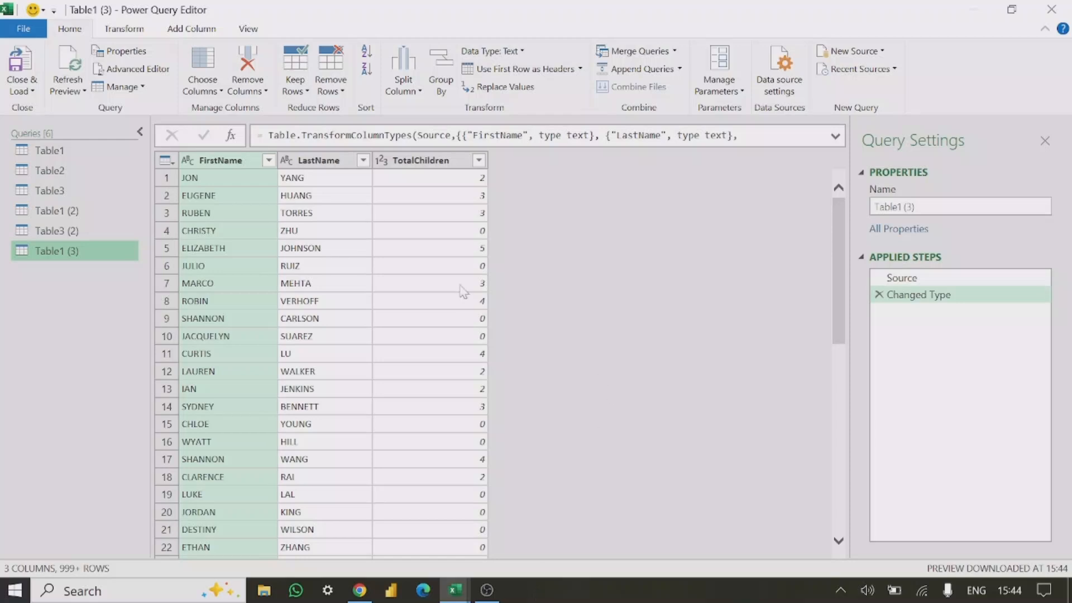
click(343, 249)
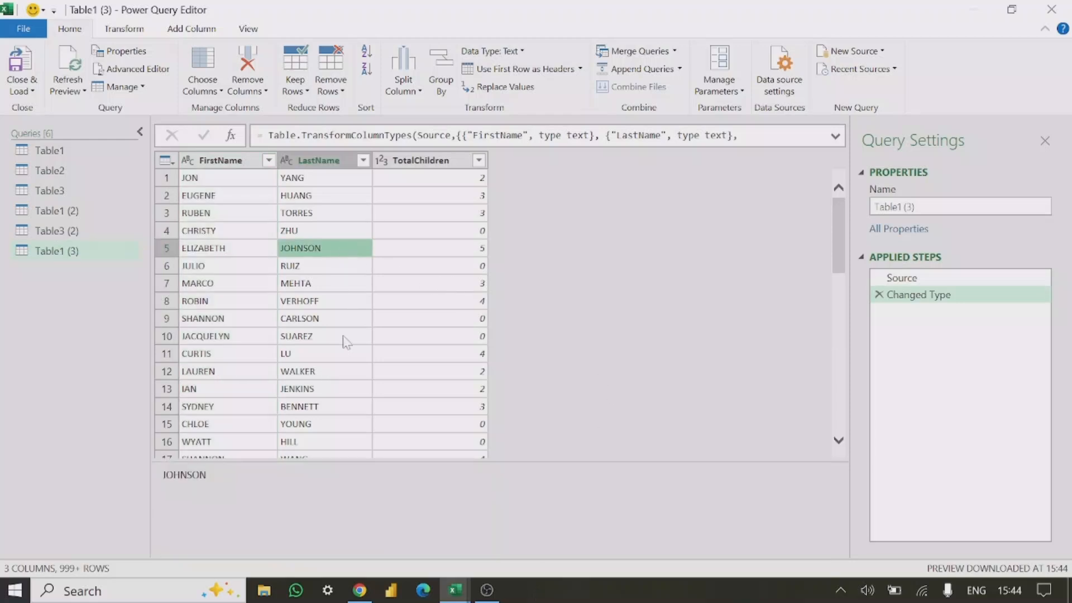
click(399, 199)
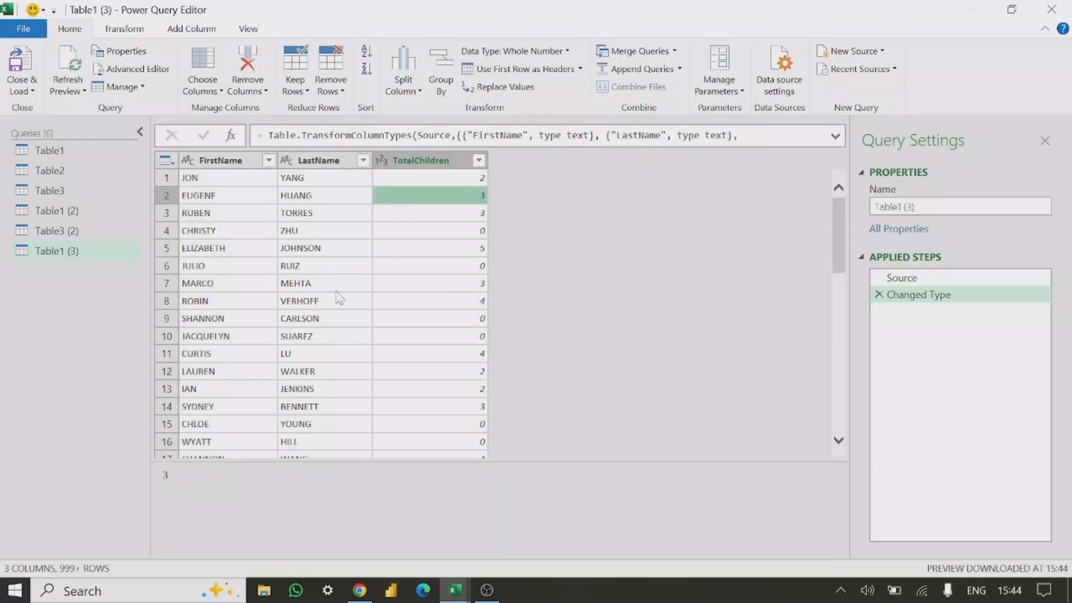
- Start a conditional column on the TotalChildren column with the condition that its value equals 0
click(185, 31)
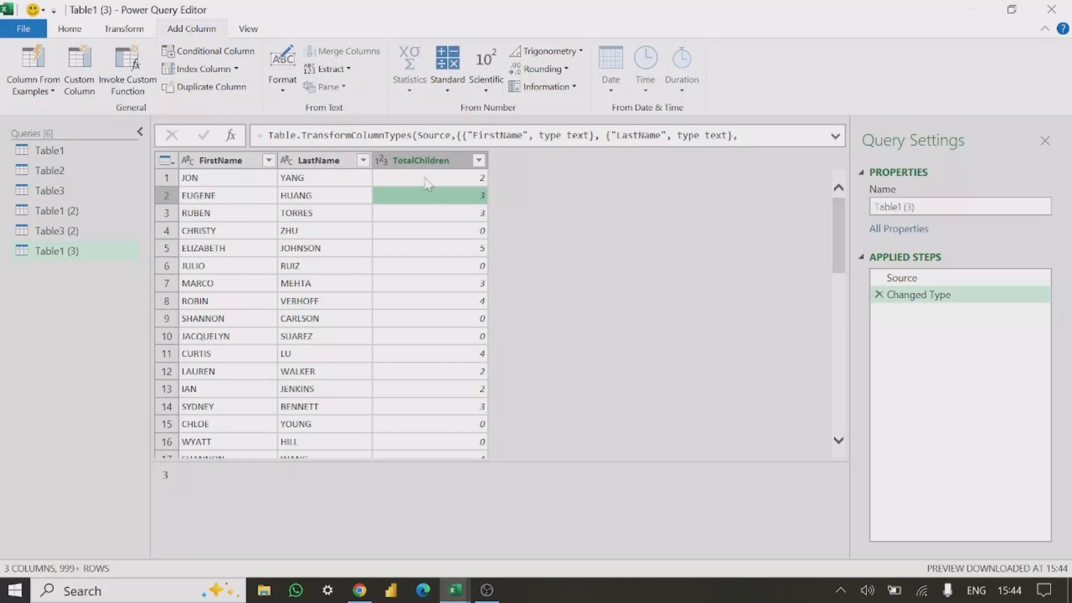
click(422, 161)
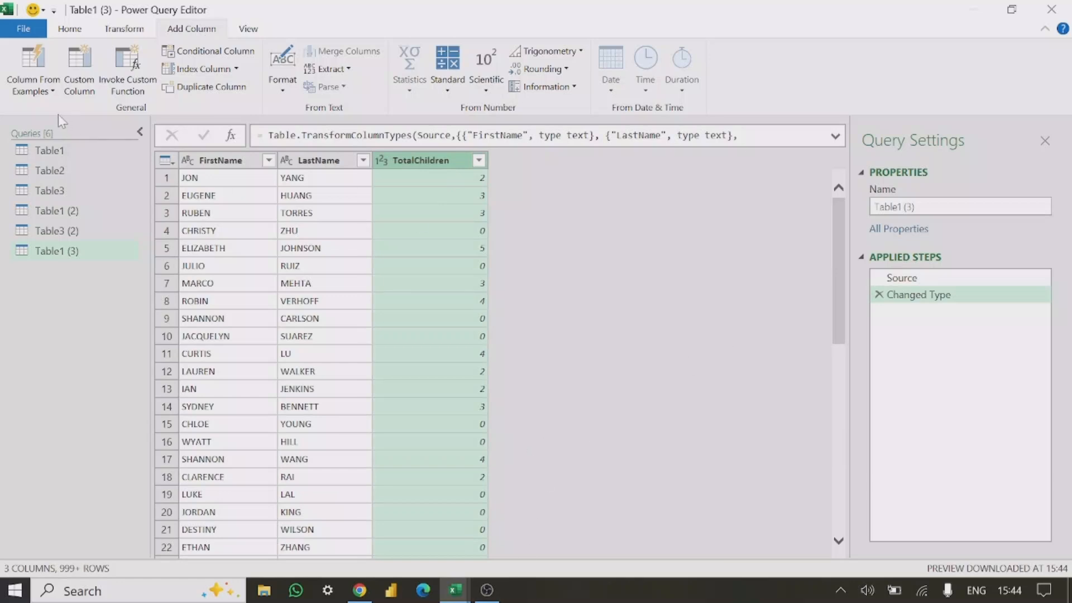
click(215, 55)
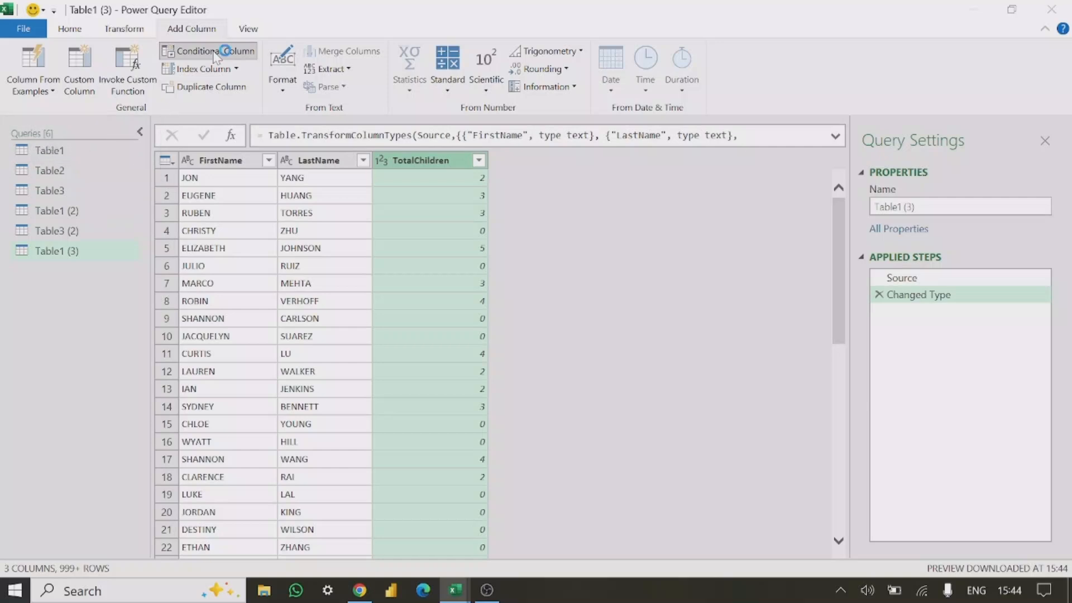
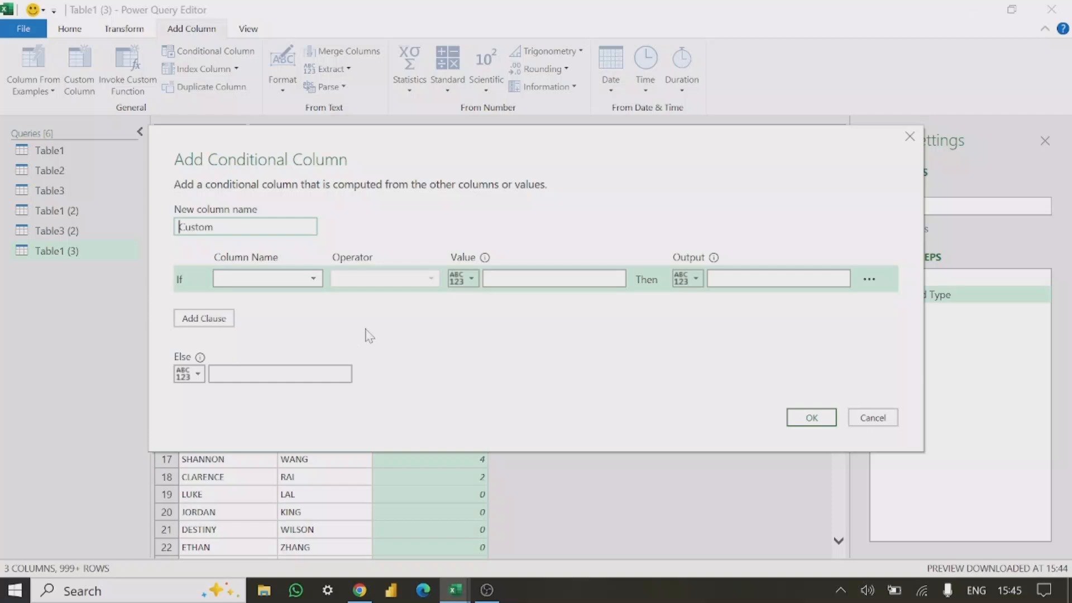
click(316, 281)
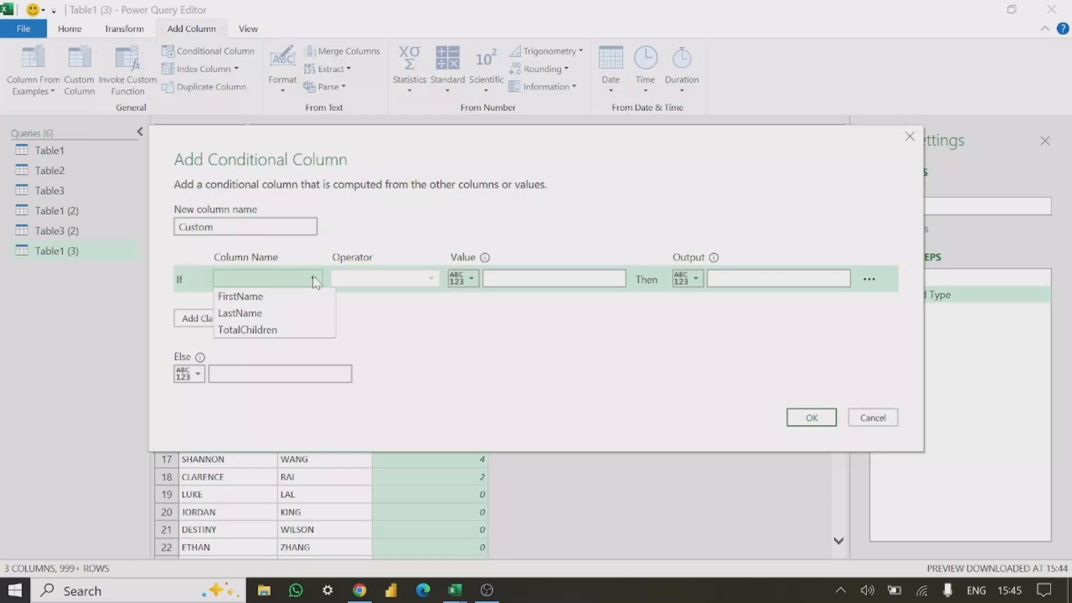
click(298, 331)
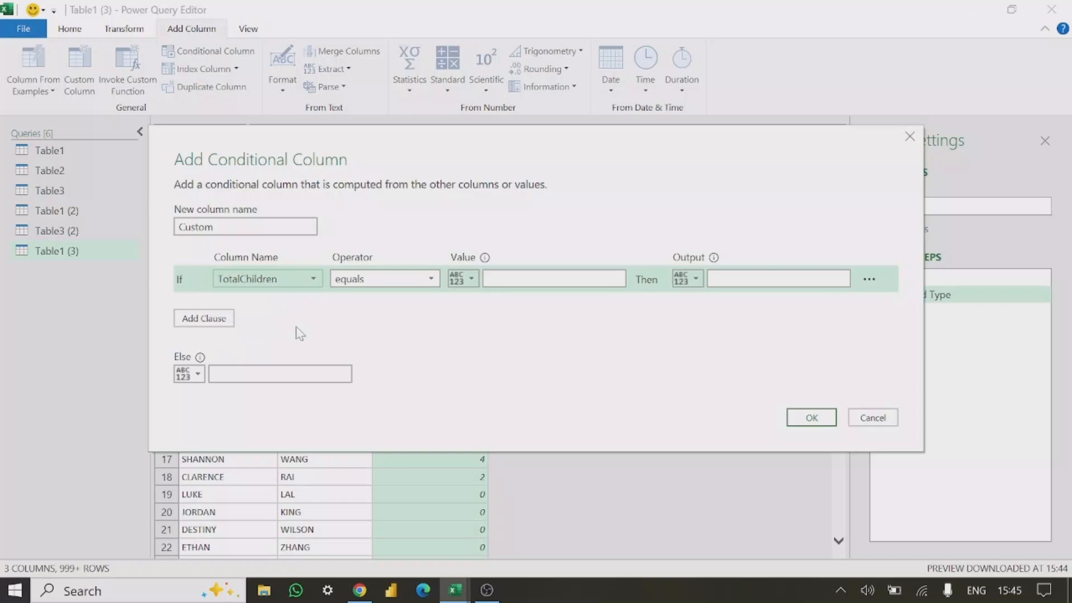
click(433, 279)
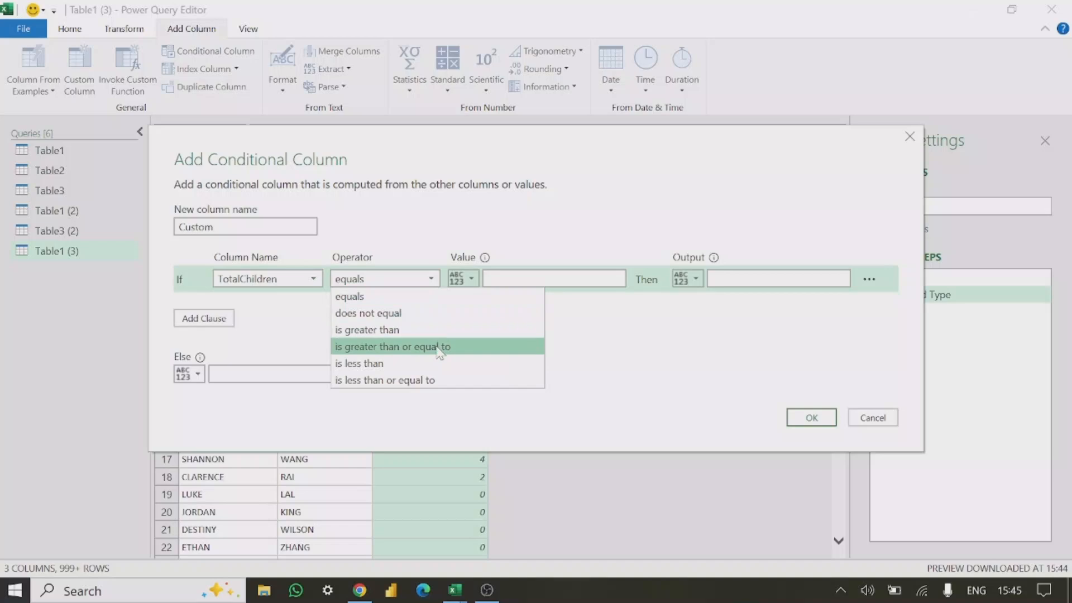
click(404, 297)
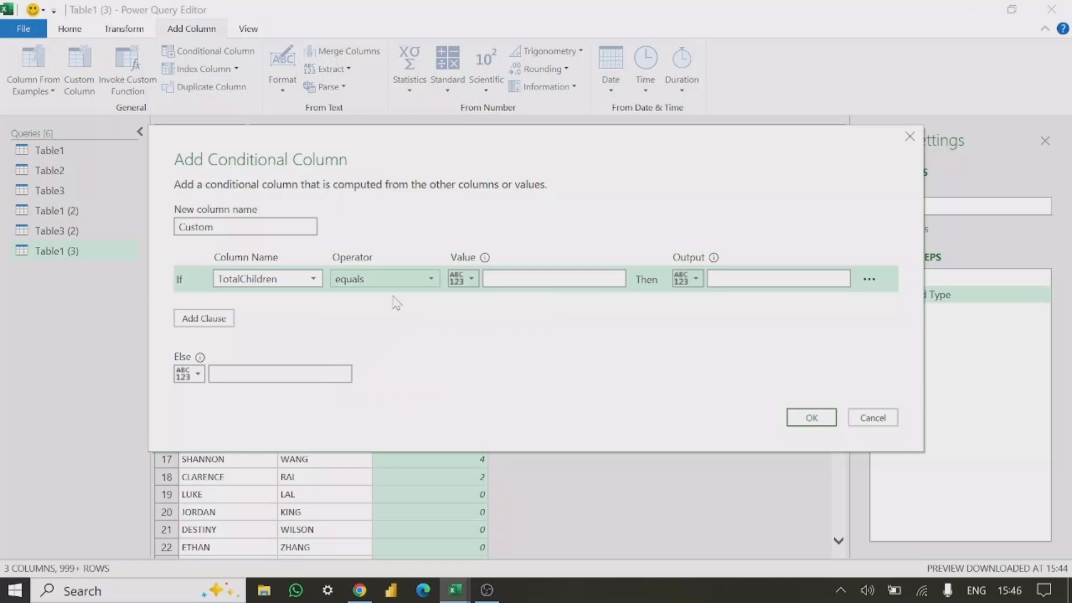
click(554, 279)
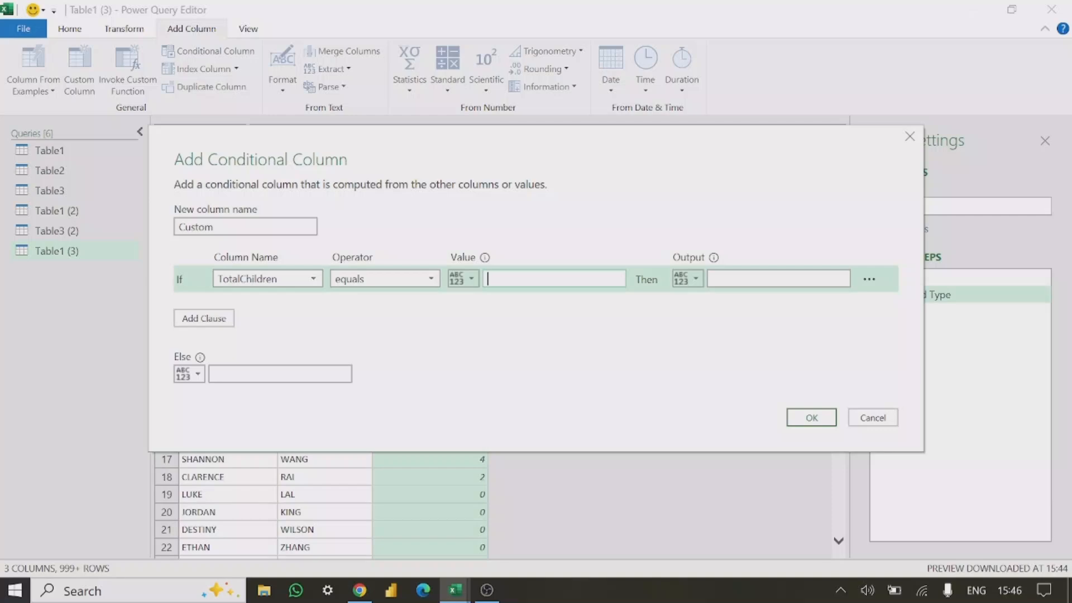
click(391, 278)
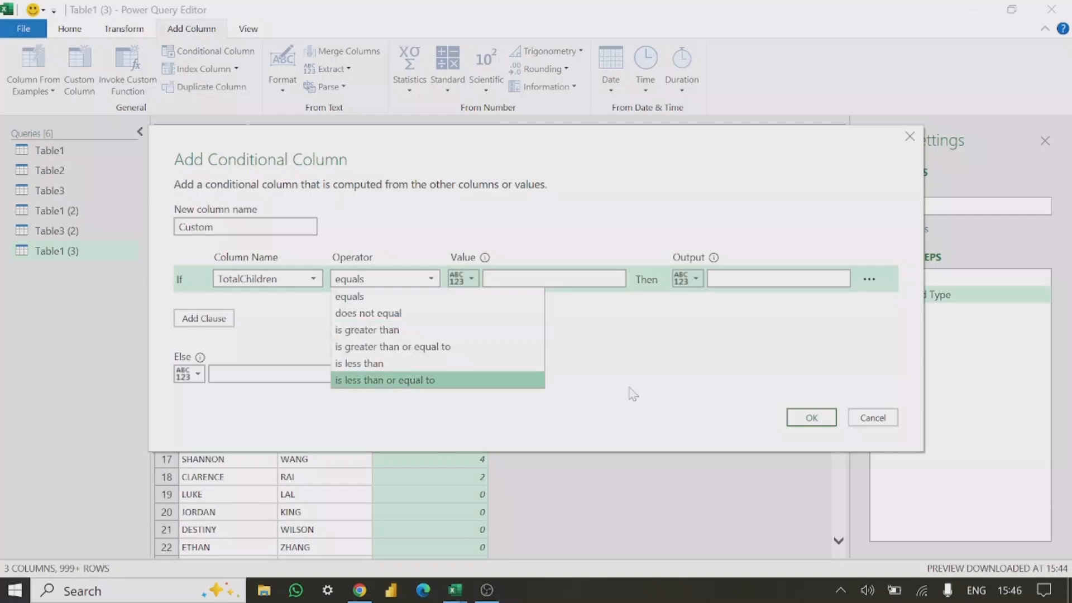
click(546, 359)
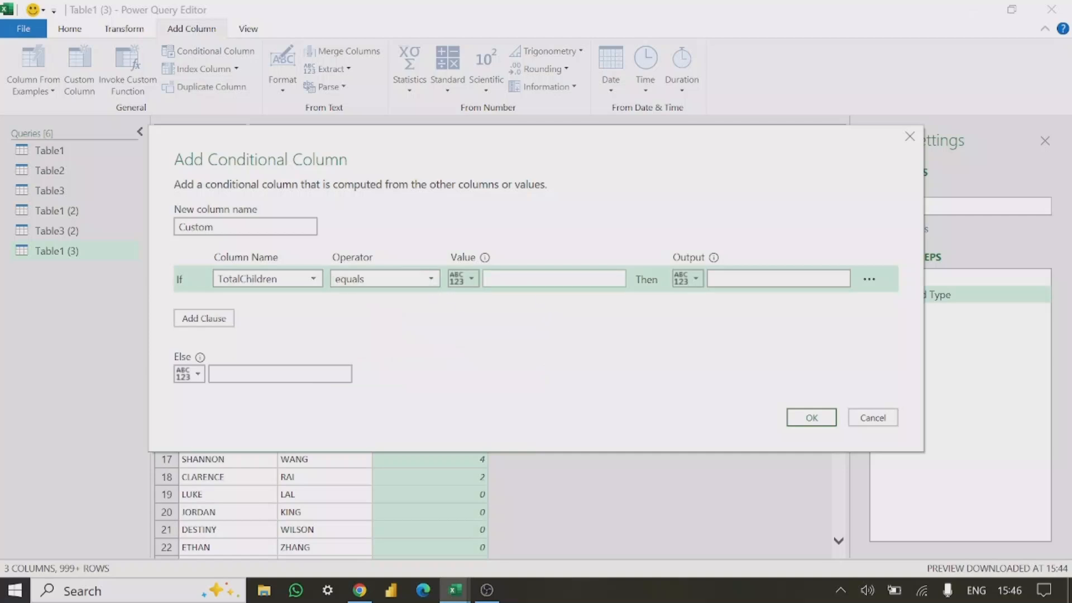
click(550, 279)
text(0)
- Output "Not a parrents" when the condition is met and "parents" otherwise, and create the conditional column
click(743, 279)
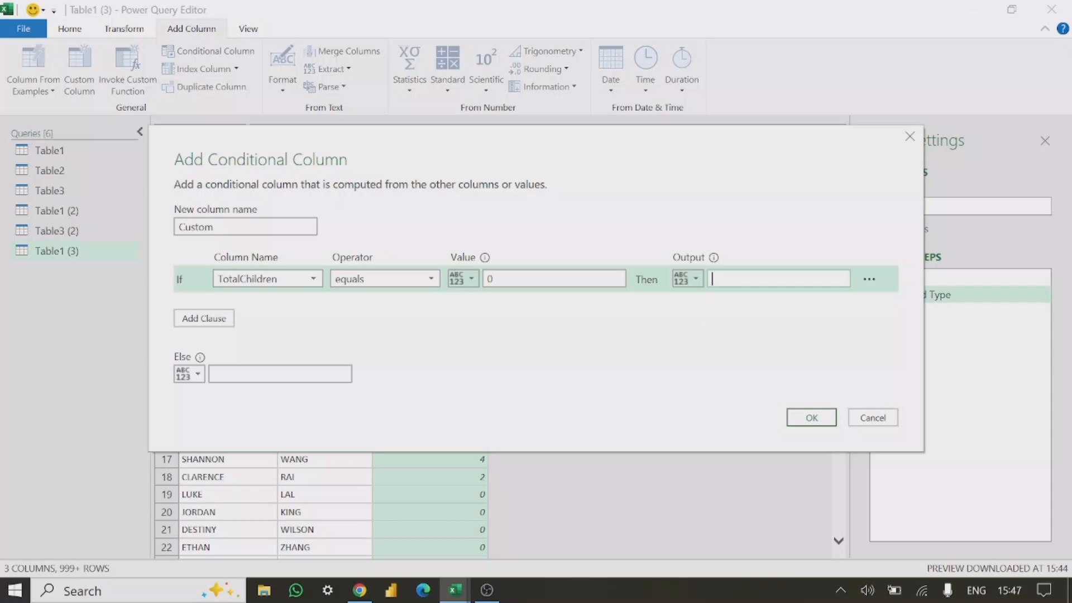
text(Not a parrents)
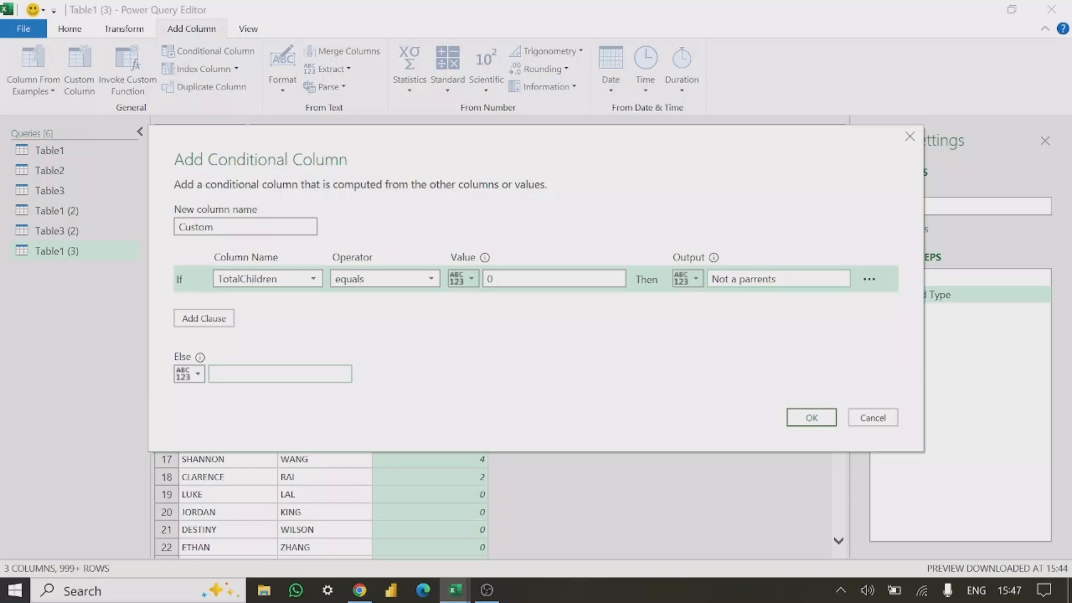
click(342, 374)
text(parents)
click(812, 417)
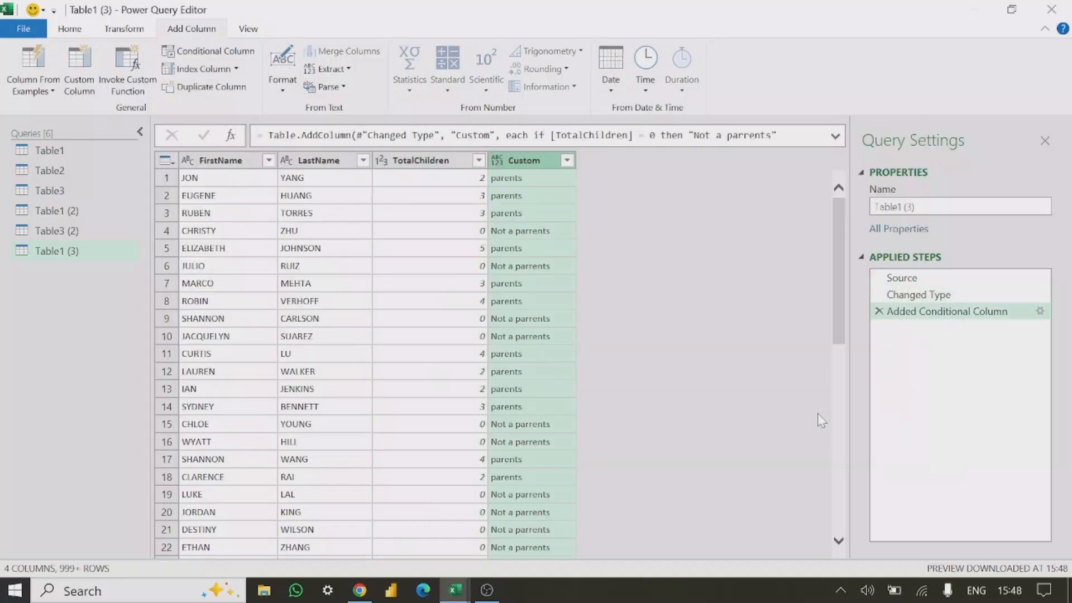
- Compare the TotalChildren values with the resulting labels in the Custom column row by row
click(472, 233)
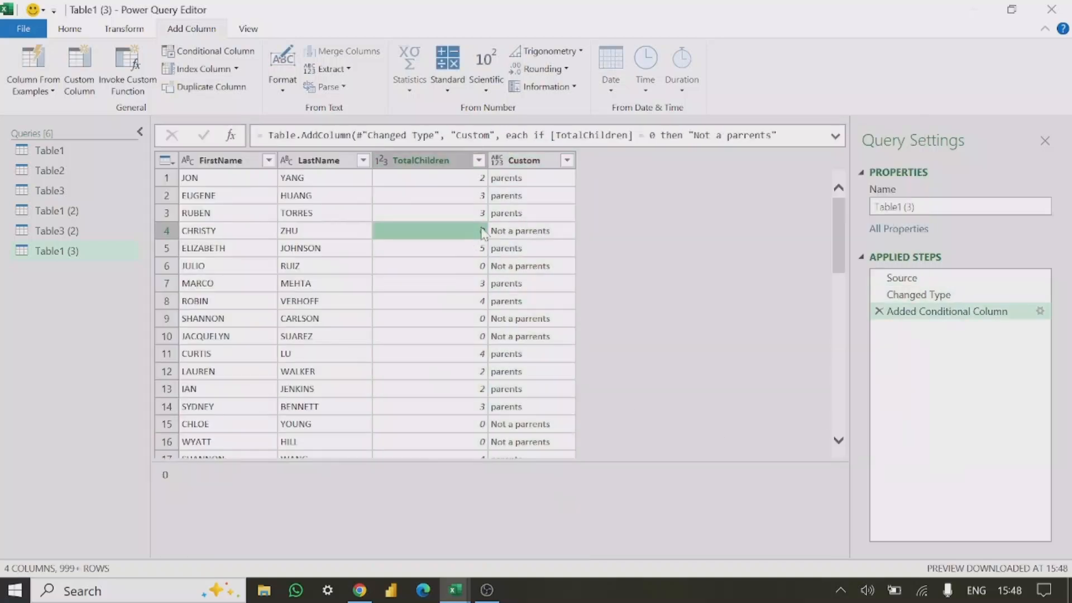
click(506, 179)
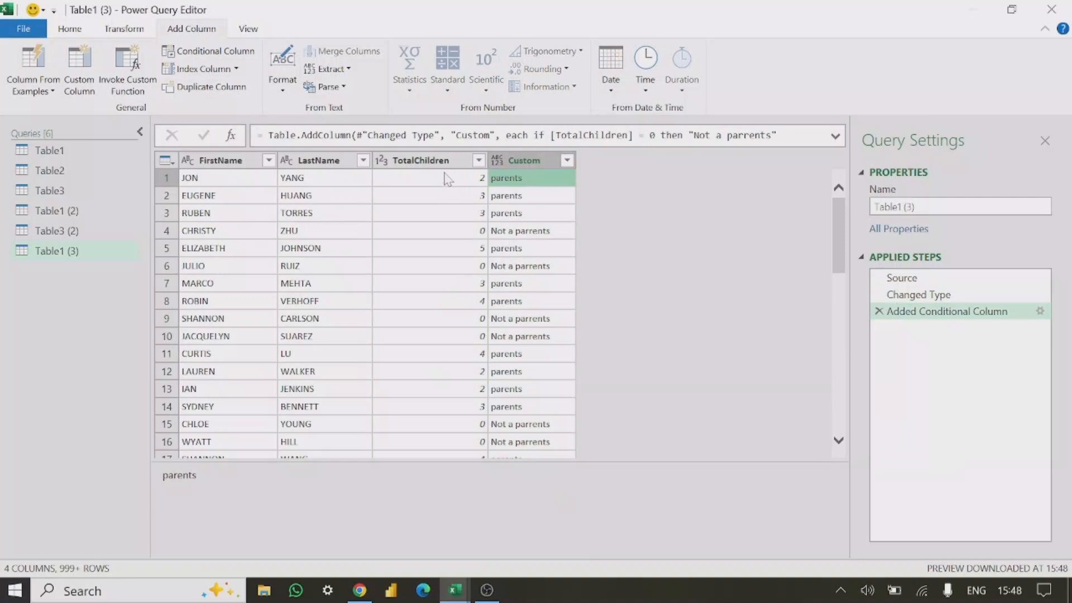
click(514, 235)
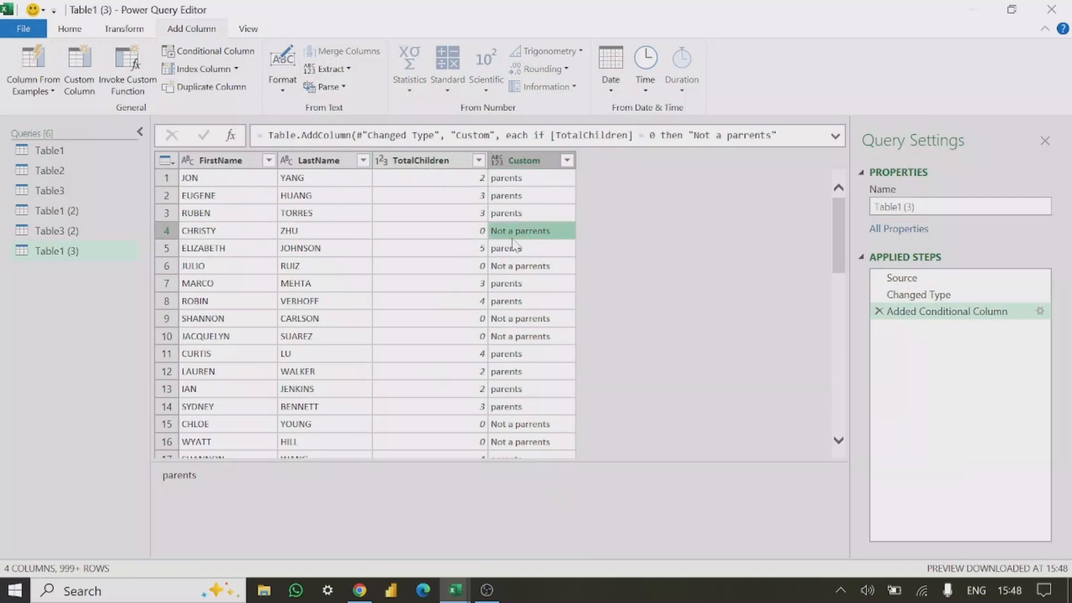
click(470, 178)
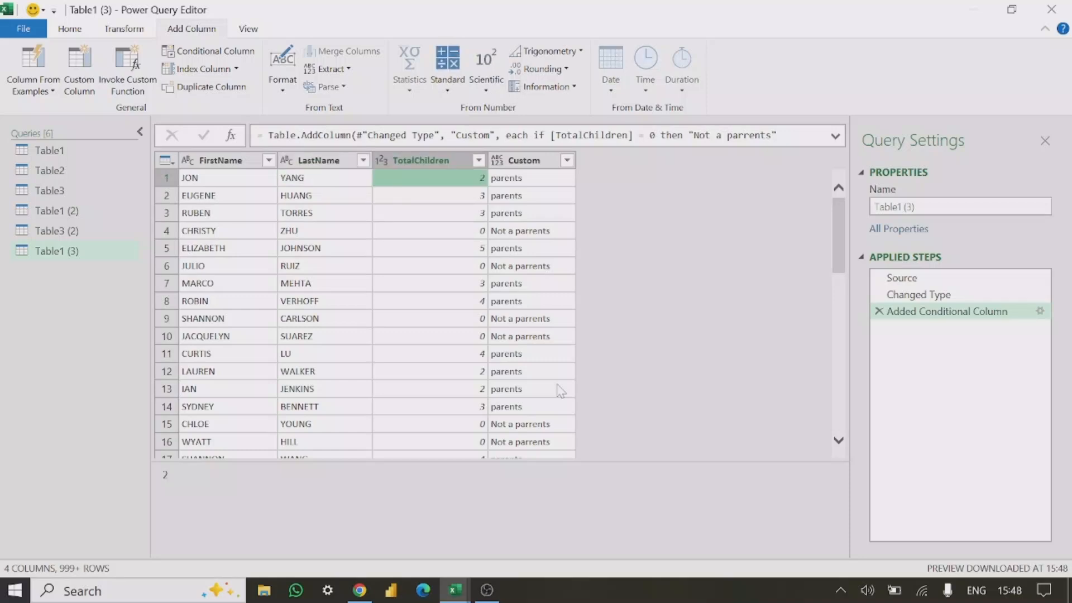
key(Right)
key(Down)
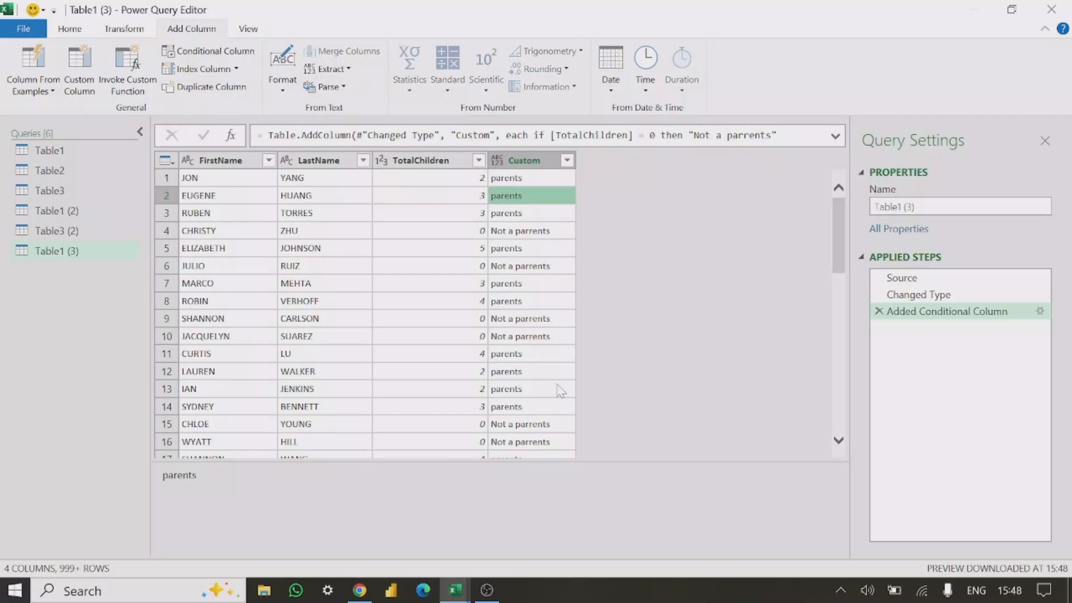
key(Left)
key(Down)
key(Down)
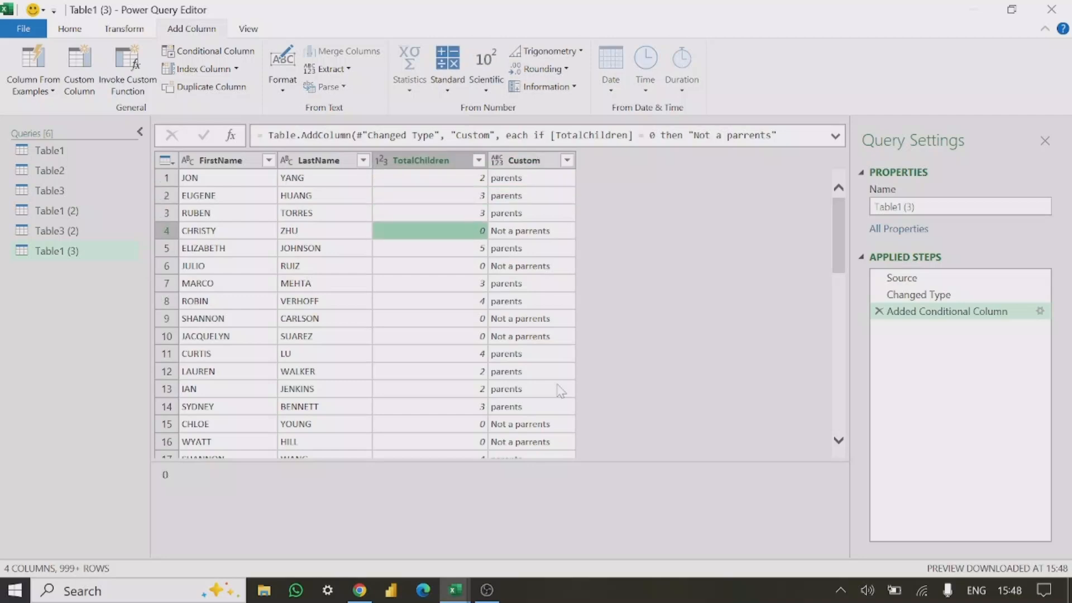
key(Right)
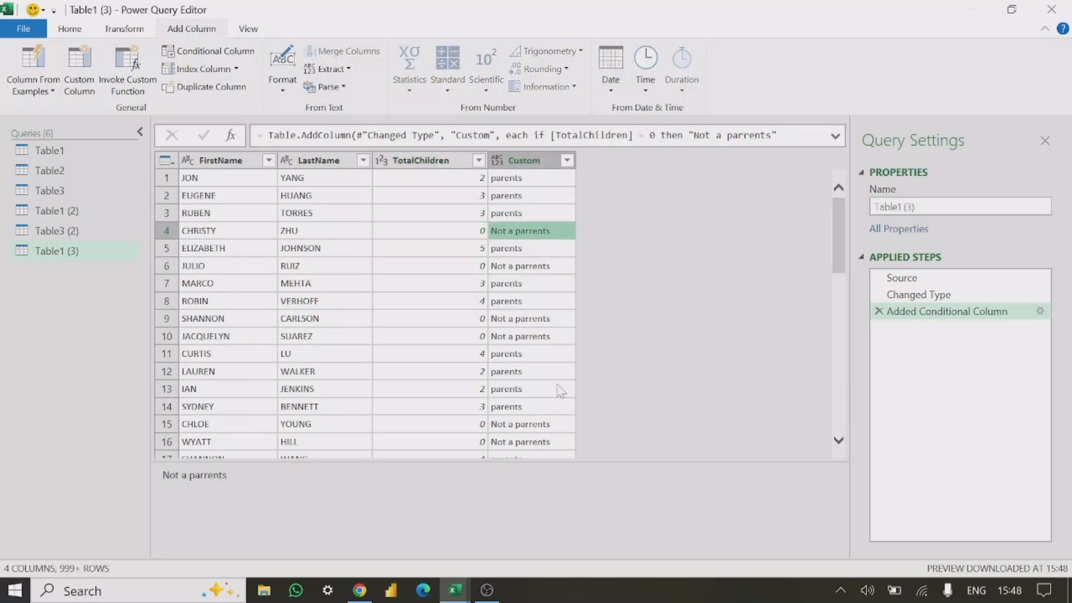
key(Left)
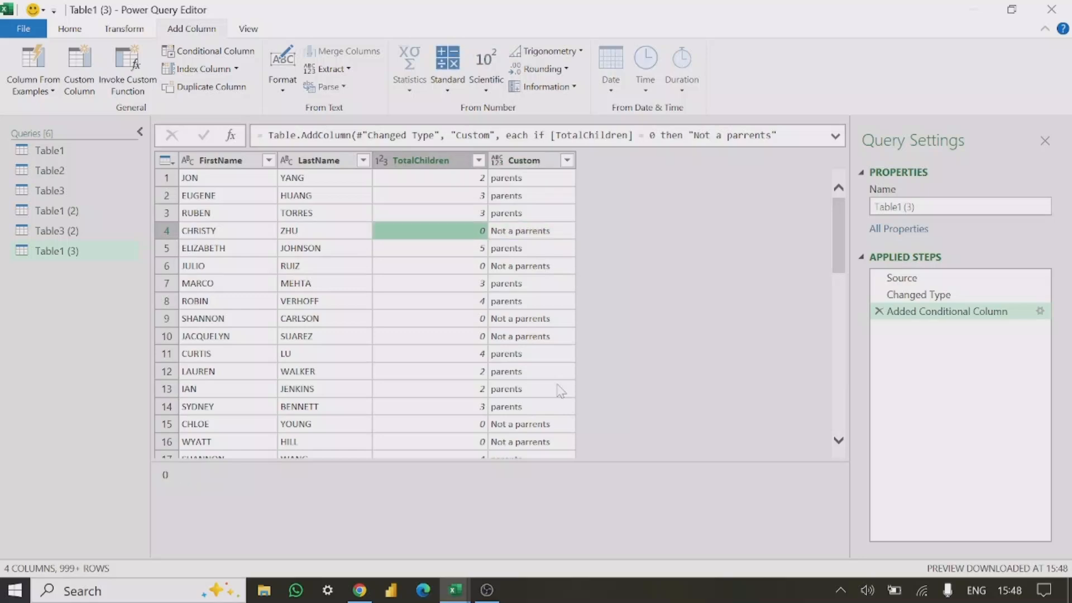
key(Right)
key(Left)
key(Down)
key(Down)
key(Down)
key(Down)
key(Down)
key(Down)
key(Down)
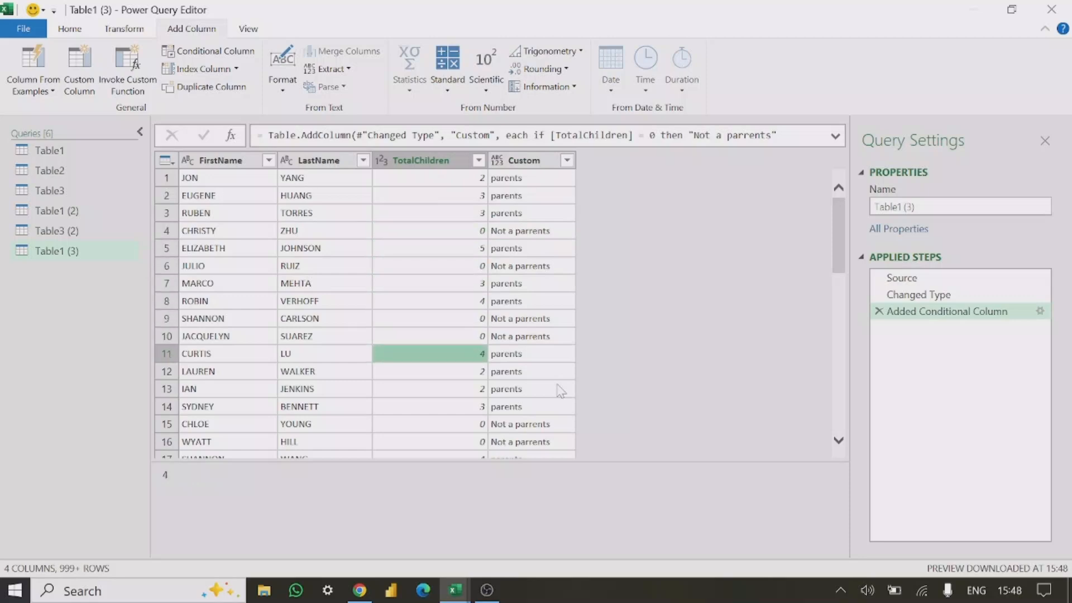
key(Up)
key(Up)
key(Up)
key(Up)
key(Up)
key(ctrl+space)
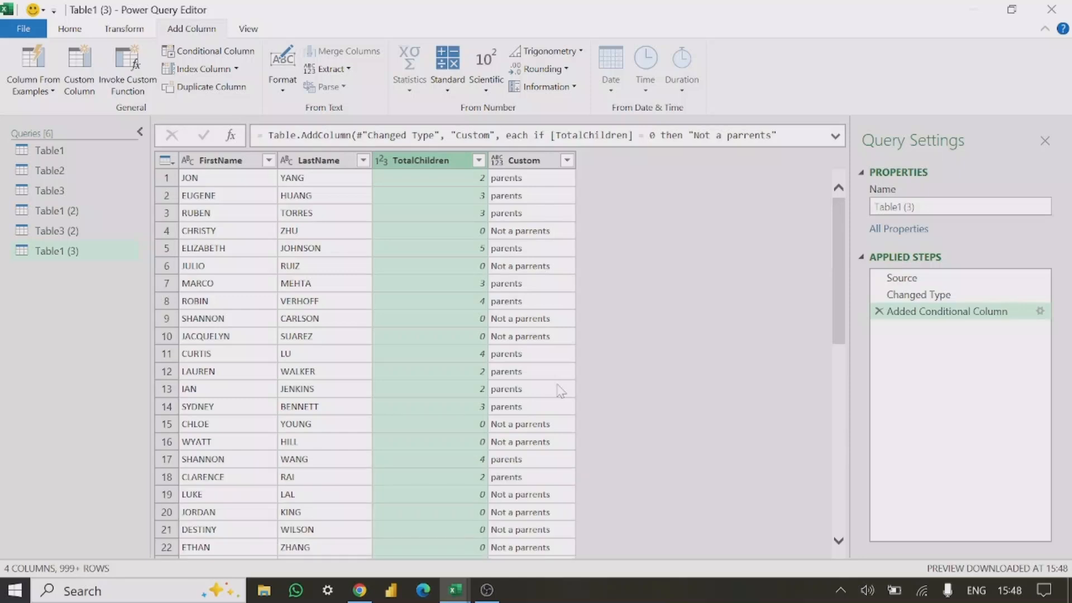
- Rename the Custom column as "is parent or not"
double_click(529, 166)
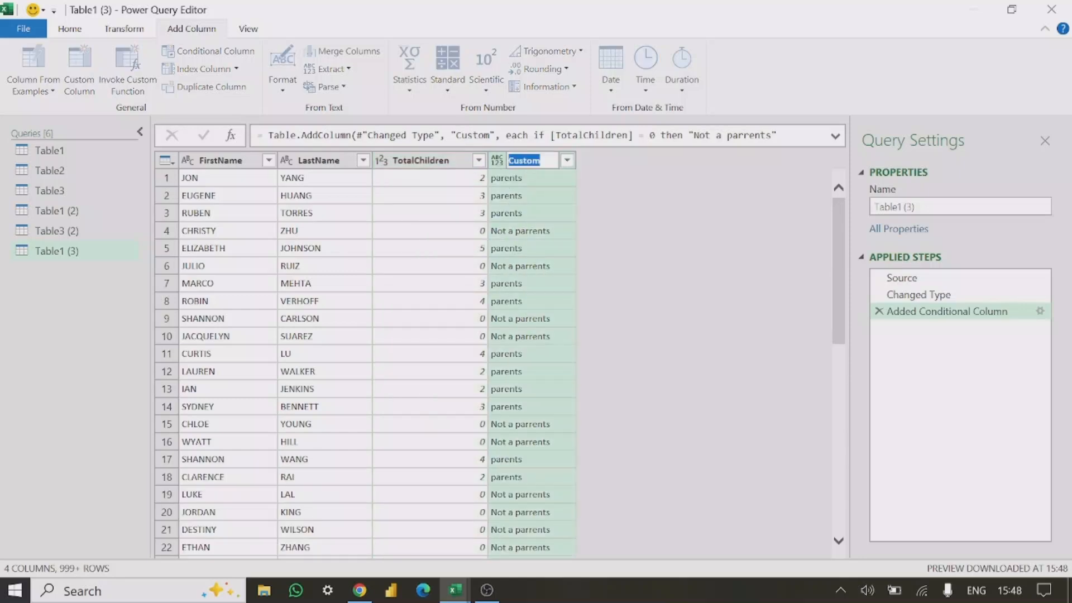
key(BackSpace)
text(IS PARENT)
key(BackSpace)
key(BackSpace)
key(BackSpace)
key(BackSpace)
key(BackSpace)
key(BackSpace)
key(BackSpace)
key(BackSpace)
key(BackSpace)
text(is parent or not)
key(Return)
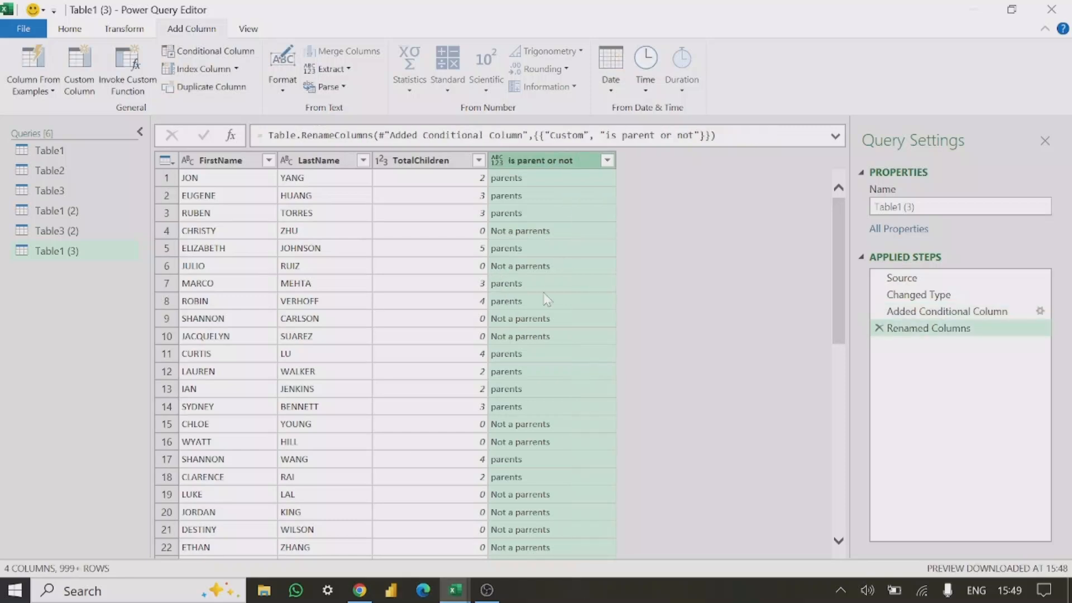
- Close the Power Query Editor and load the query result into the workbook
scroll(548, 301, down, 3)
scroll(502, 419, up, 3)
click(82, 30)
click(21, 91)
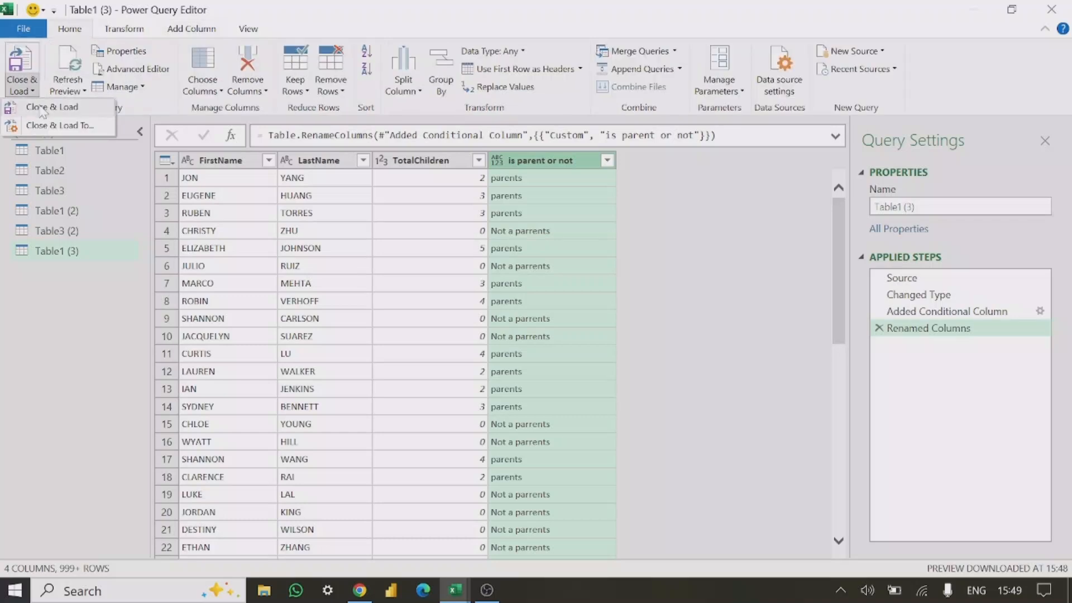
click(35, 104)
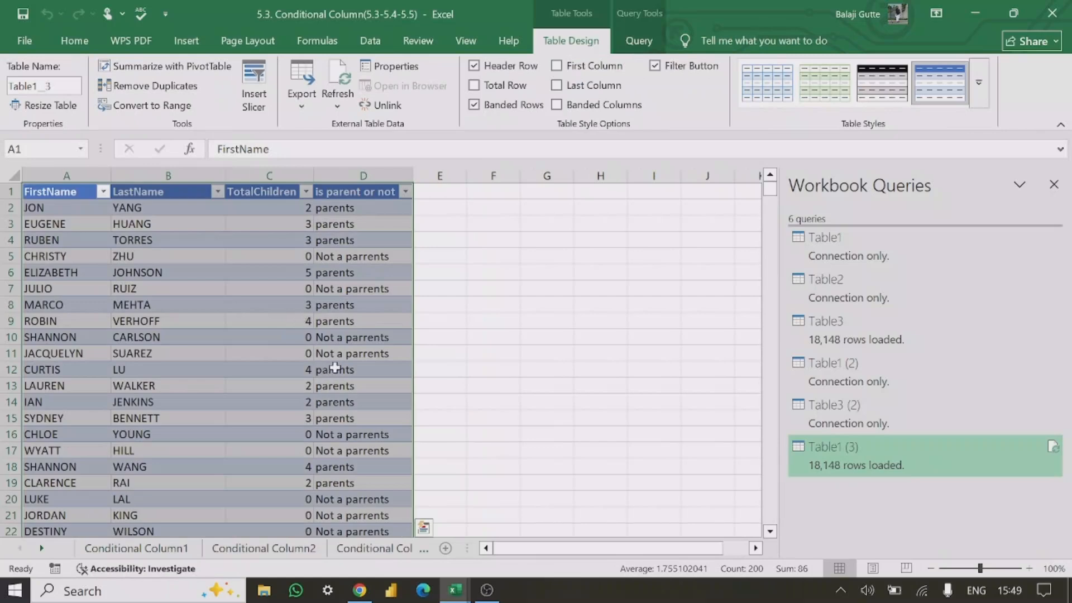
- Check the "is parent or not" labels against the TotalChildren values in the loaded table
click(333, 339)
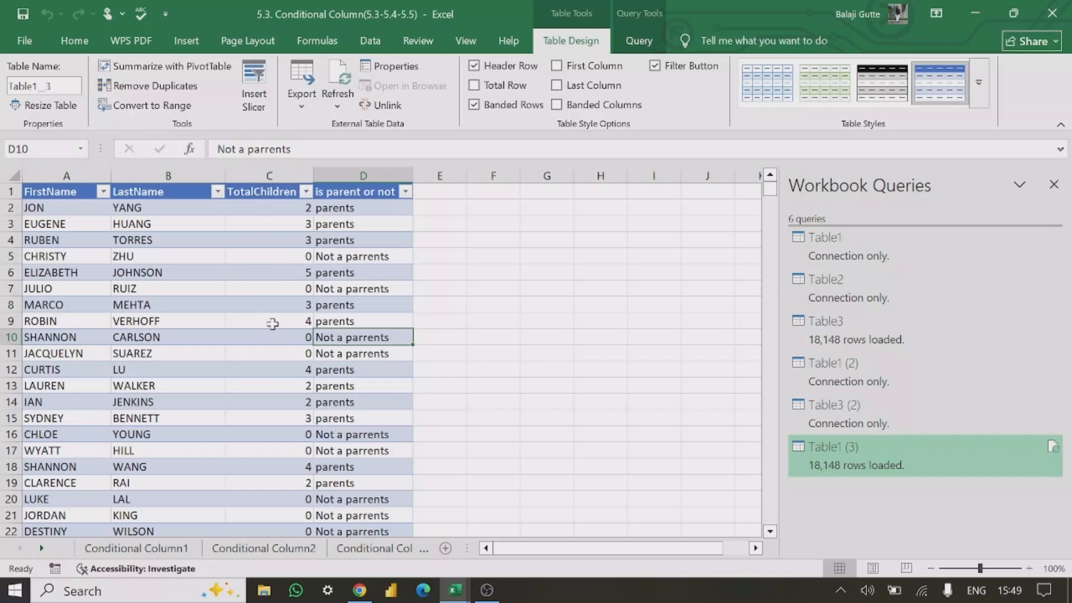
click(379, 285)
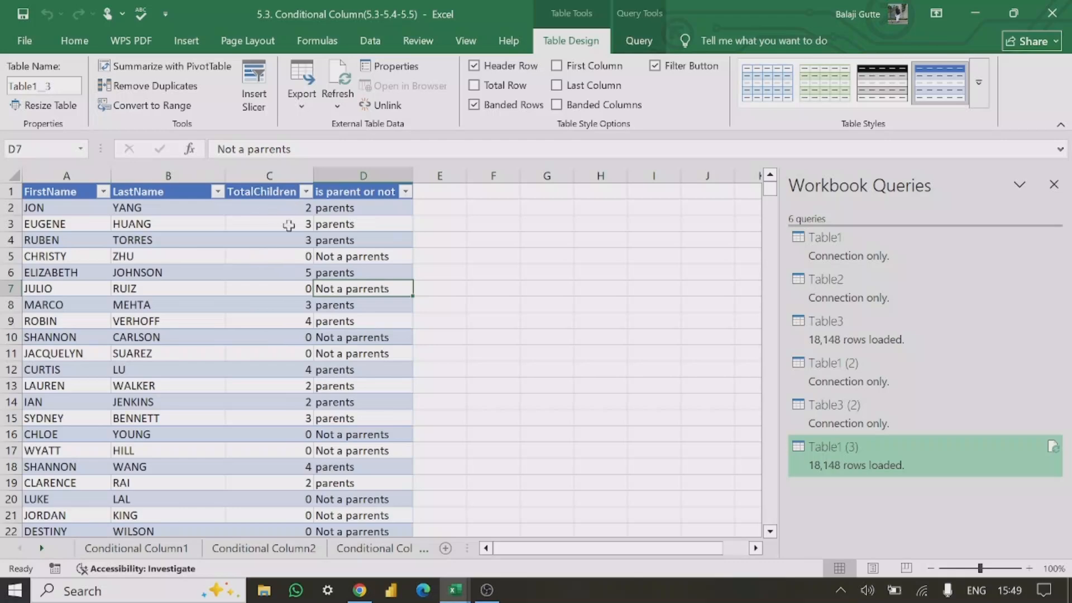
click(347, 272)
click(330, 223)
click(262, 306)
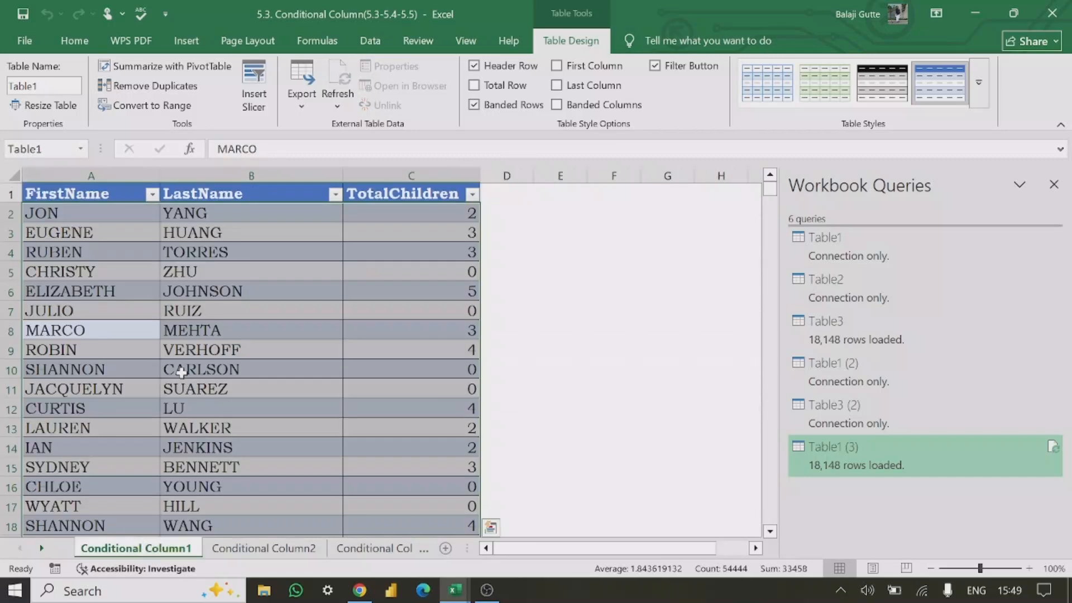
click(179, 370)
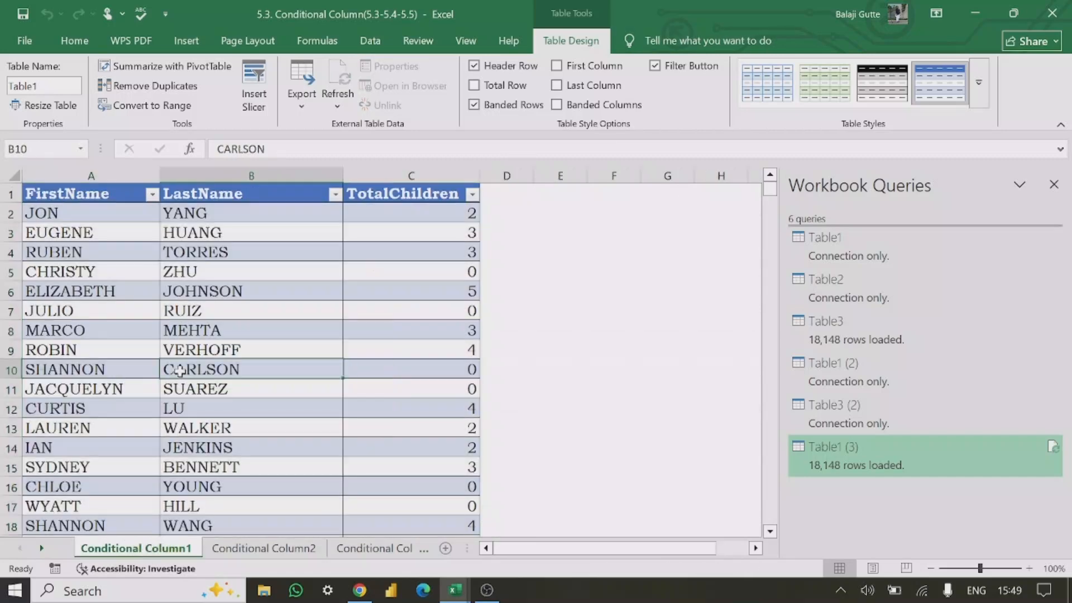
key(Right)
key(Right)
key(Left)
key(Left)
key(Left)
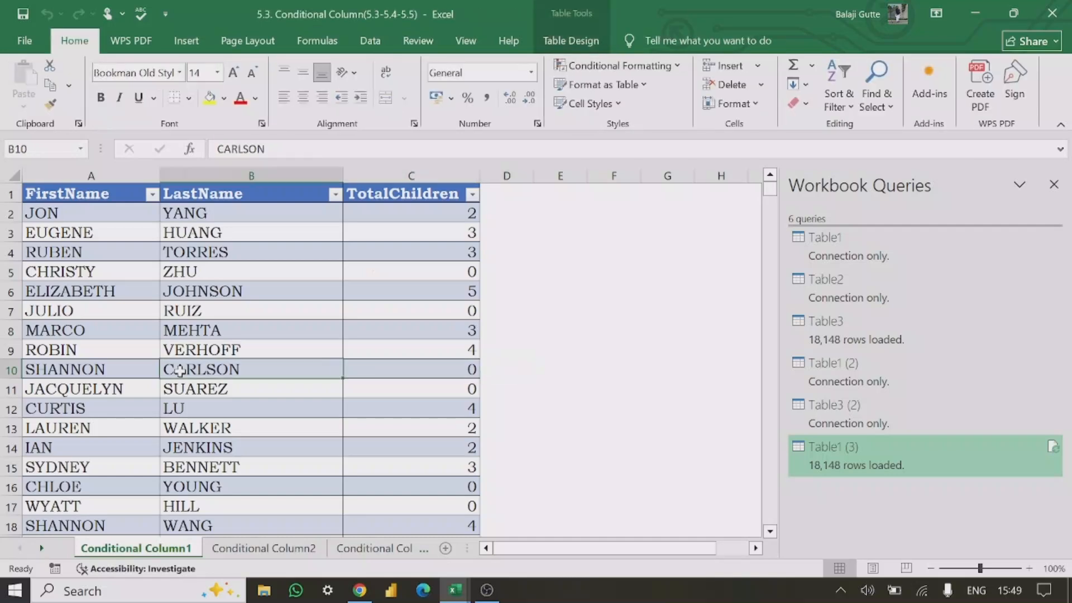
key(Right)
key(Right)
key(Right)
key(Left)
key(Left)
key(Left)
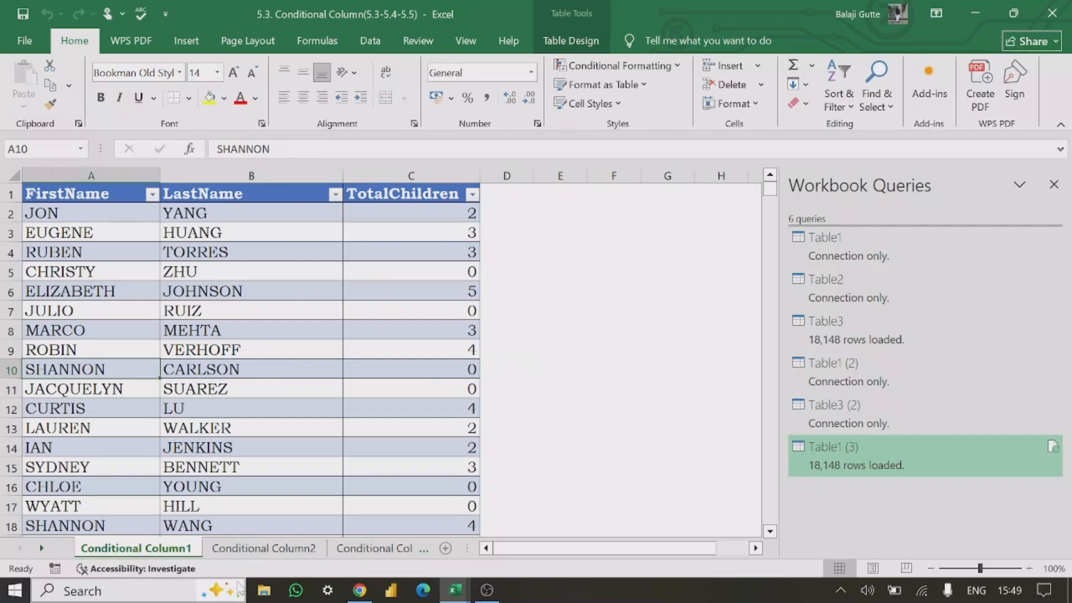
- Switch to the Conditional Column2 sheet with the product names
click(244, 549)
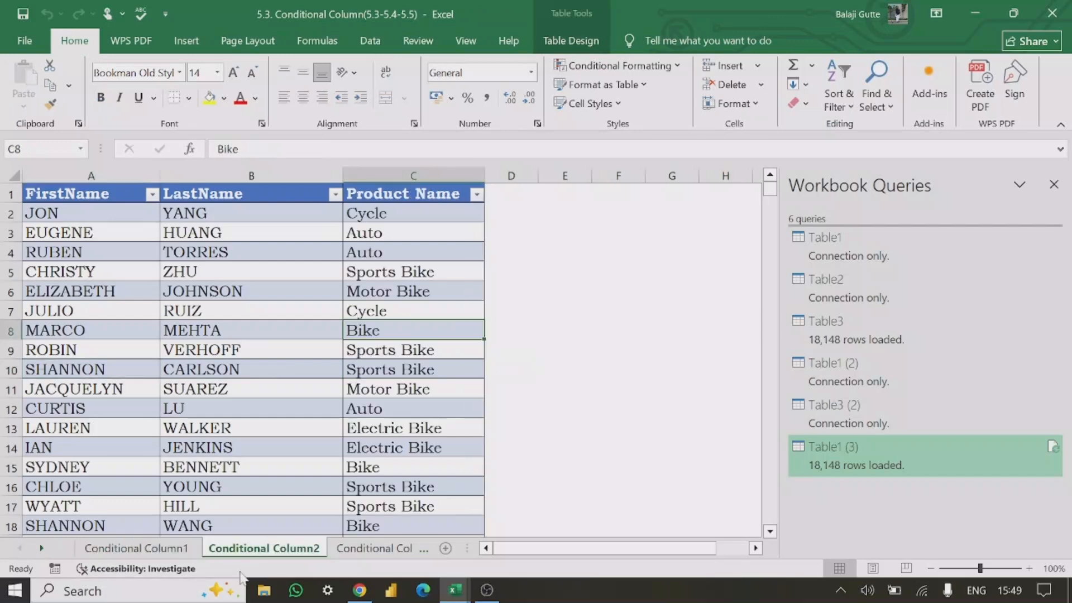
- Look through the values in the Product Name column of the Conditional Column2 table
click(262, 341)
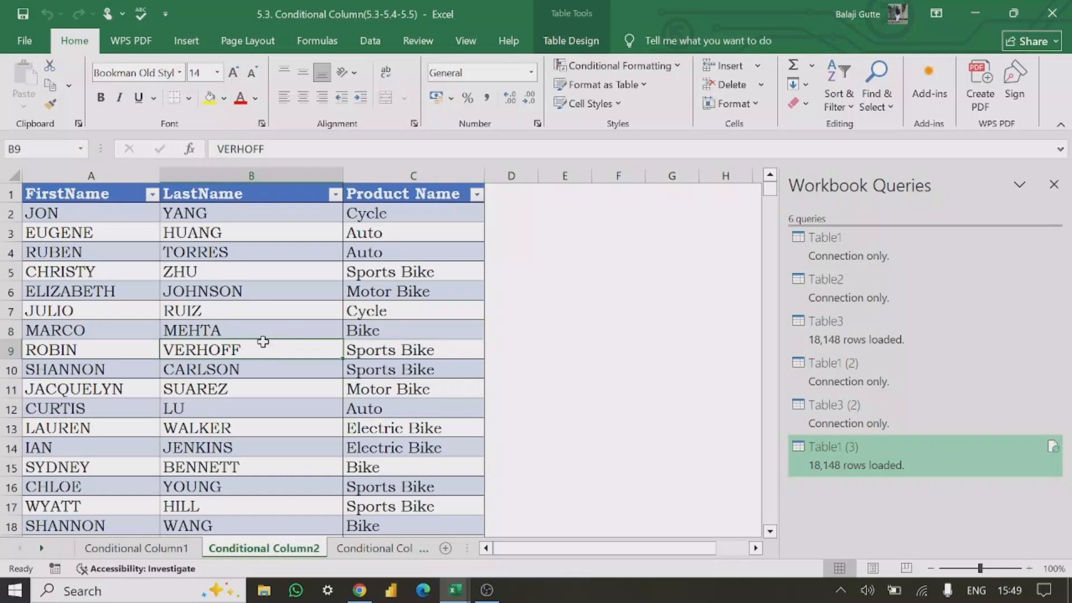
click(391, 226)
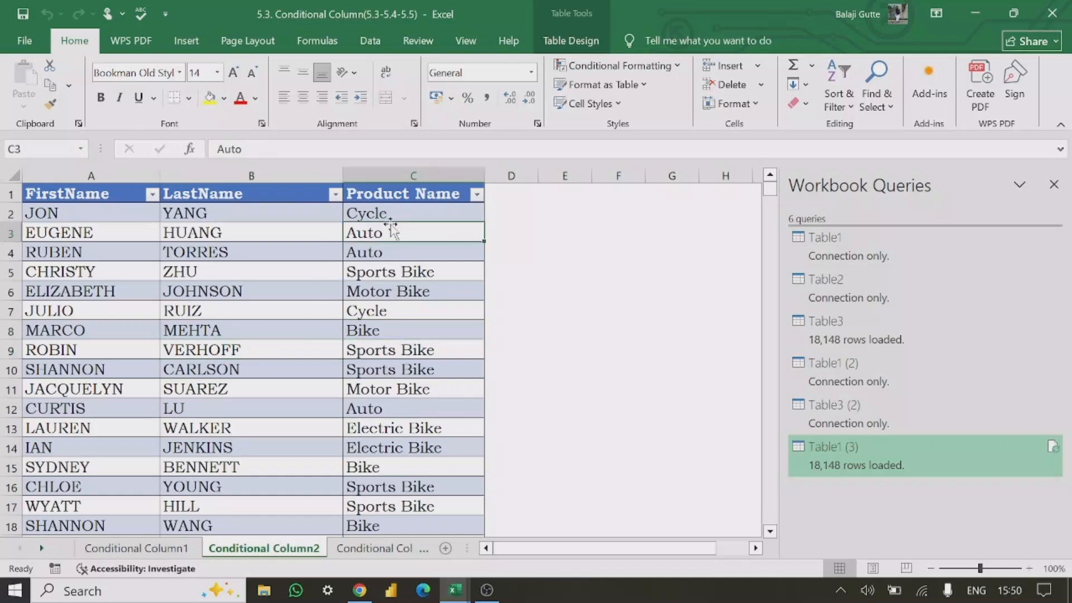
key(Up)
key(Down)
key(Down)
key(Down)
key(Down)
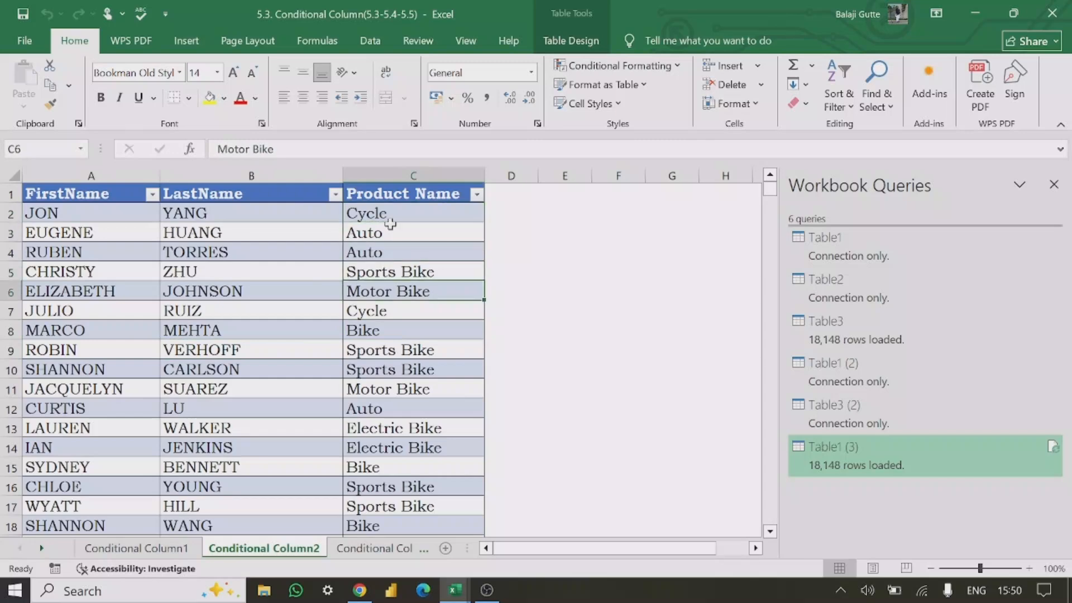
key(Down)
key(Down)
key(Down)
key(Down)
key(Down)
key(Down)
key(Down)
key(Down)
key(Down)
key(Down)
key(Down)
key(Down)
key(Down)
key(Down)
key(Down)
key(Down)
key(Down)
key(Down)
key(Down)
key(Down)
key(Down)
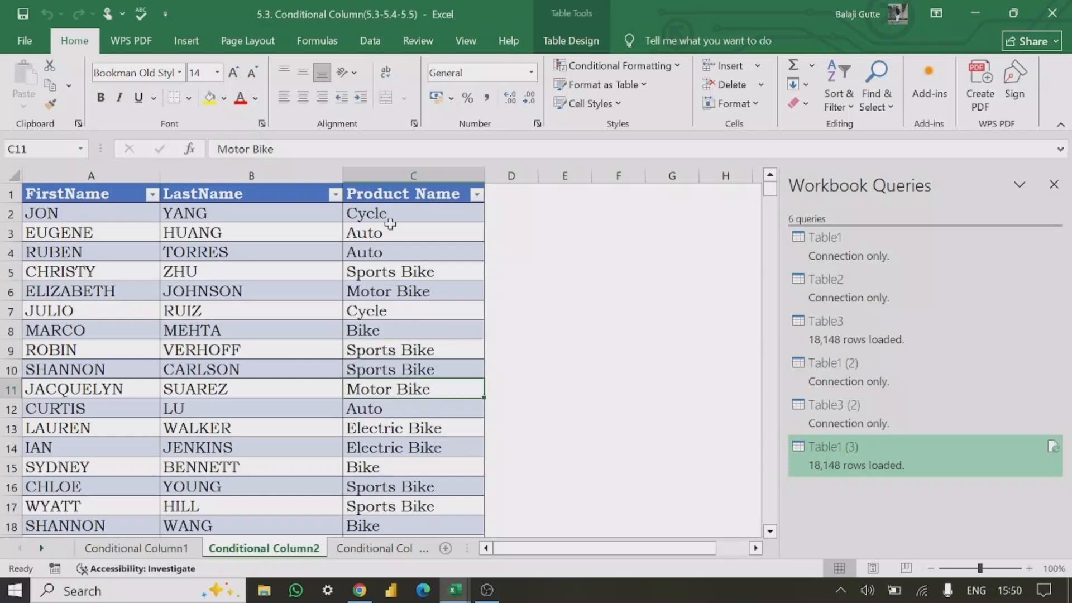
key(Down)
key(Down)
key(Down)
key(Down)
key(Down)
key(Down)
key(Down)
key(Down)
key(Down)
key(Down)
key(Down)
key(Down)
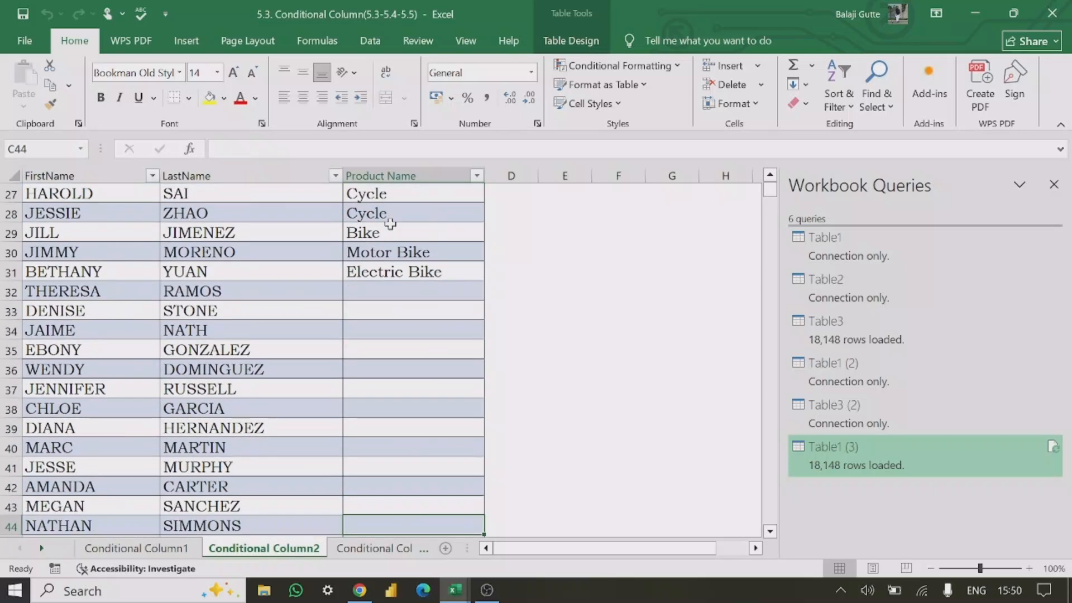
key(Up)
key(Up)
key(Up)
key(Up)
key(Up)
key(Up)
key(Up)
key(Up)
key(Up)
key(Up)
key(Up)
key(Up)
key(Up)
key(Up)
key(Up)
key(Up)
key(Up)
key(Up)
key(Up)
key(Up)
key(Up)
key(Up)
key(Up)
key(Up)
key(Up)
key(Up)
key(Up)
key(Up)
key(Up)
key(Up)
key(Up)
key(Up)
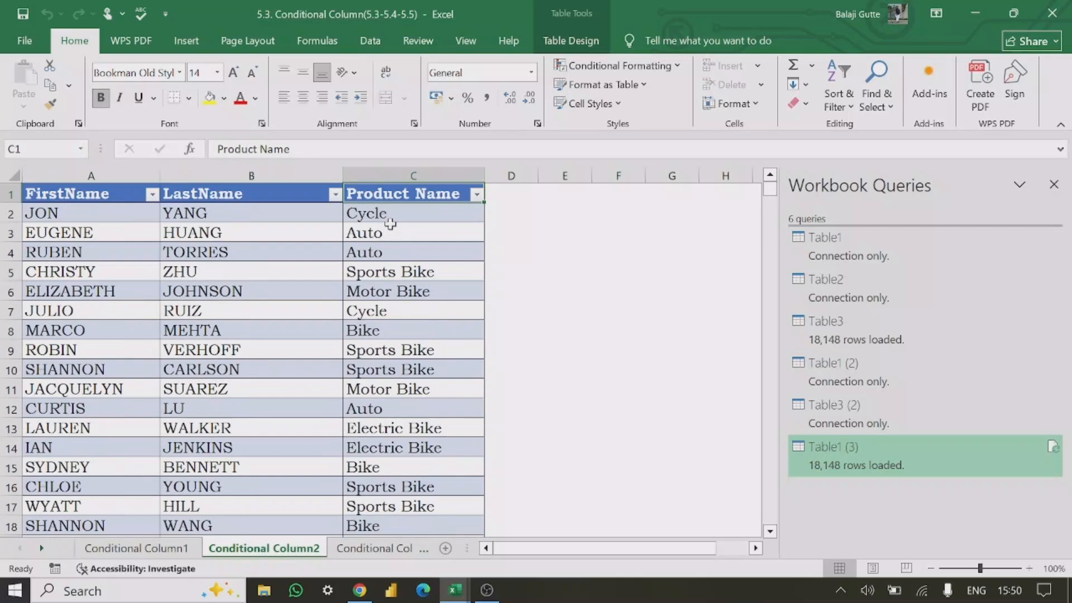
click(221, 390)
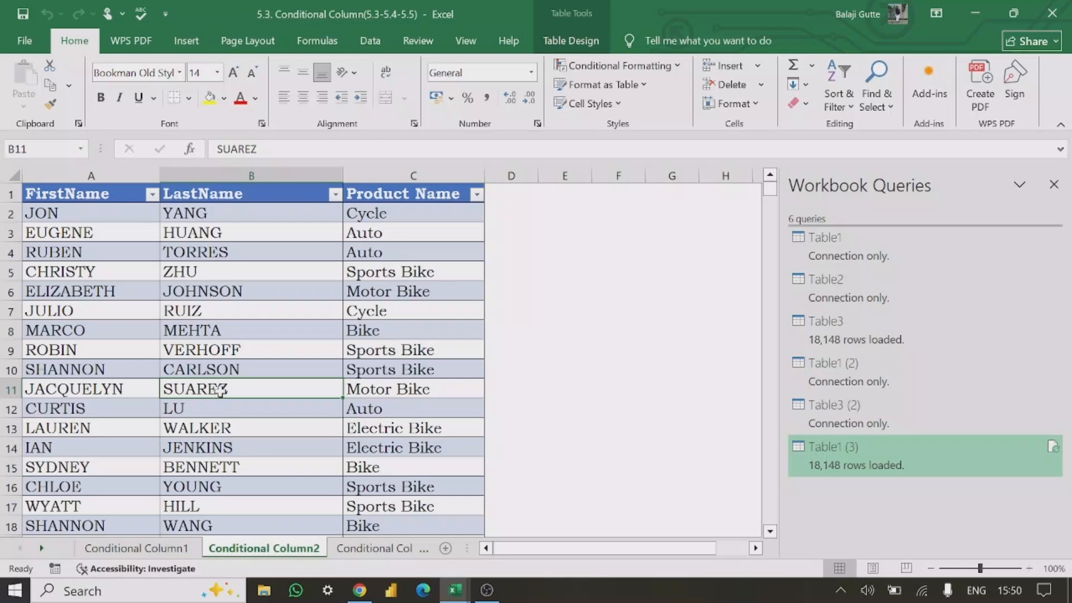
key(Up)
key(Up)
key(Up)
key(Up)
key(Up)
key(Down)
key(Down)
key(Down)
key(Up)
key(Up)
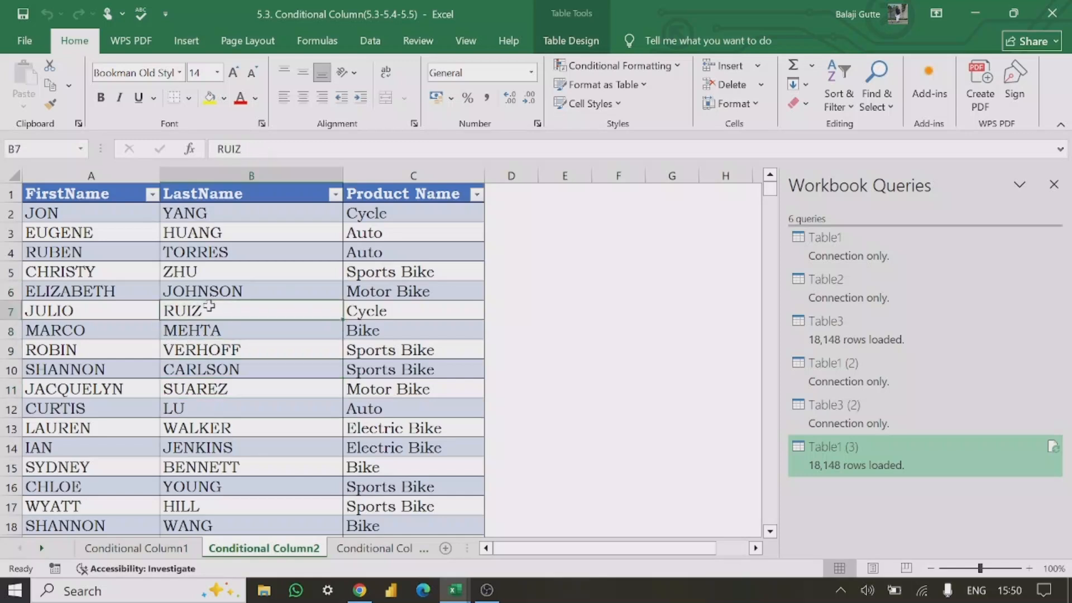
- Load the whole FirstName, LastName and Product Name table into the Power Query Editor
key(ctrl+a)
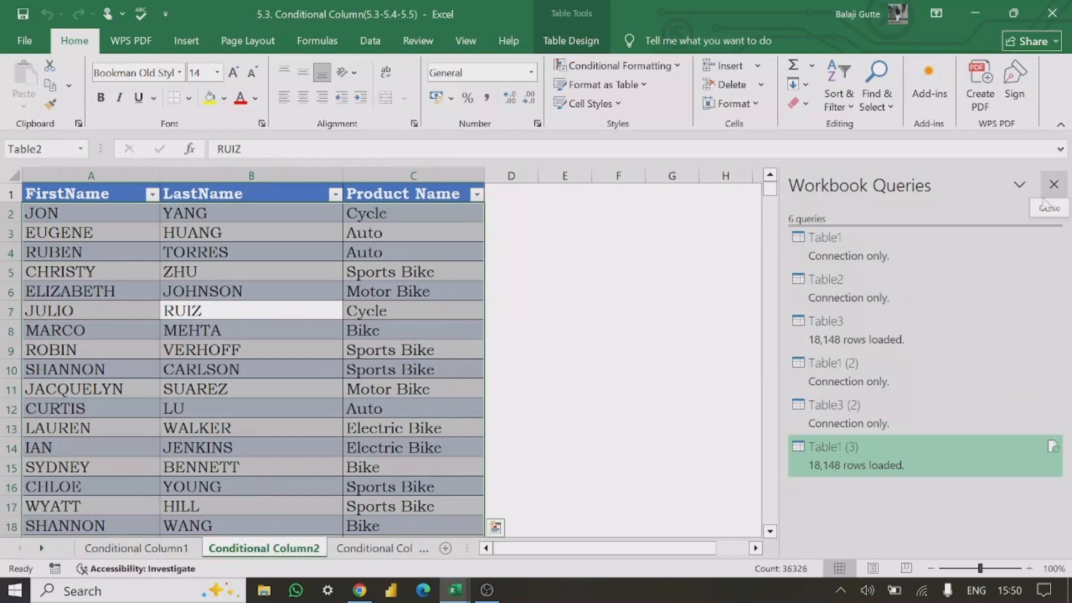
click(370, 41)
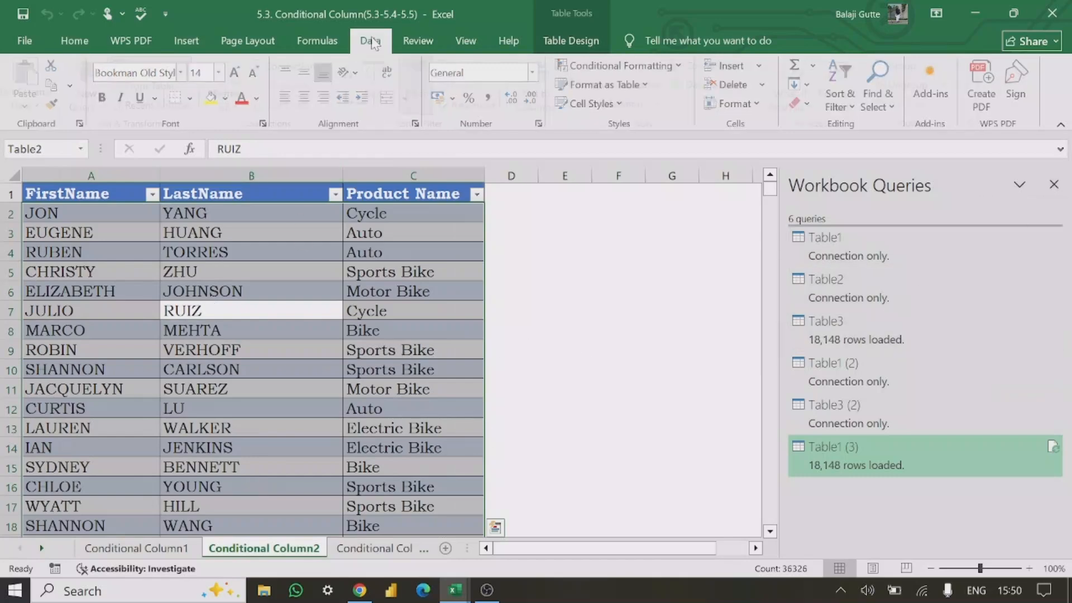
click(149, 88)
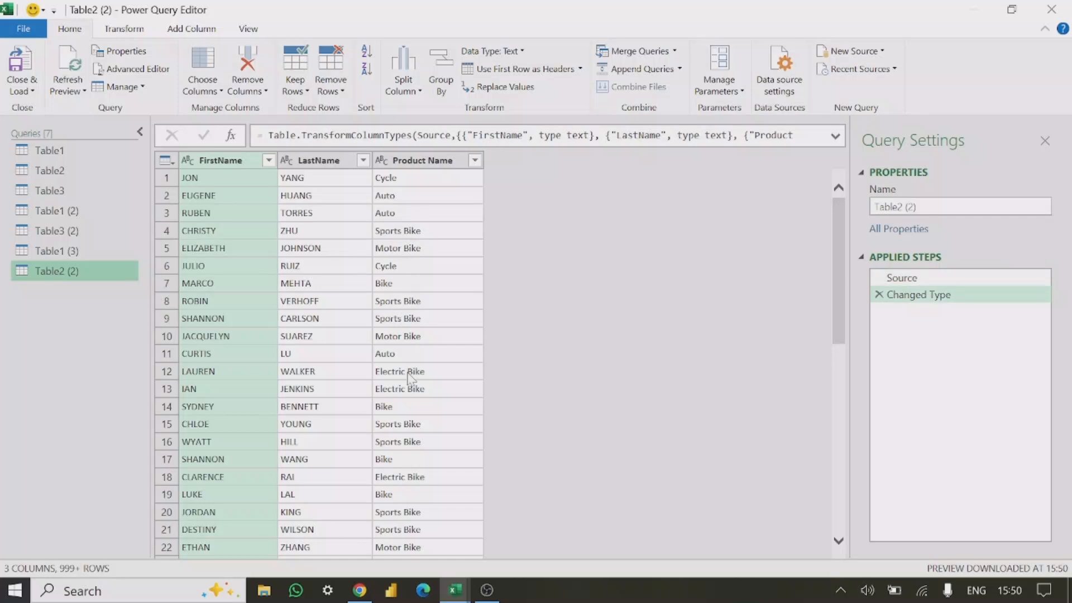
- Begin a conditional column whose first condition tests Product Name with the equals operator
click(415, 162)
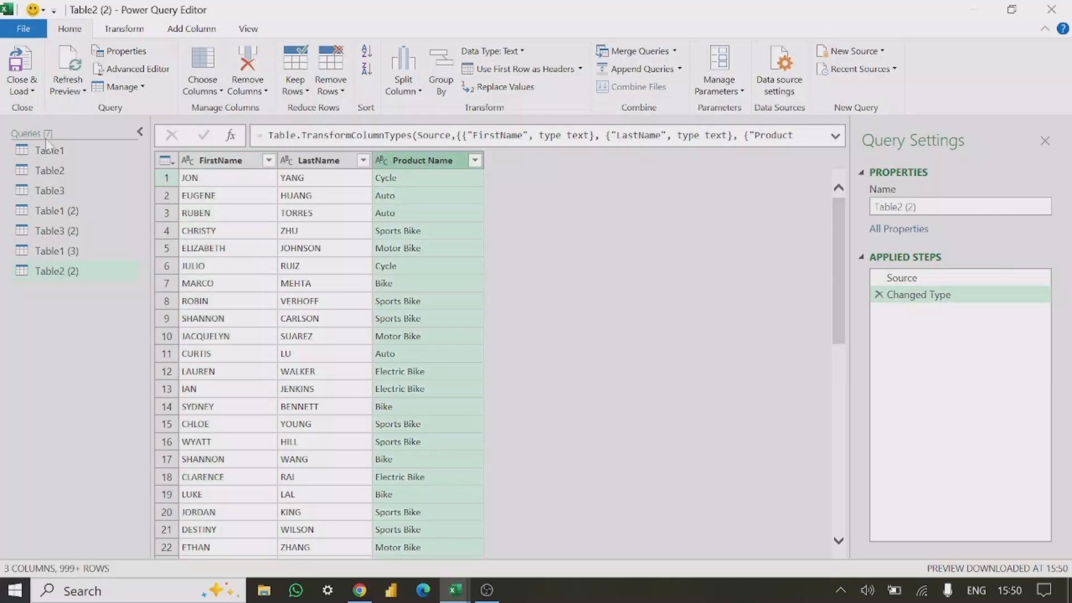
click(188, 30)
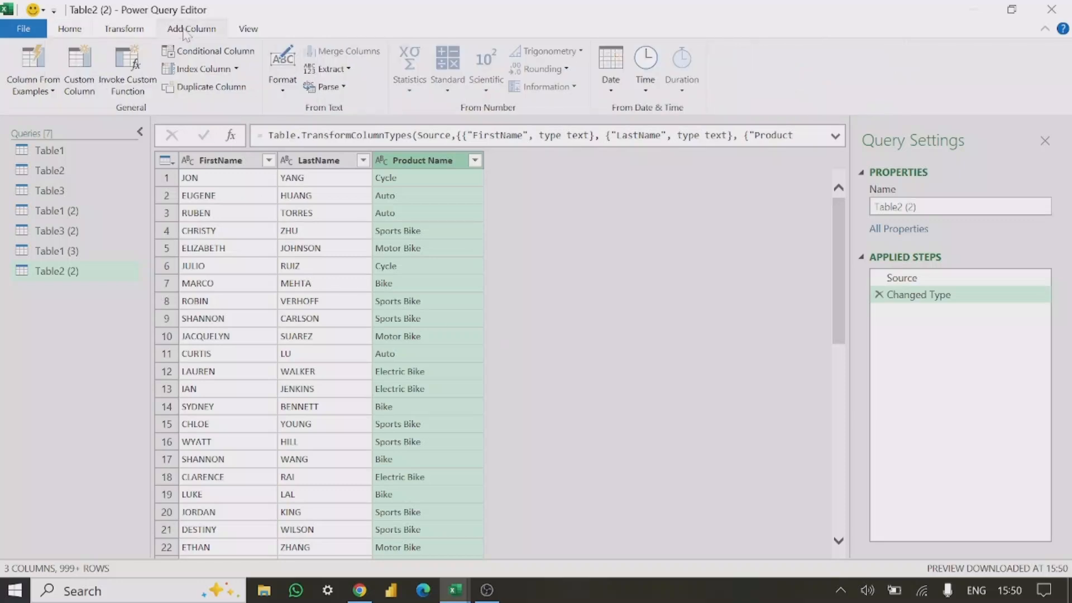
click(218, 54)
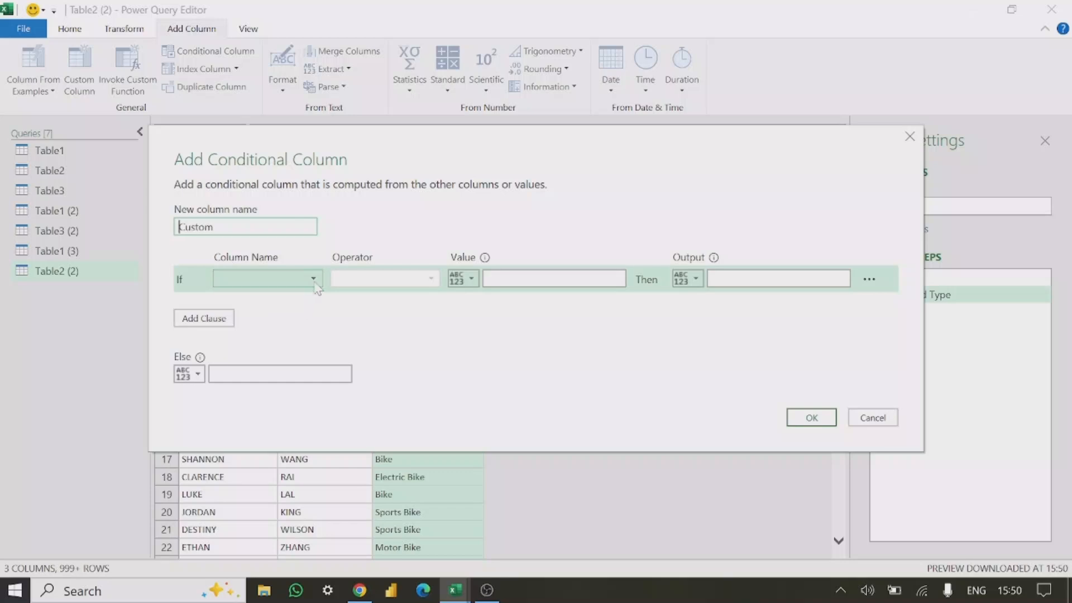
click(314, 279)
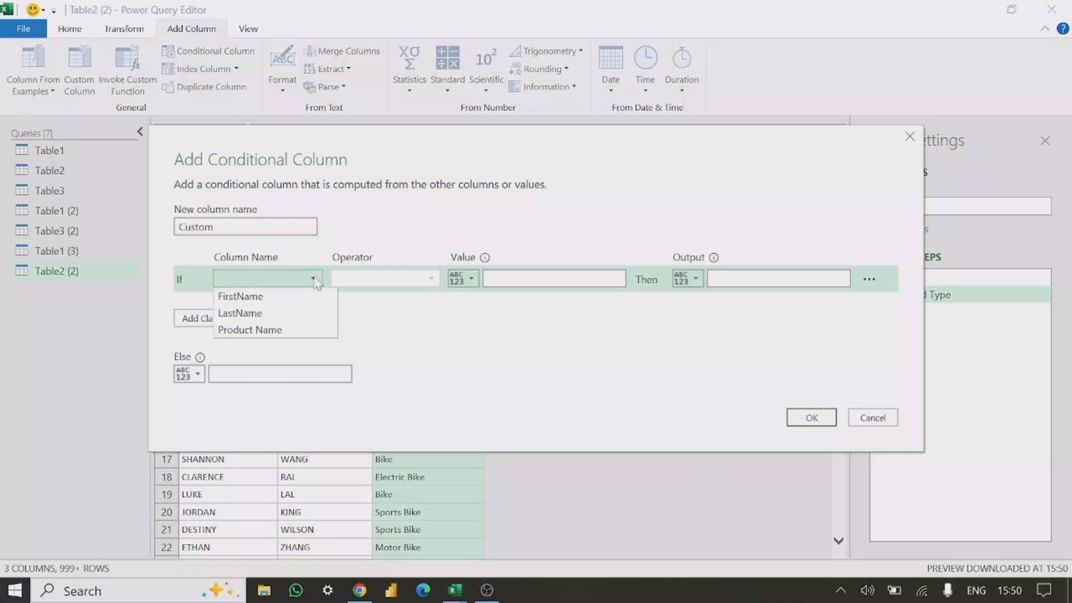
click(306, 331)
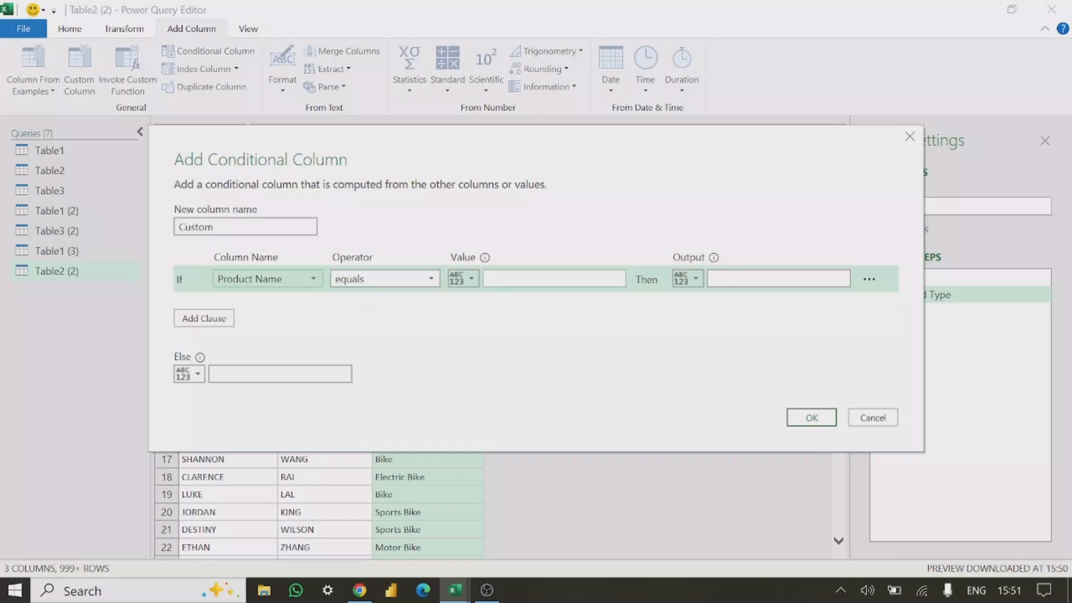
- Make the condition match the value "Bike" and output "bike product"
click(530, 279)
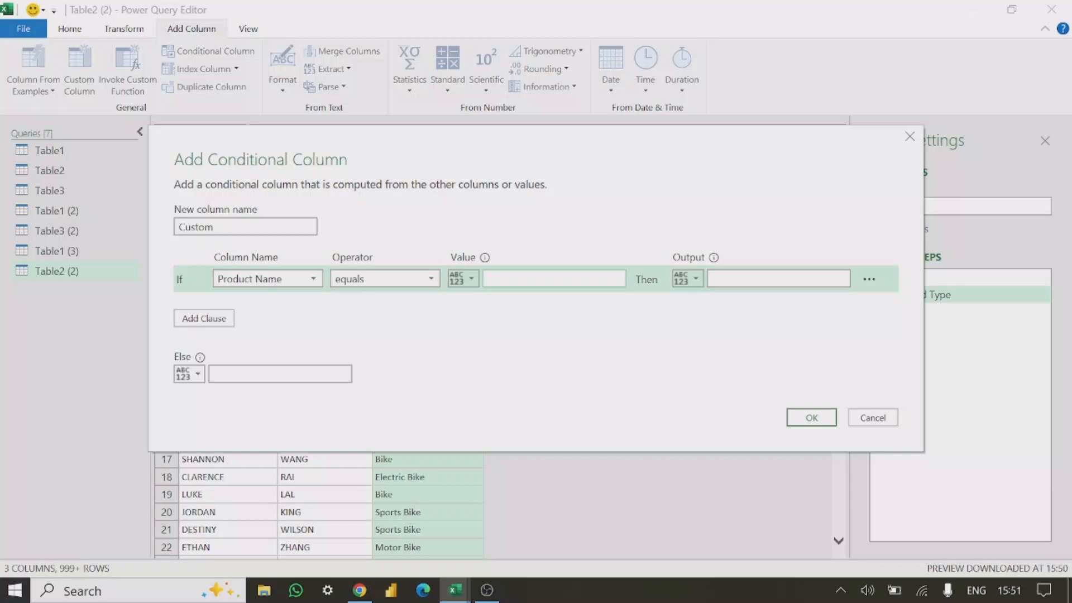
text(BIKES)
key(BackSpace)
key(BackSpace)
key(BackSpace)
key(BackSpace)
key(BackSpace)
text(Bike)
click(778, 279)
text(bike)
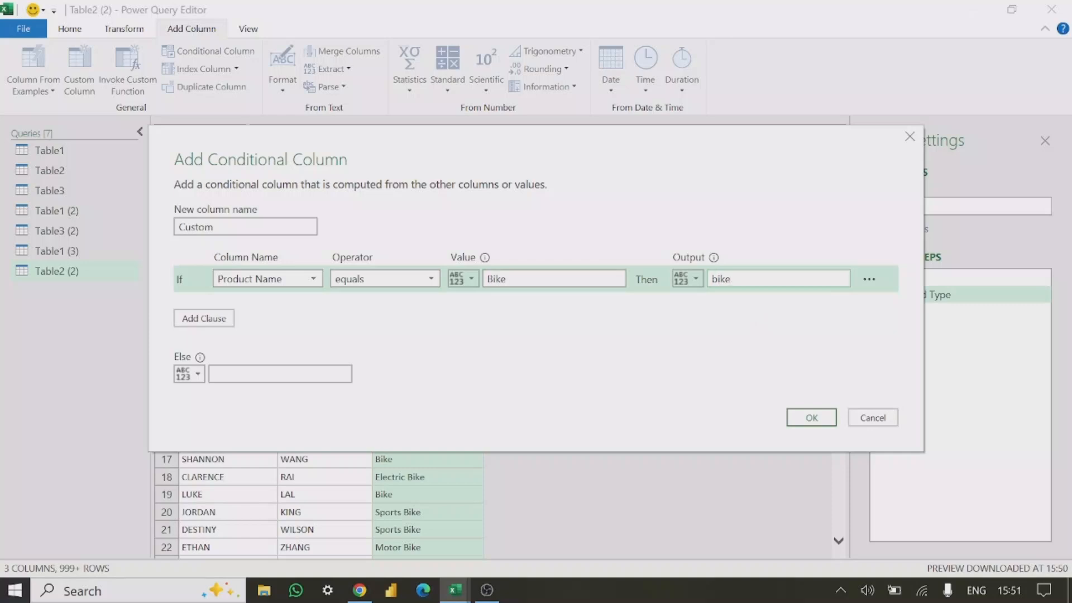
text( product)
- Set the else result to "Other product" and create the conditional column
click(280, 374)
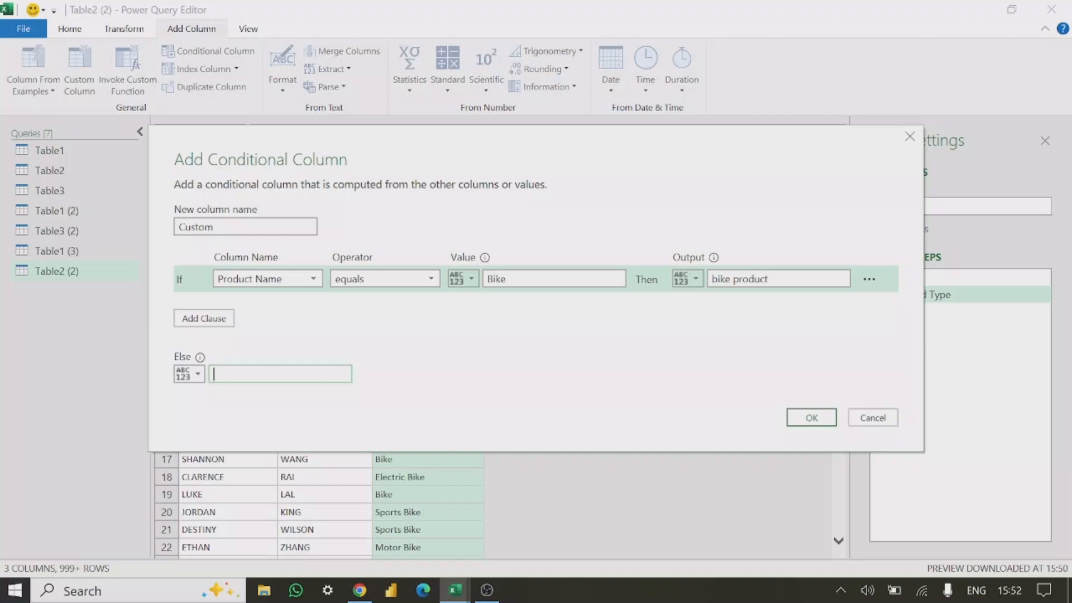
text(Other product)
key(Return)
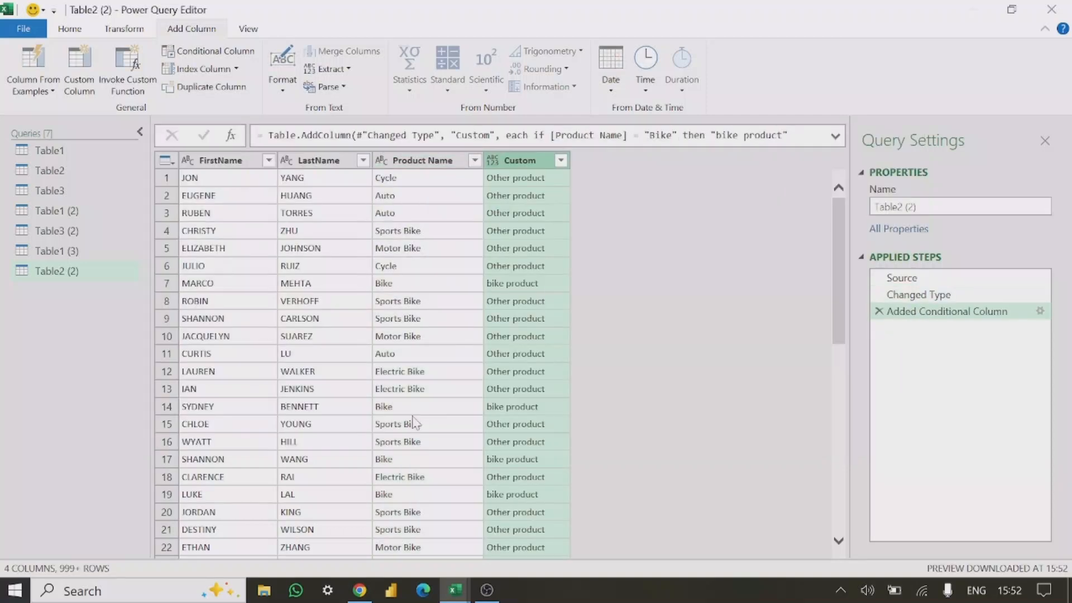
- Compare the Custom column's labels with the Product Name values row by row
click(526, 232)
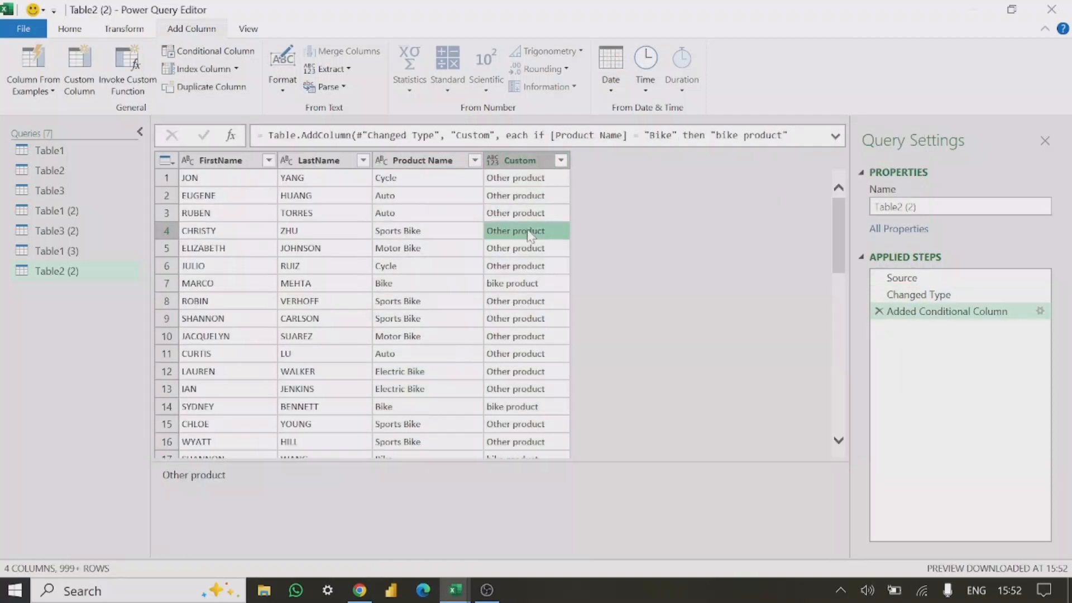
click(427, 267)
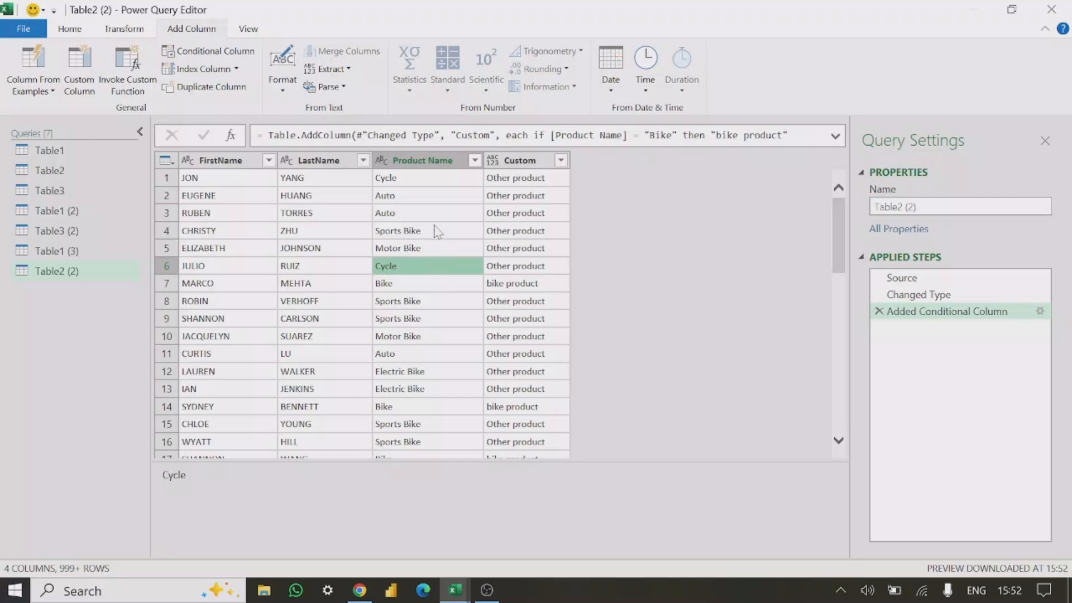
click(520, 212)
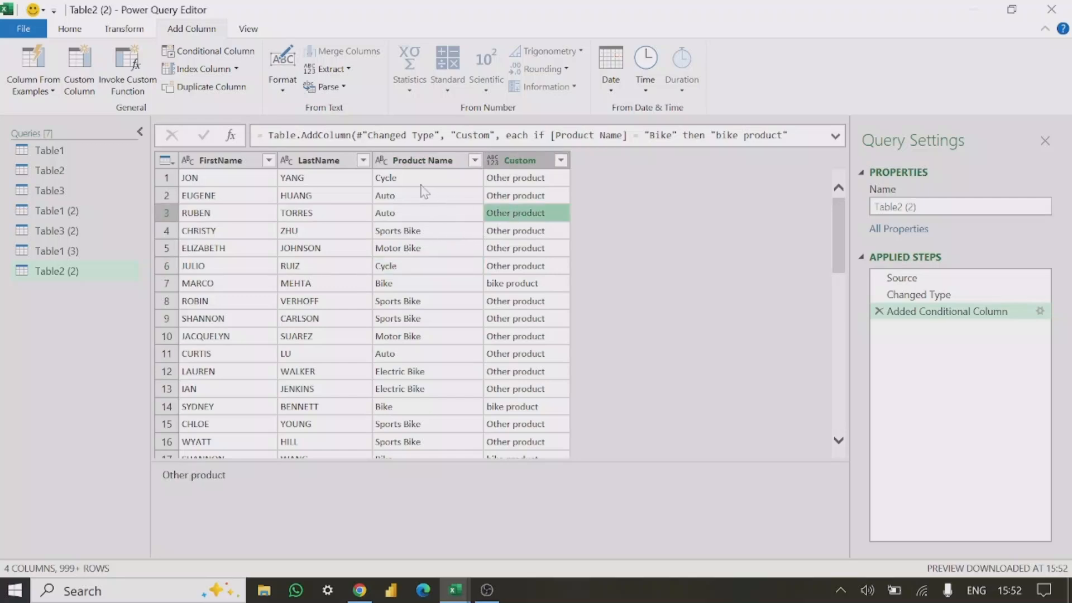
click(410, 178)
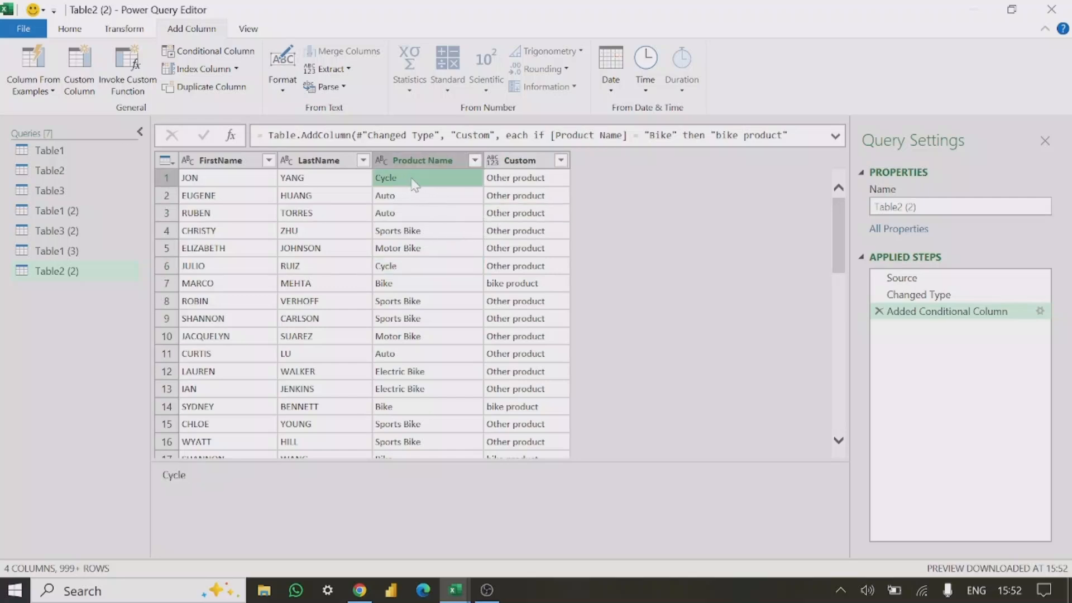
key(Right)
key(Left)
key(Down)
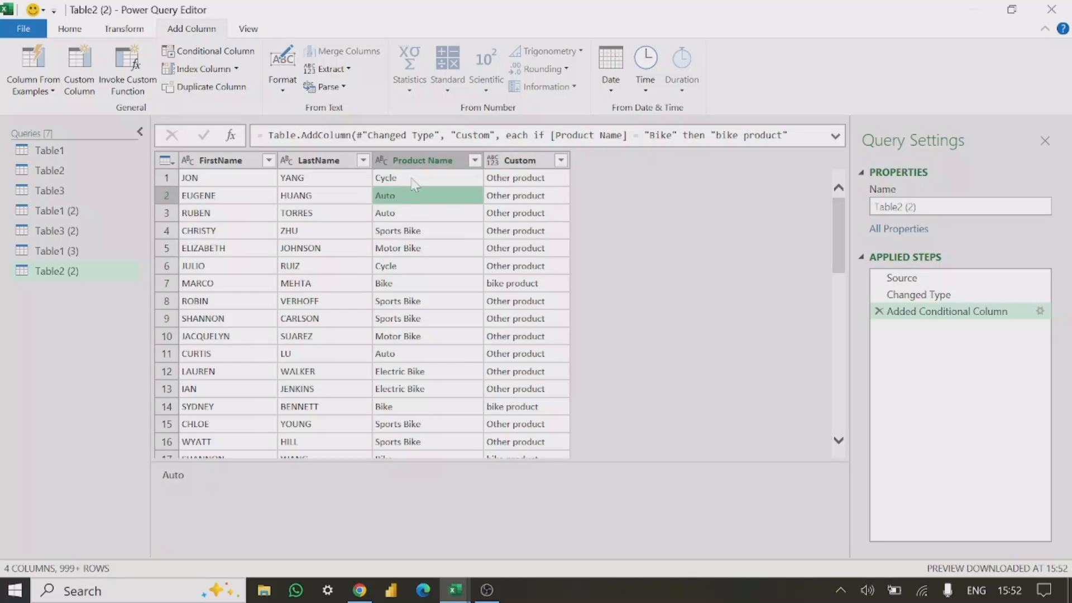
key(Right)
key(Left)
key(Down)
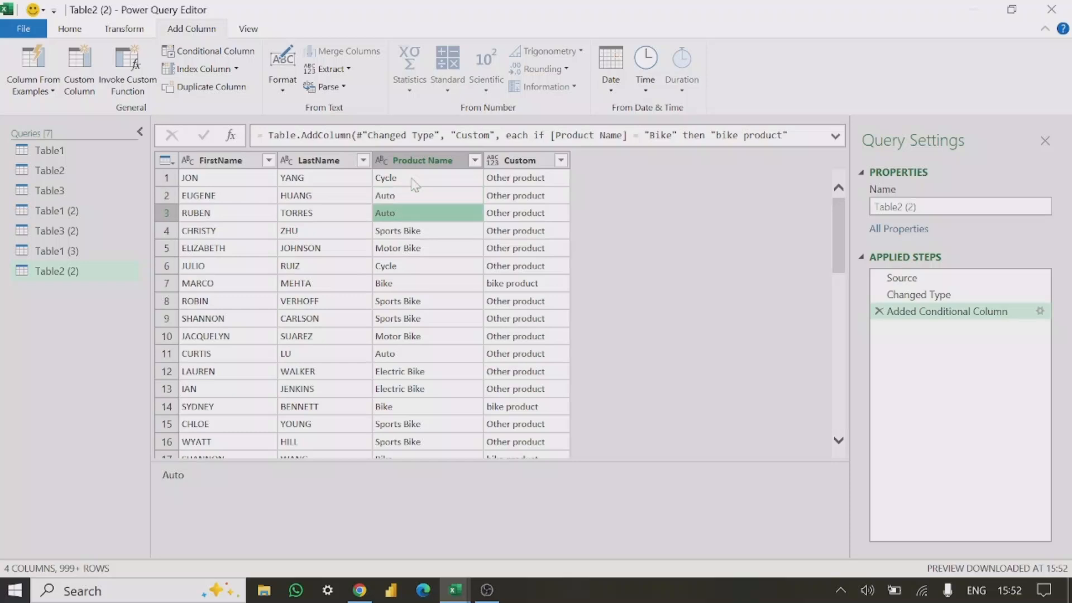
key(Down)
key(Down)
key(Up)
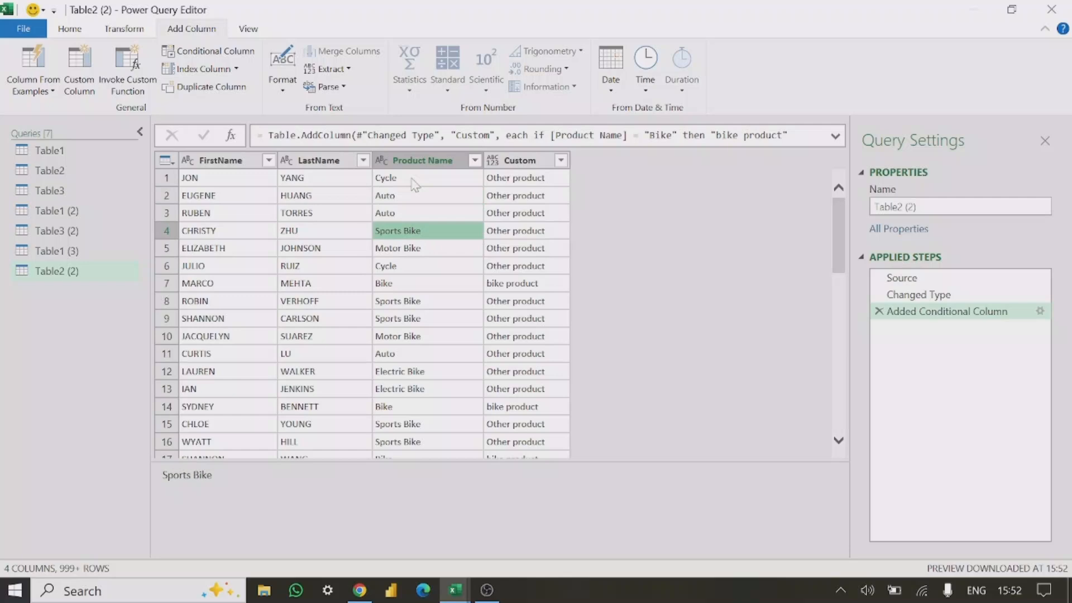
key(Right)
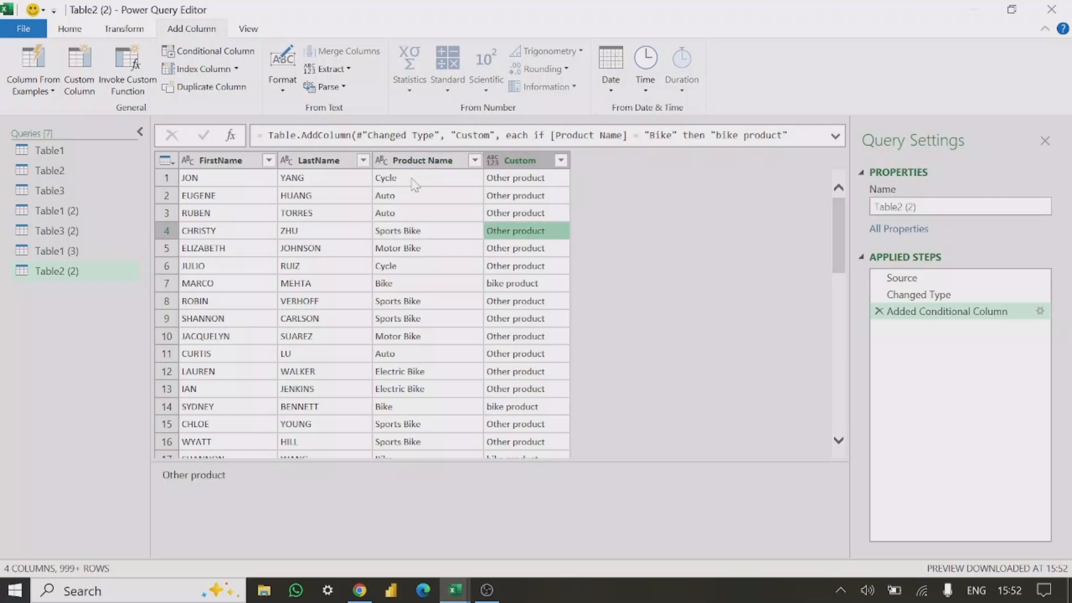
key(Left)
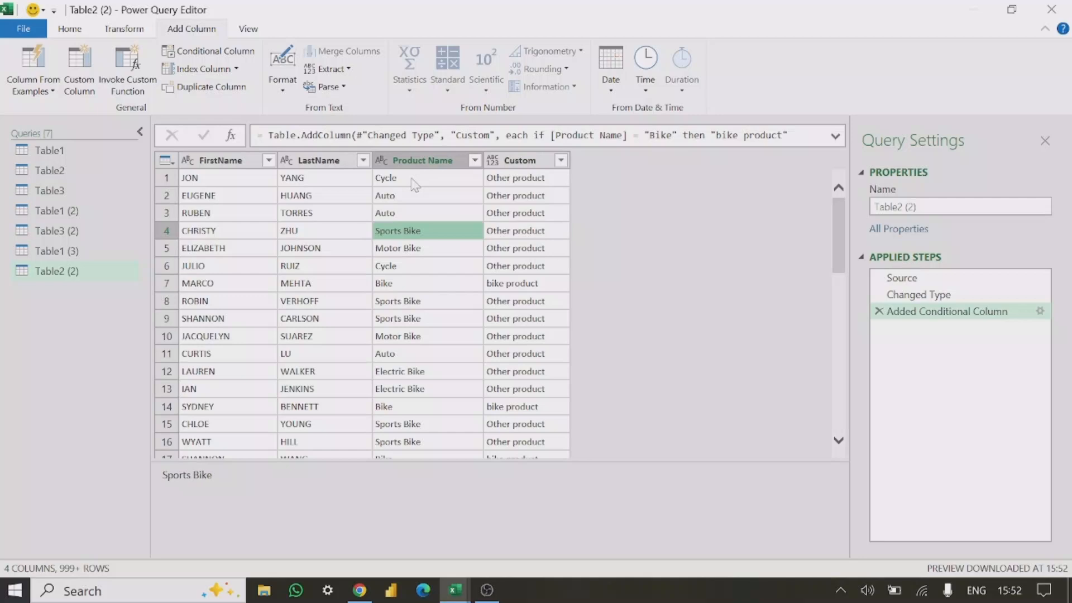
- Remove the Custom column from the Table2 (2) query
click(520, 161)
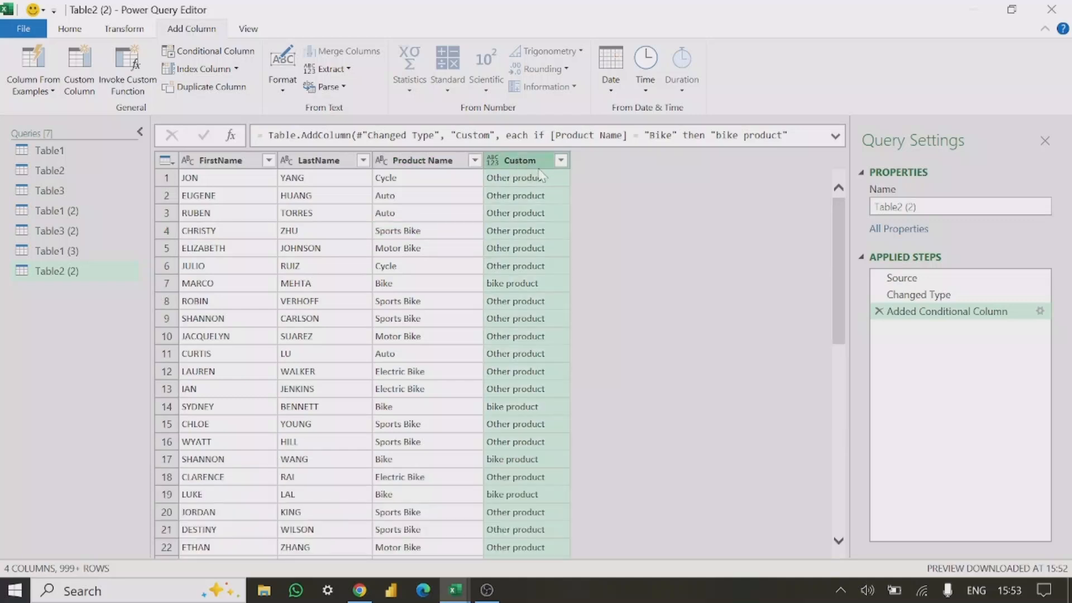
right_click(533, 158)
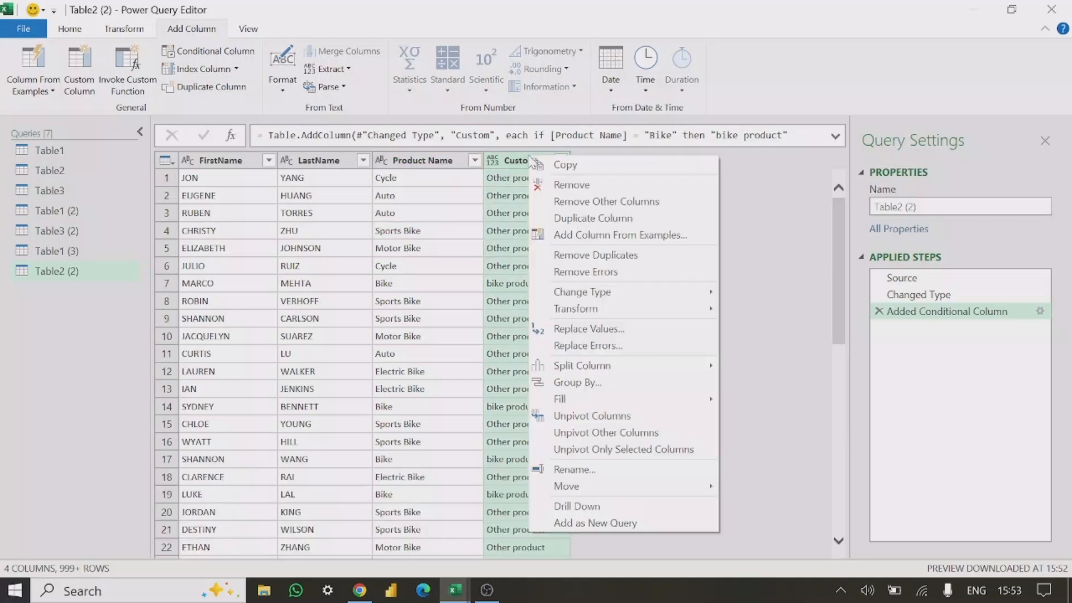
click(573, 187)
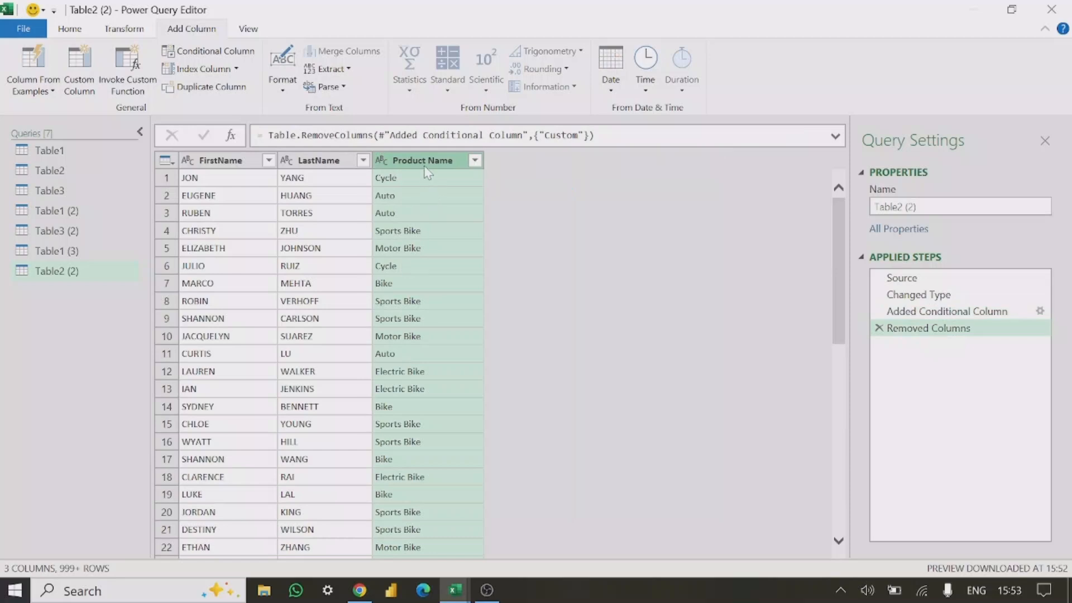
- Start a new conditional column that tests Product Name against the value "Bike" and outputs "Bike product"
click(199, 53)
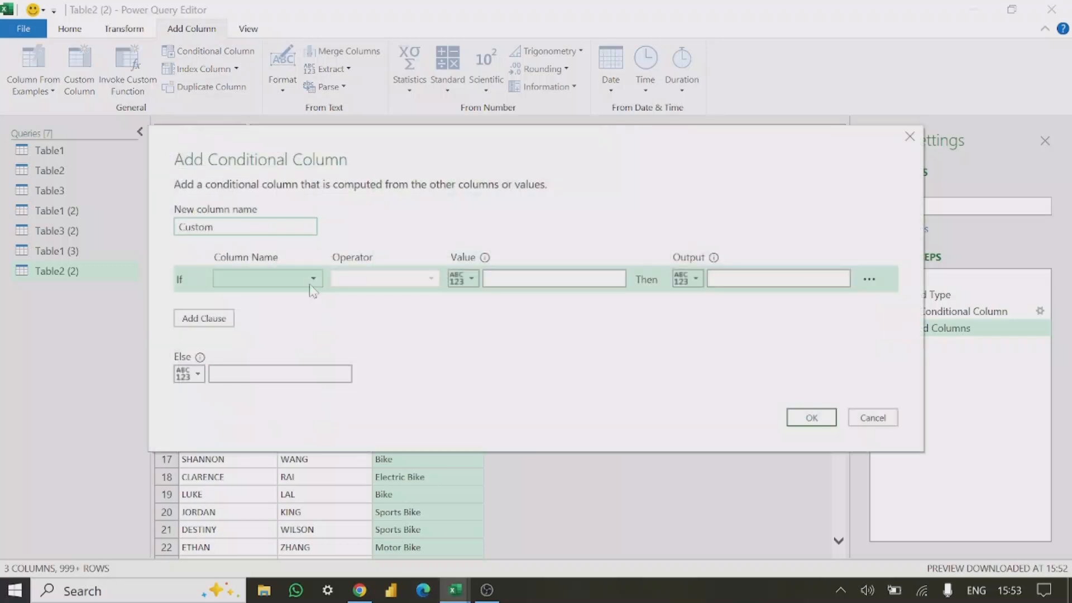
click(314, 280)
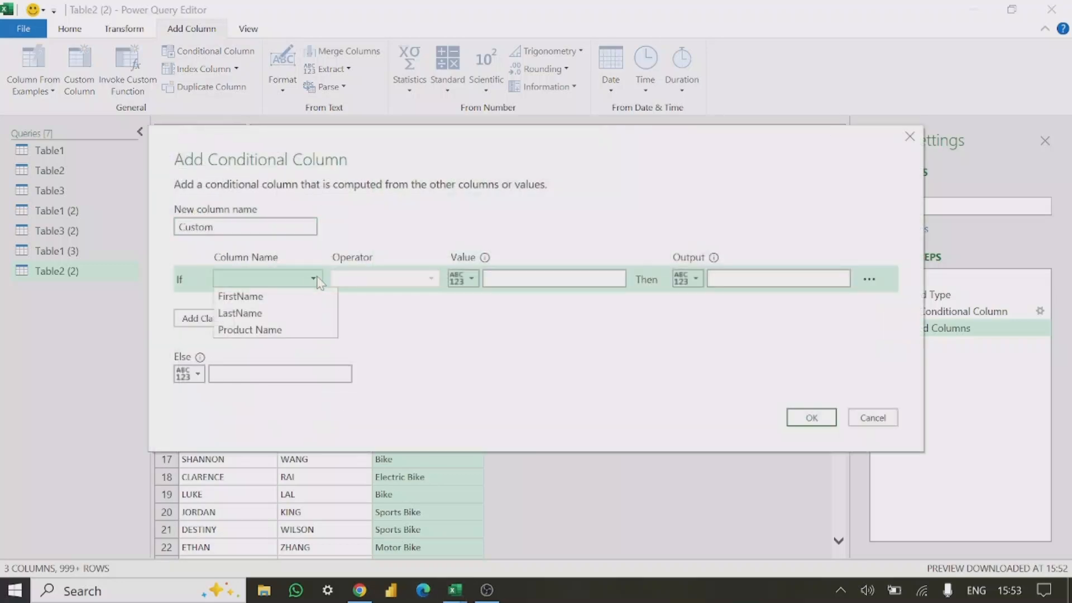
click(303, 330)
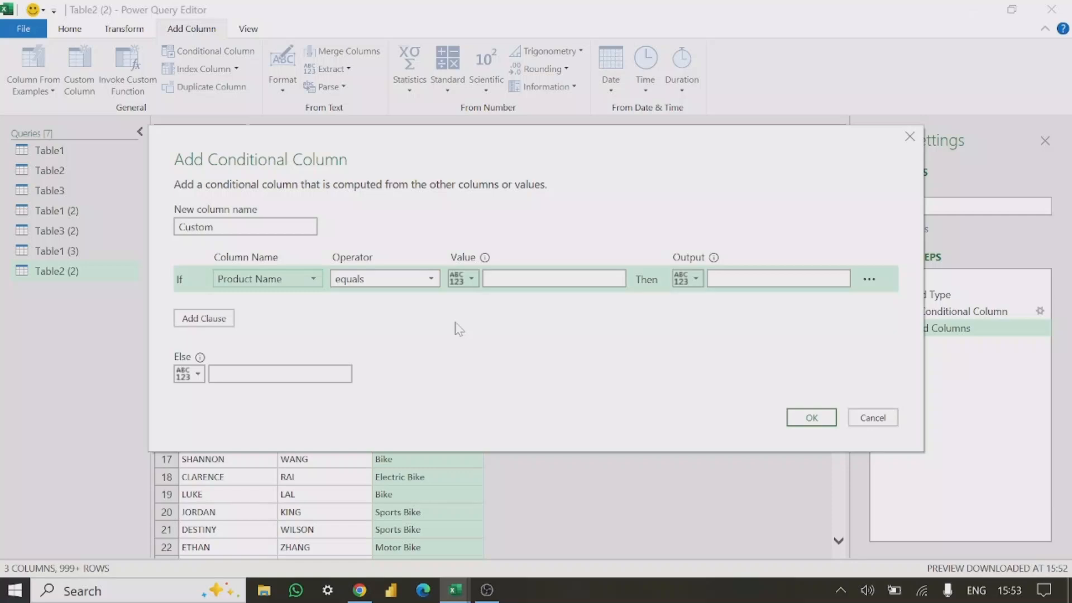
click(539, 279)
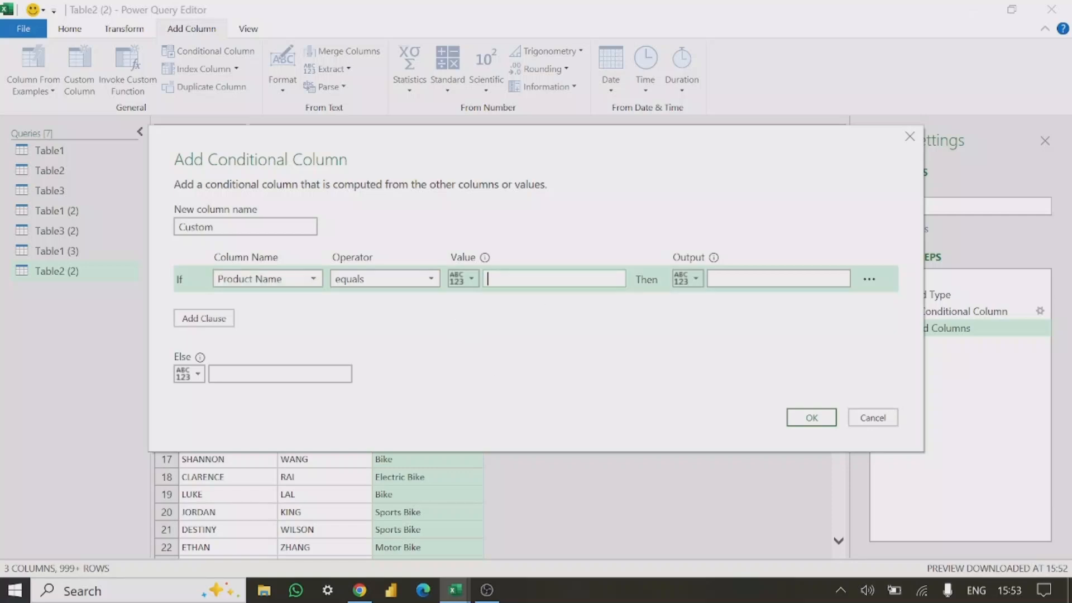
text(Bike)
click(789, 279)
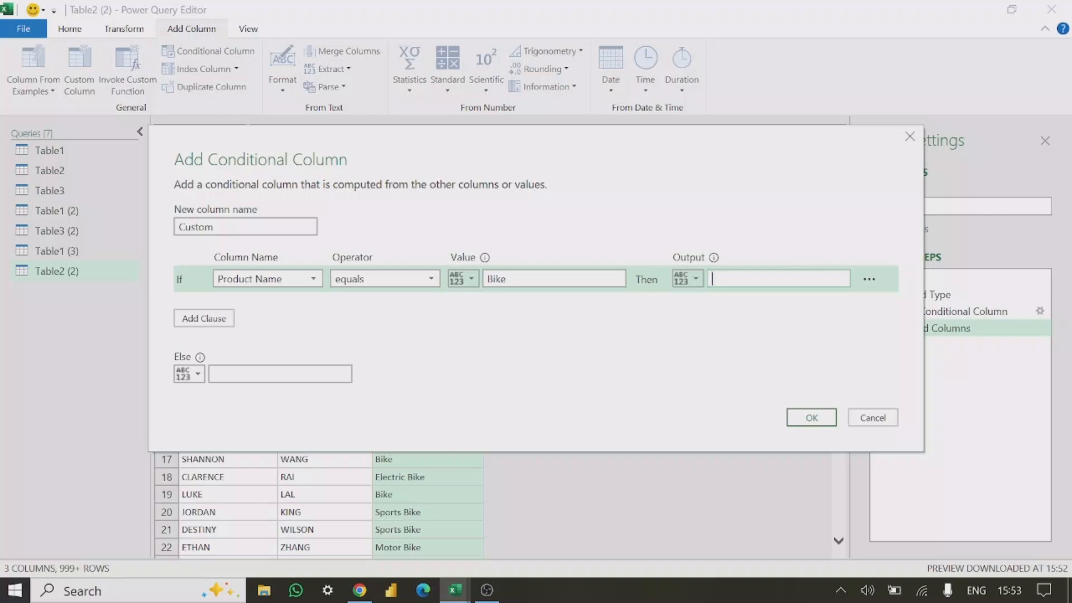
text(Bike product)
- Set the else result to "Other product", change the condition's operator to contains, and create the column
click(307, 374)
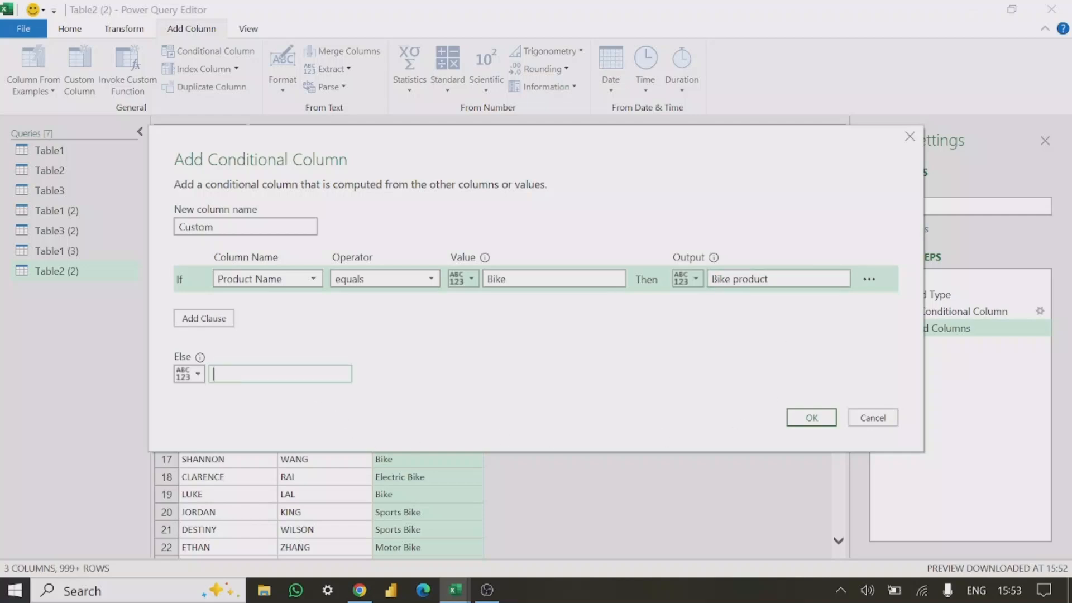
text(Other product)
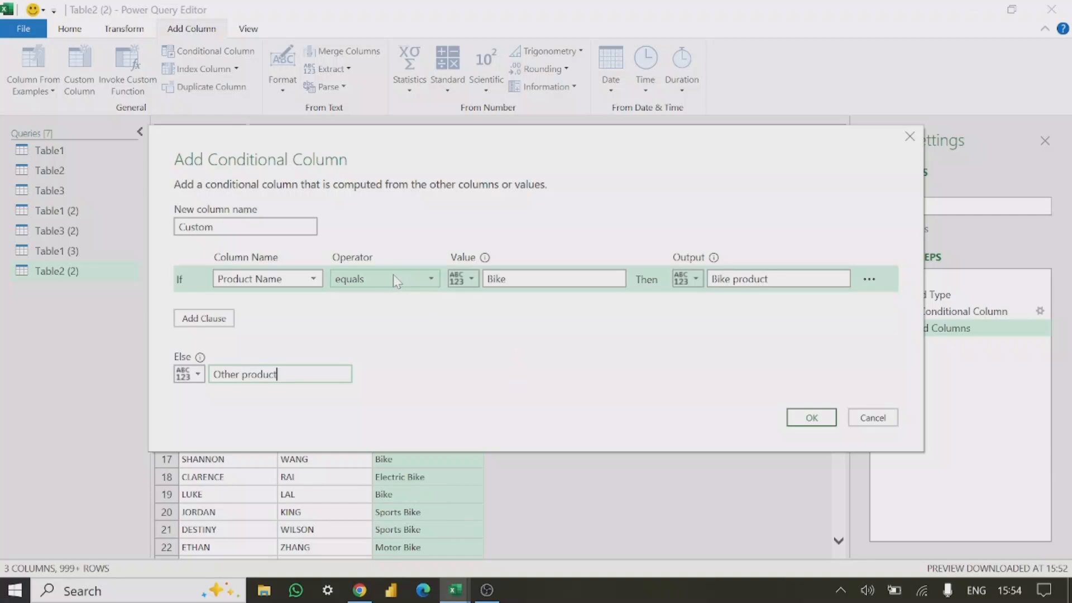
click(431, 278)
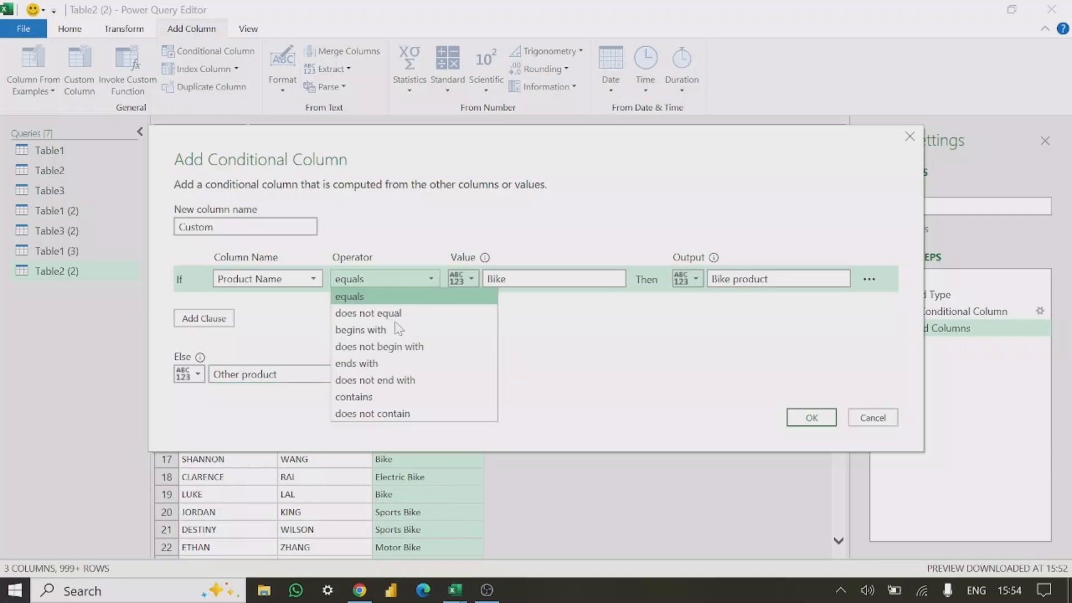
click(386, 397)
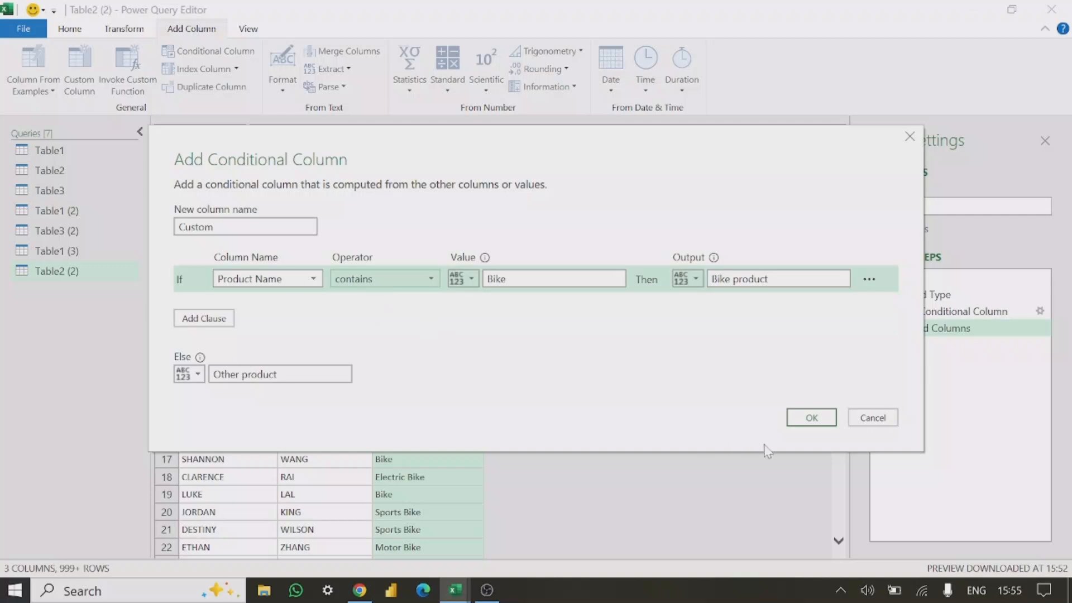
click(813, 418)
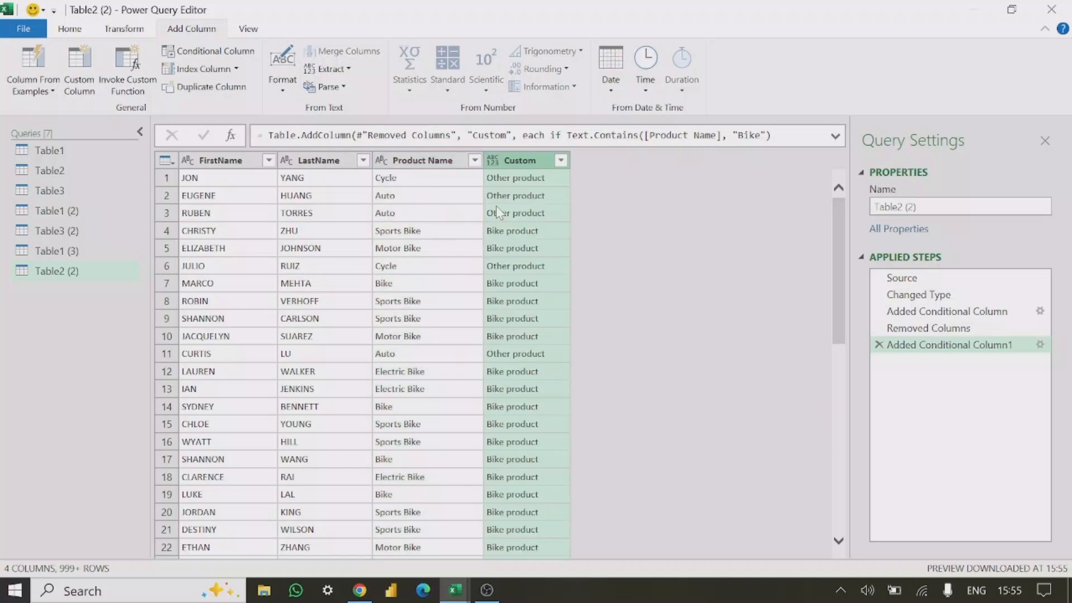
- Check the new Custom column's labels against the Product Name values, covering the cycle, auto and different bike rows
click(517, 230)
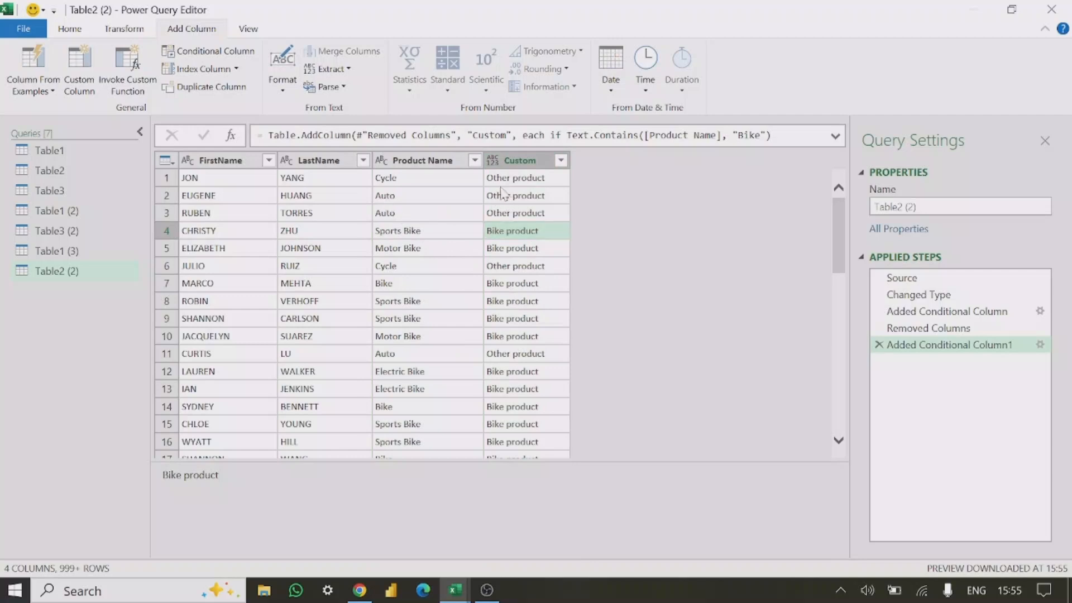
click(415, 197)
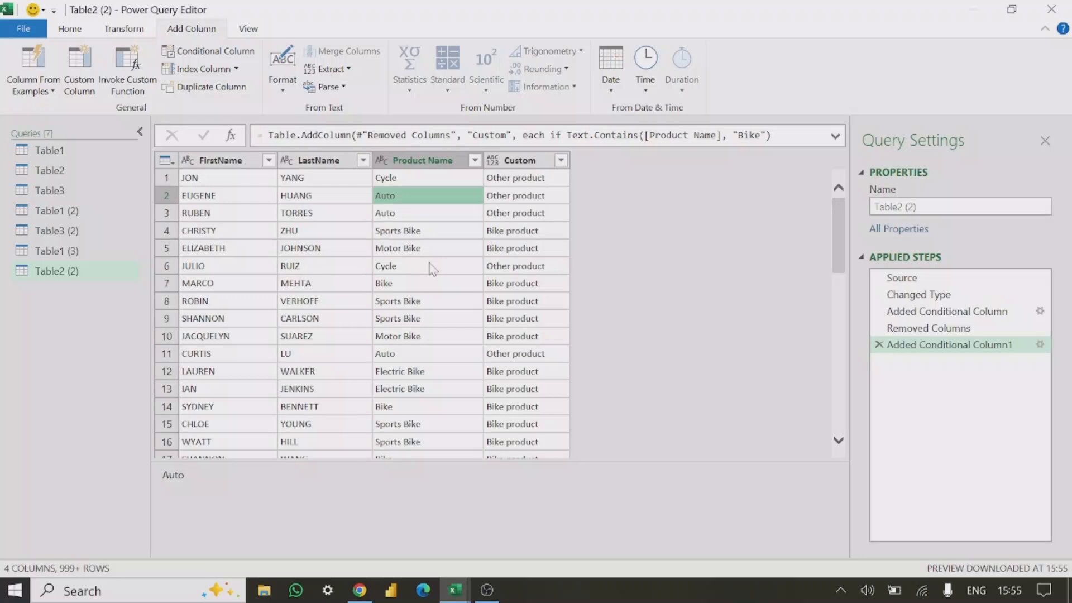
key(Up)
key(Right)
key(Left)
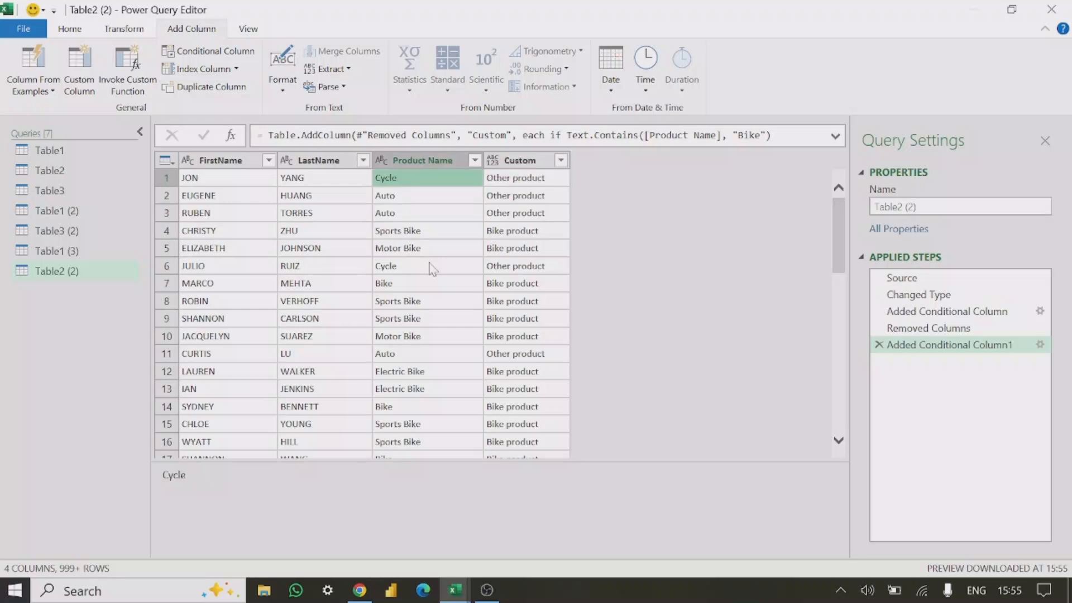
key(Down)
key(Down)
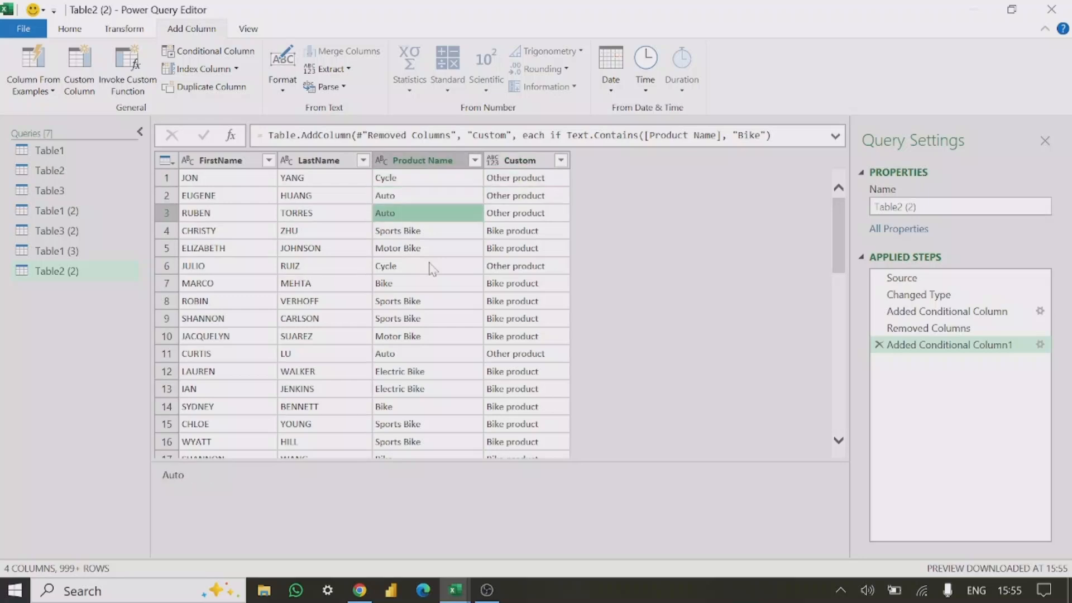
key(Down)
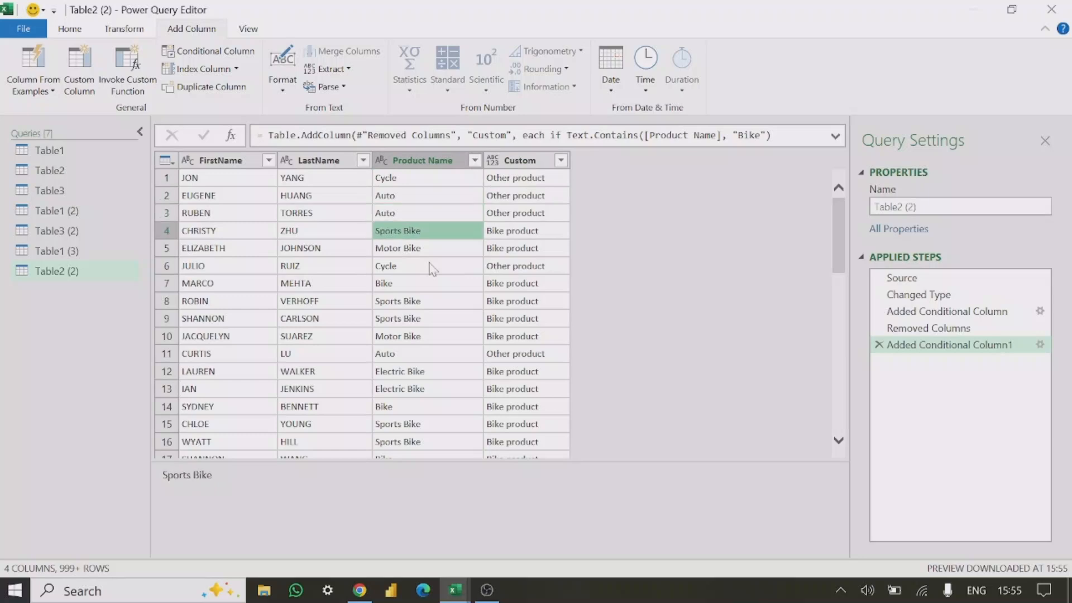
key(Right)
key(Left)
key(Right)
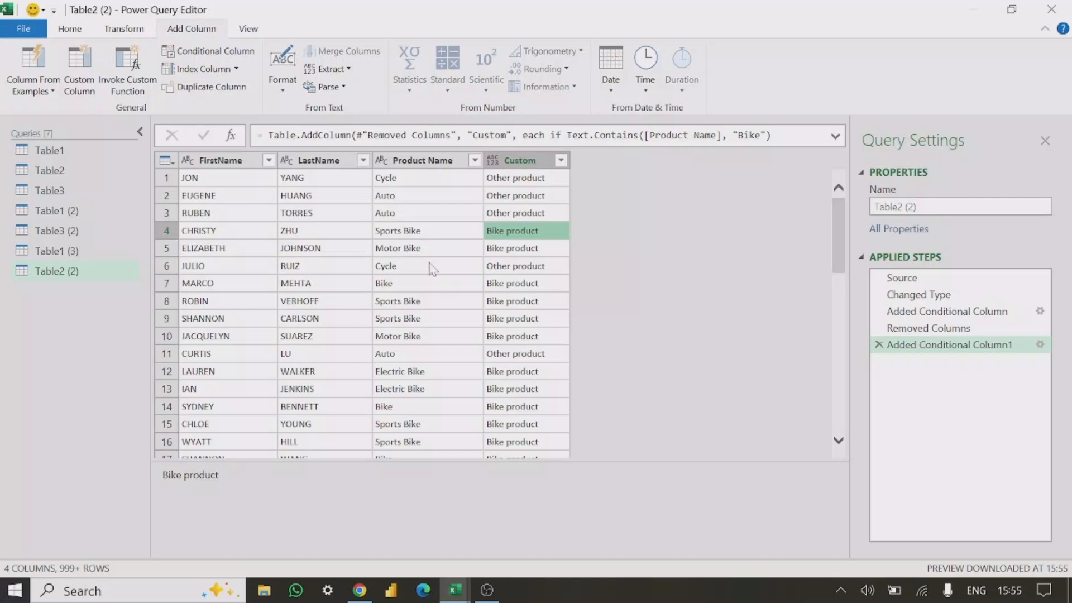
key(Left)
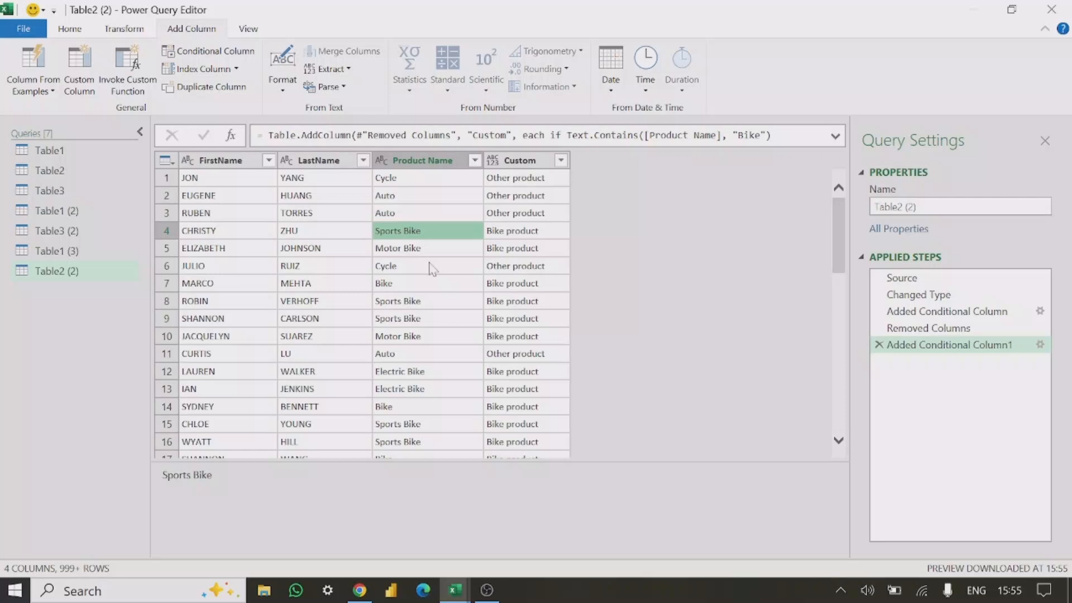
key(Up)
key(Up)
key(Up)
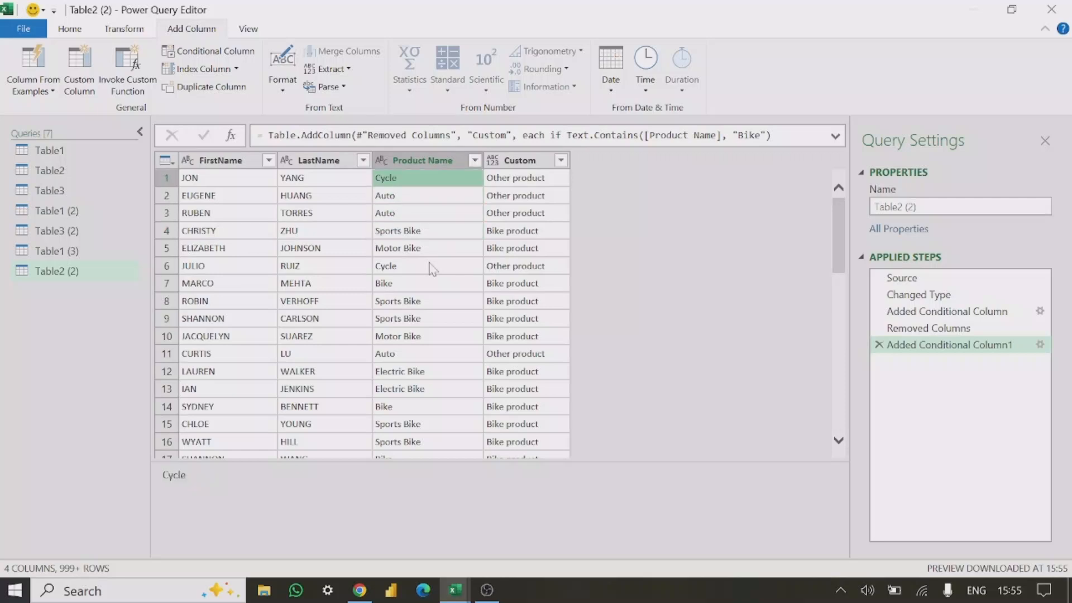
key(Right)
key(Left)
key(Down)
key(Down)
key(Down)
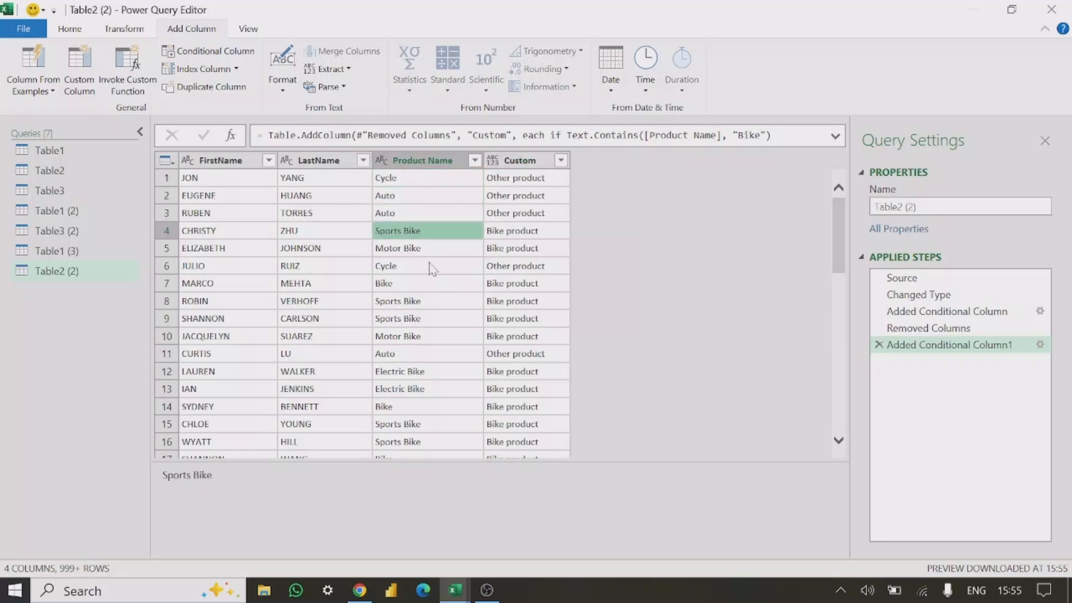
key(Right)
key(Left)
key(Left)
key(Down)
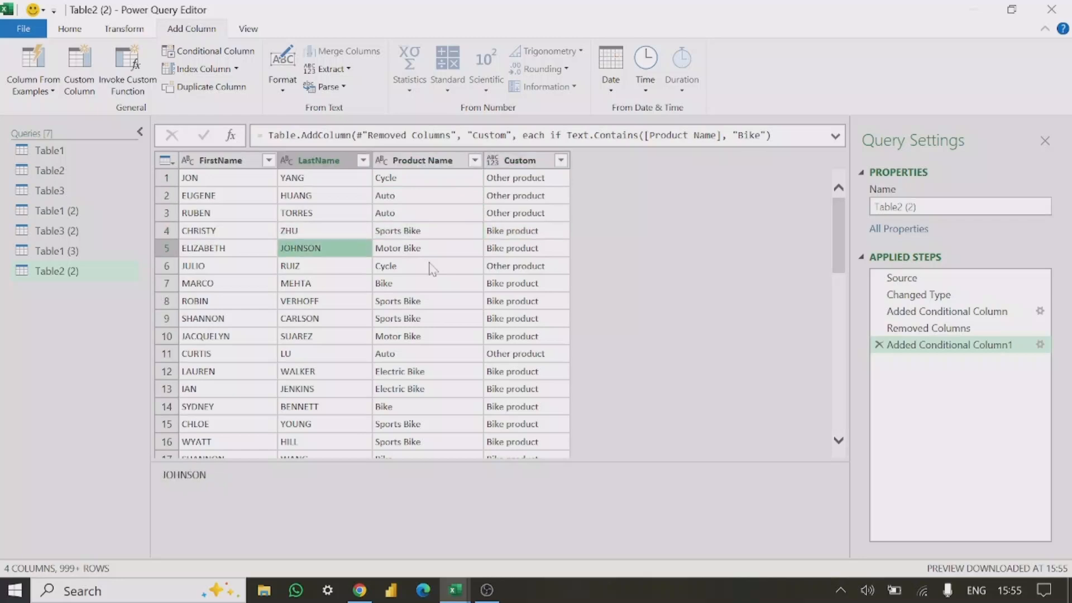
key(Right)
key(Right)
key(Left)
key(Down)
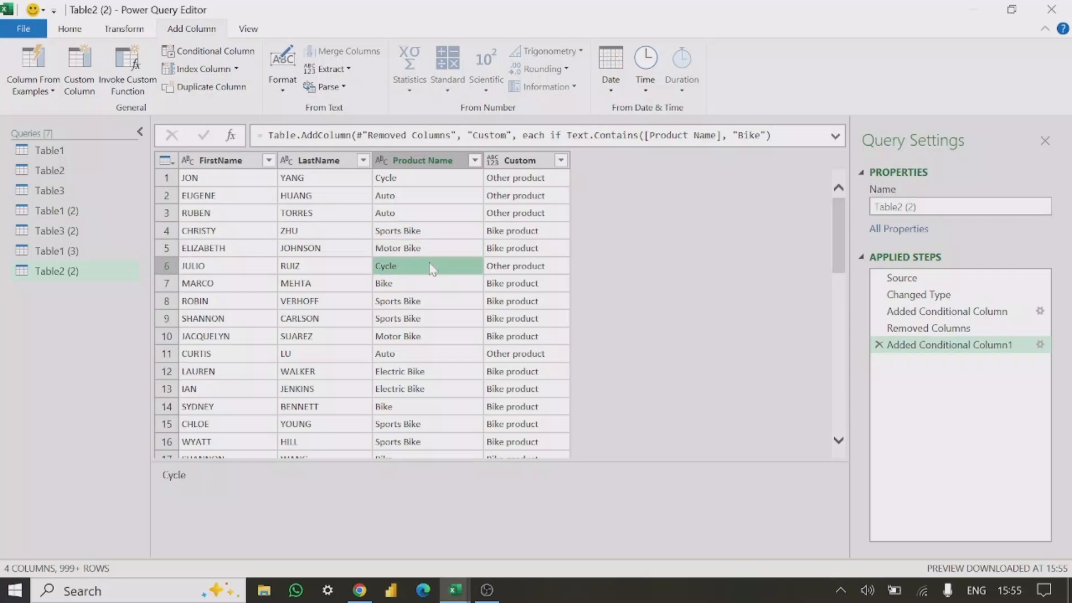
key(Right)
key(Left)
key(Down)
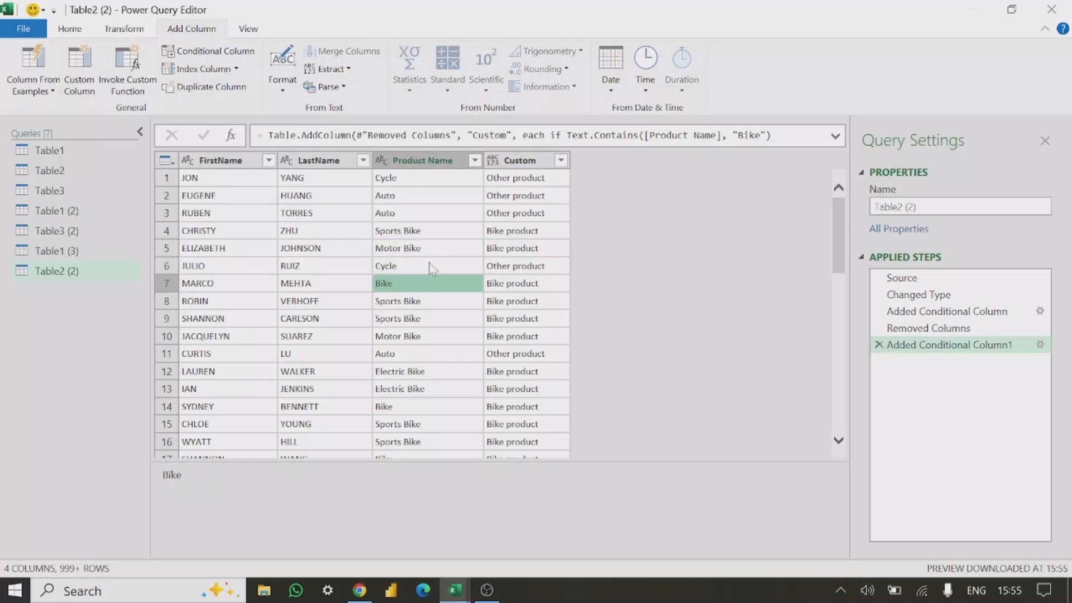
key(Right)
key(Left)
key(Up)
key(Up)
key(Up)
key(Up)
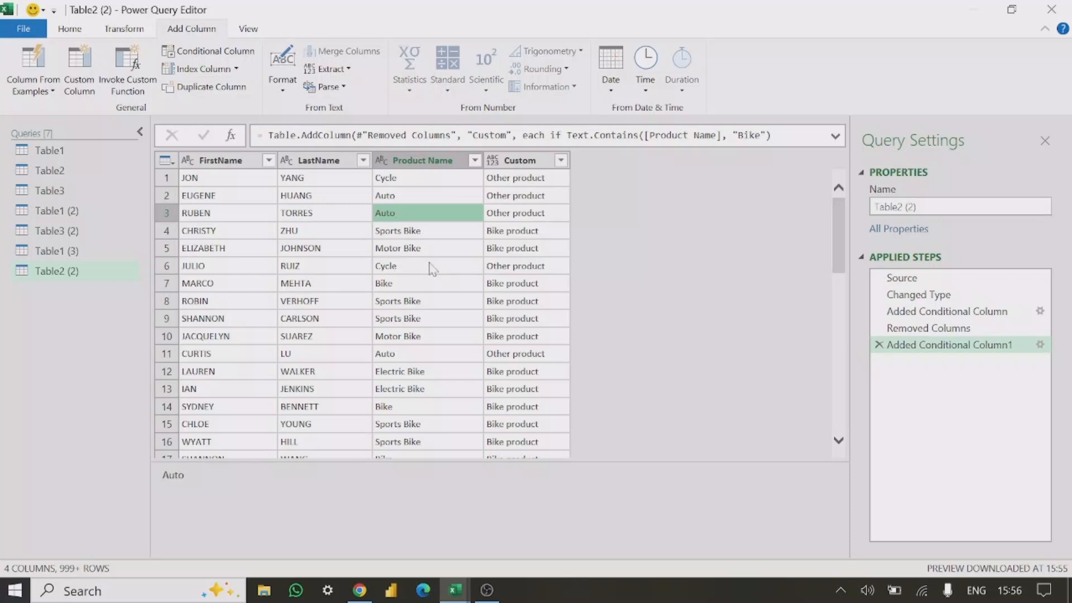
key(Down)
key(Down)
key(Down)
key(Down)
key(Down)
key(Down)
key(Down)
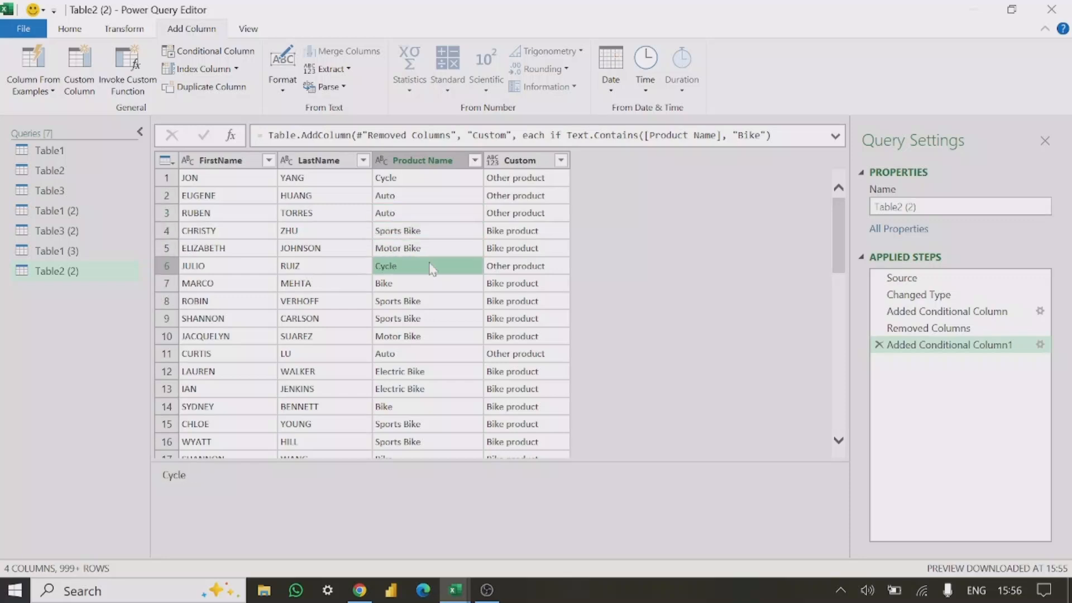
key(Up)
key(Up)
key(Up)
key(Up)
key(Up)
key(Up)
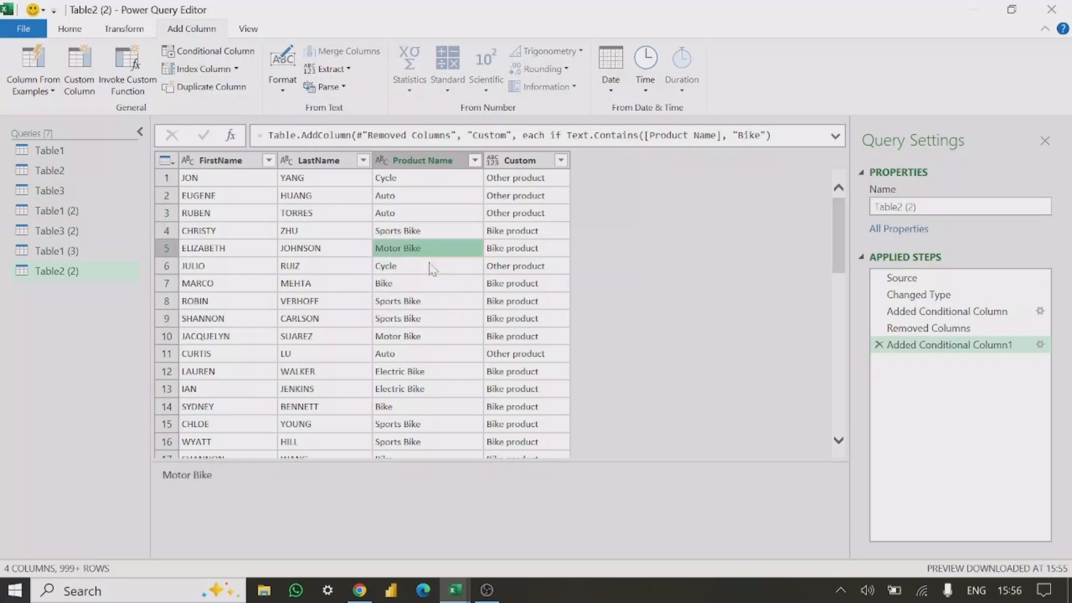
key(Right)
key(Left)
key(Up)
key(Up)
key(Up)
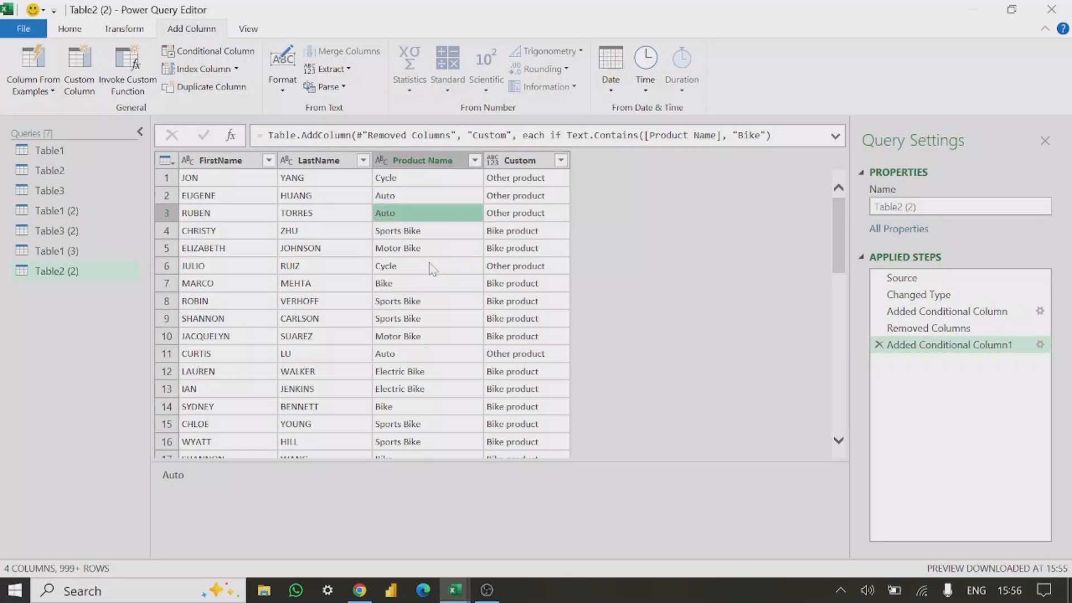
key(Right)
key(Left)
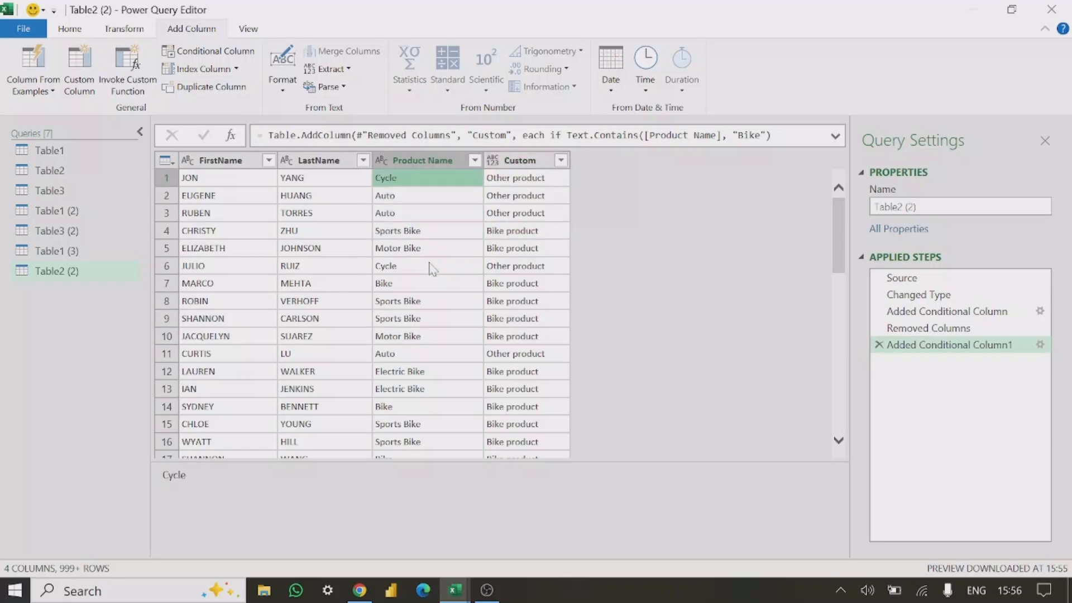
key(Down)
key(Down)
key(Down)
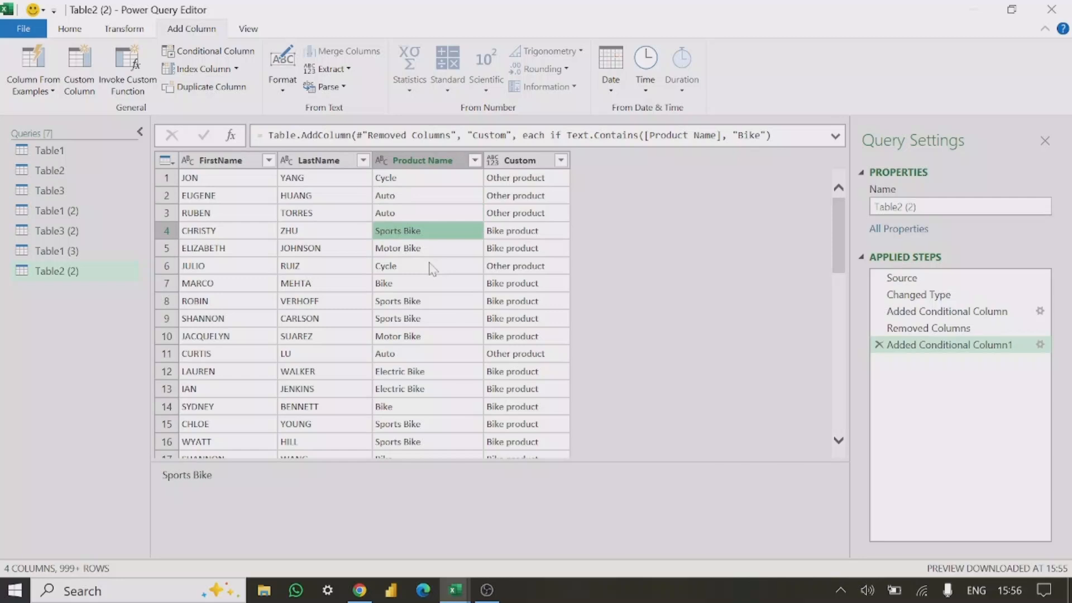
key(Right)
key(Left)
key(Right)
key(Left)
key(Down)
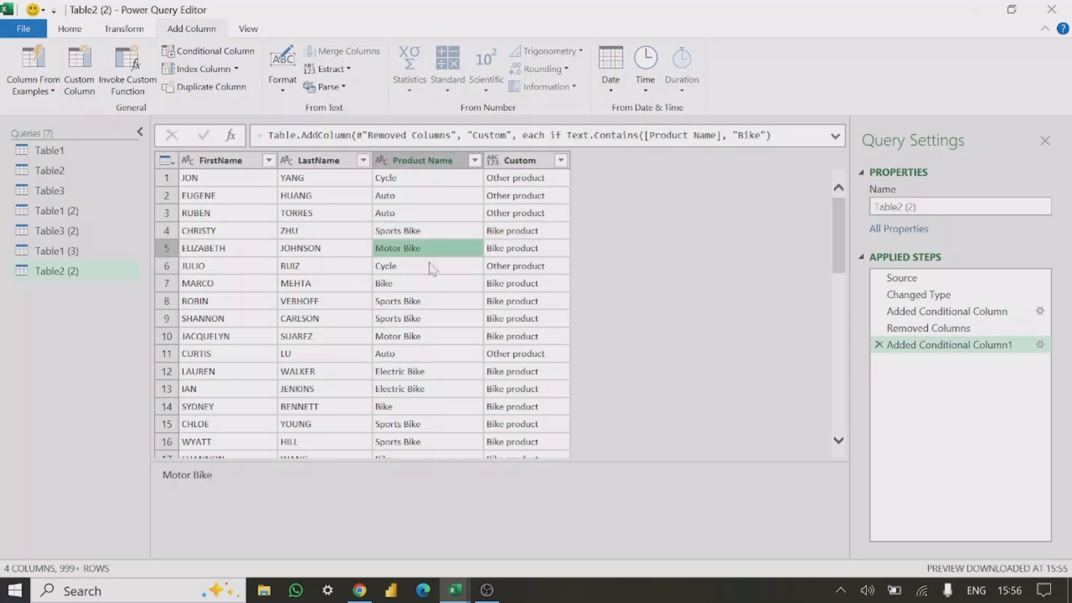
key(Down)
key(Down)
key(Down)
key(Down)
key(Down)
key(Down)
key(Down)
key(Down)
key(Down)
key(Down)
key(Down)
key(Down)
key(Down)
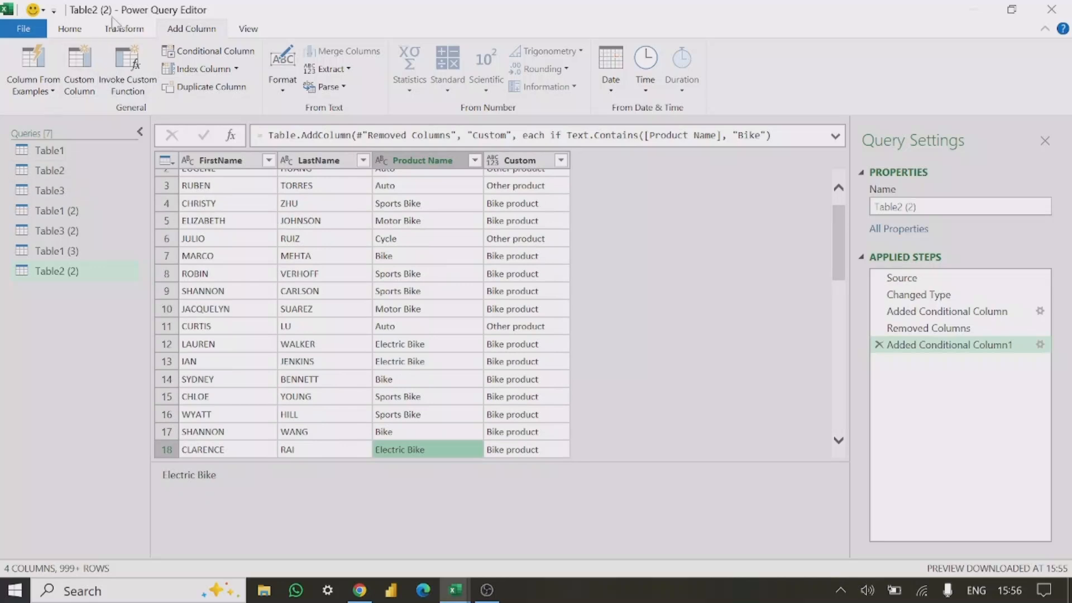
- Close the query editor and load the Table2 (2) query into the workbook as a table
click(69, 29)
click(26, 92)
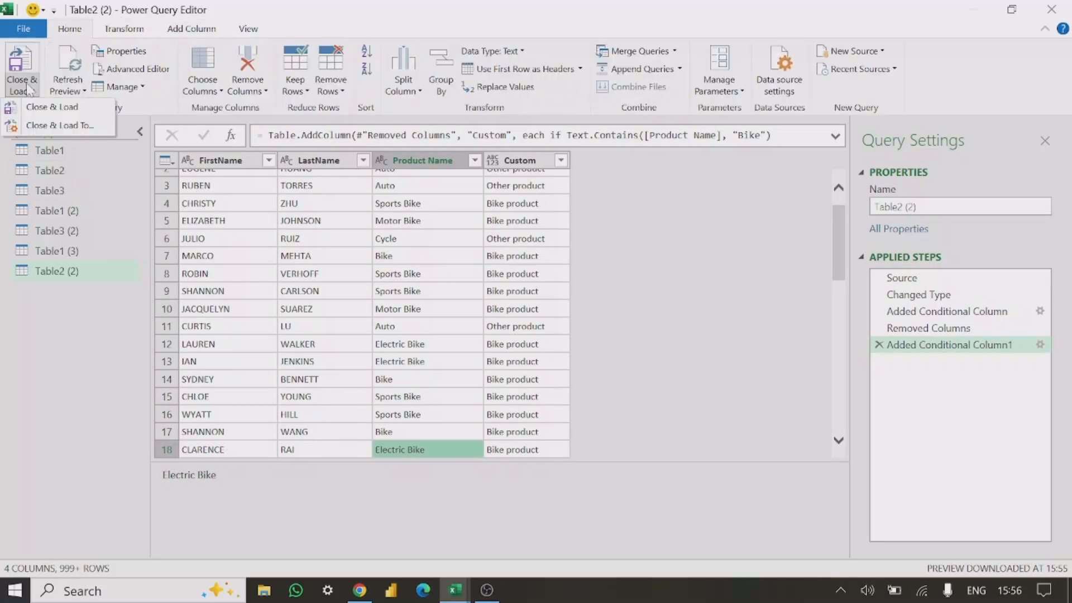
click(37, 111)
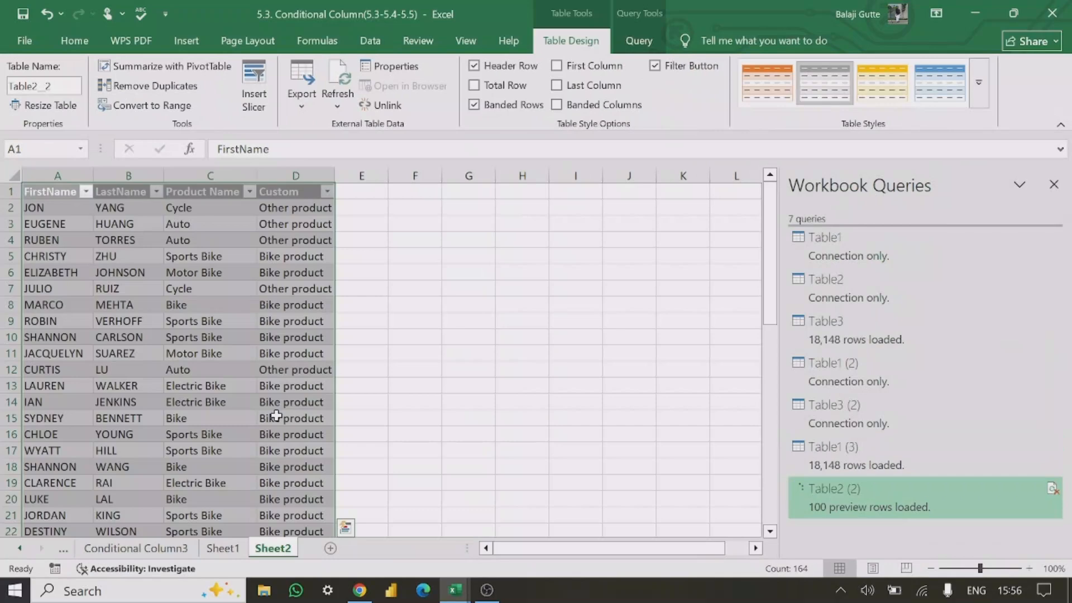
click(390, 326)
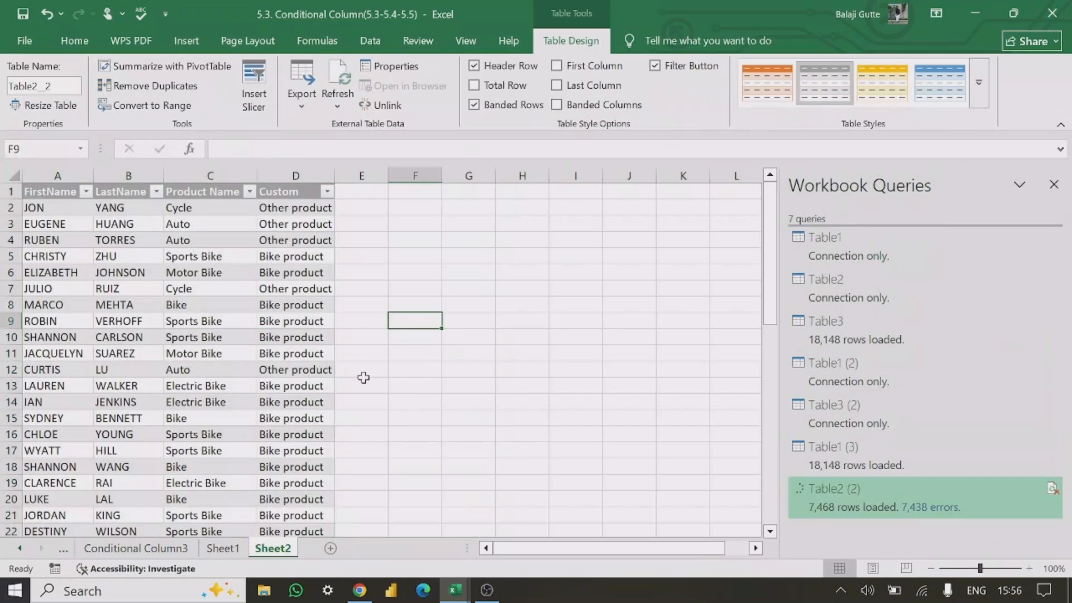
click(274, 304)
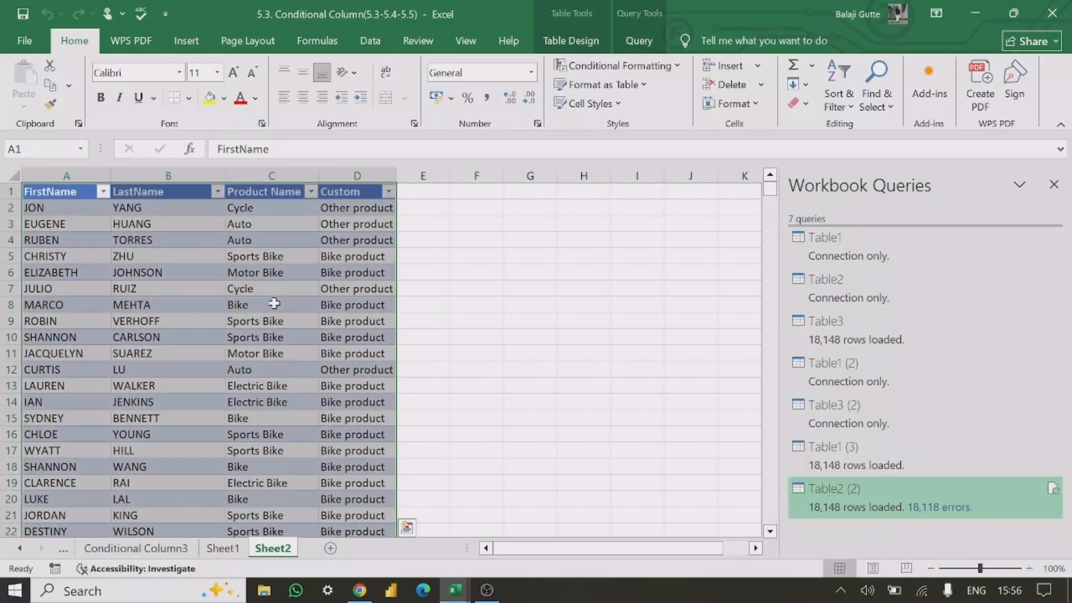
click(305, 351)
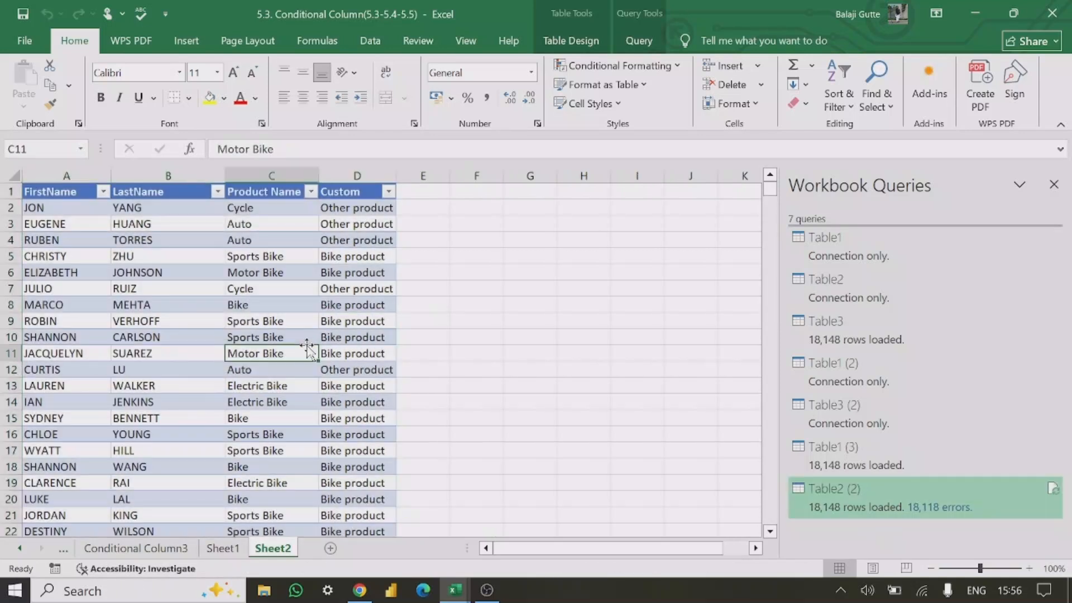
- Compare the Product Name values in the first rows of Sheet2 with their Custom labels, covering the cycle, auto and bike entries
key(Up)
key(Up)
key(Up)
key(Up)
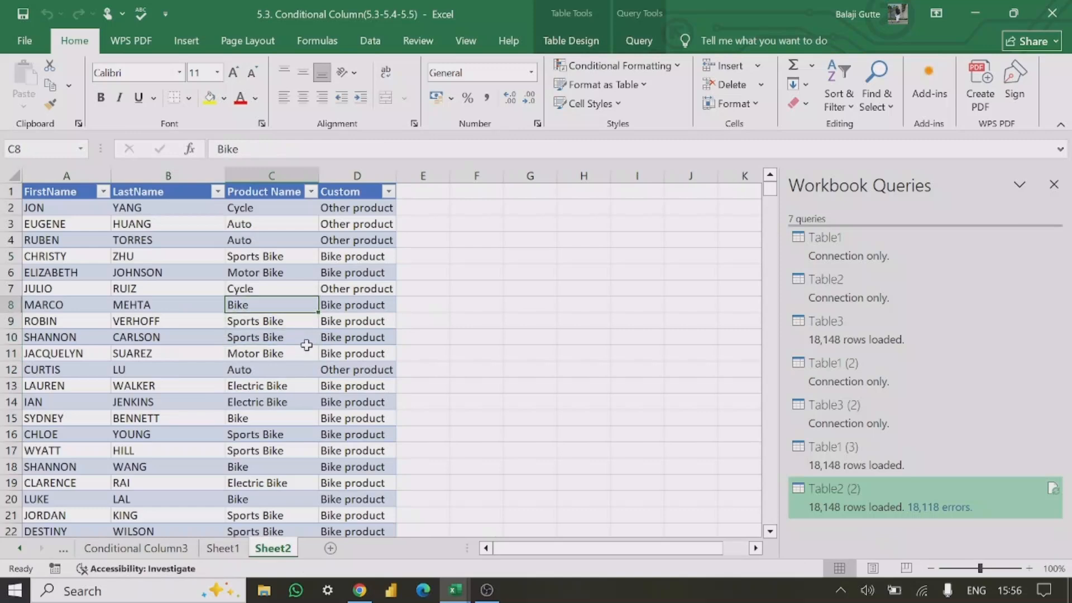
key(Right)
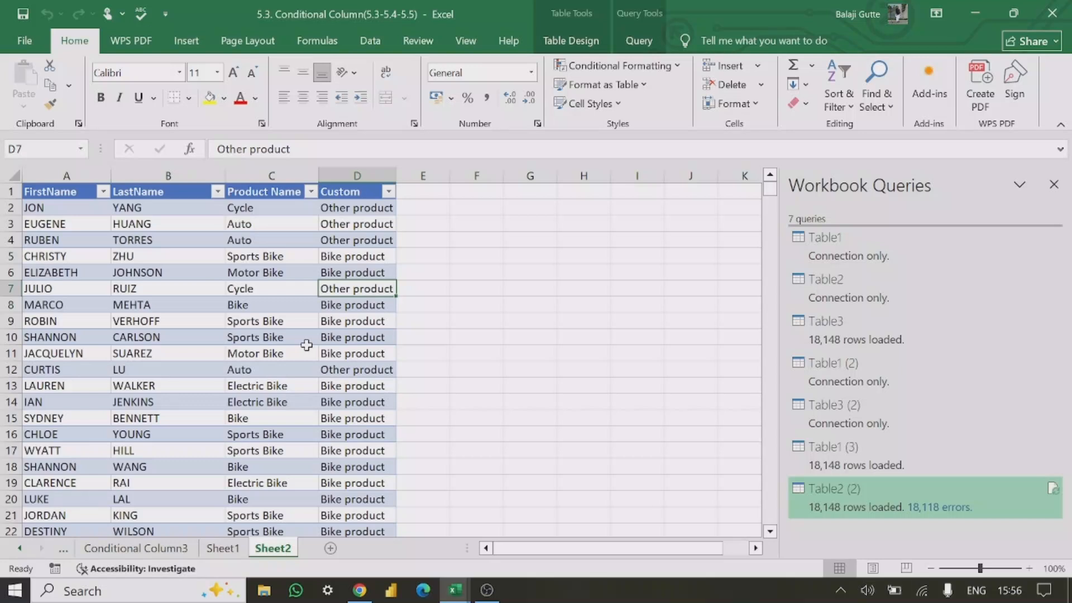
key(Left)
key(Left)
key(Left)
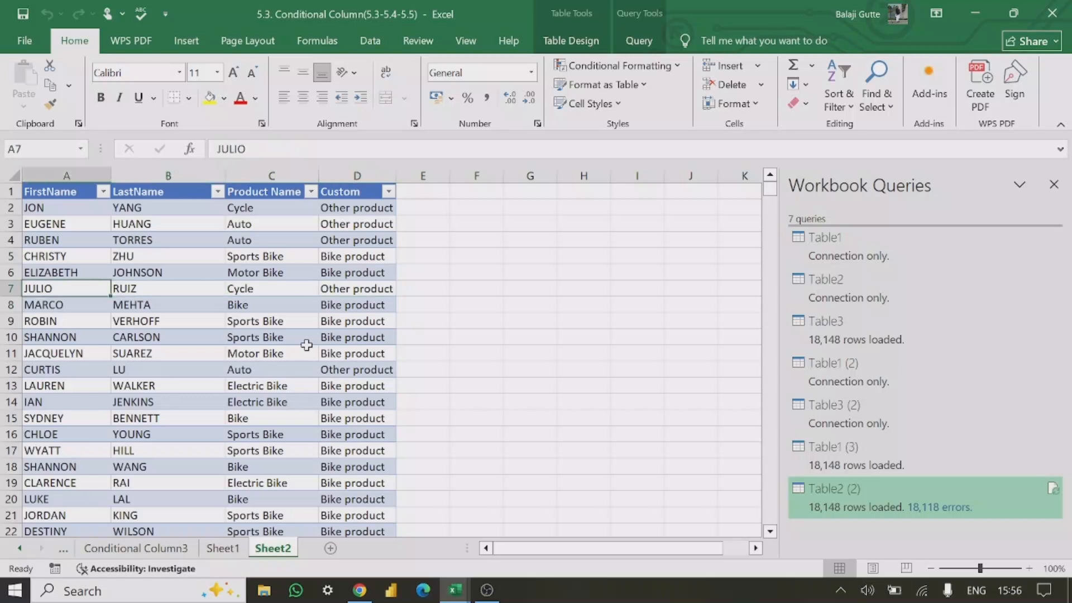
key(Right)
key(Right)
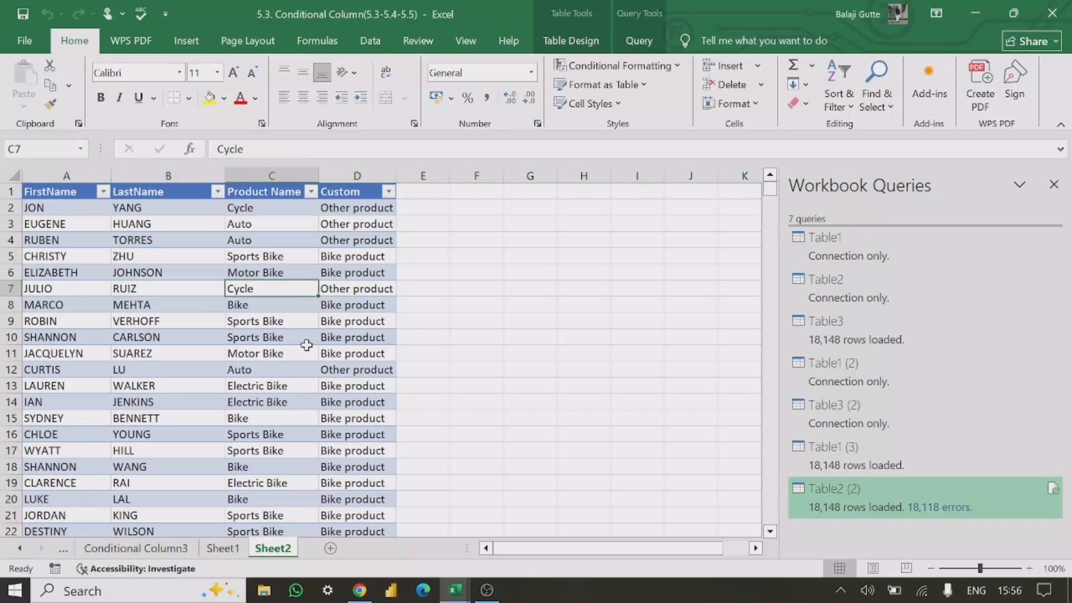
key(Up)
key(Up)
key(Up)
key(Up)
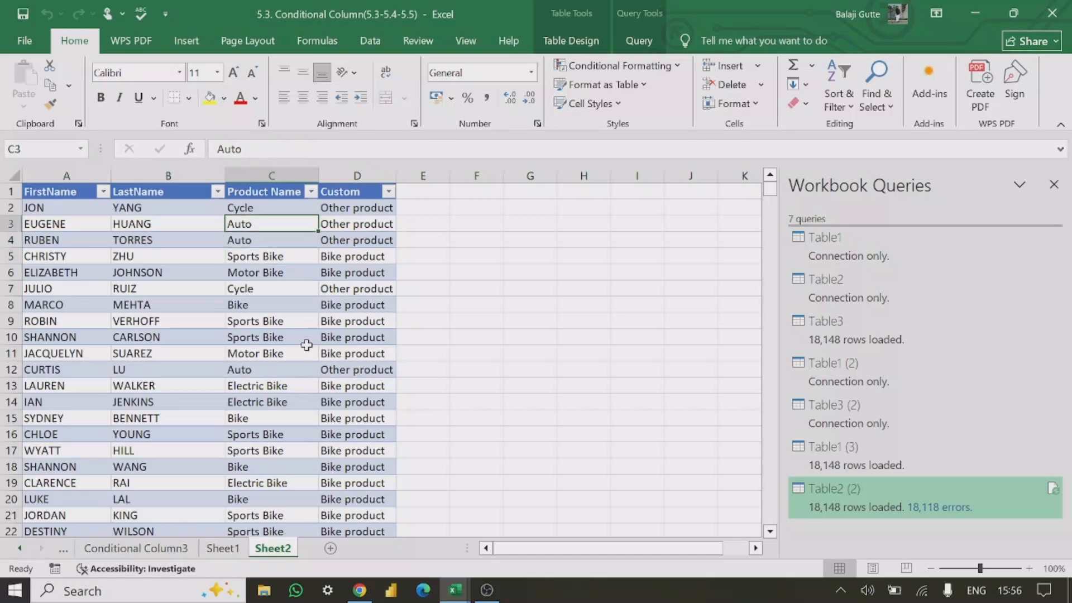
key(Down)
key(Down)
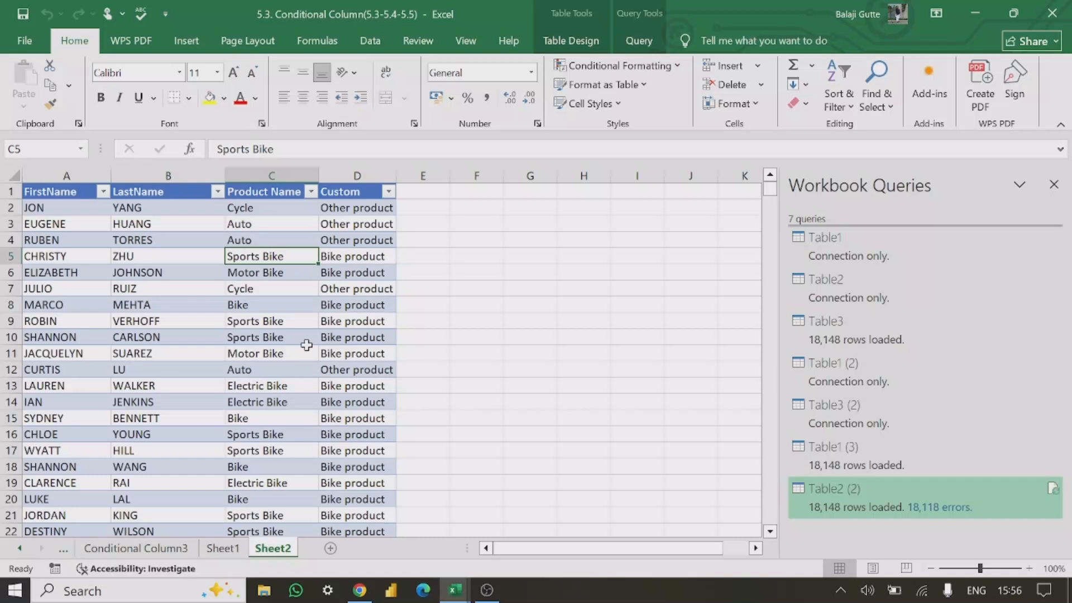
key(Down)
key(Down)
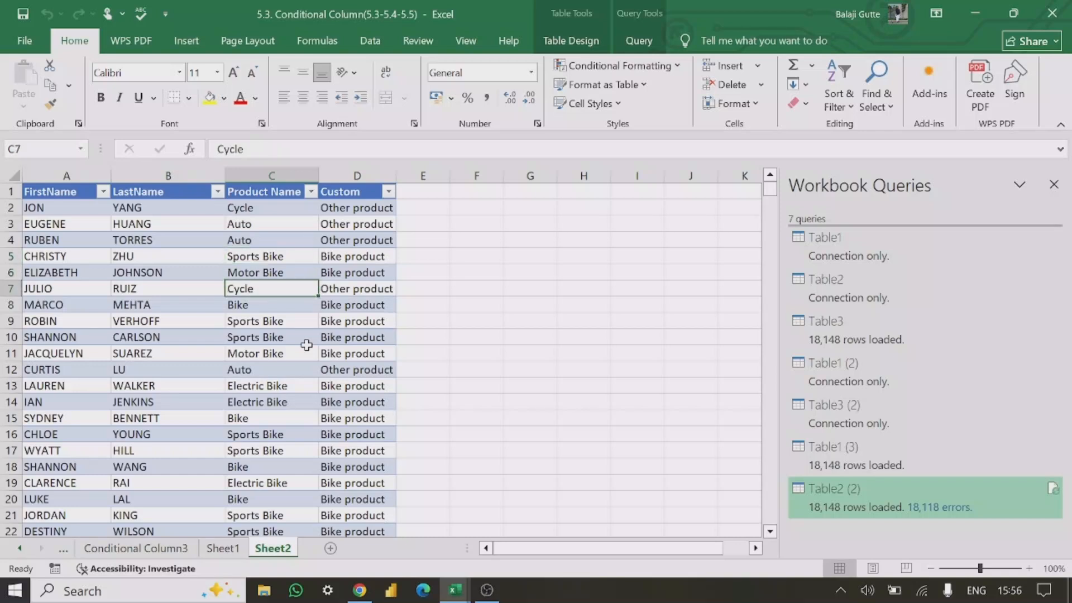
key(Up)
key(Up)
key(Up)
key(Up)
key(Down)
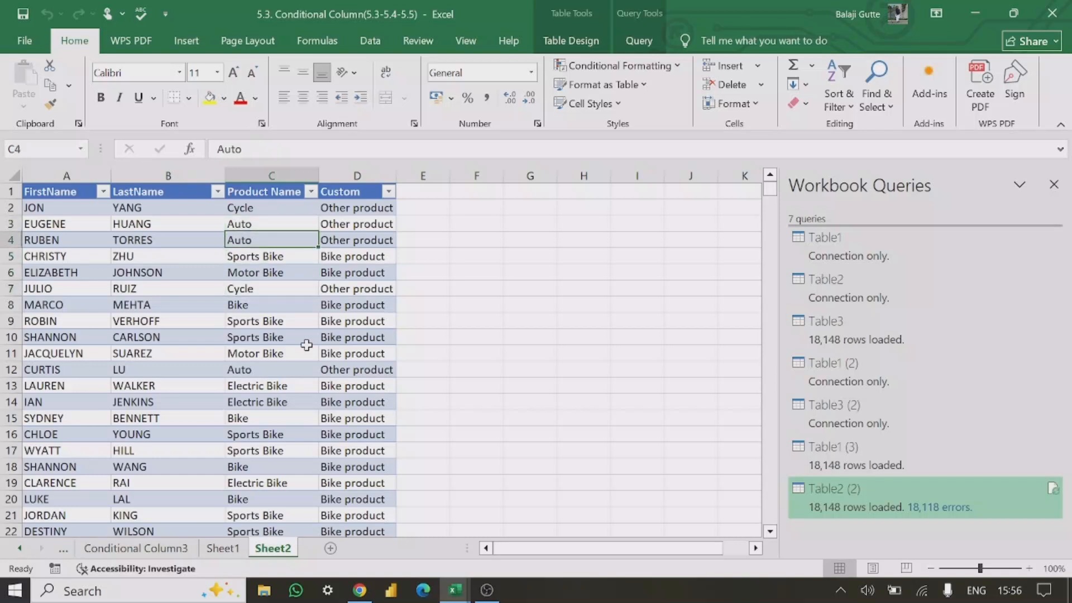
key(Down)
key(Down)
key(Down)
key(Down)
key(Down)
key(Down)
key(Down)
key(Down)
key(Down)
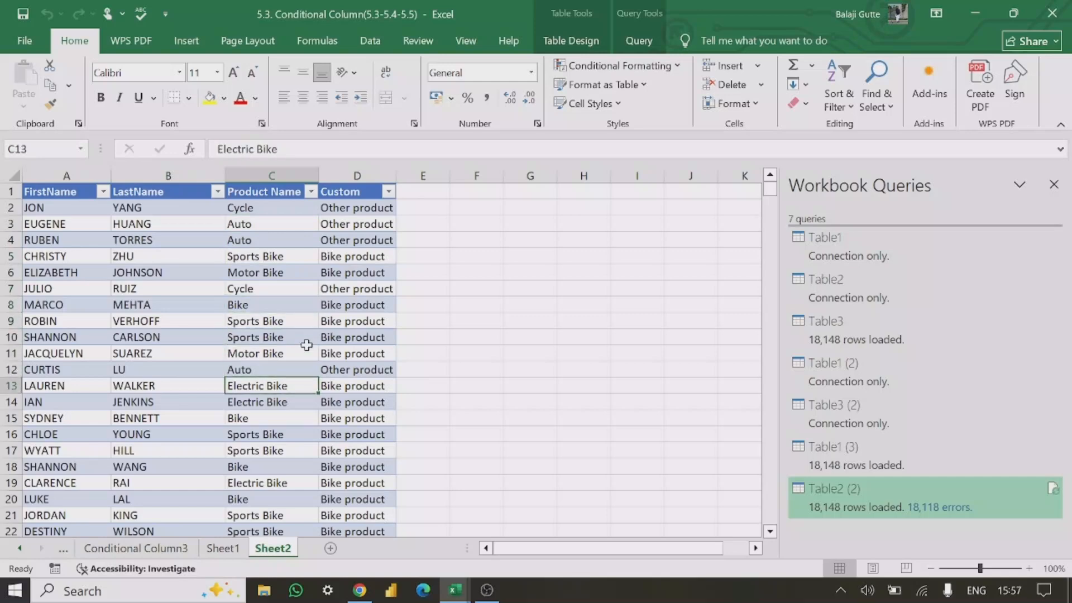
key(Down)
key(Up)
key(Up)
- Review the Custom column's labels on Sheet2 row by row, down to row 15
key(Right)
key(Up)
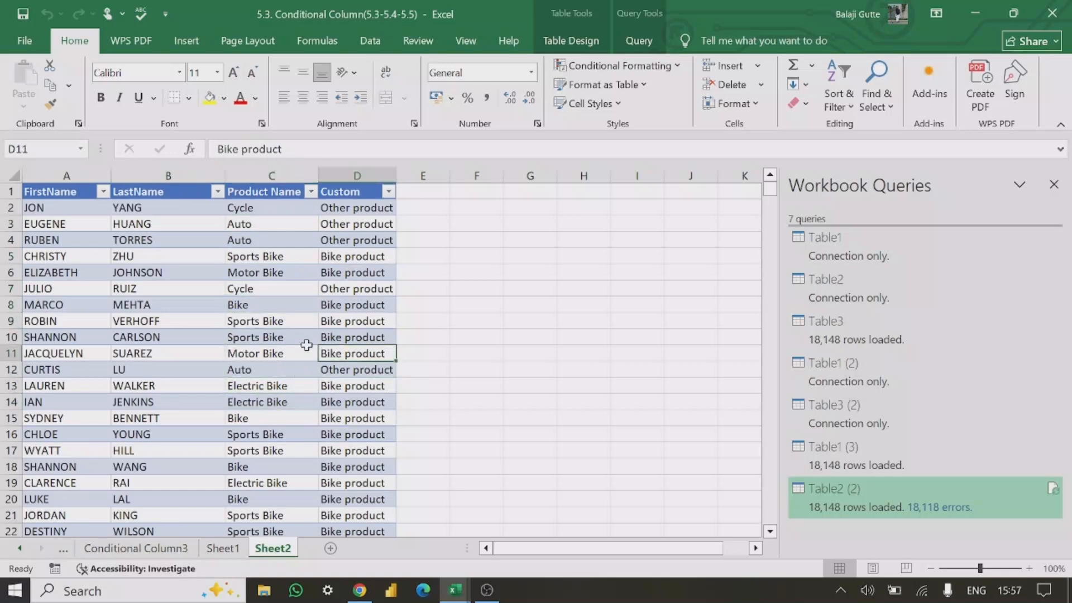
key(Up)
key(Up)
key(Up)
key(Up)
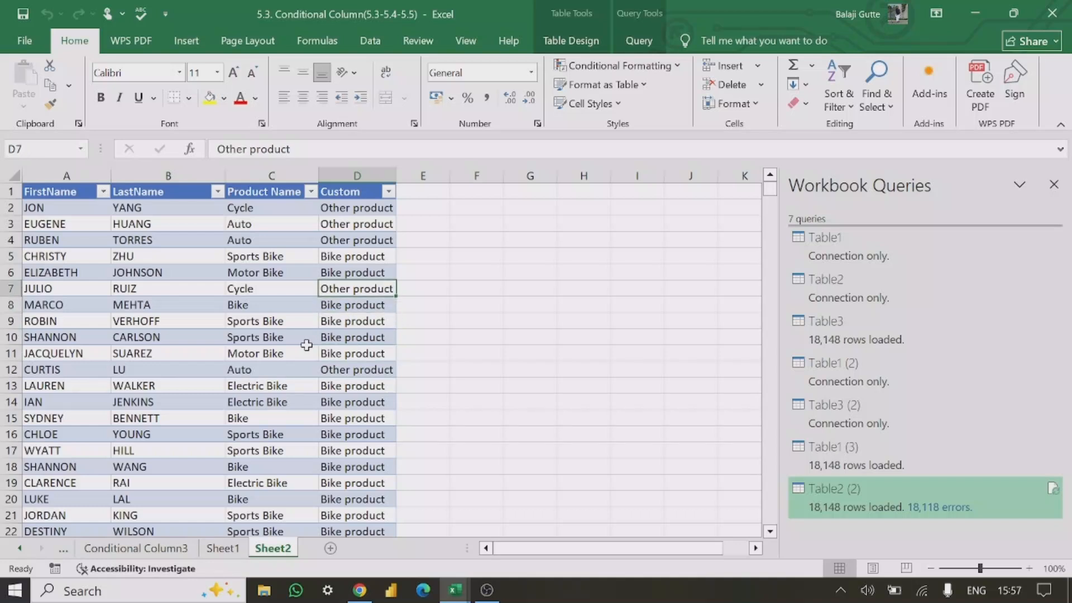
key(Up)
key(Up)
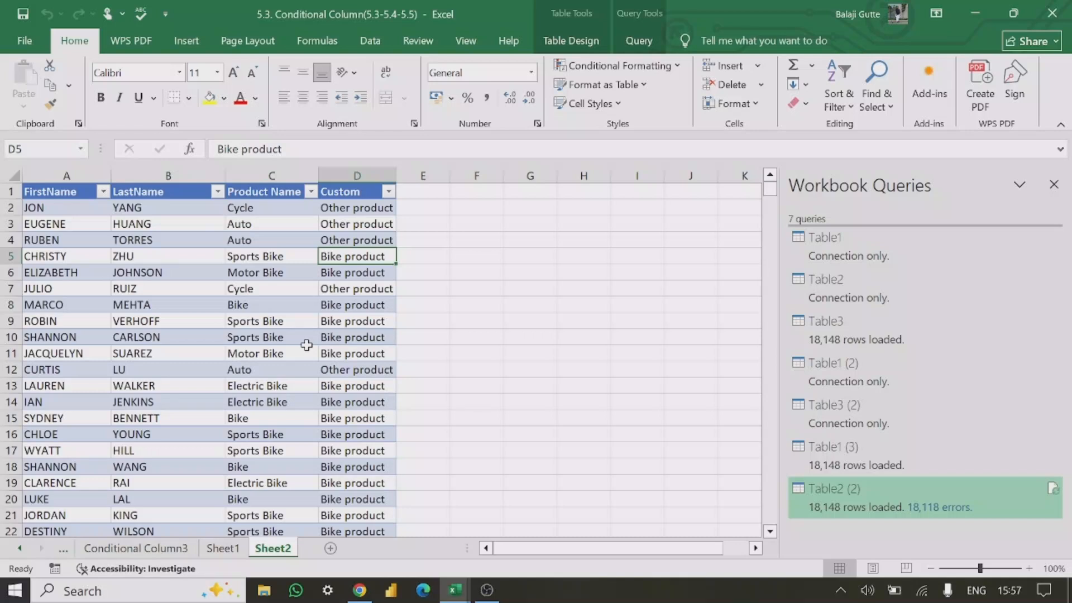
key(Up)
key(Up)
key(Up)
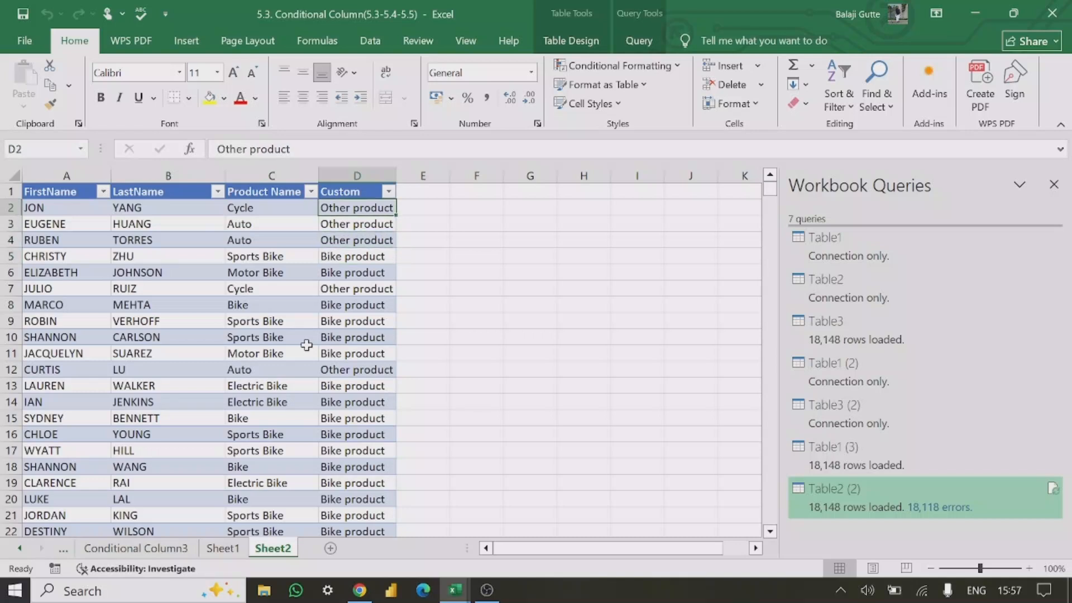
key(Down)
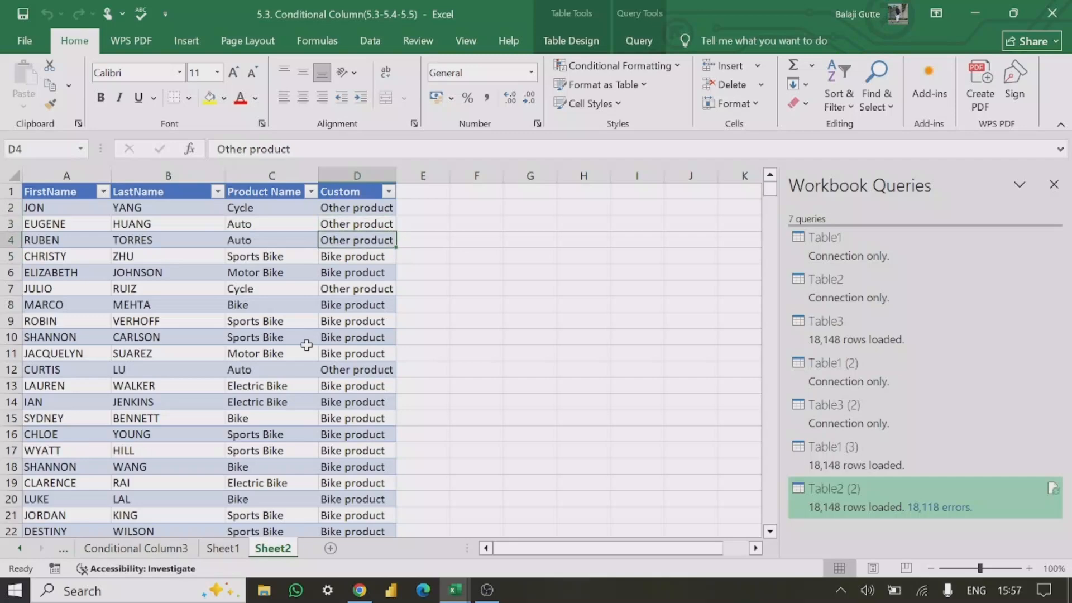
key(Down)
key(Down)
key(Down)
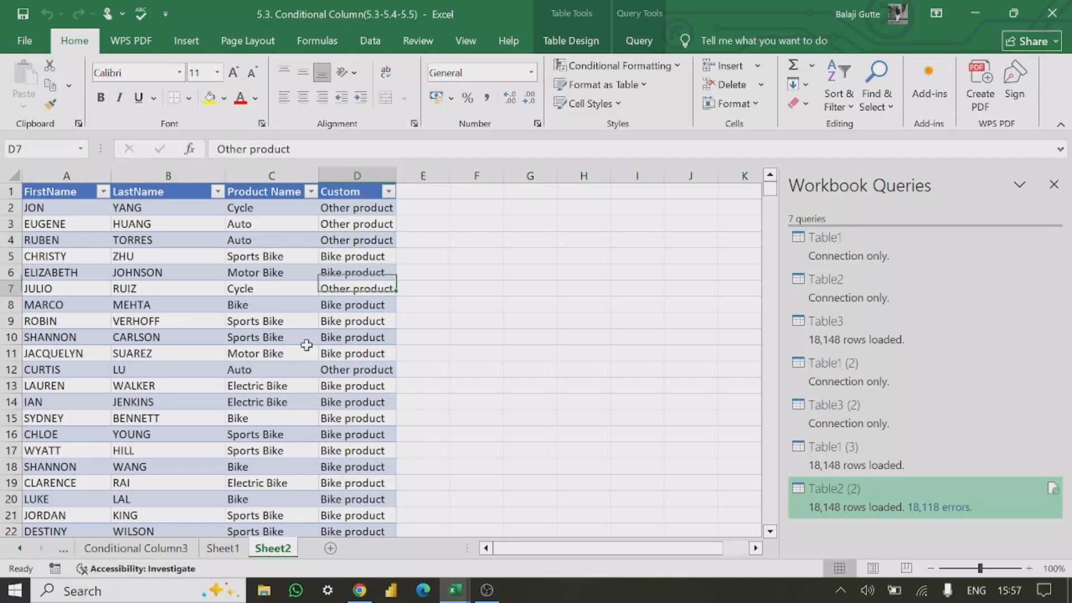
key(Up)
key(Up)
key(Up)
key(Up)
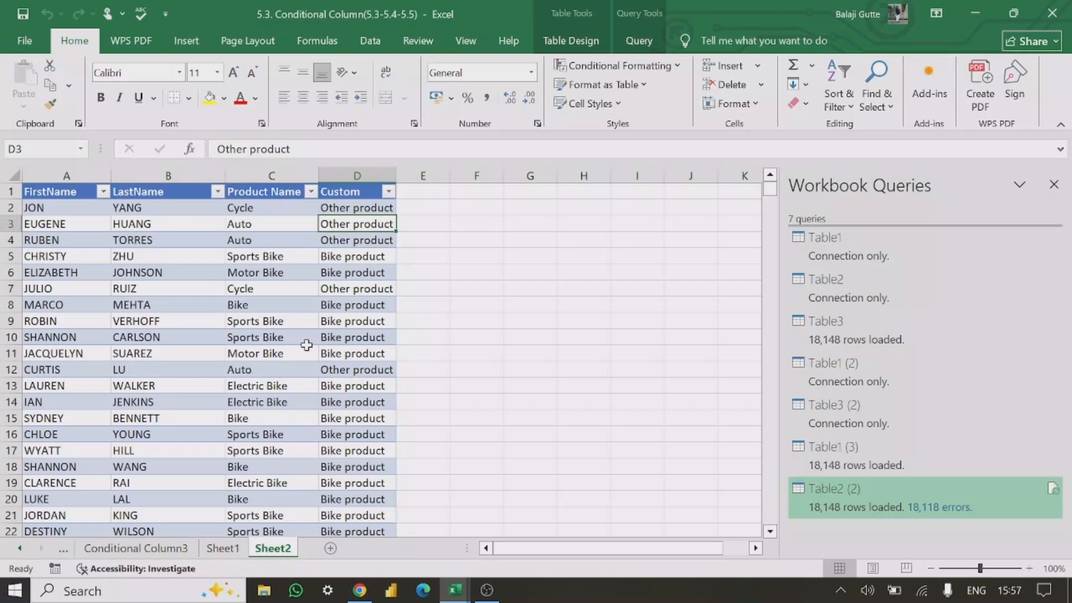
key(Down)
key(Down)
key(Down)
key(Down)
key(Down)
key(Down)
key(Down)
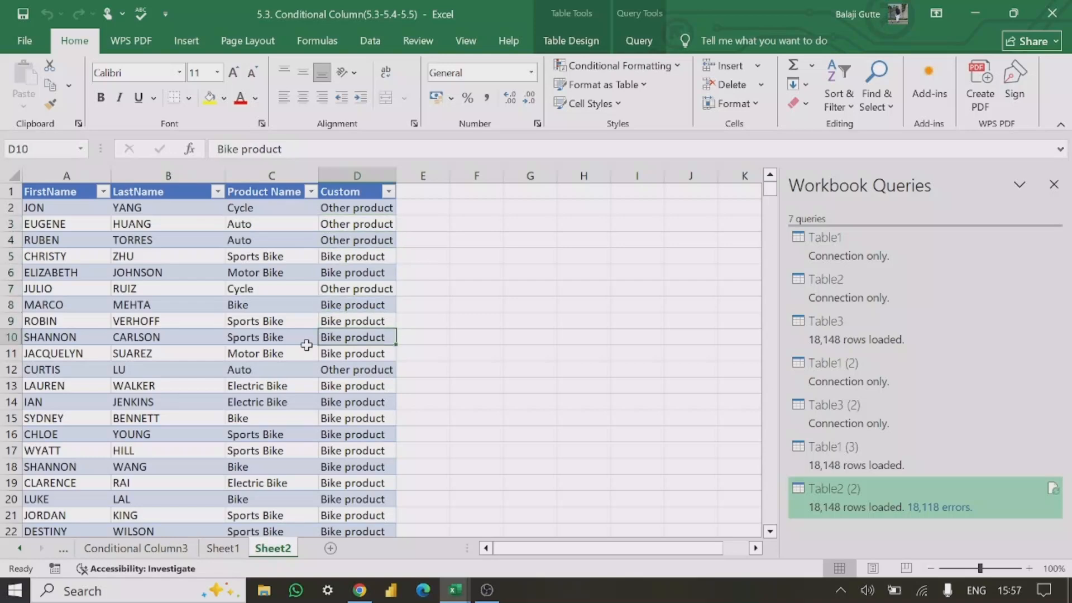
key(Down)
key(Down)
key(Down)
key(Down)
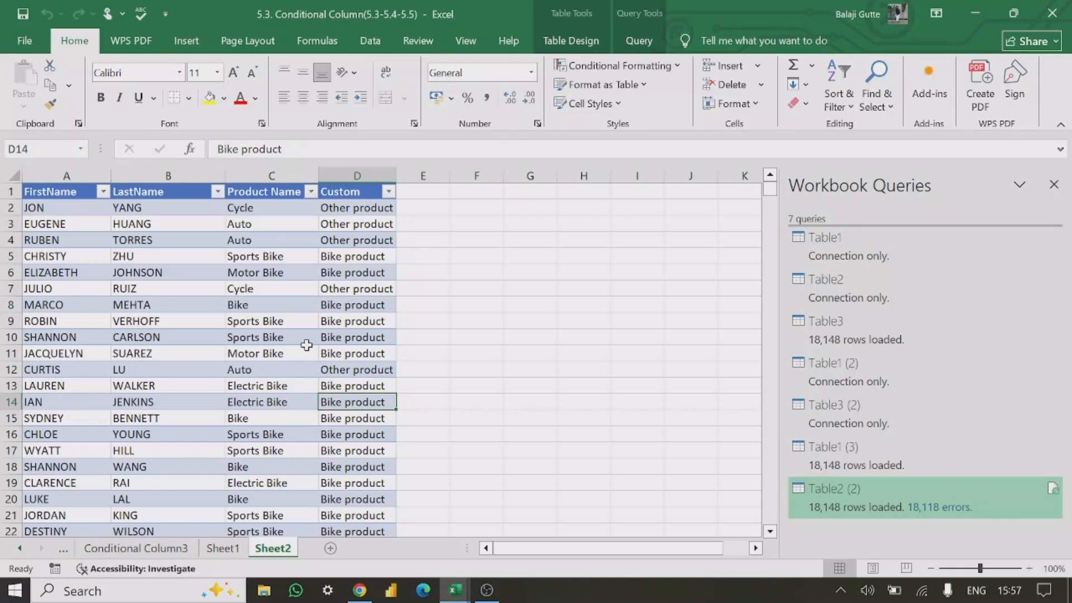
key(Down)
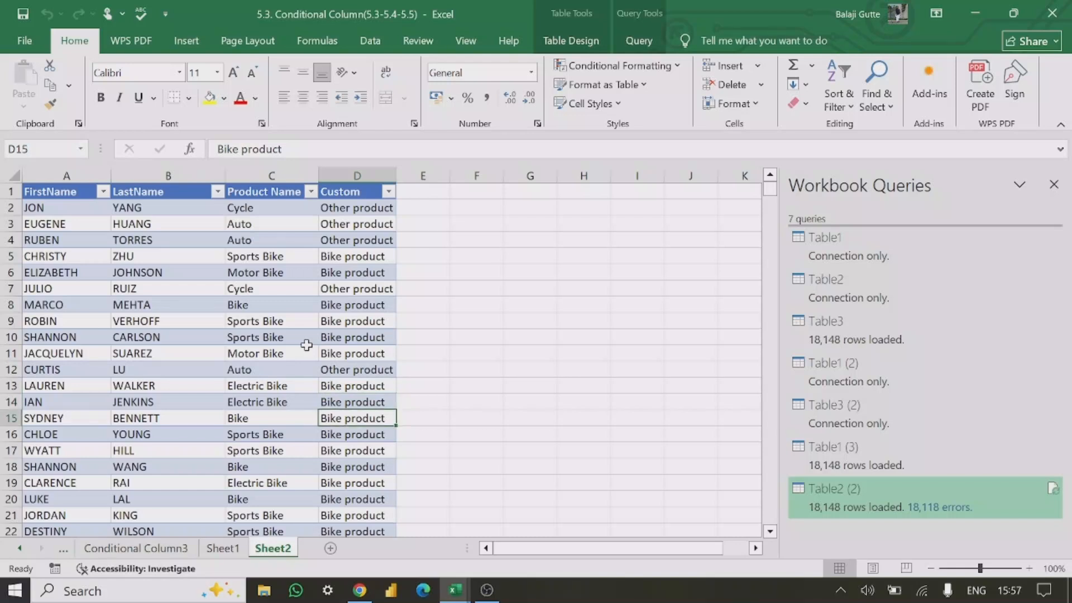
click(271, 305)
click(373, 289)
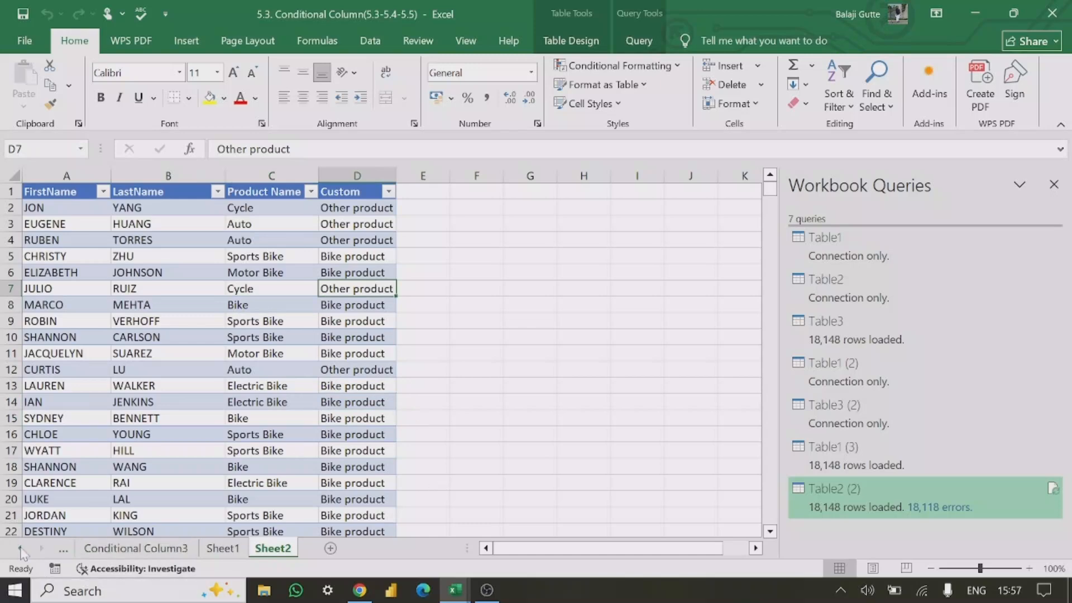
- Switch to the Conditional Column3 worksheet
click(21, 549)
click(21, 550)
click(345, 552)
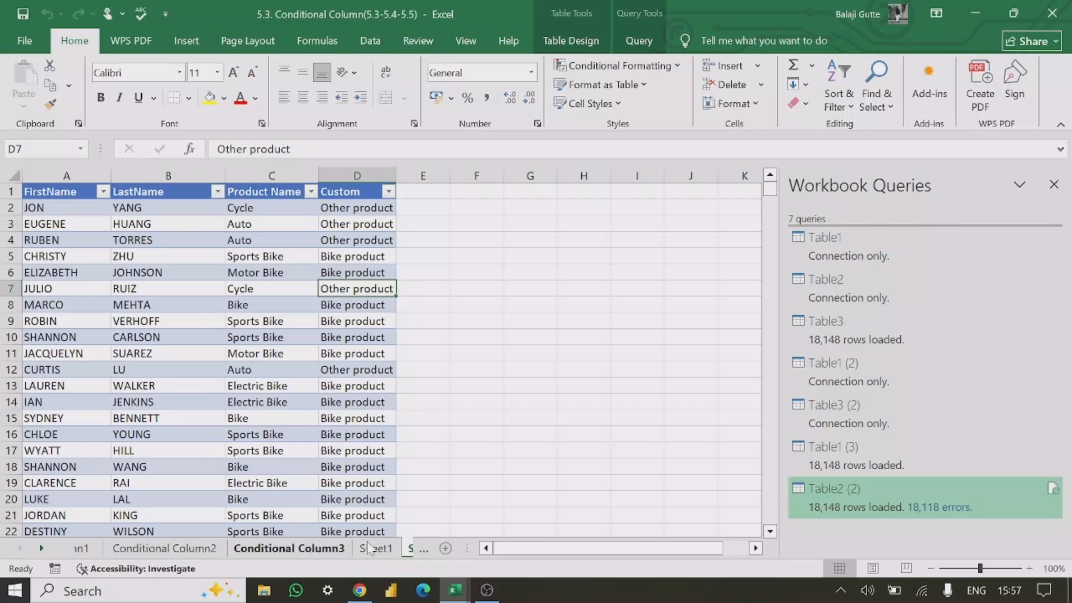
click(369, 548)
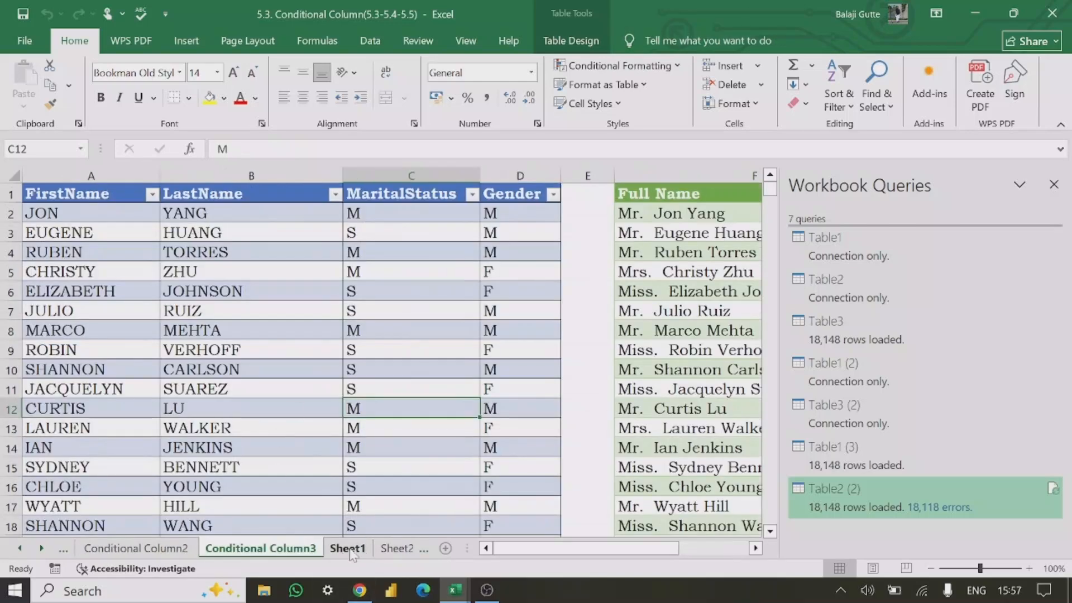
click(349, 550)
click(279, 551)
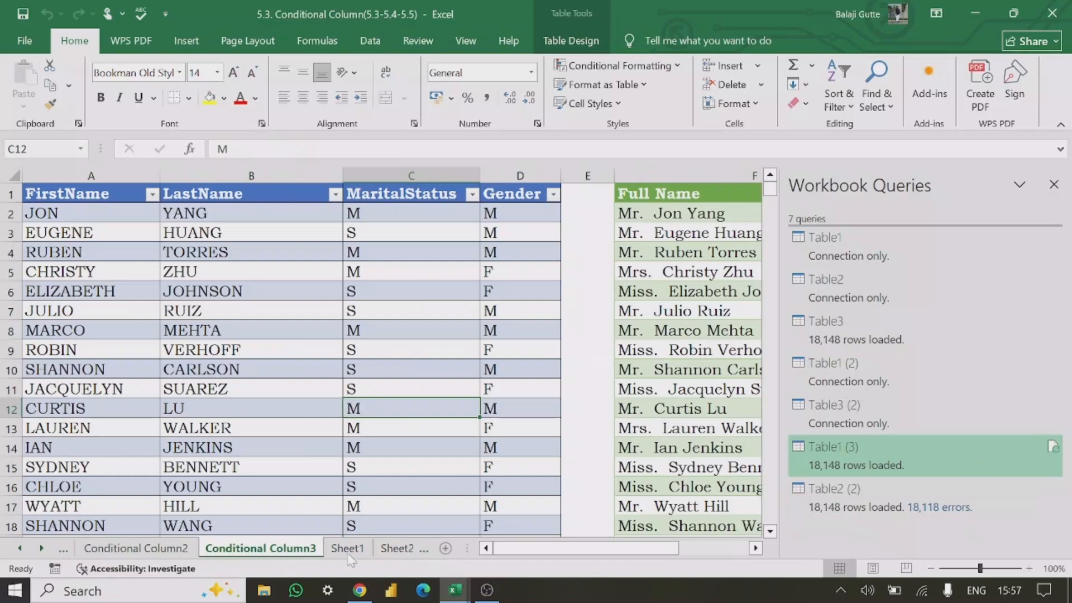
- Examine the FirstName, LastName and MaritalStatus columns of the source table on Conditional Column3
click(132, 300)
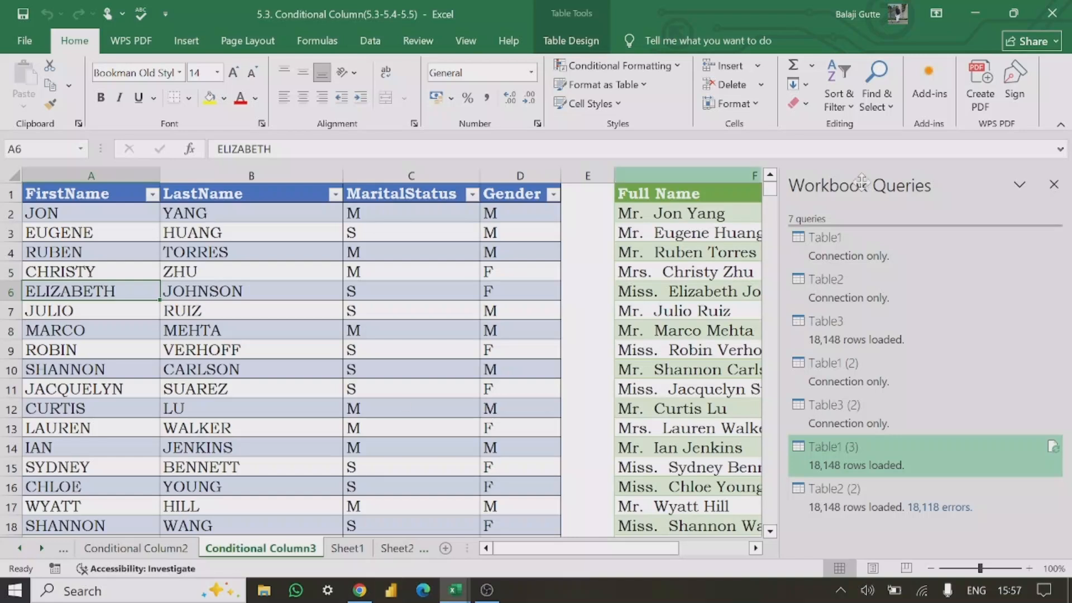
click(269, 273)
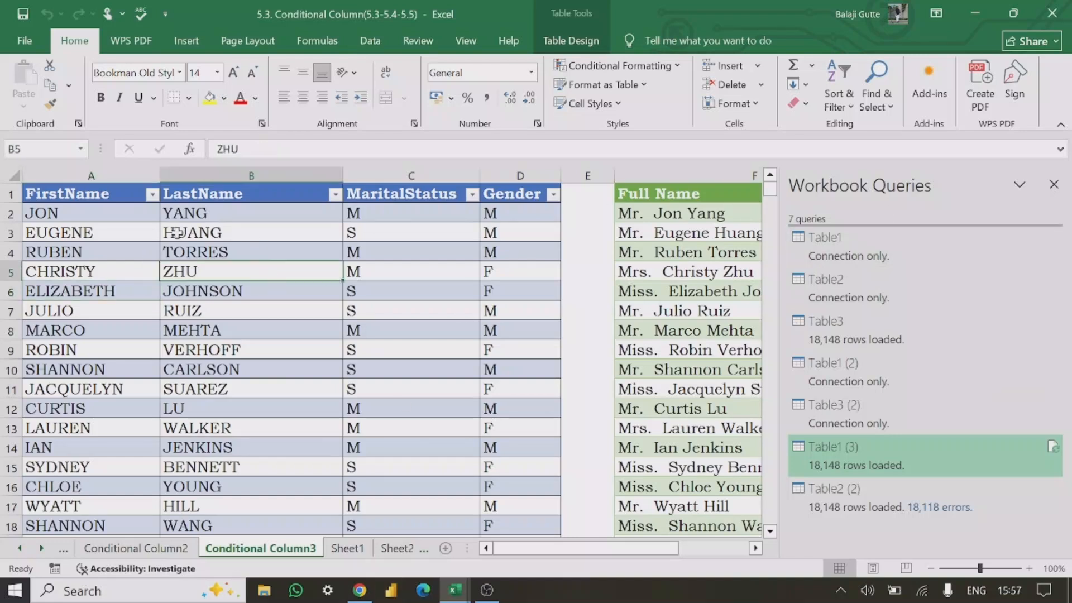
click(209, 215)
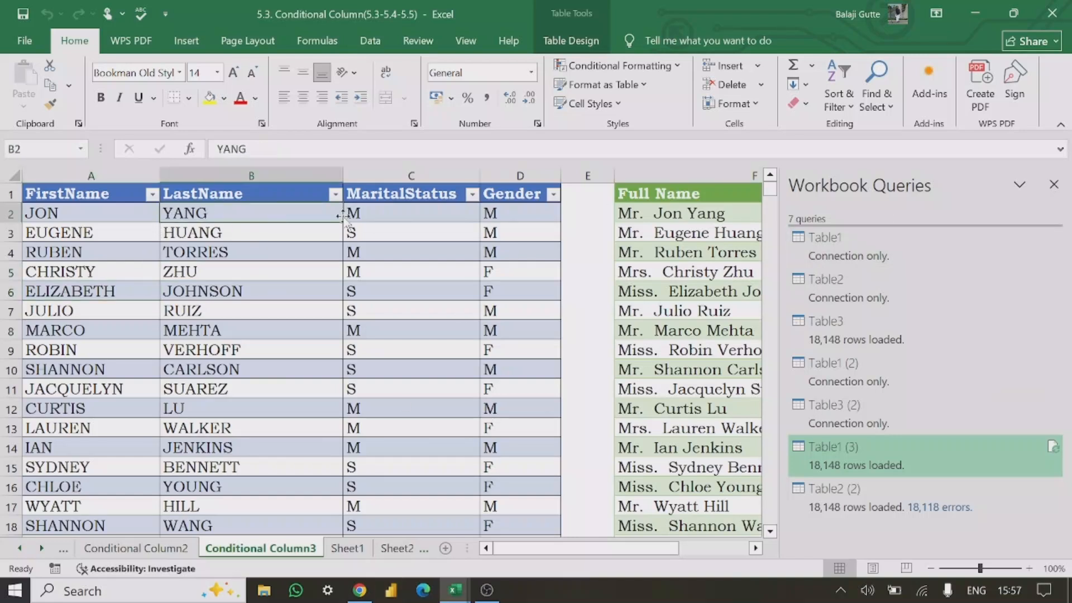
click(388, 214)
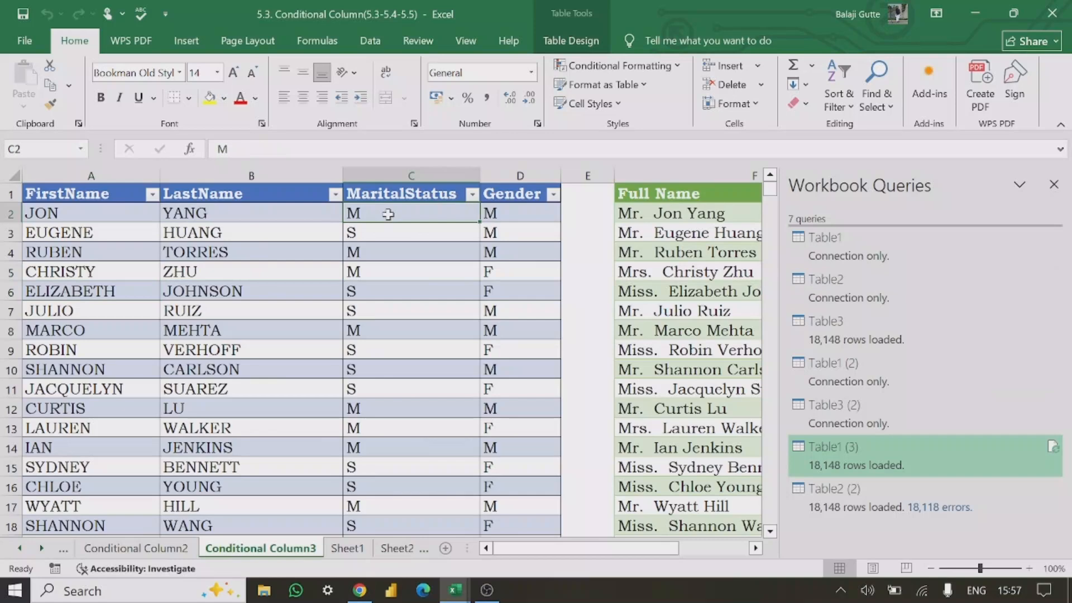
key(Left)
key(Down)
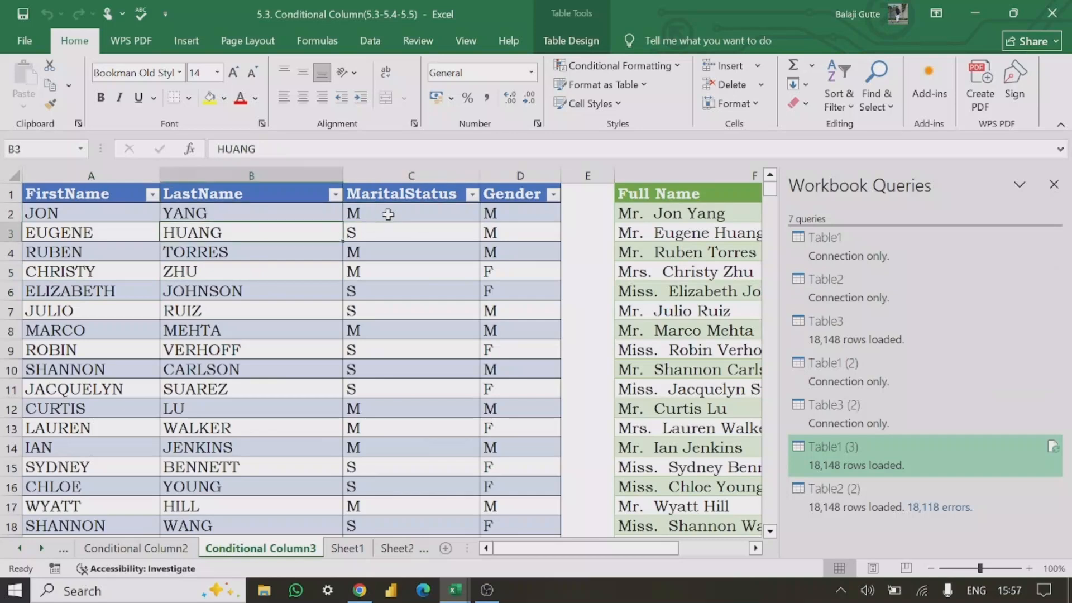
key(Right)
key(Down)
key(Up)
key(Up)
key(Up)
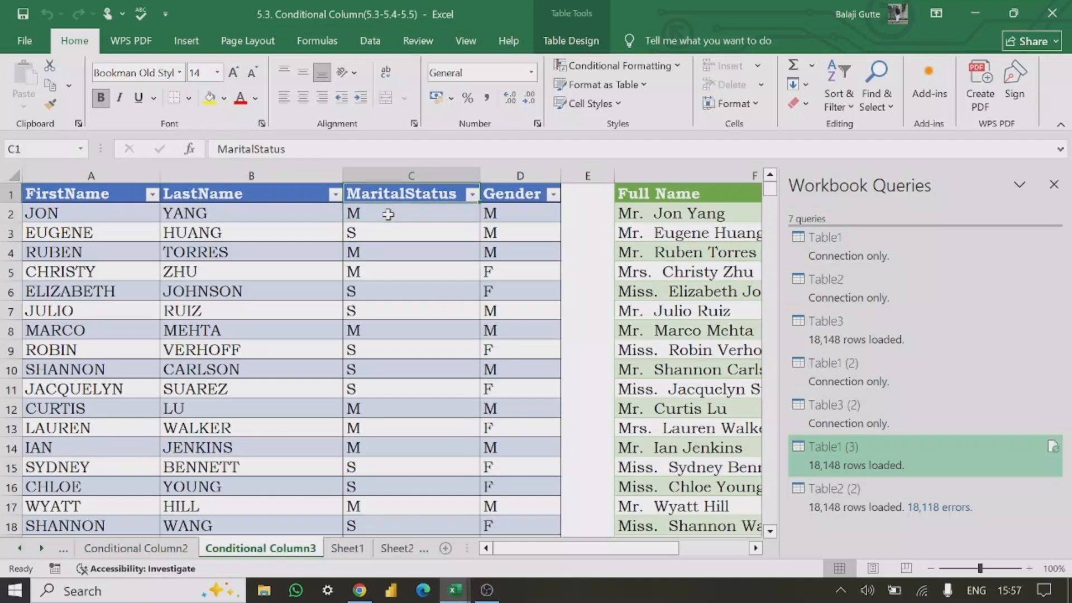
- Examine the Gender column's values in the source table, from the header down through the first dozen rows
key(Right)
key(Right)
key(Left)
key(Left)
key(Right)
key(Down)
key(Down)
key(Down)
key(Down)
key(Down)
key(Down)
key(Down)
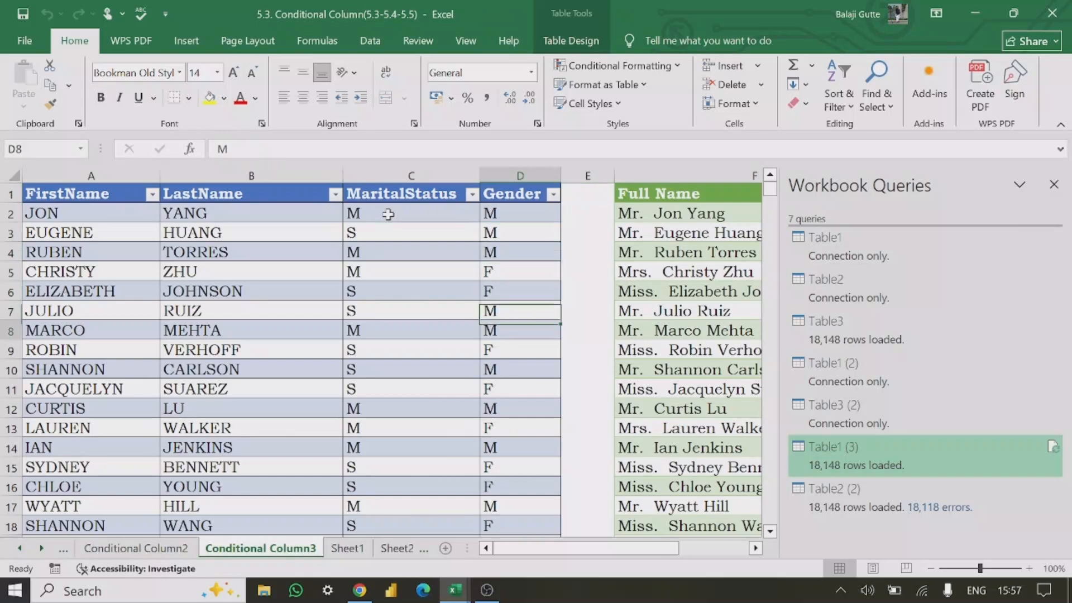
key(Down)
key(Down)
key(Down)
key(Down)
key(Up)
key(Up)
key(Up)
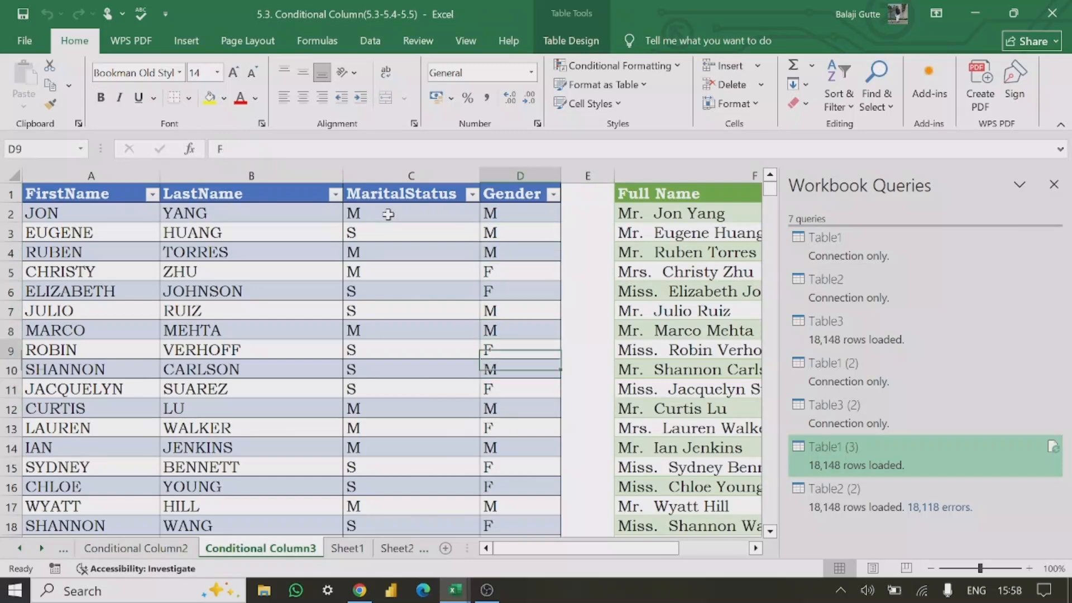
key(Up)
key(Up)
key(Up)
key(Up)
key(Up)
key(Up)
key(Up)
key(Up)
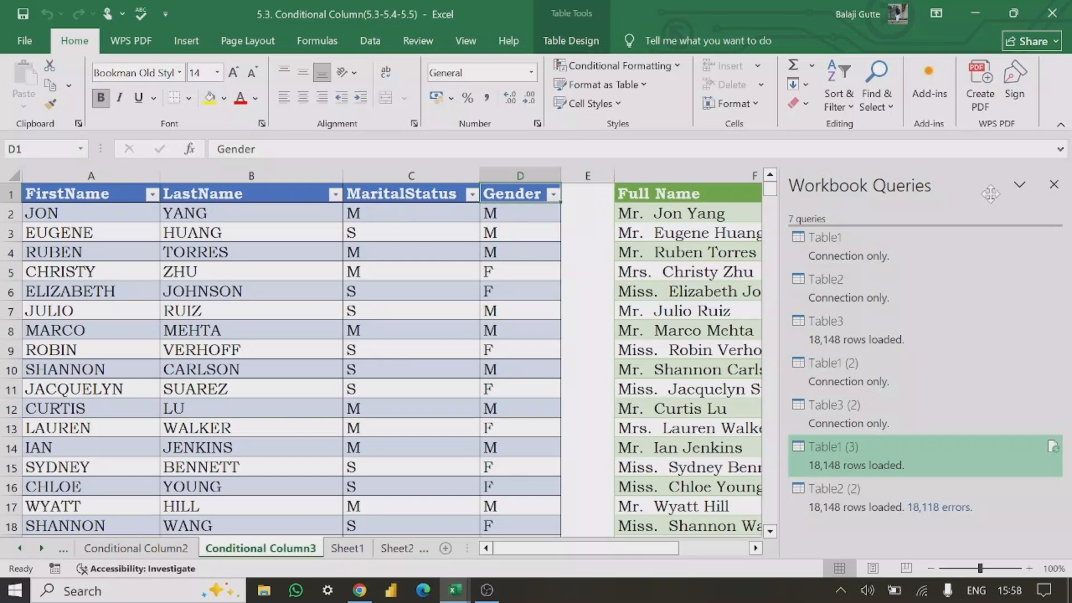
- Close the Workbook Queries list and select the first value in the MaritalStatus column
click(1054, 185)
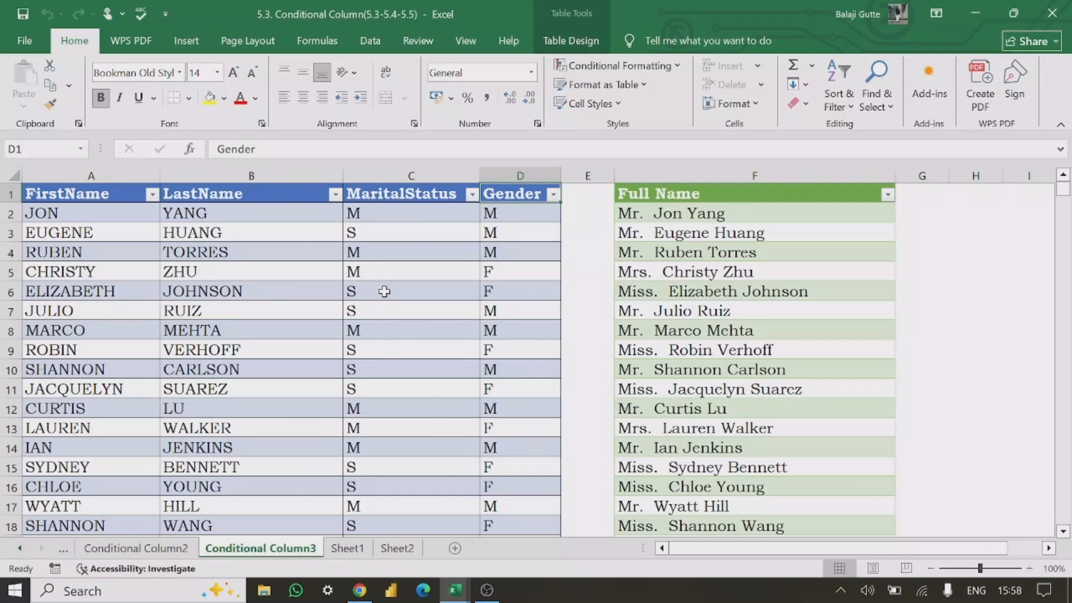
click(379, 292)
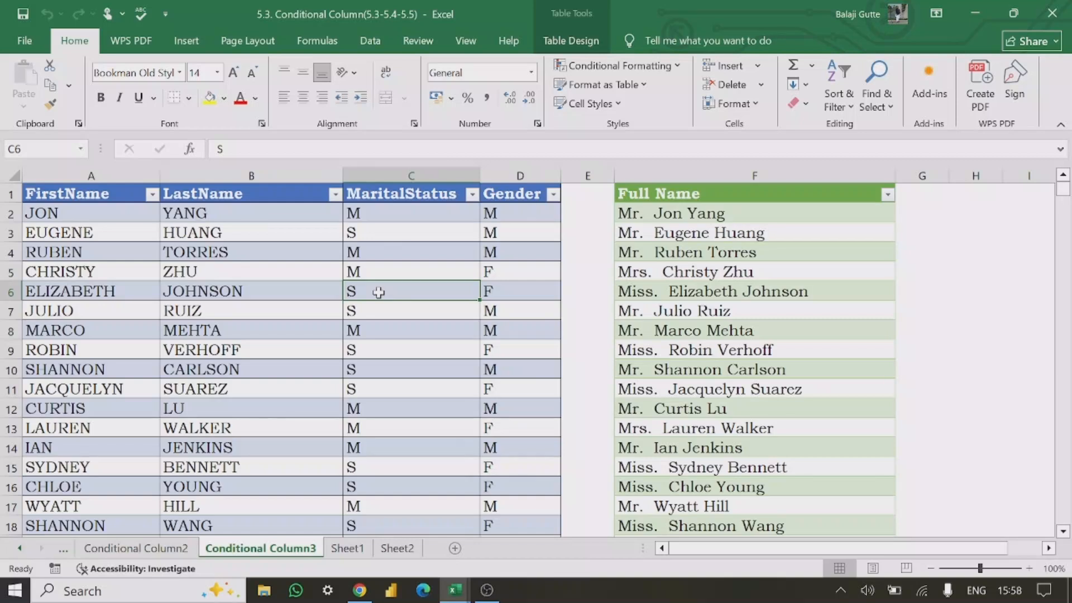
click(367, 214)
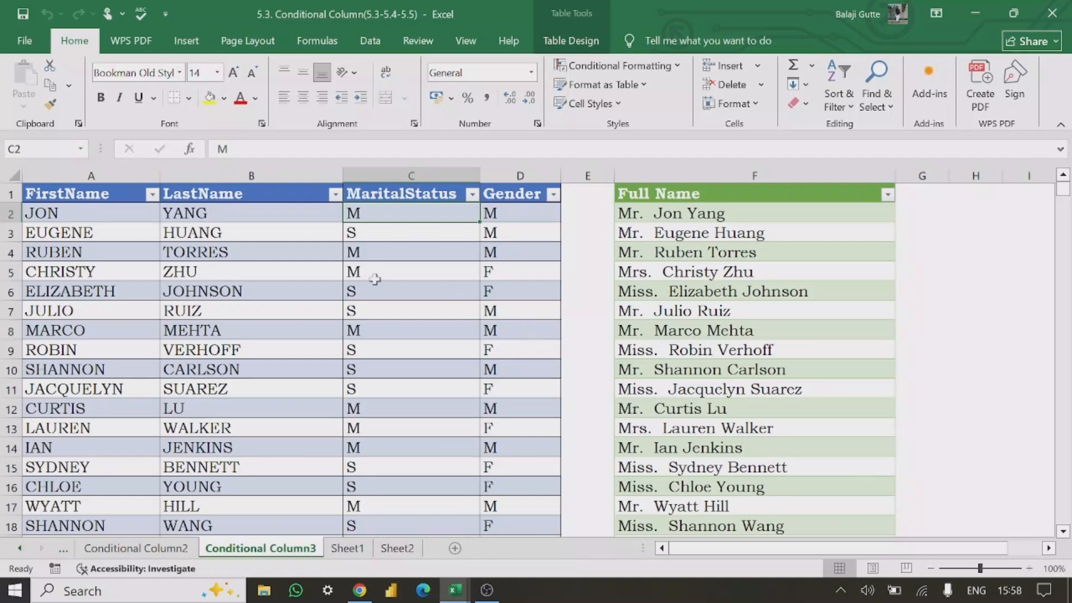
drag(117, 230, 327, 365)
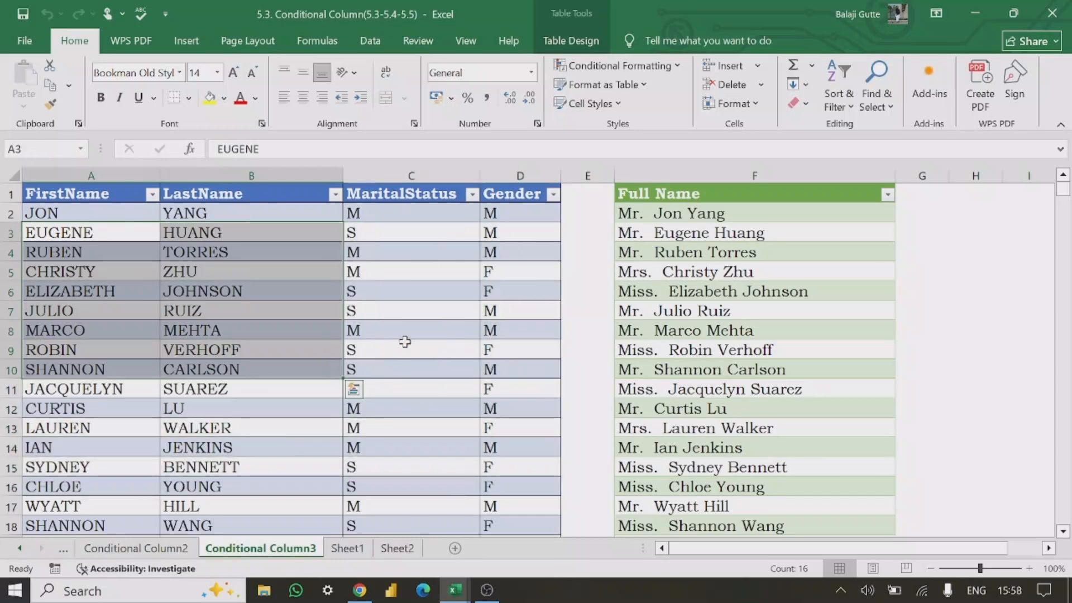
click(418, 325)
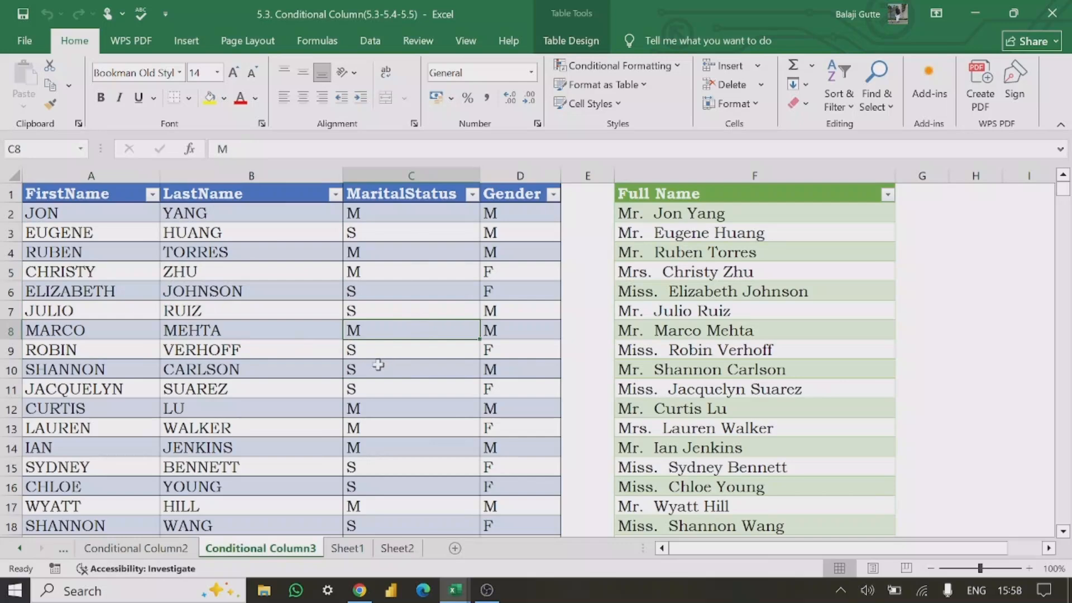
scroll(377, 366, down, 3)
scroll(378, 371, up, 3)
- Select the entire FirstName-to-Gender source table and load it into the Power Query Editor as a new query
click(114, 313)
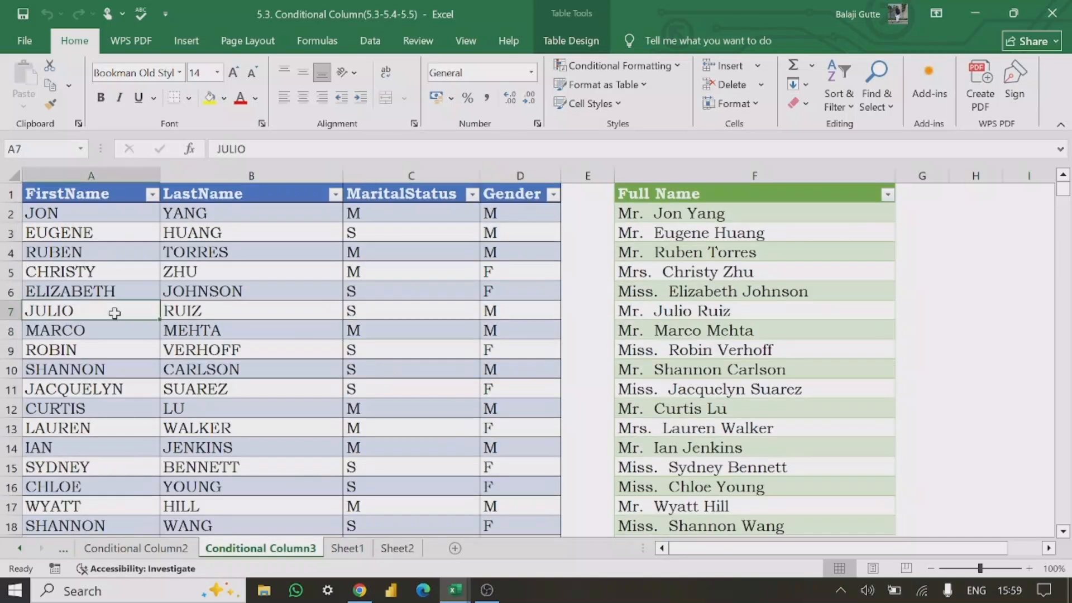
key(ctrl+a)
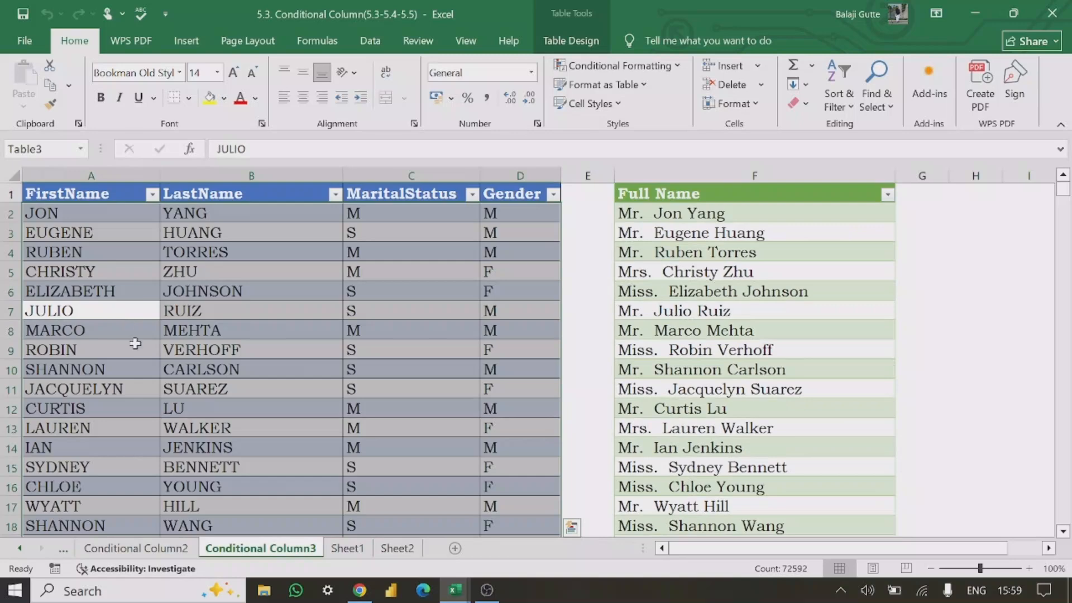
click(382, 43)
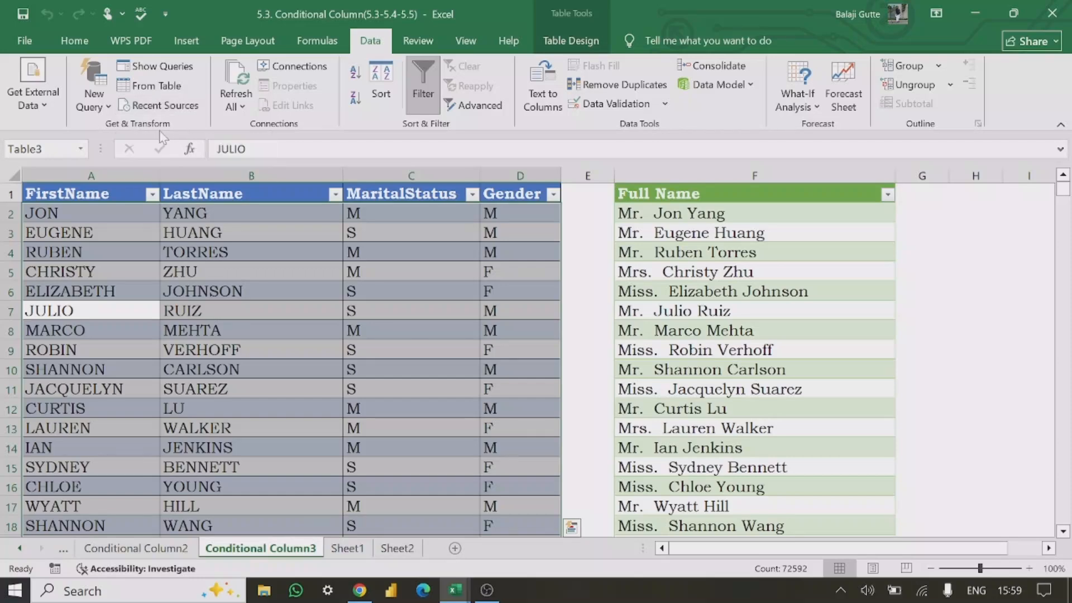
click(150, 88)
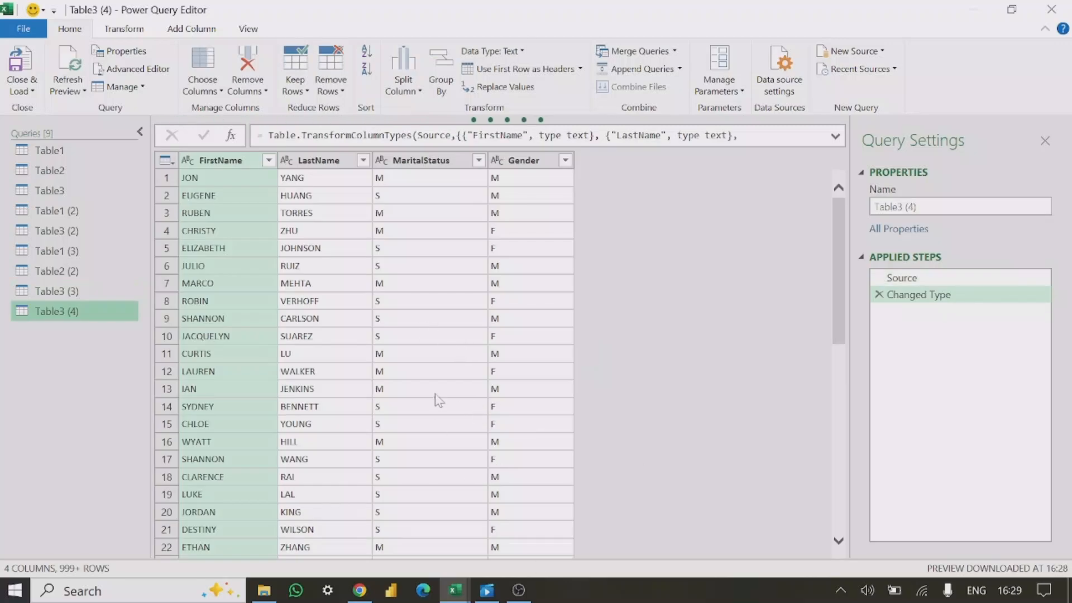
click(412, 249)
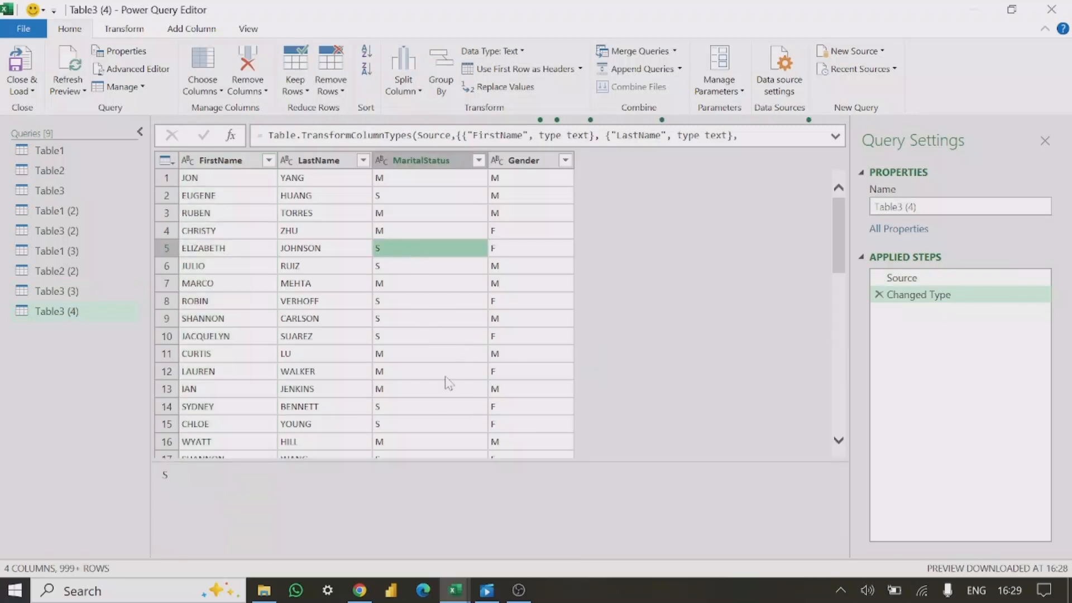
click(368, 325)
click(420, 231)
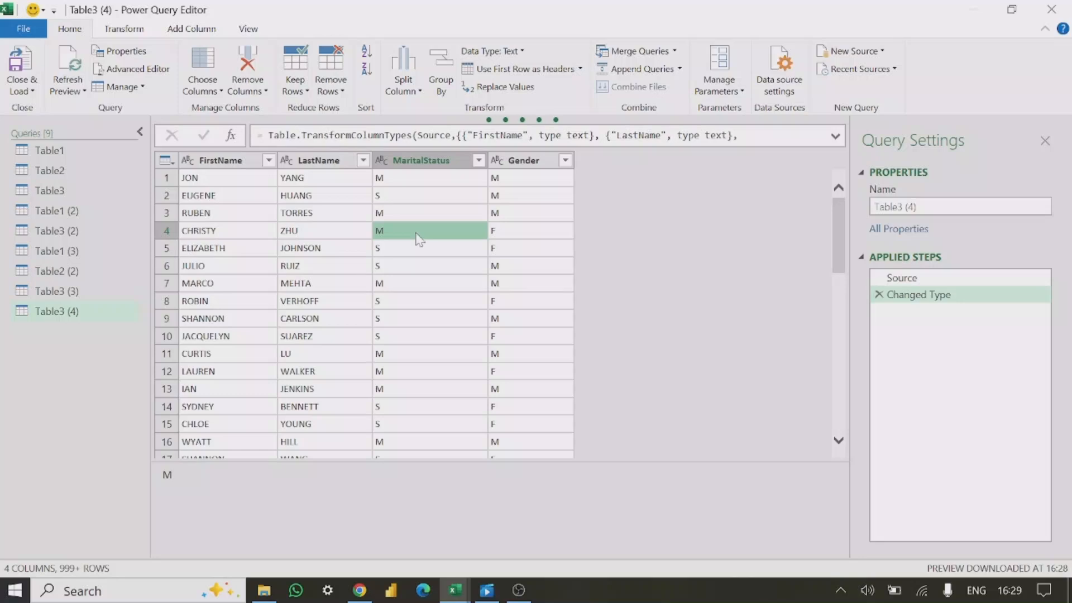
click(336, 301)
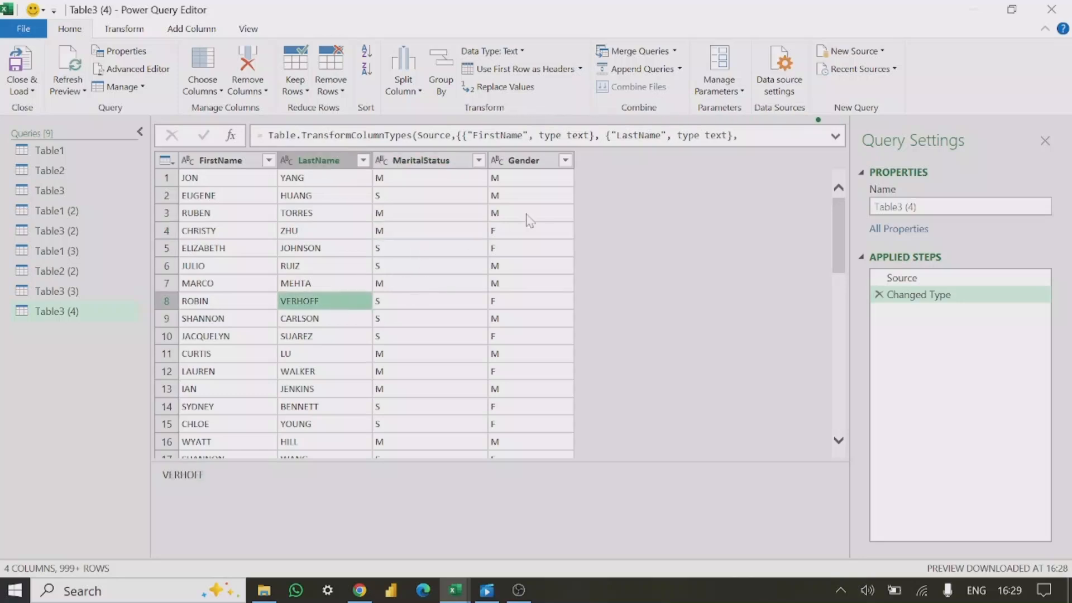
- Start a new conditional column in the query and name it "full name"
click(524, 161)
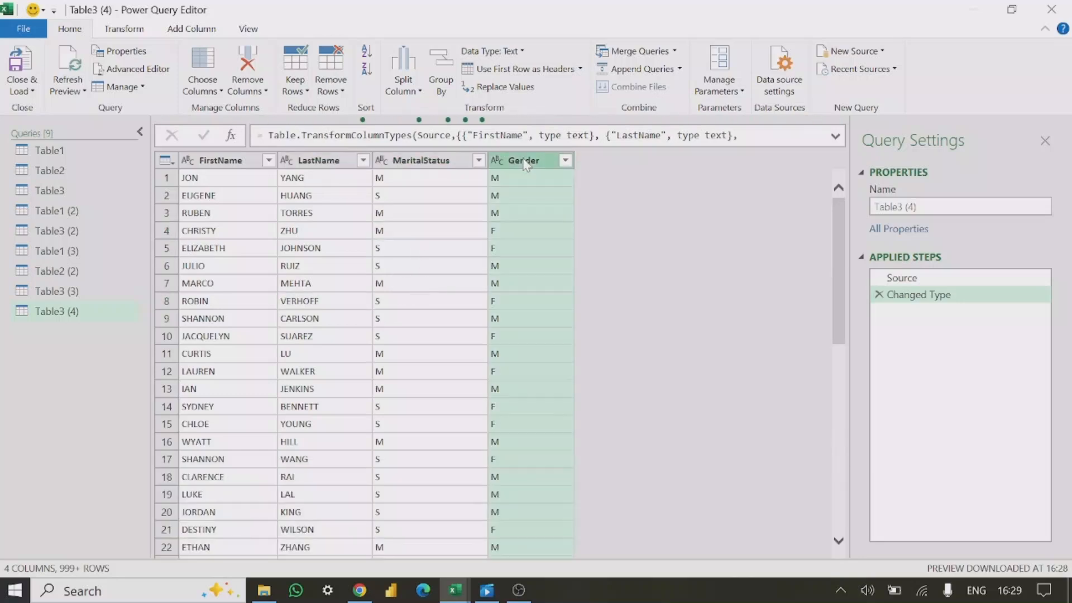
click(197, 29)
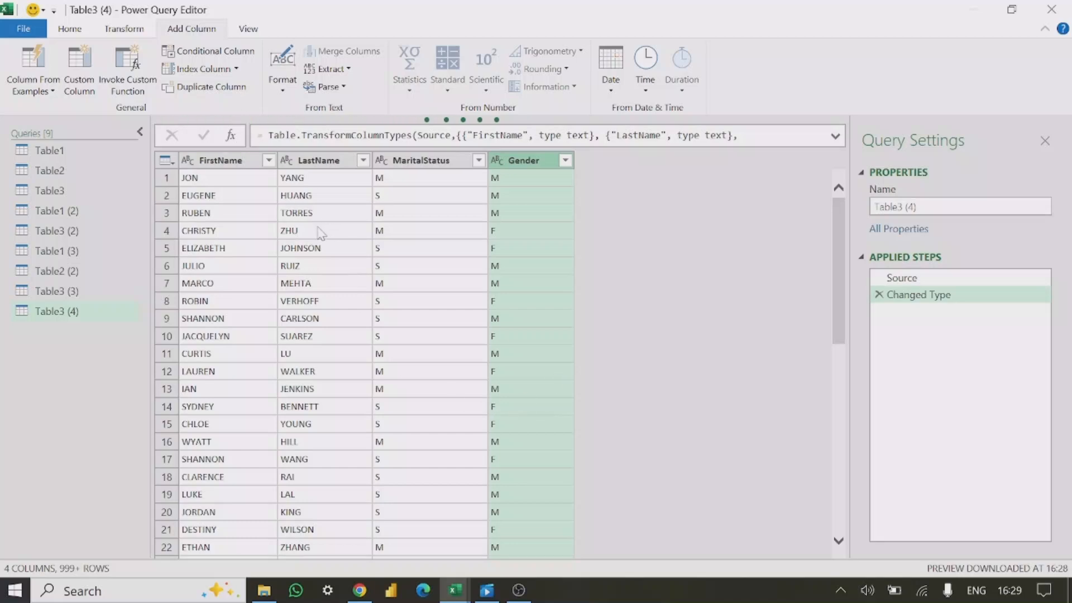
click(230, 53)
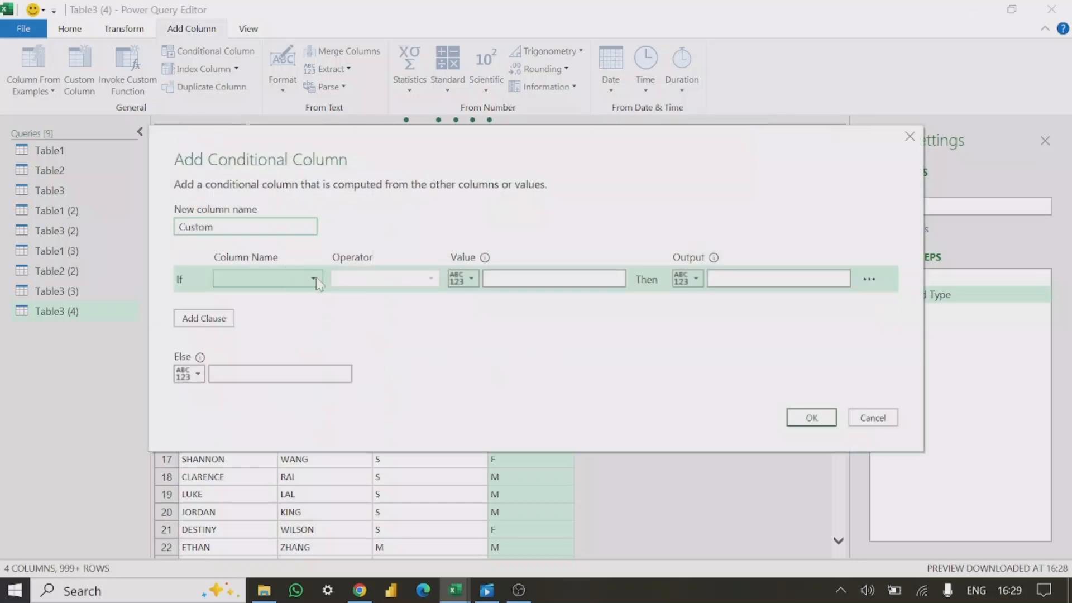
click(262, 228)
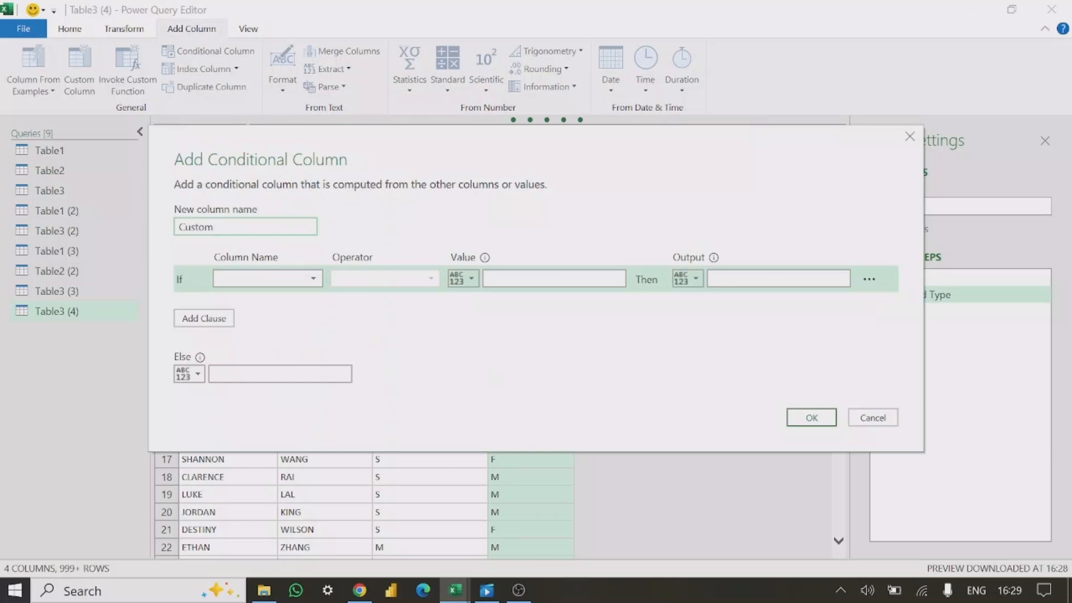
drag(262, 228, 128, 235)
key(BackSpace)
text(ame)
- Define the first condition so that Gender equals M outputs "Mr."
click(314, 278)
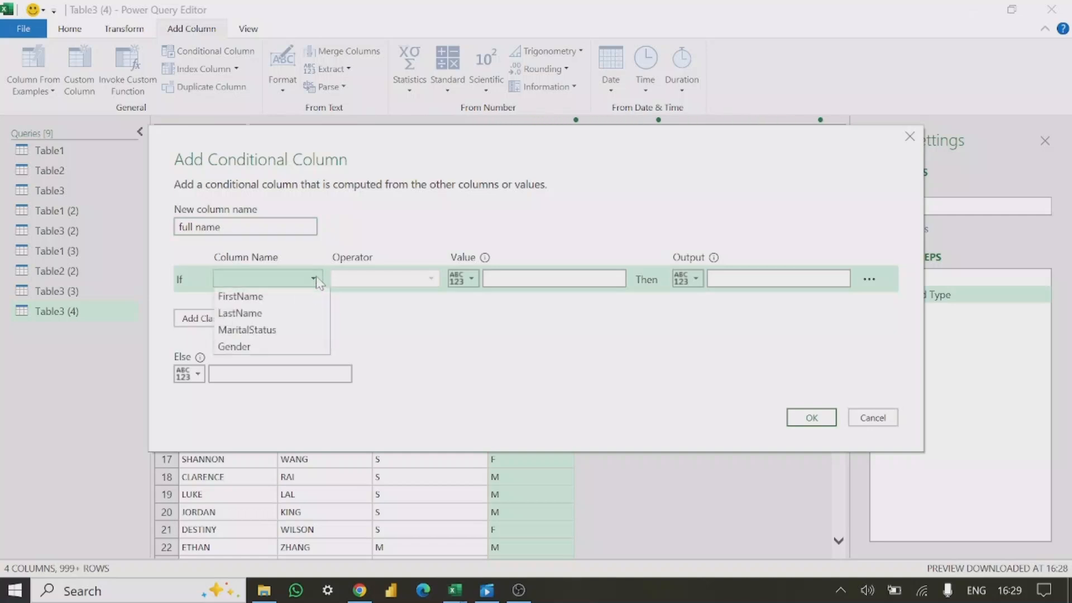
click(288, 348)
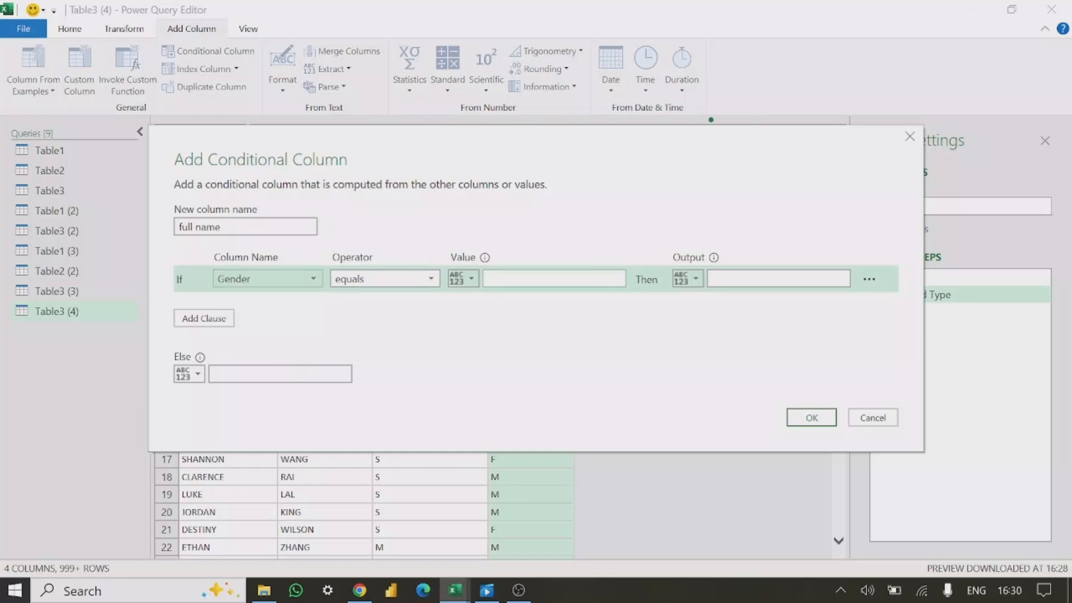
click(492, 279)
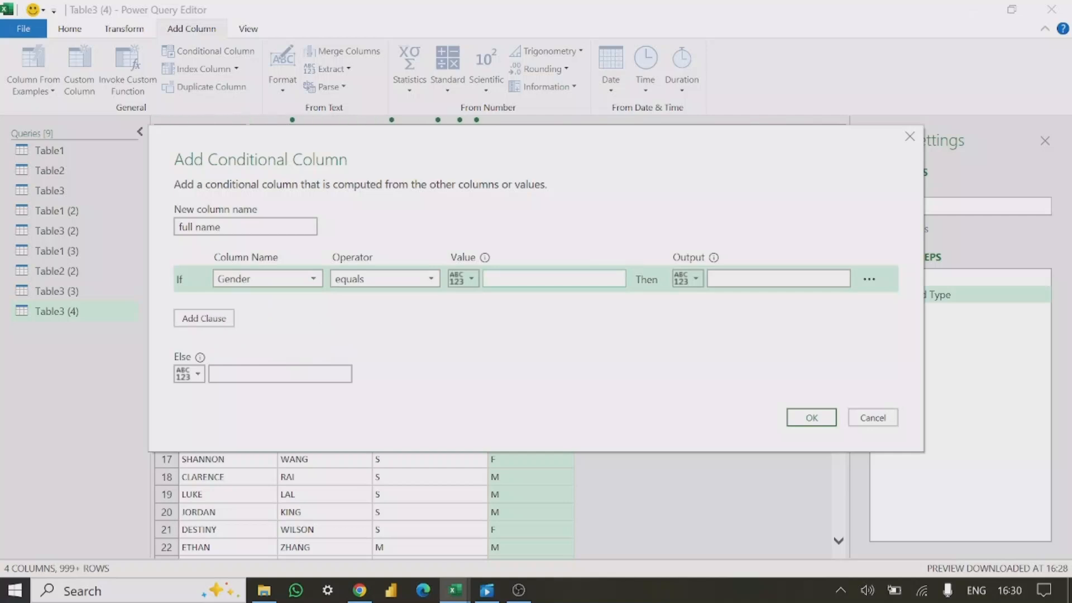
text(M)
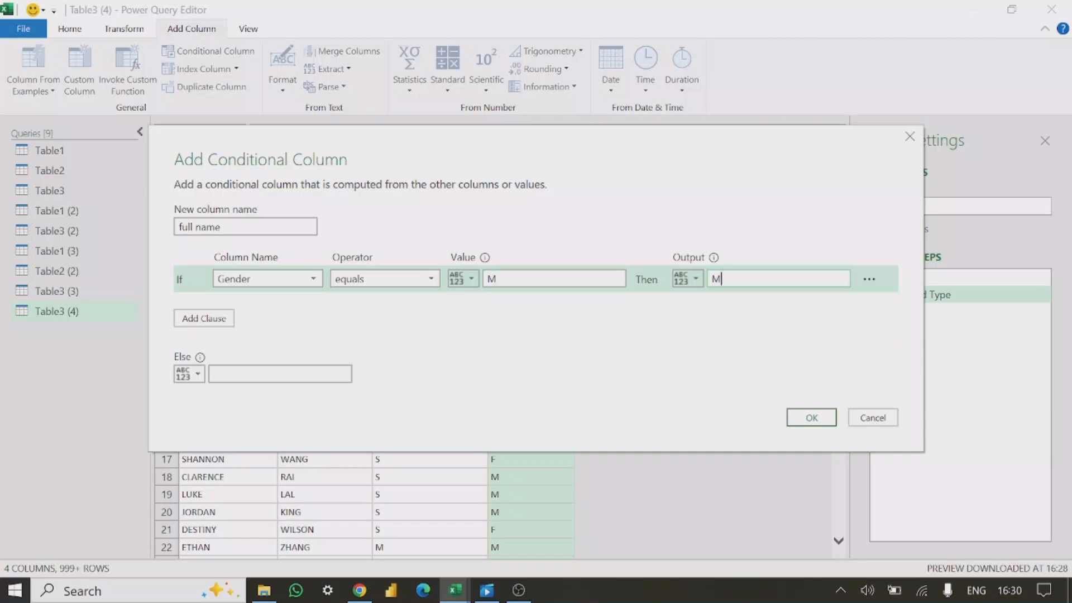
text(Mr.)
- Add an Else If clause so that MaritalStatus equals M outputs "Mrs."
click(217, 322)
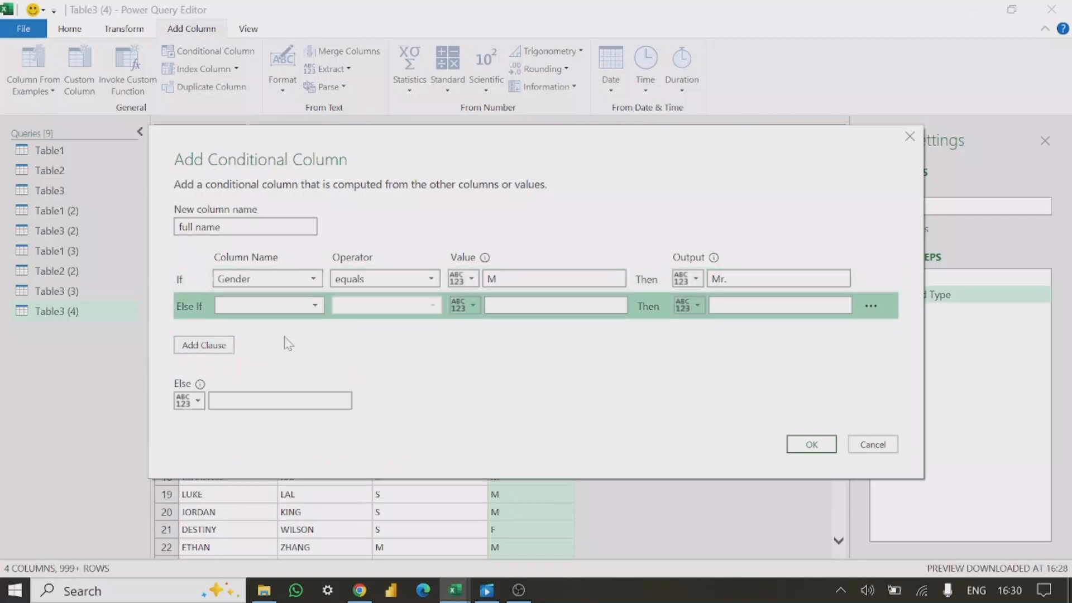
click(313, 306)
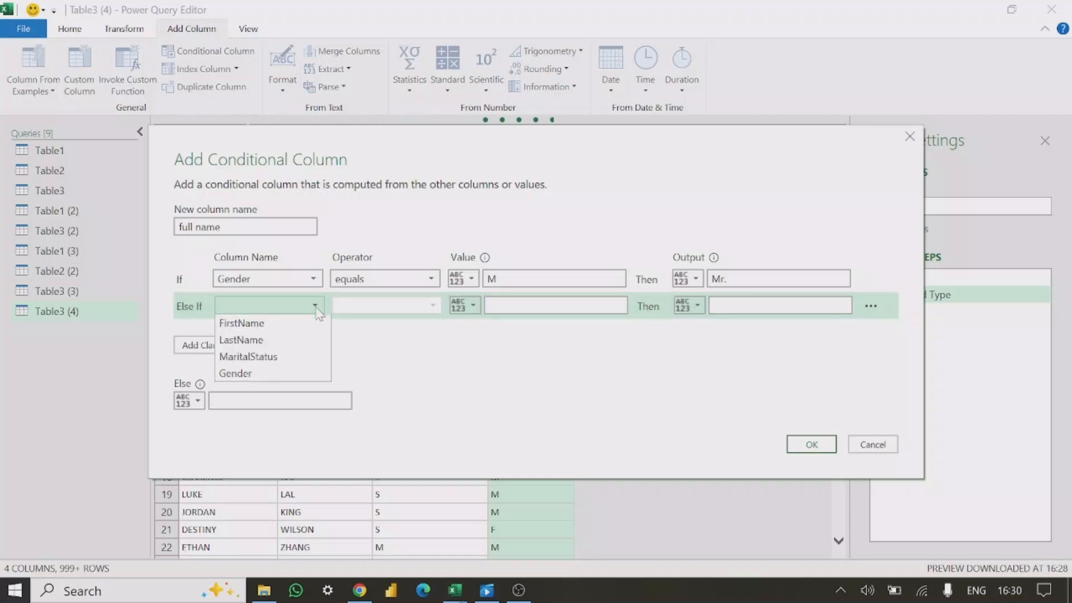
click(265, 375)
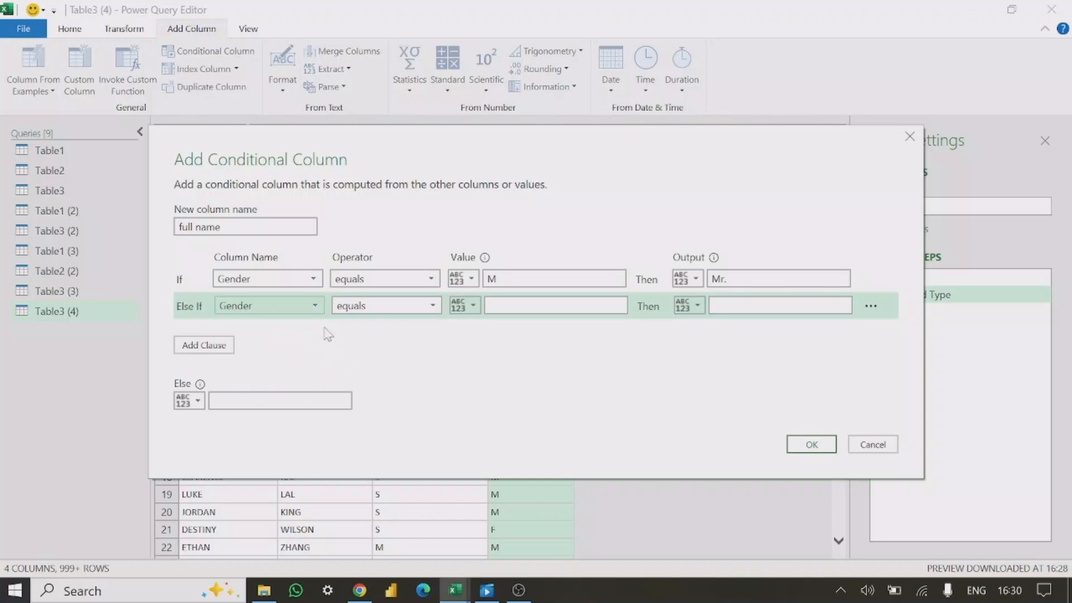
click(314, 306)
click(279, 358)
click(494, 305)
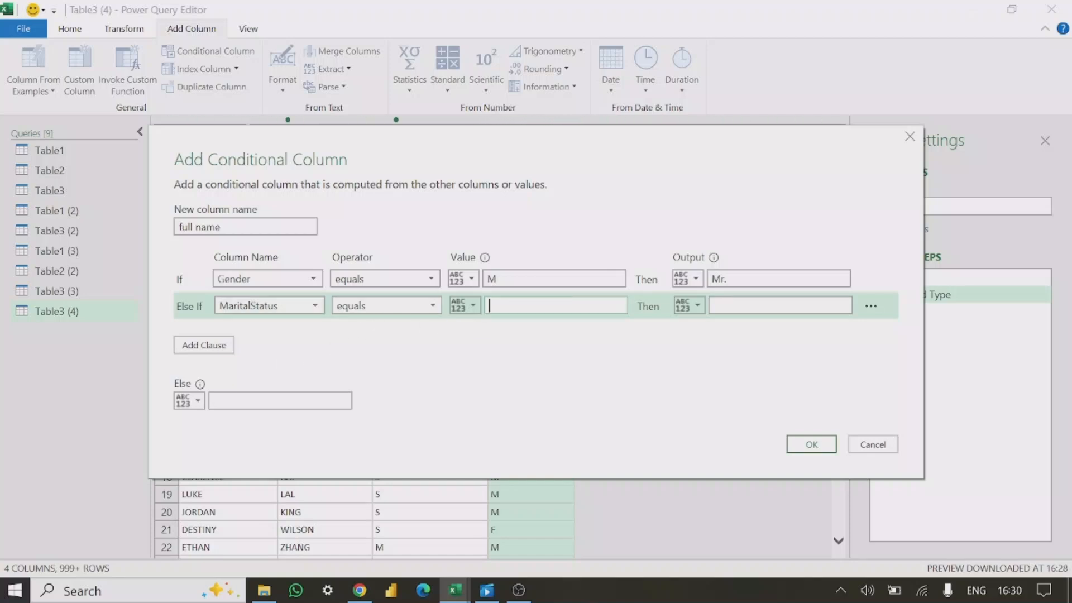
text(m)
key(BackSpace)
text(M)
click(749, 306)
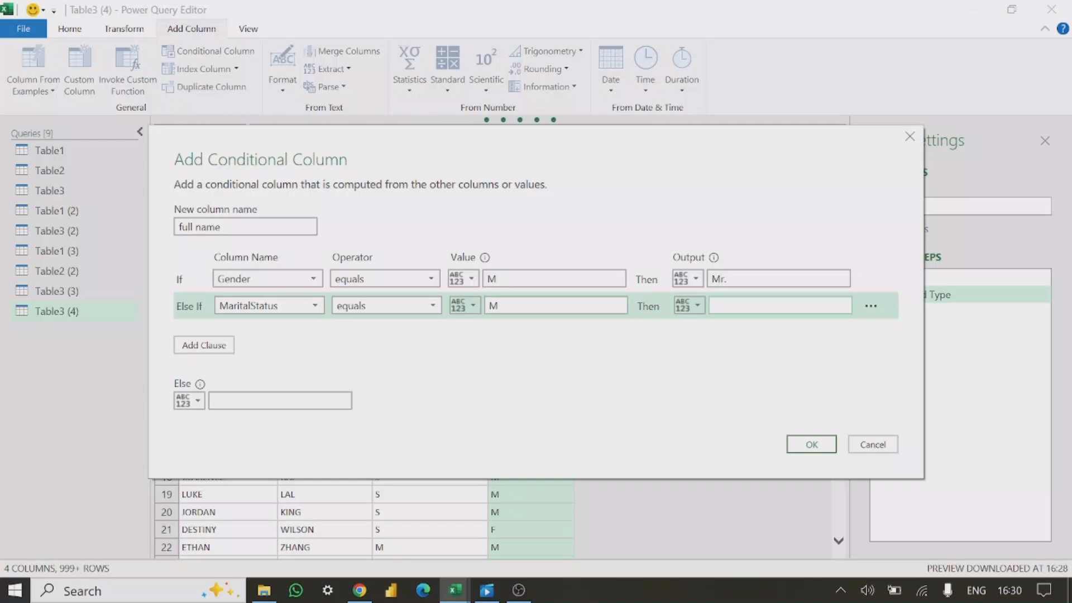
text(Mrs.)
- Set the Else output to "Miss." and create the conditional column
click(279, 400)
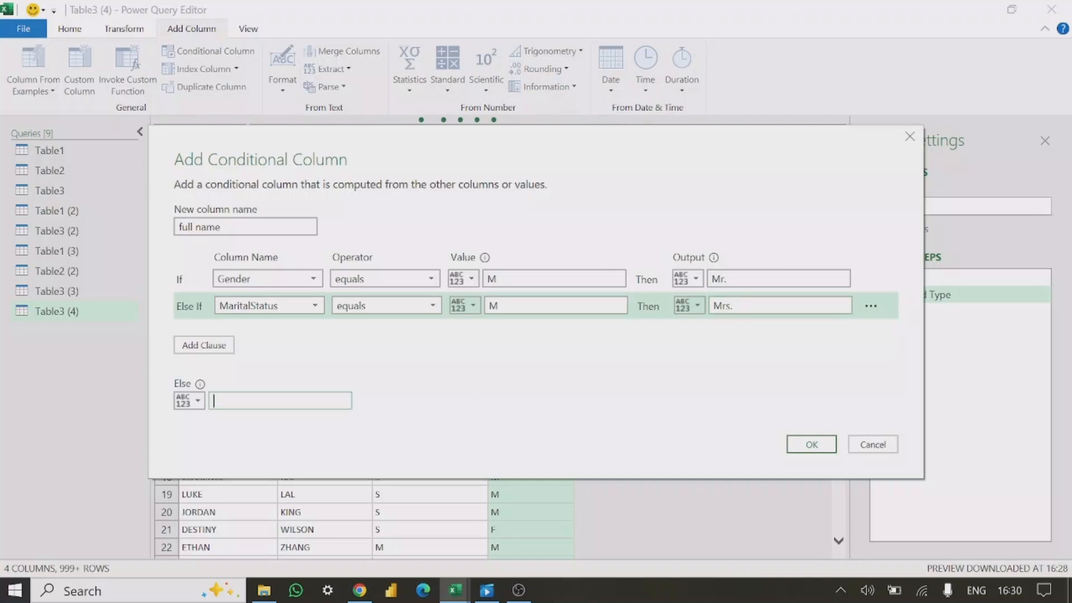
text(MISS)
key(BackSpace)
key(BackSpace)
text(Miss.)
click(817, 443)
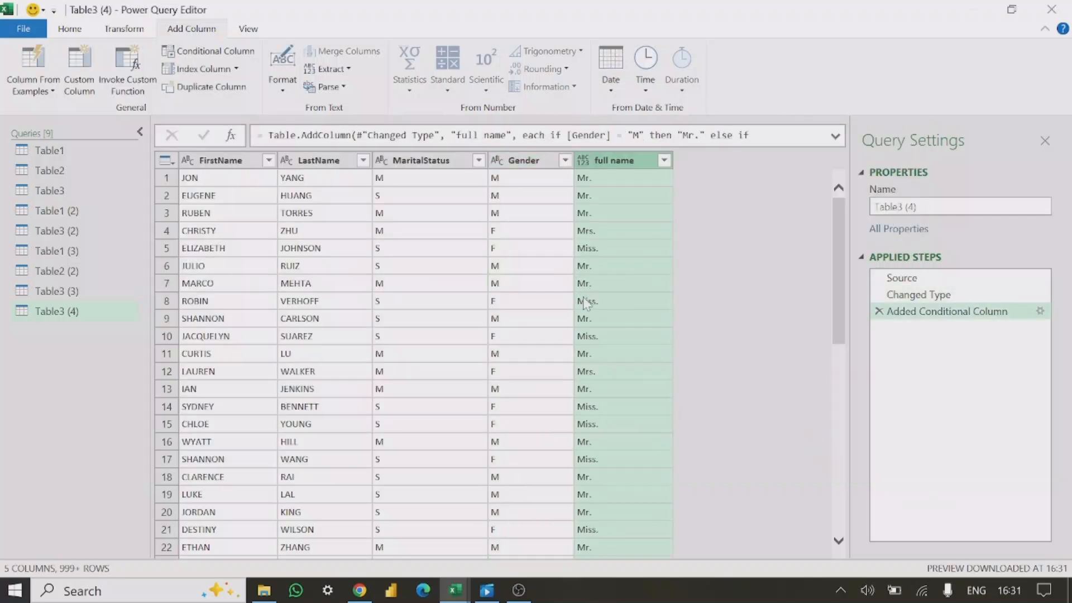
click(534, 286)
click(262, 266)
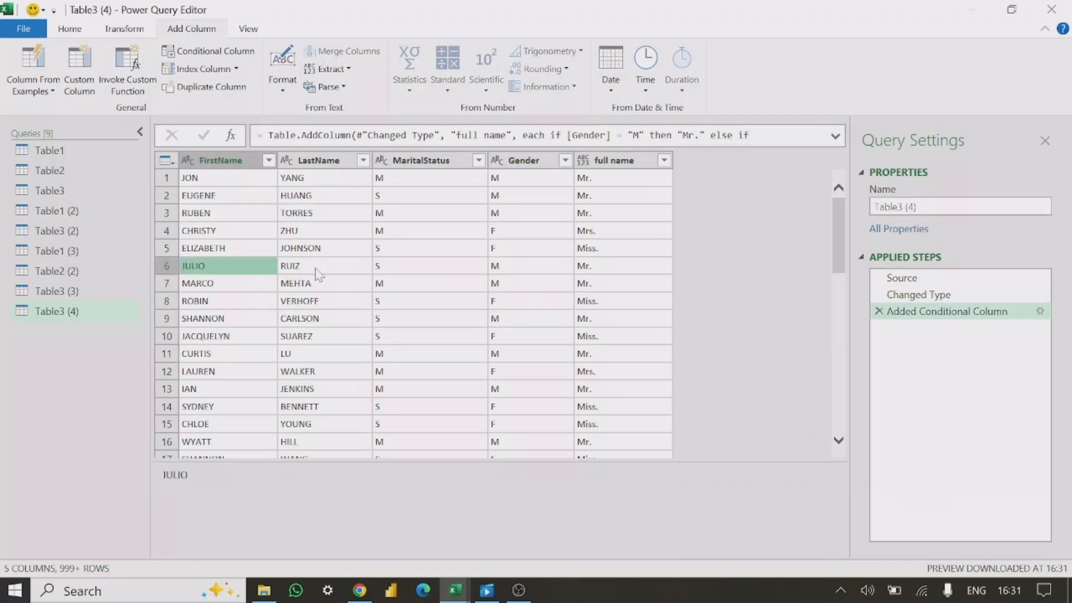
click(423, 250)
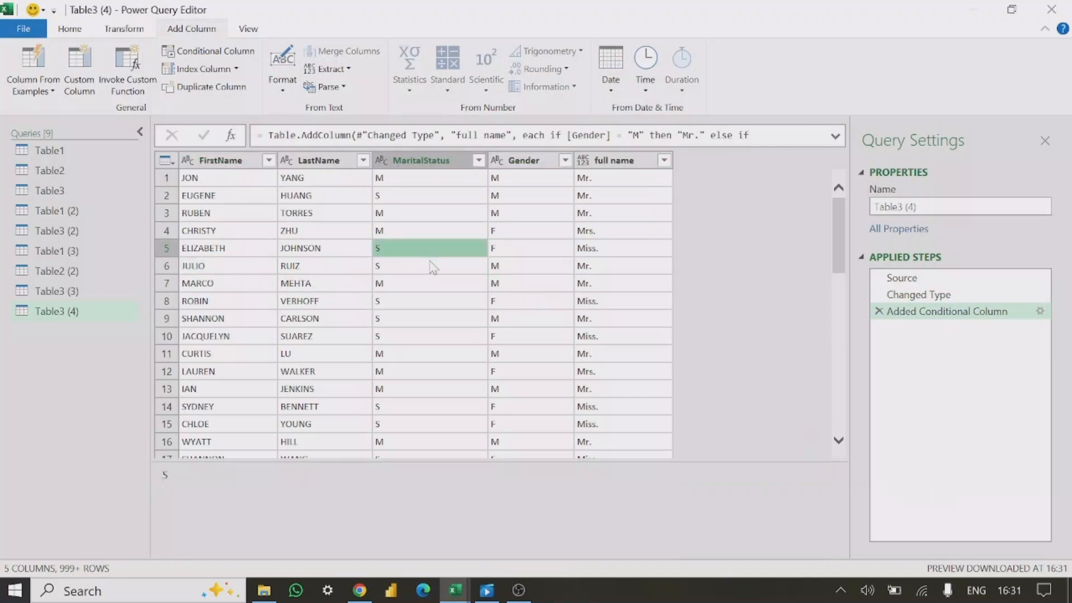
- Set up a merged column from full name, FirstName and LastName, in that order, with Space as the separator
click(609, 163)
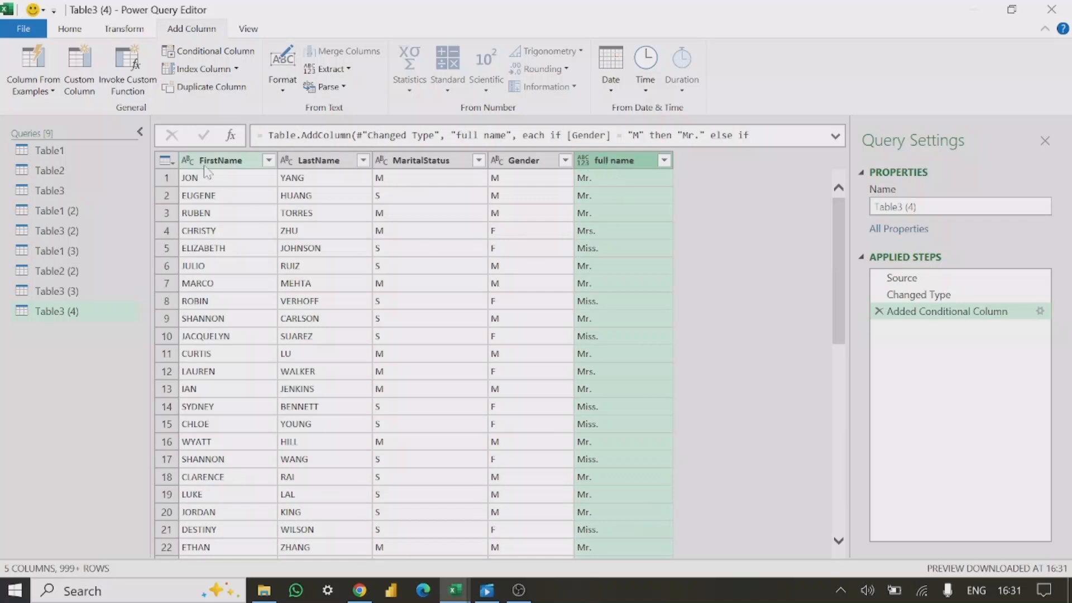
ctrl+click(224, 164)
ctrl+click(306, 164)
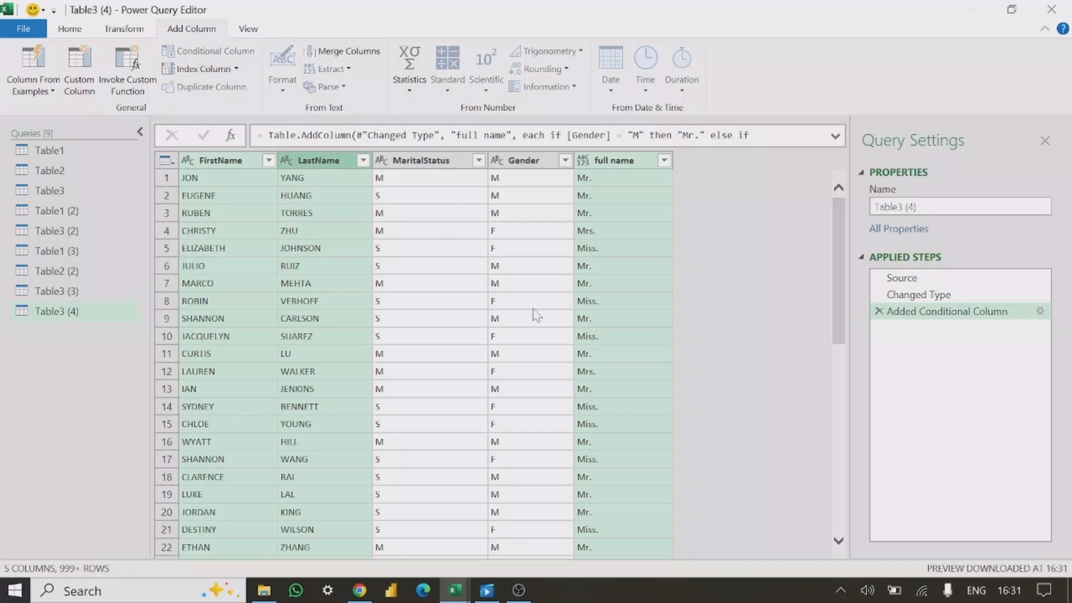
click(341, 52)
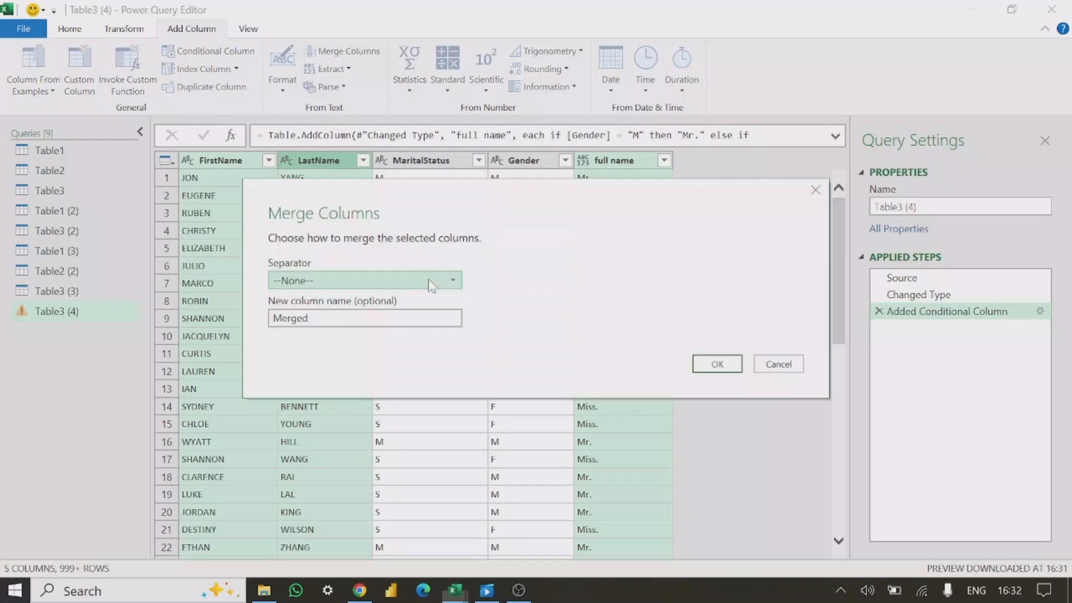
click(430, 280)
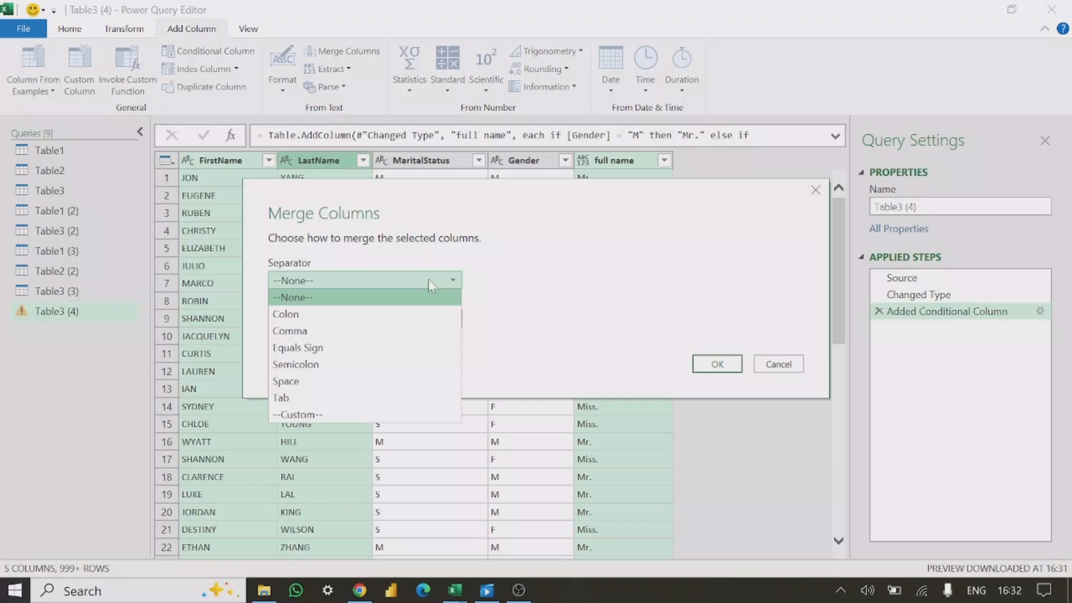
click(355, 382)
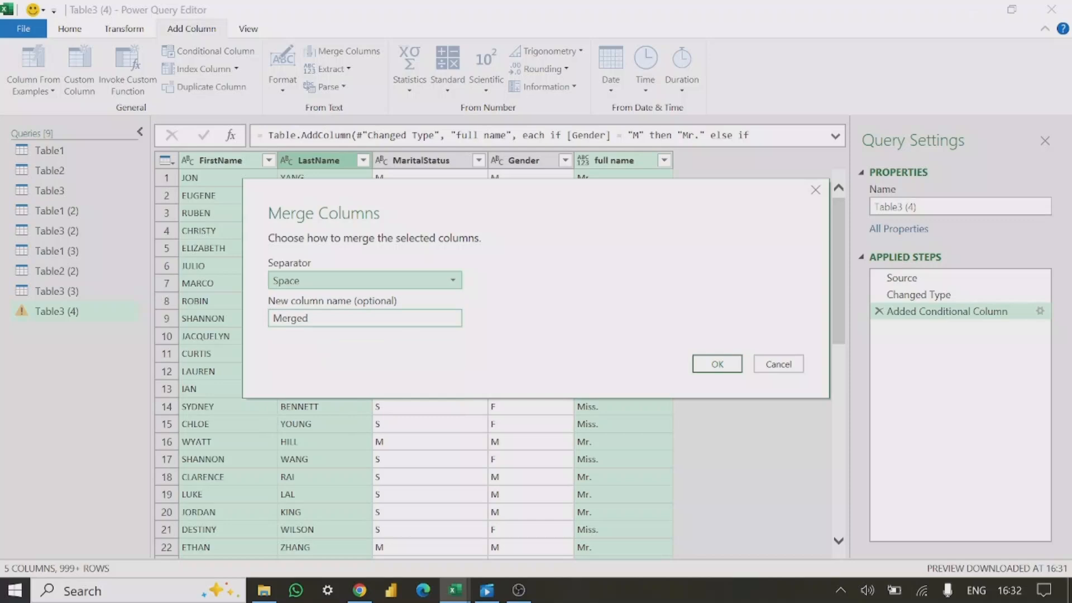
- Name the merged column "full name.1" and create it
drag(311, 319, 247, 318)
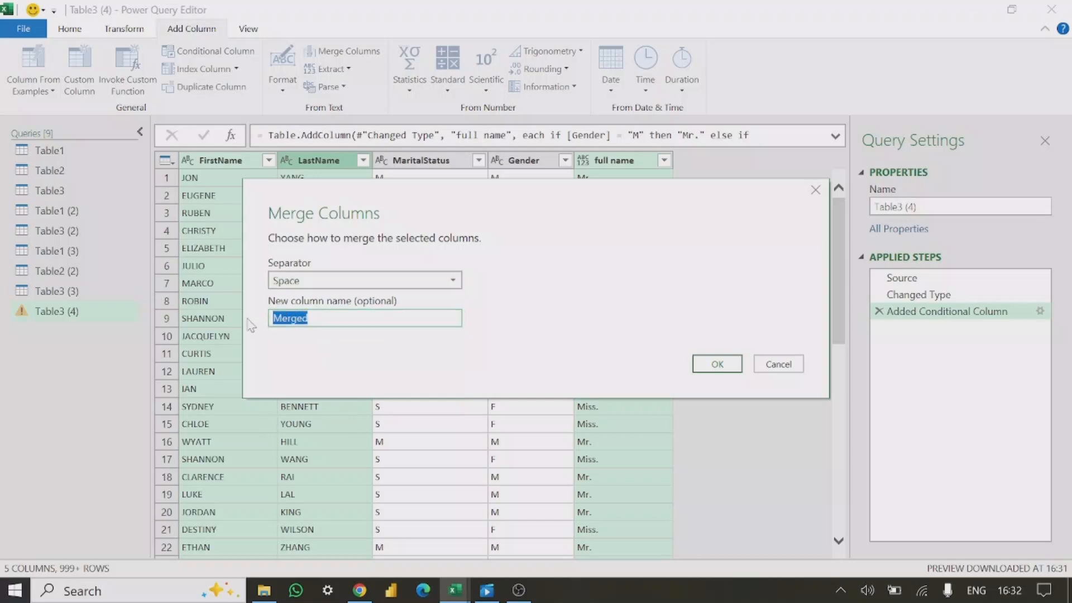
key(BackSpace)
text(full nam)
key(BackSpace)
key(BackSpace)
key(BackSpace)
key(BackSpace)
key(BackSpace)
key(BackSpace)
key(BackSpace)
key(BackSpace)
key(BackSpace)
key(BackSpace)
key(BackSpace)
click(718, 364)
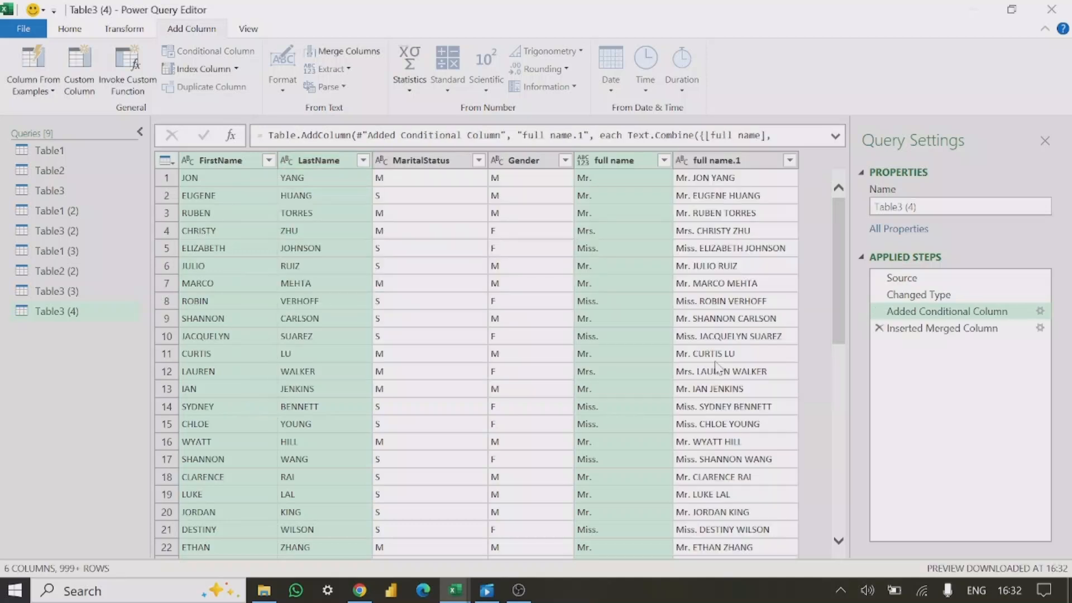
- Close the query editor and load the Table3 (4) query with its merged full name column into the workbook
click(699, 235)
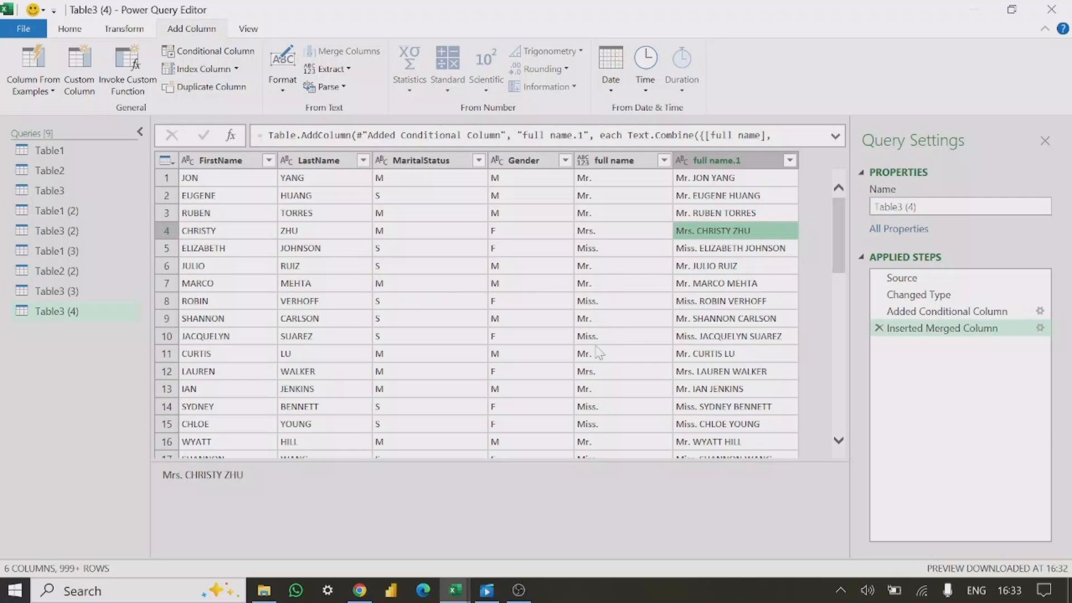
click(69, 30)
click(33, 91)
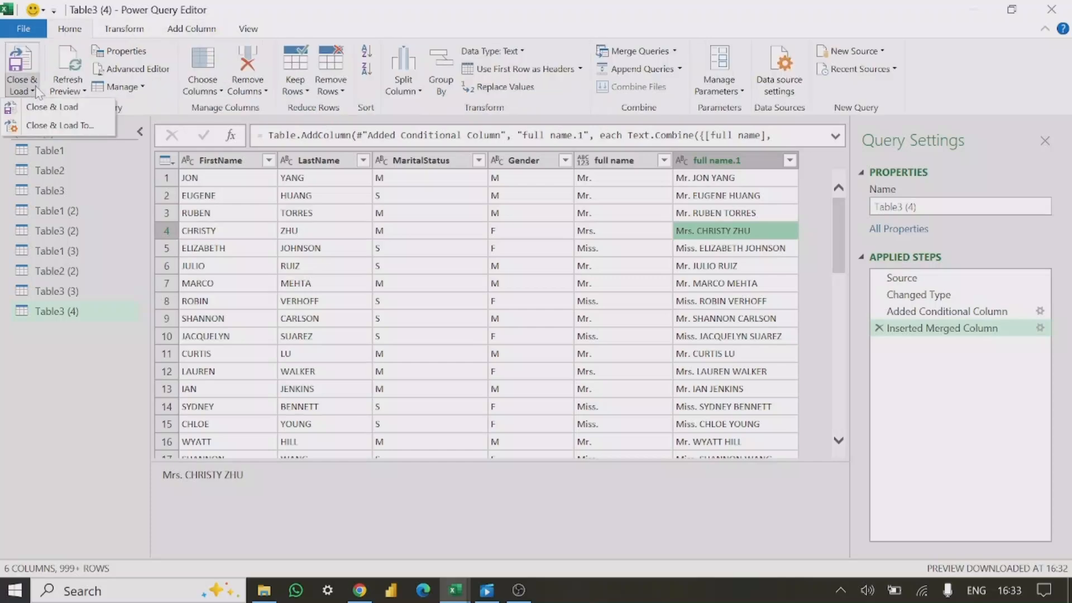
click(49, 108)
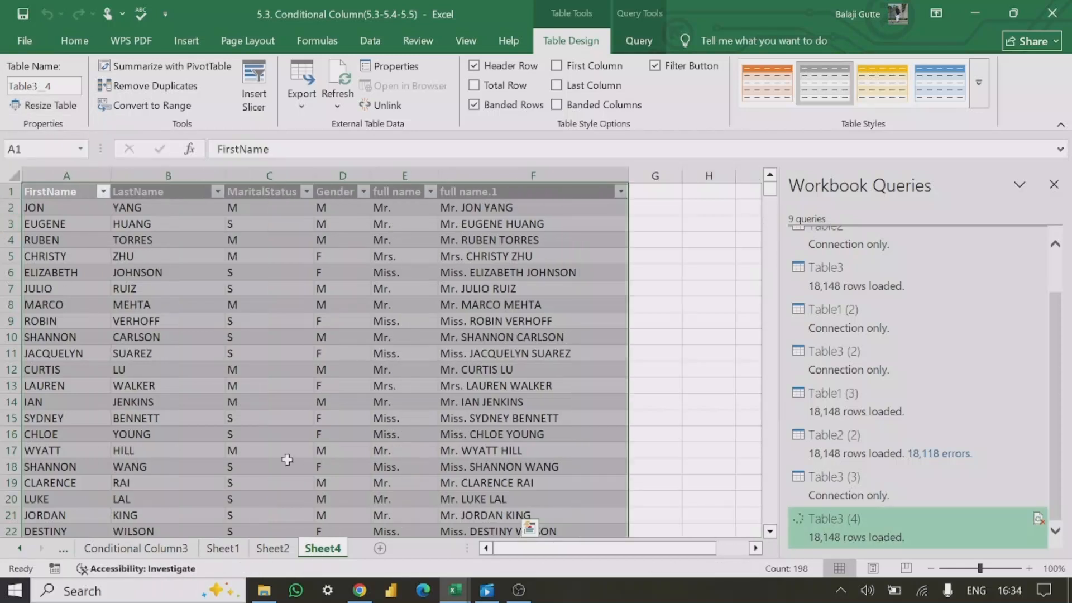
click(380, 360)
click(447, 272)
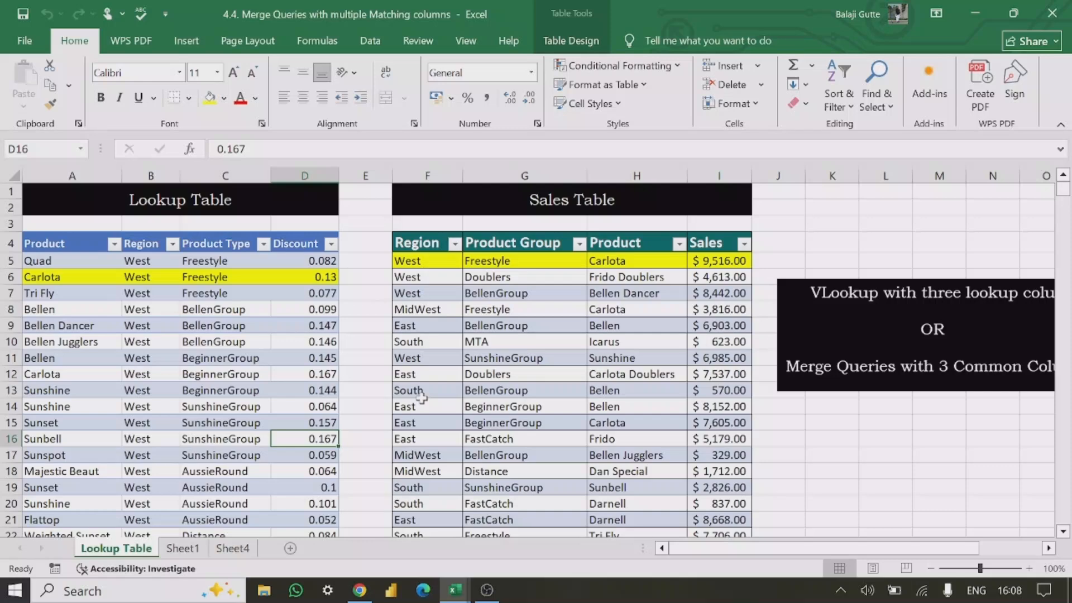
- Switch from the Sort and Filter workbook to the 5.3. Conditional Column workbook
mouse_move(456, 593)
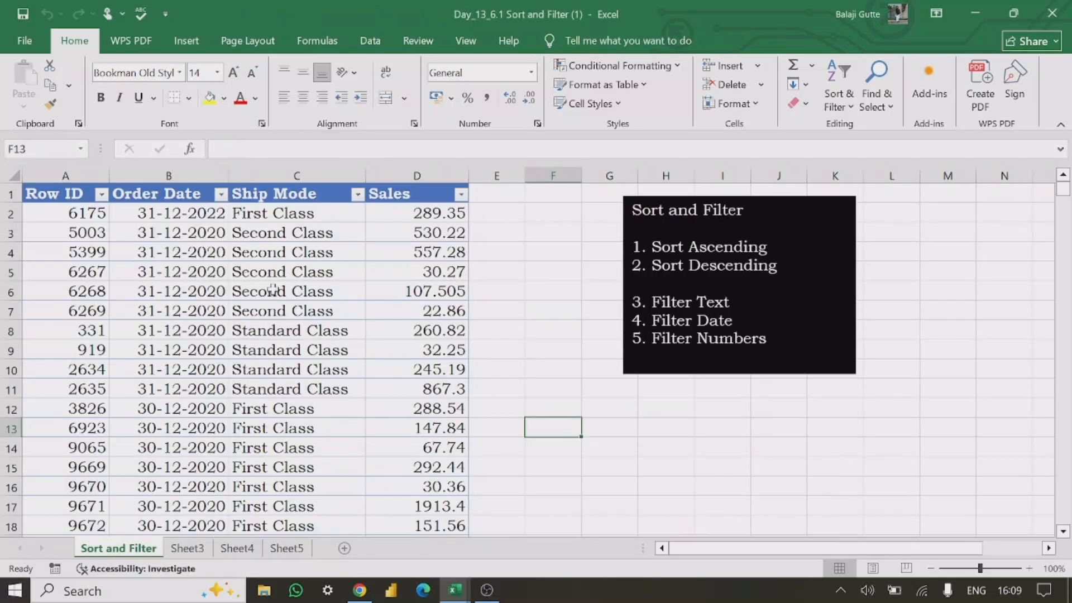
click(273, 289)
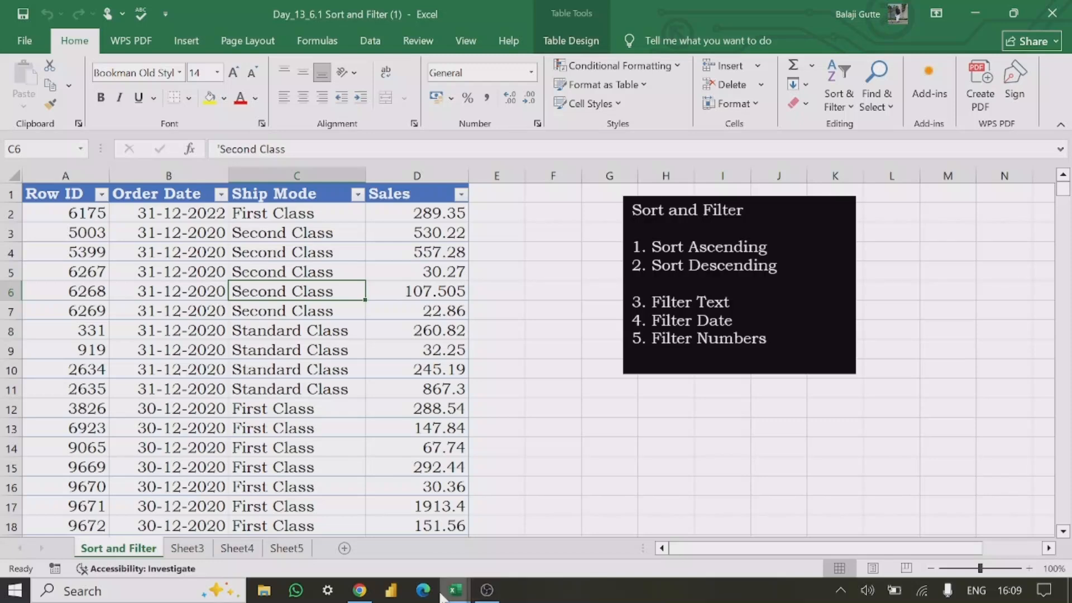
mouse_move(450, 595)
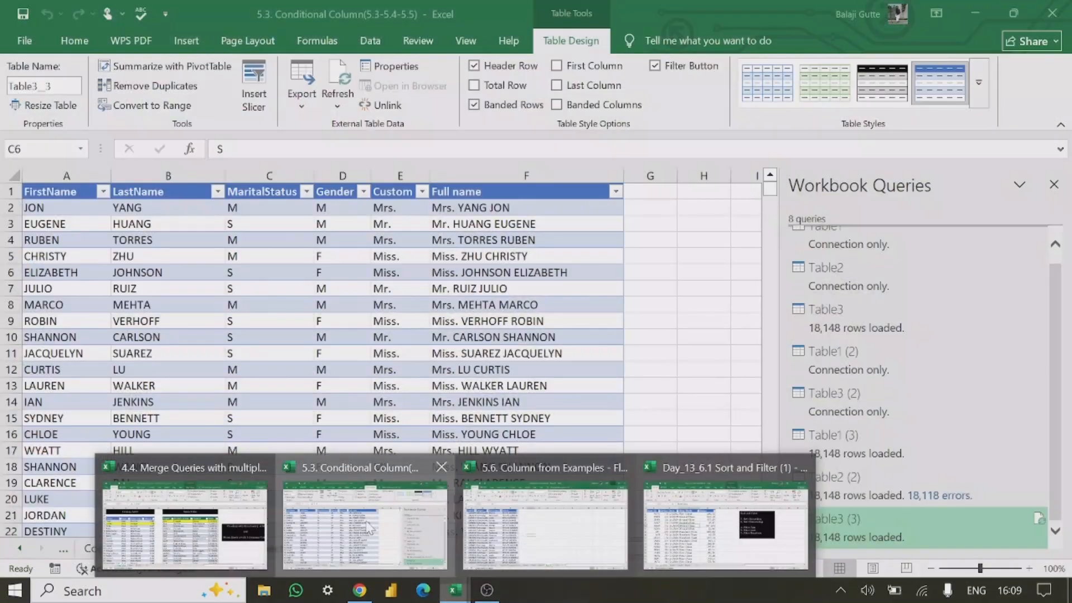
click(364, 522)
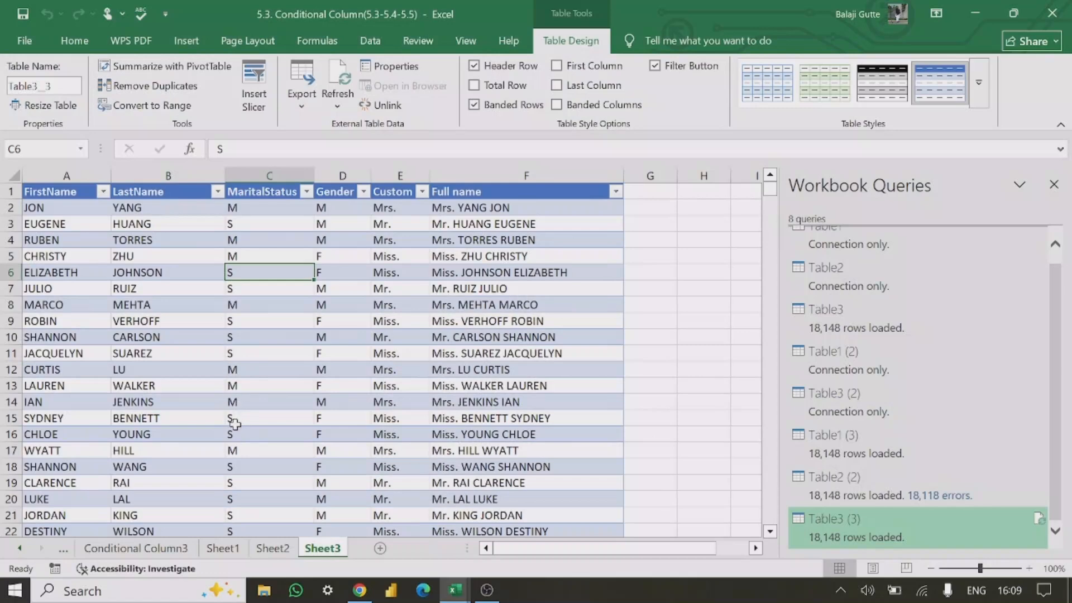
- View the Conditional Column3 sheet and the TotalChildren source table on the Conditional Column1 sheet
click(166, 549)
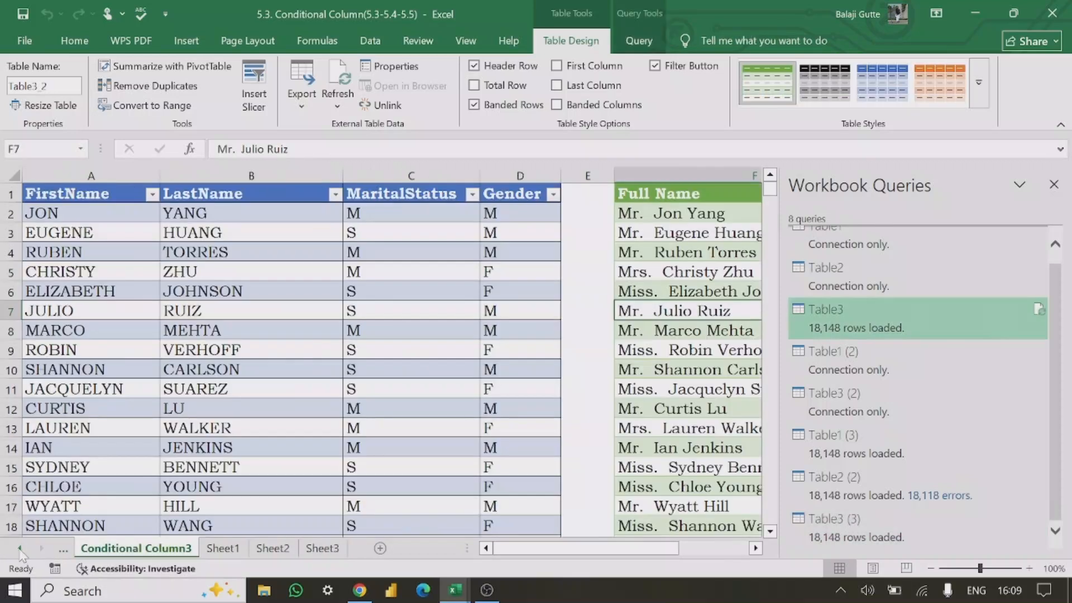
click(19, 548)
click(20, 549)
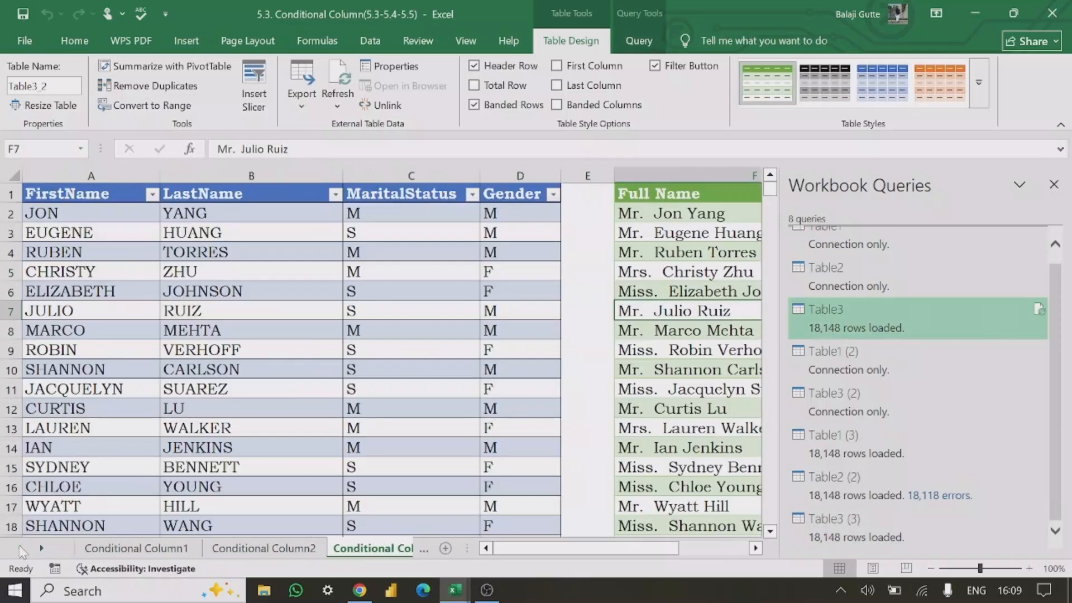
click(136, 548)
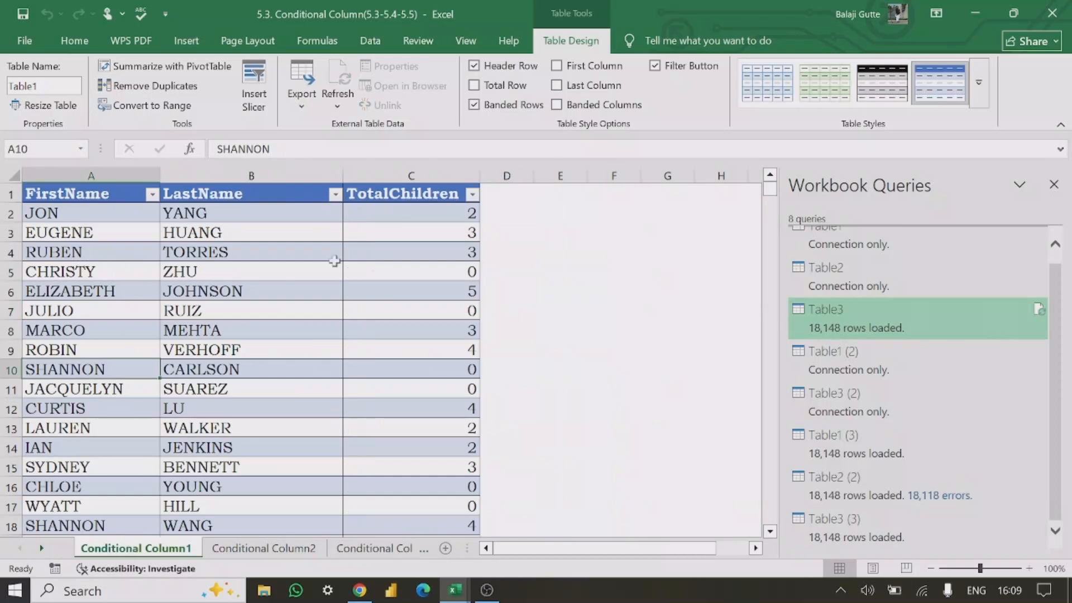
click(417, 248)
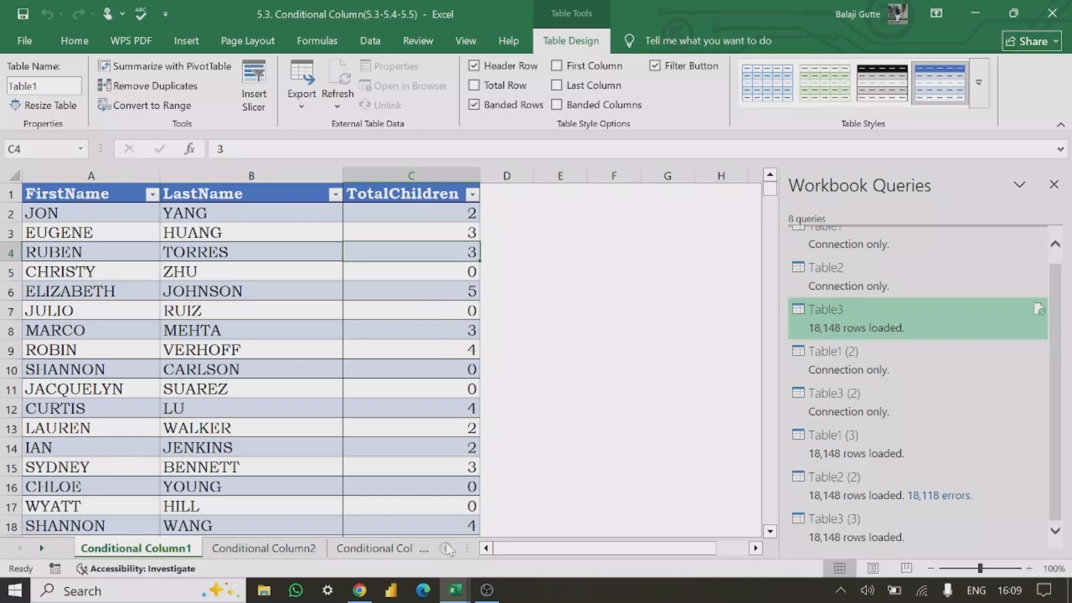
- Review the loaded conditional column results on Sheet3, Sheet2 and Sheet1
click(41, 548)
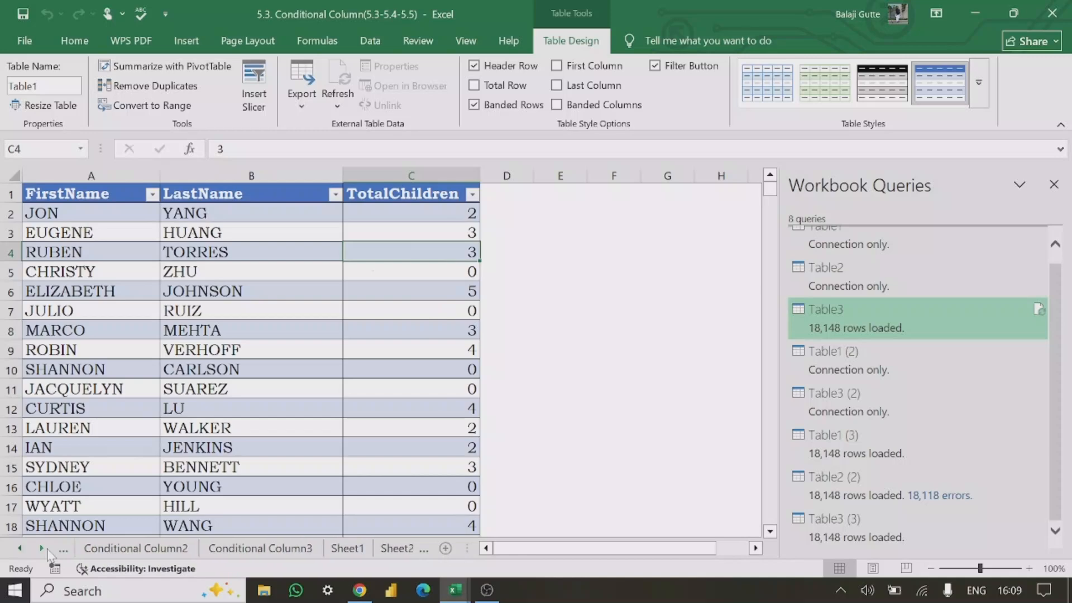
click(41, 547)
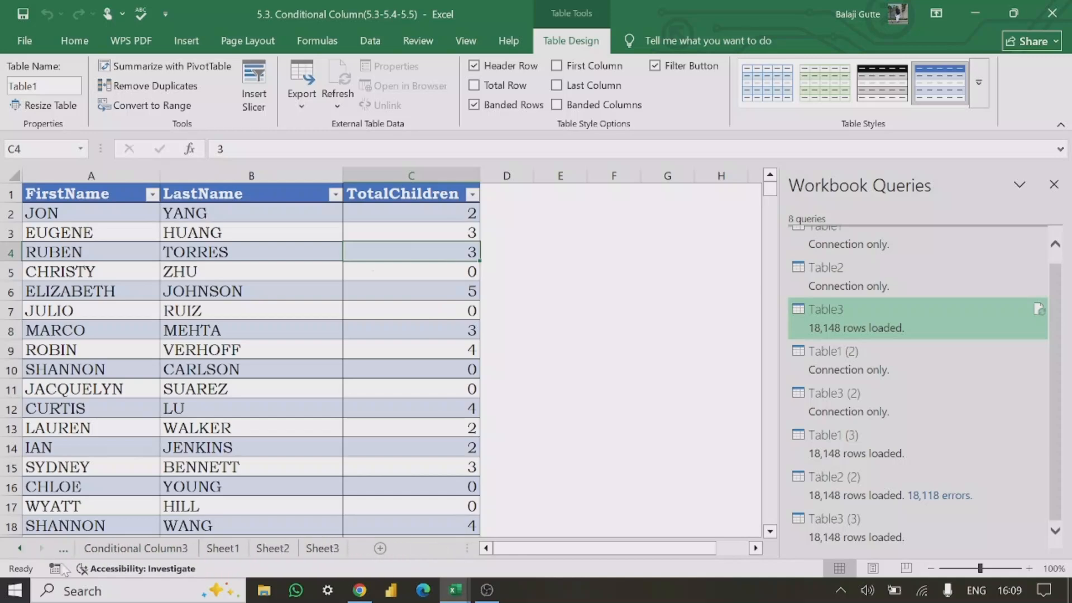
click(324, 550)
click(273, 550)
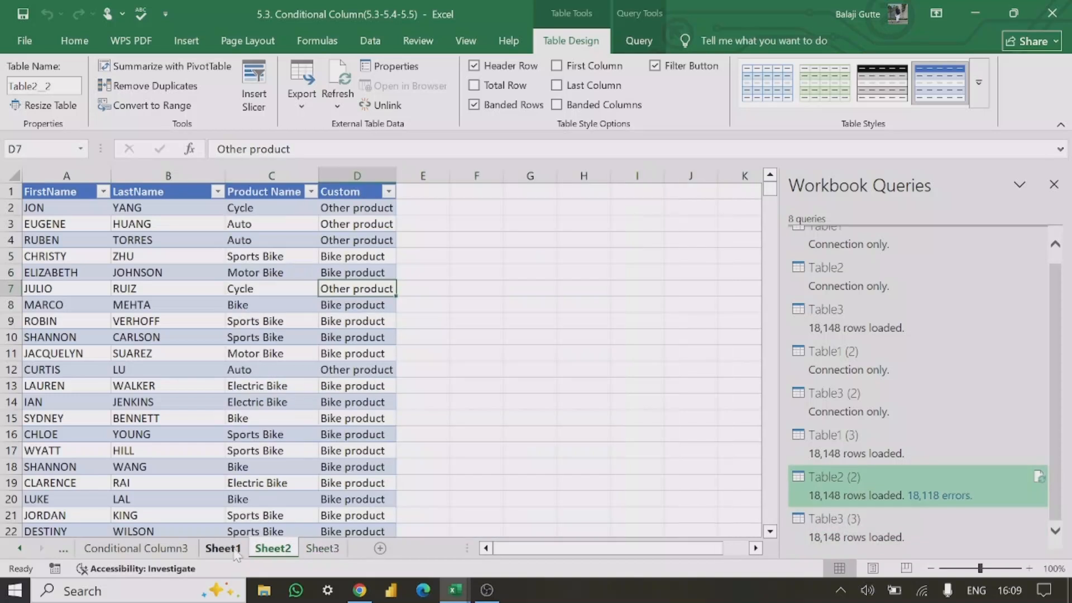
click(222, 549)
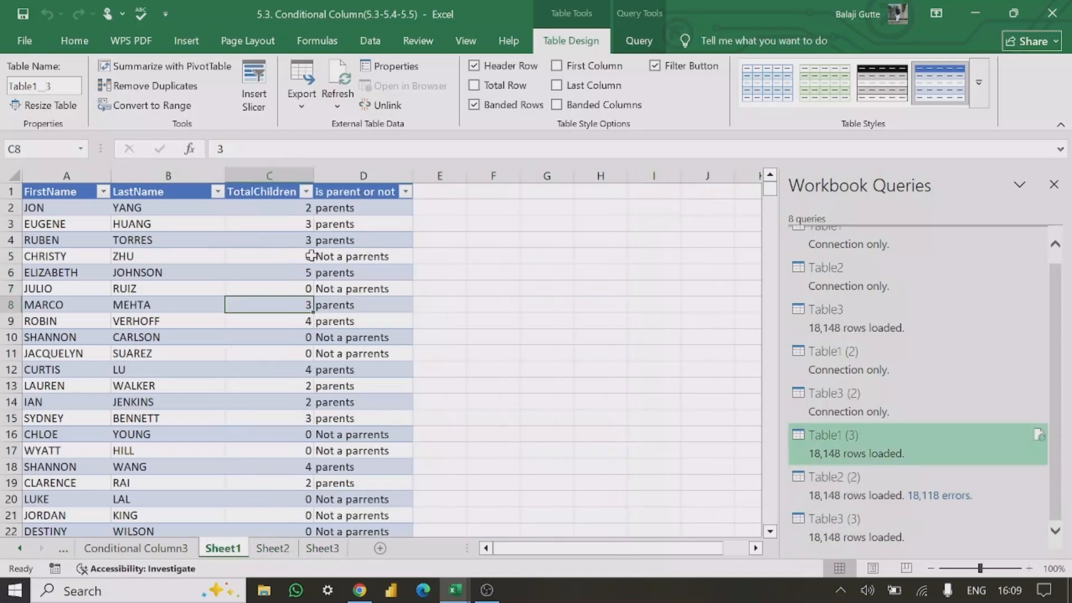